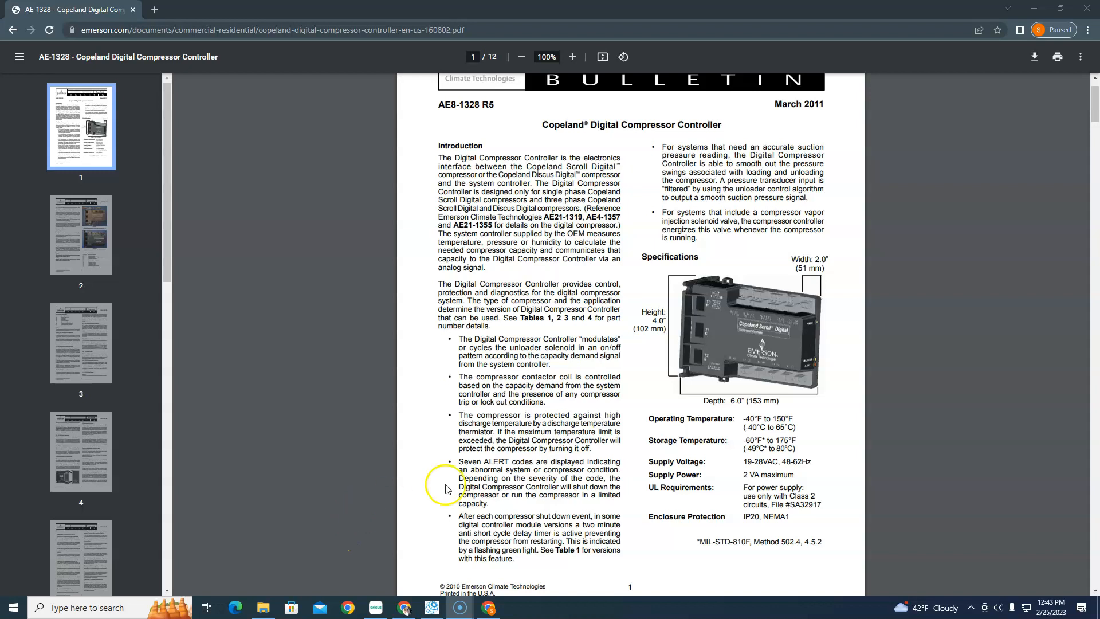
Read through the Copeland controller bulletin's installation and terminal pages, and go to page 9 for the demand signal tables
scroll(565, 464, down, 3)
scroll(566, 464, down, 7)
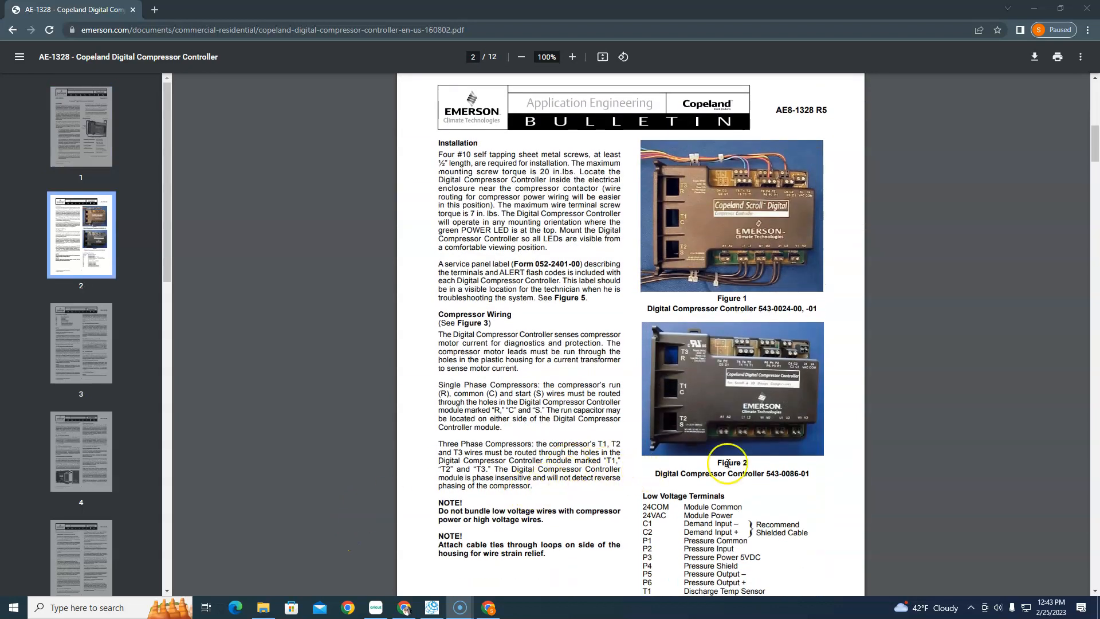
scroll(739, 461, down, 1)
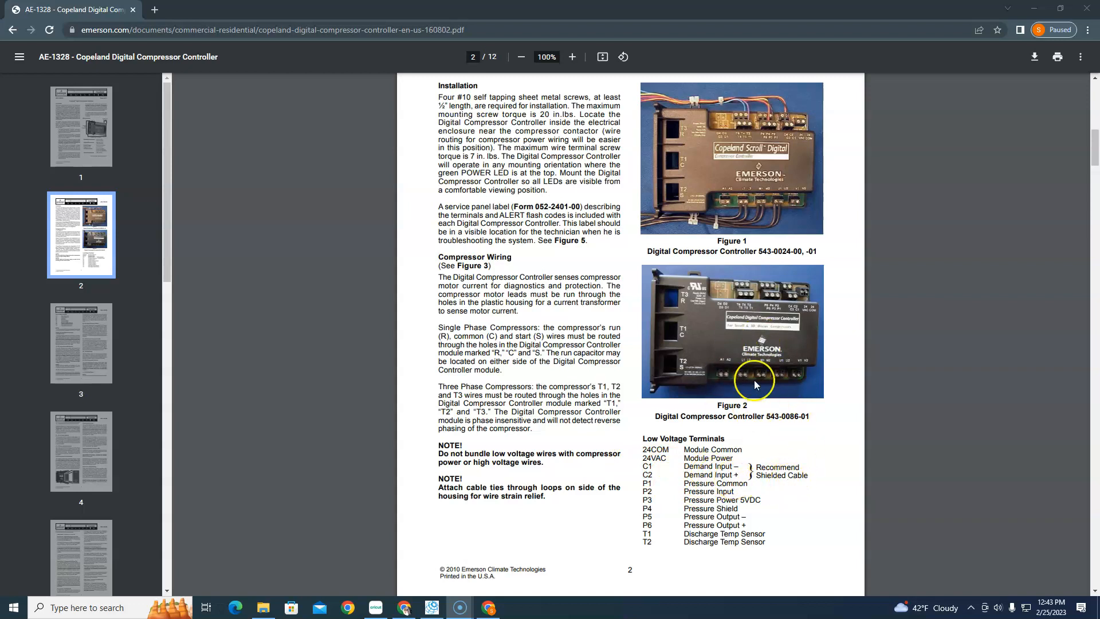
scroll(567, 391, down, 4)
scroll(567, 391, down, 7)
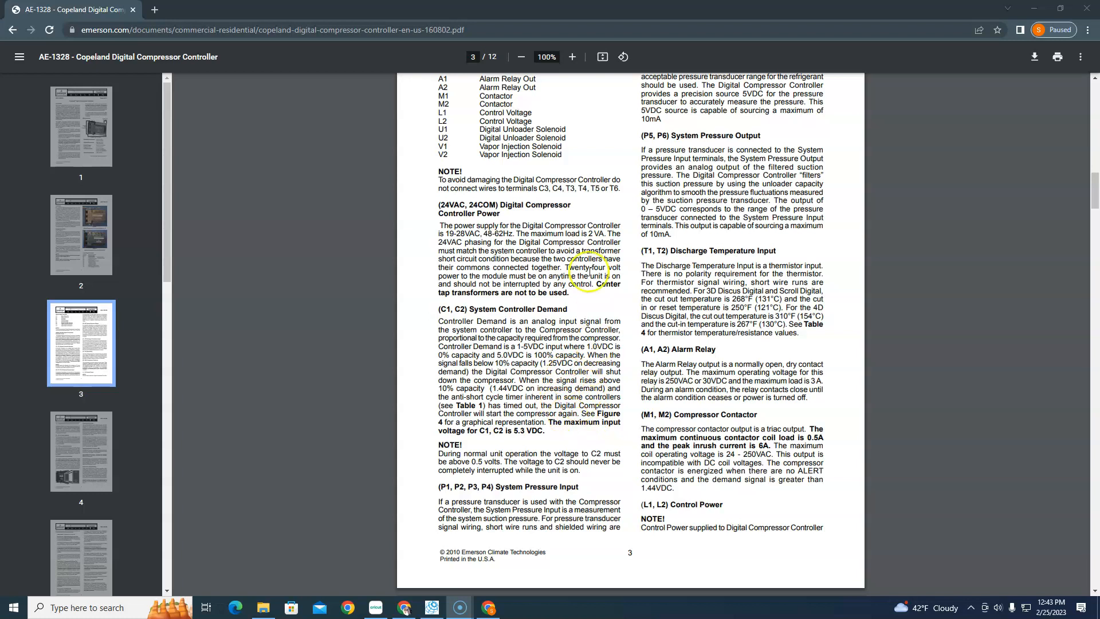
click(476, 56)
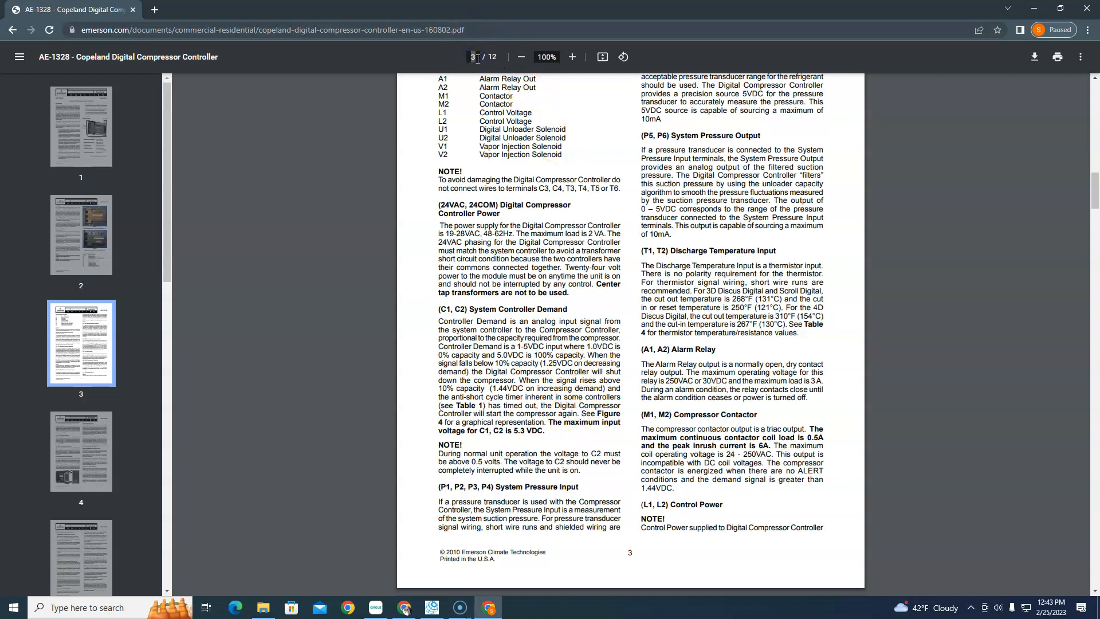
key(Return)
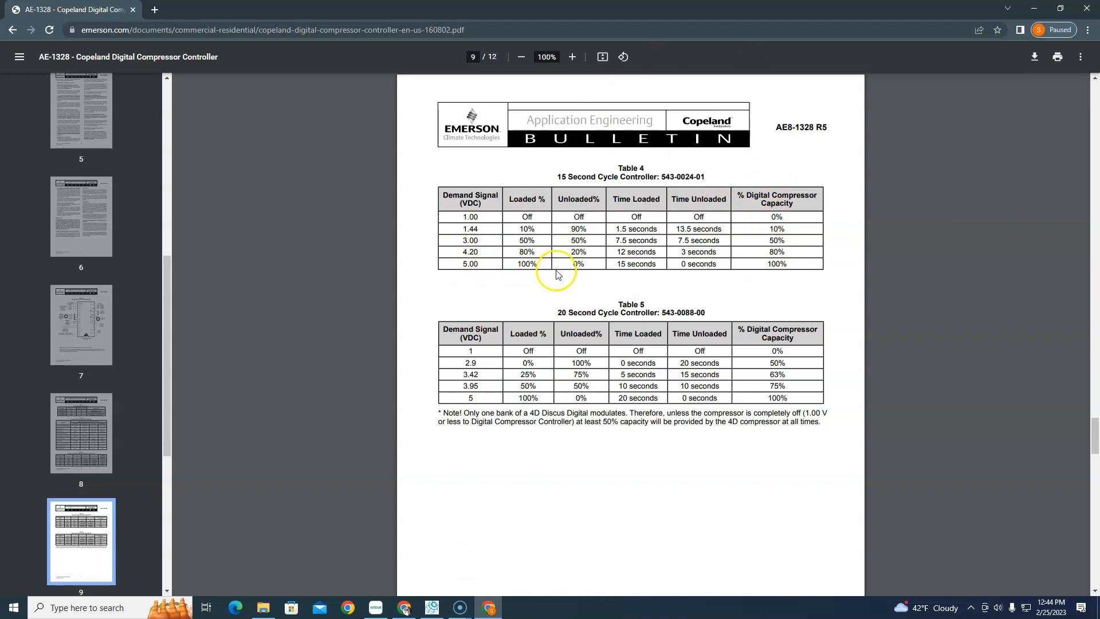
Switch to CCT and create a new Air Handling Units system named RTU with the Rooftop Unit configuration
click(431, 607)
click(8, 22)
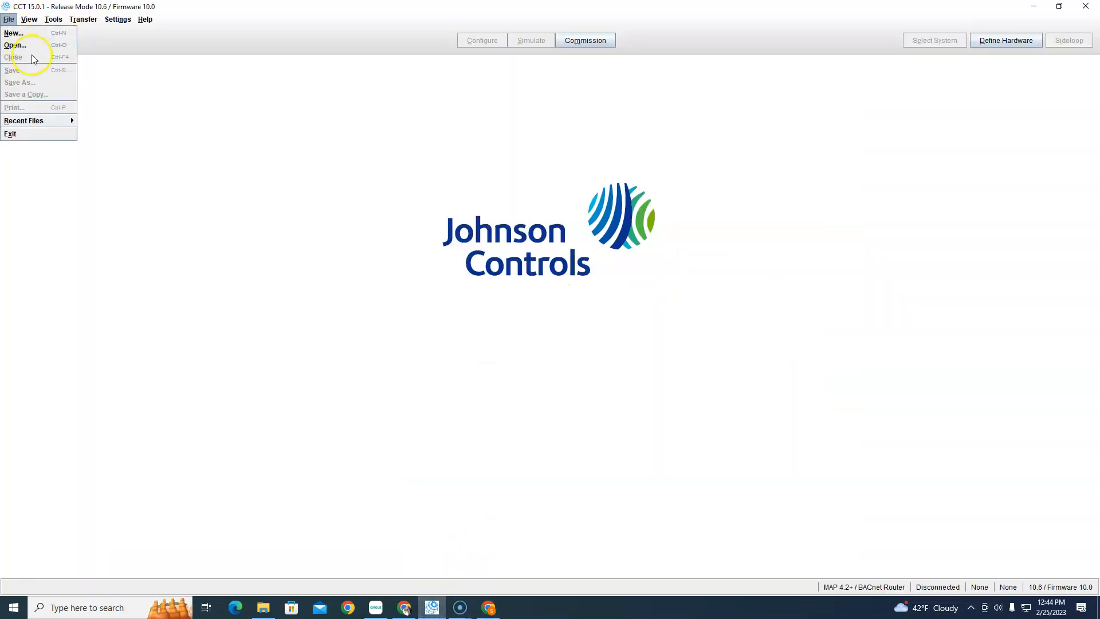
click(24, 34)
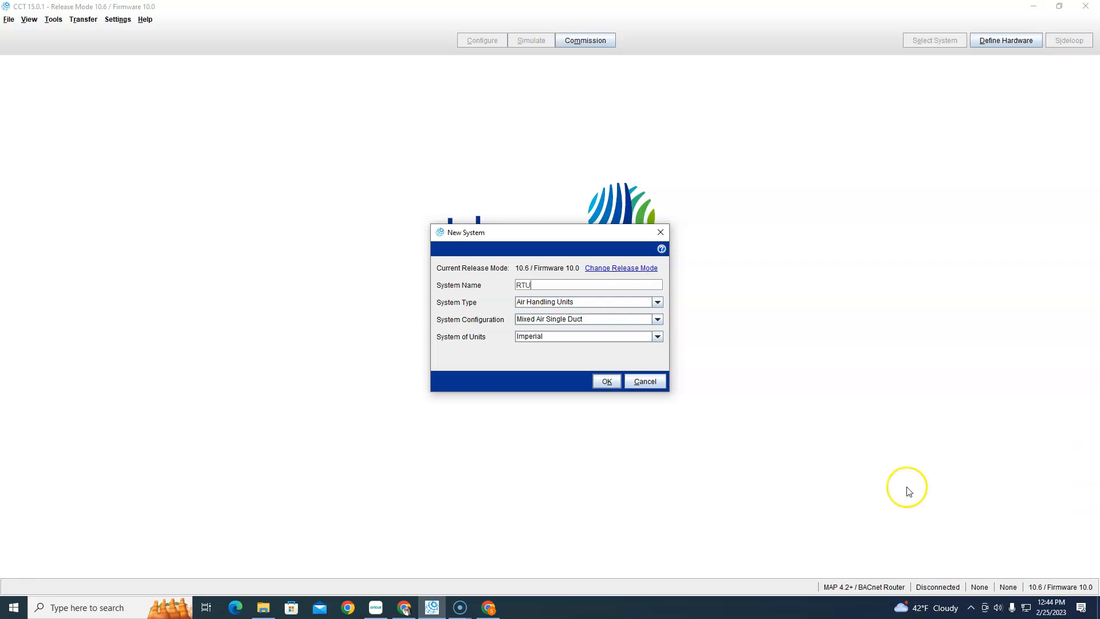
click(605, 325)
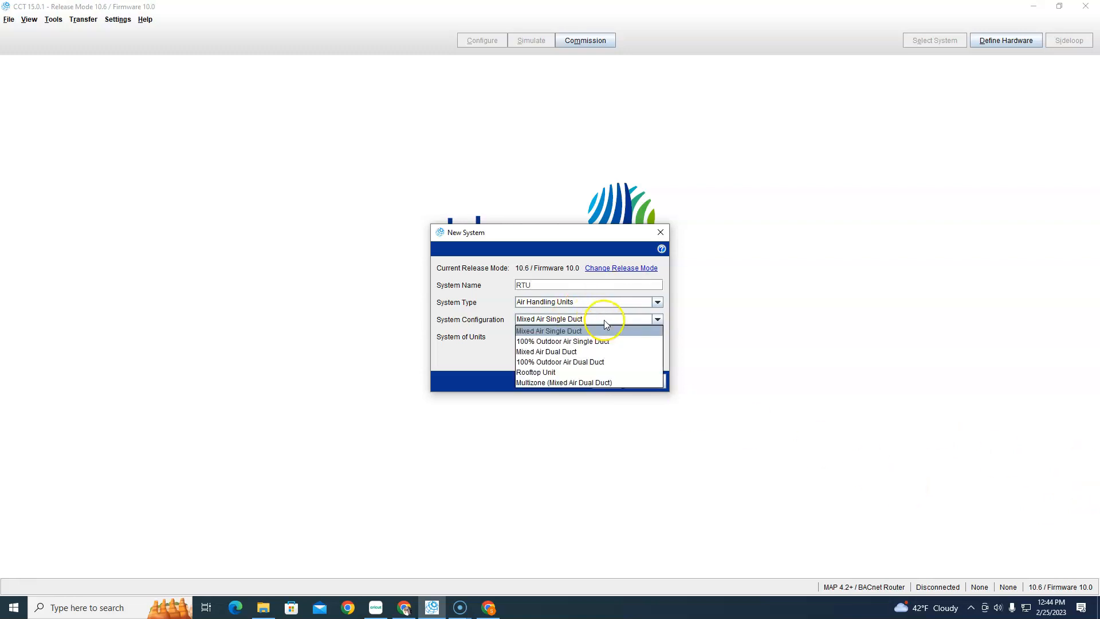
click(608, 372)
click(607, 379)
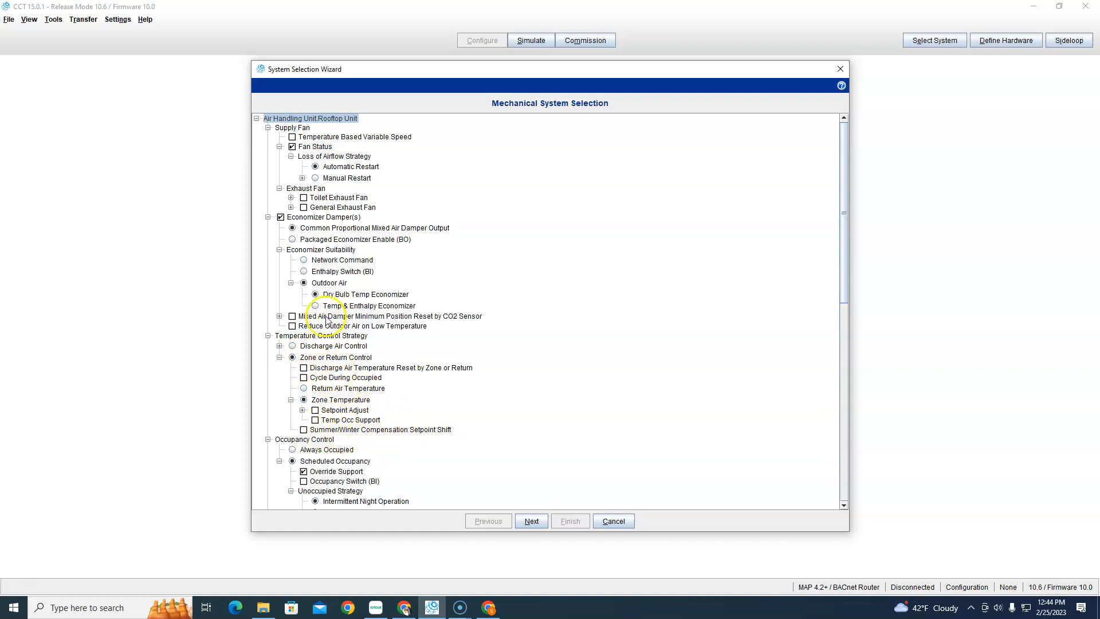
Enable First Stage Modulated for DX Cooling and set its number of stages to Two Stages
scroll(341, 360, down, 6)
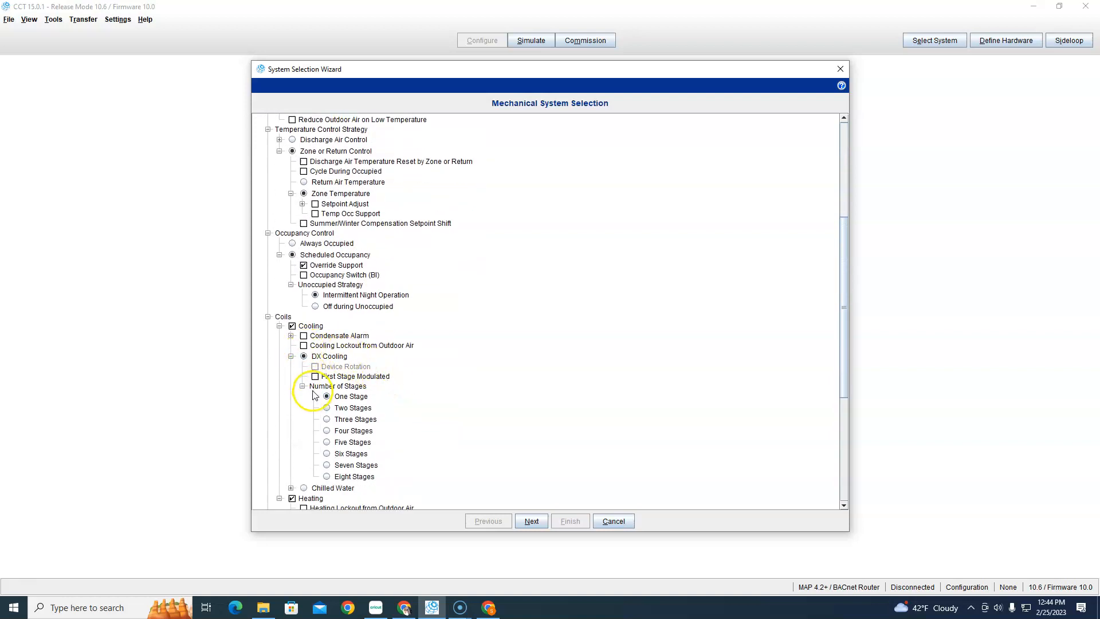
click(316, 377)
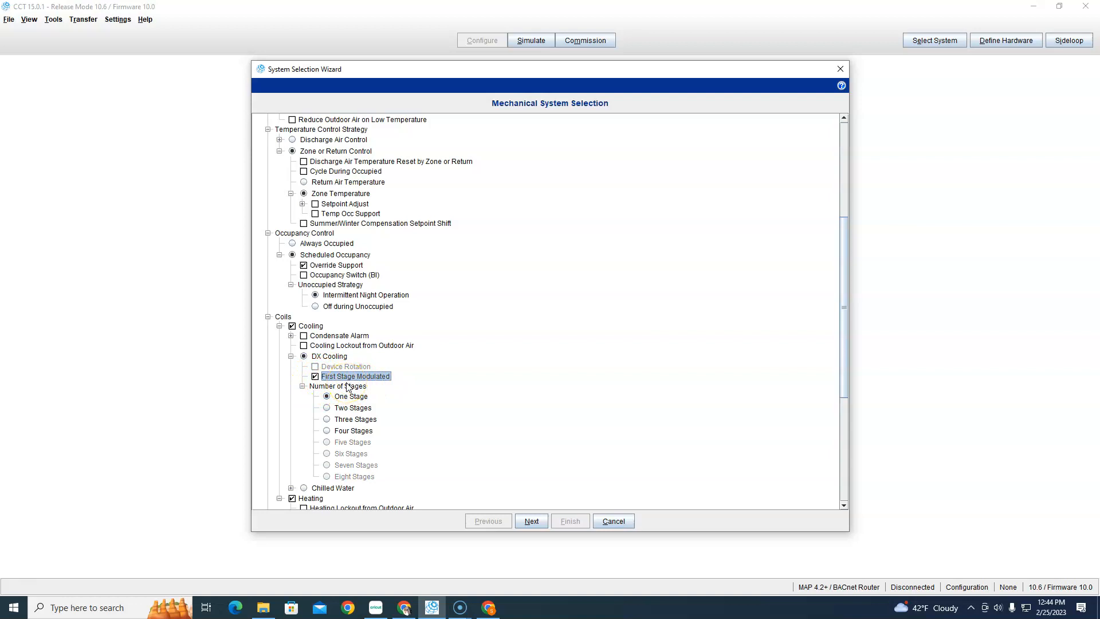
scroll(347, 381, down, 2)
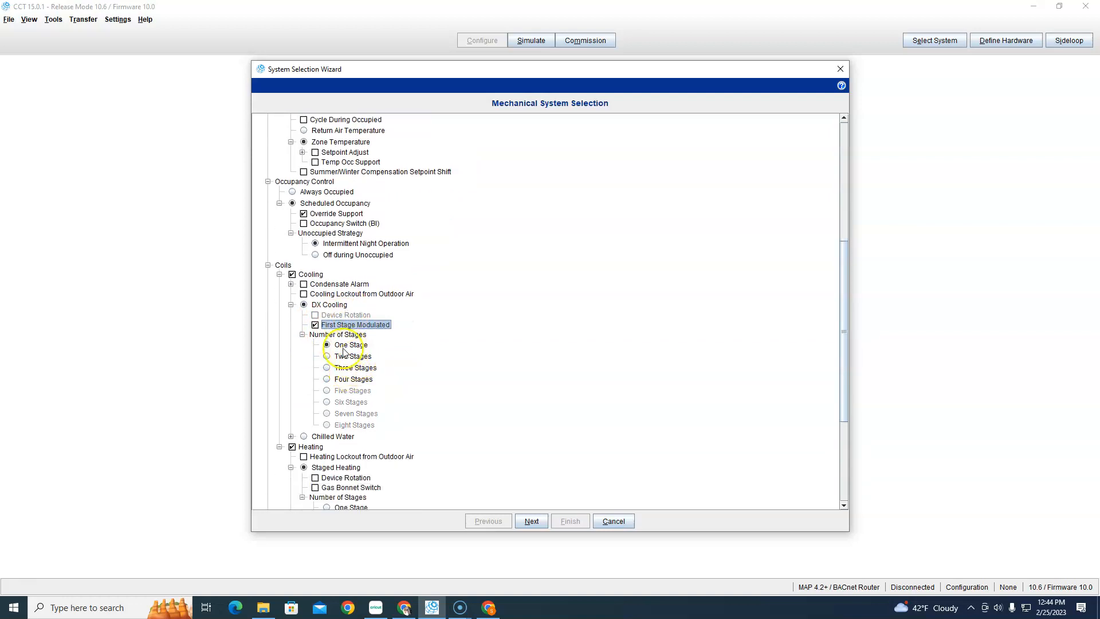
scroll(344, 365, down, 1)
scroll(342, 366, down, 1)
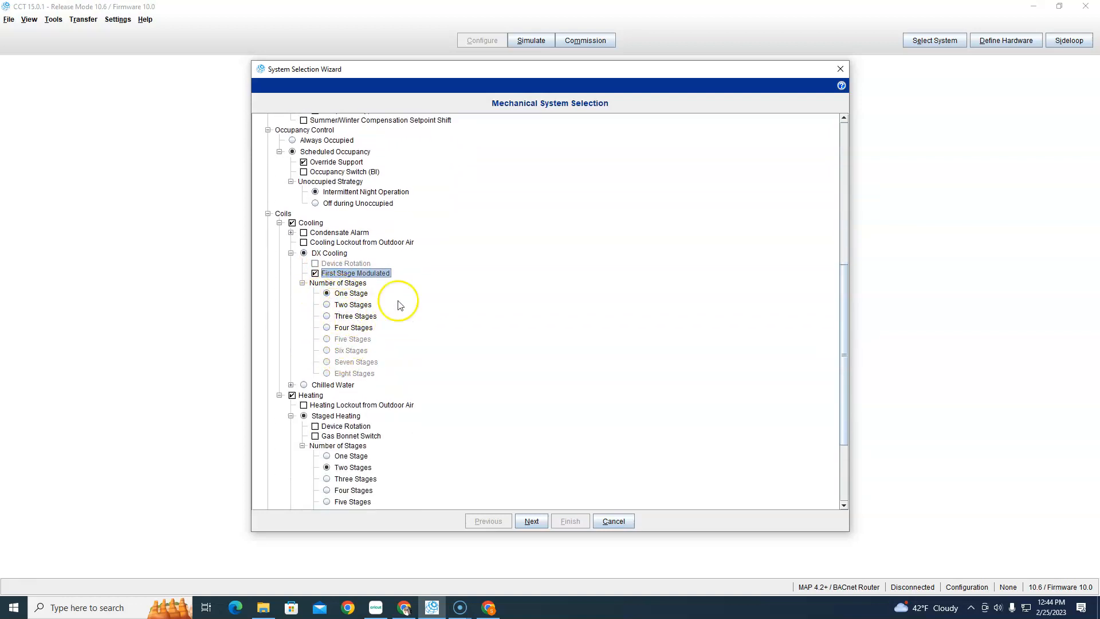
click(326, 304)
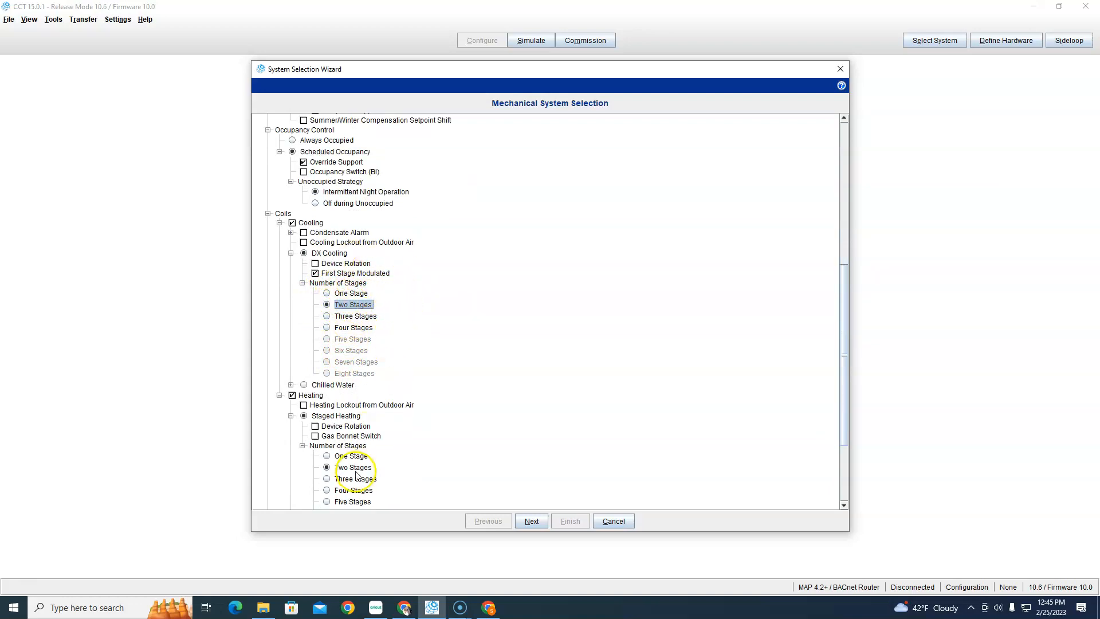
Keep the remaining mechanical and control logic defaults and finish the System Selection Wizard
scroll(352, 453, down, 4)
scroll(329, 401, down, 1)
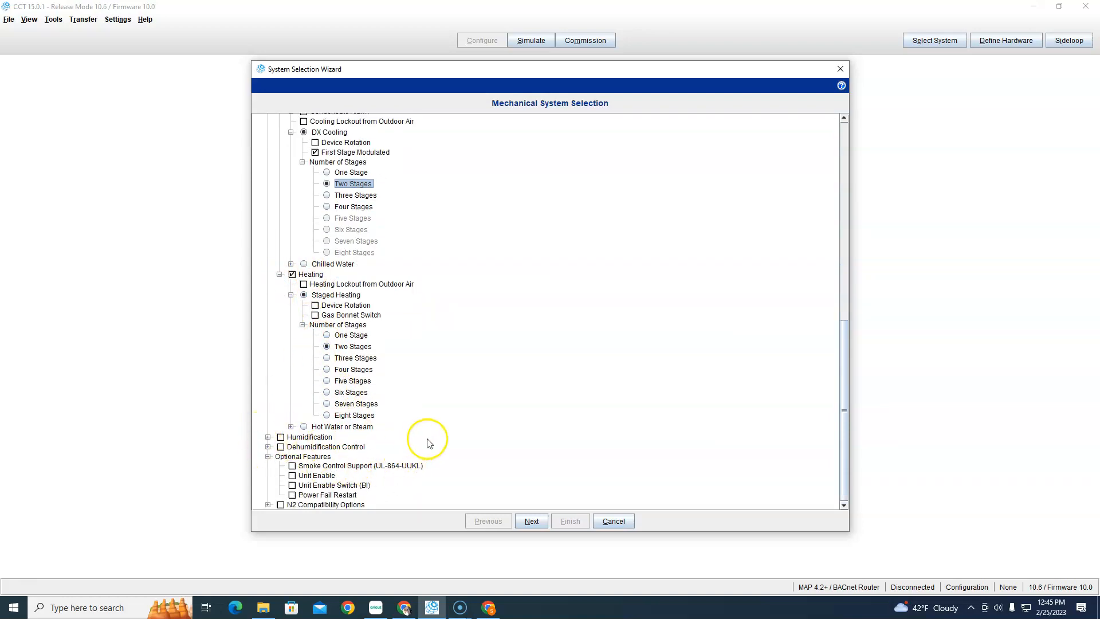
click(531, 521)
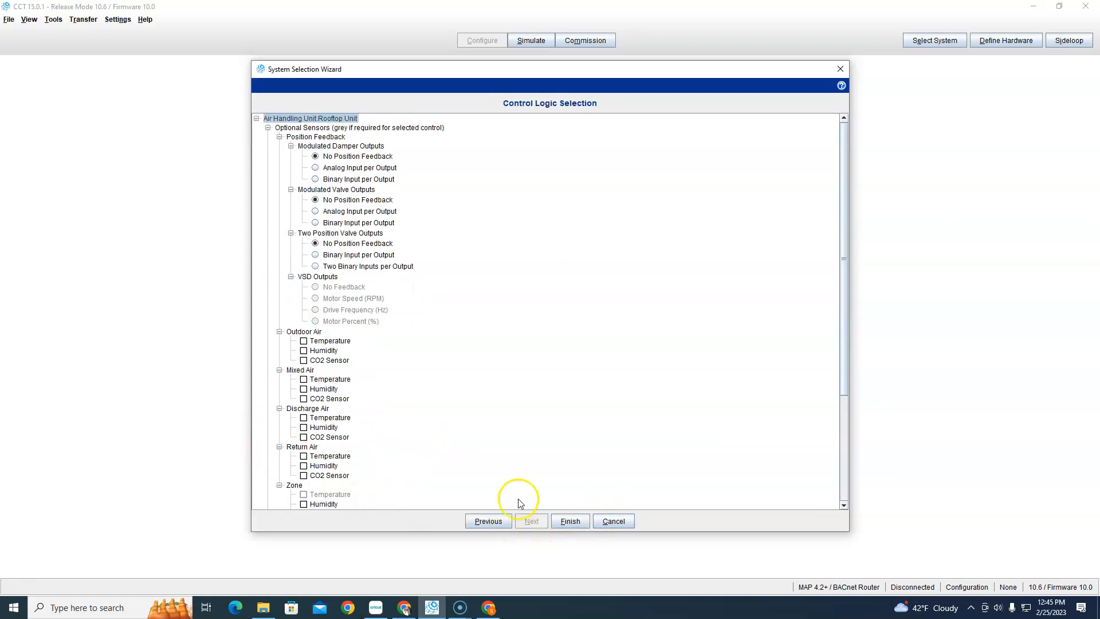
click(572, 521)
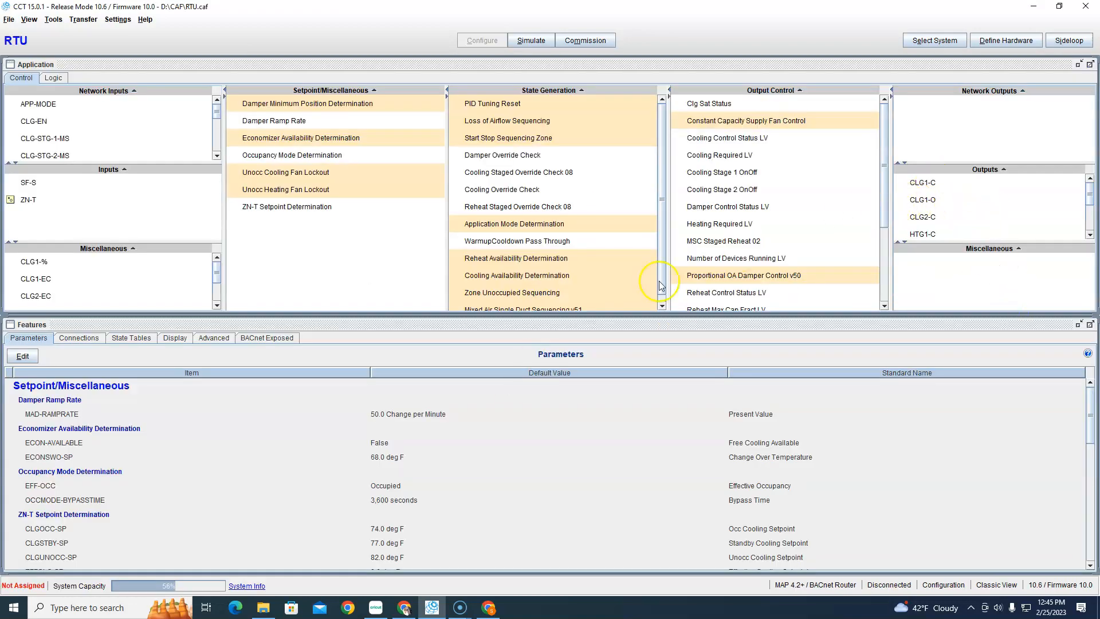
View the connections of the CLG1-O output and of its source block, Variable Capacity DX Cooling Control
click(78, 337)
click(925, 200)
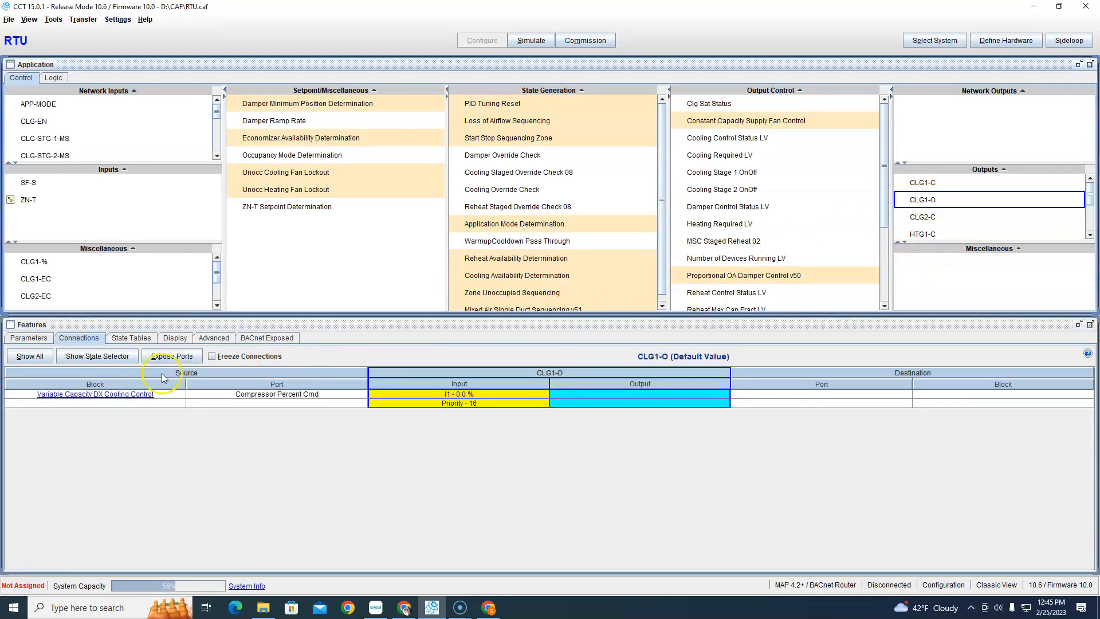
click(108, 395)
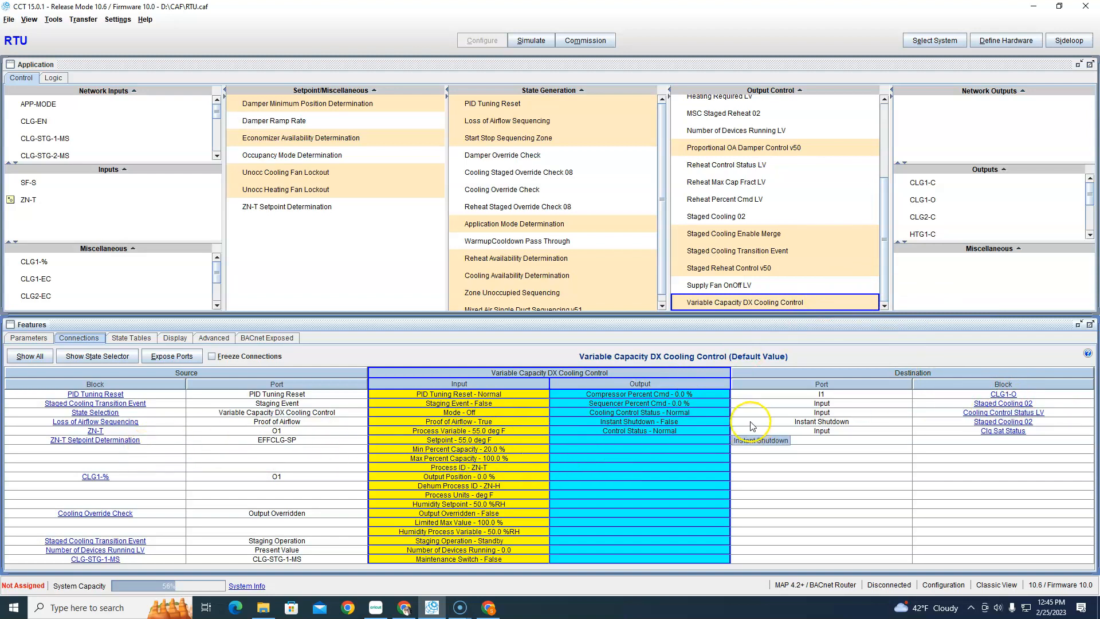
Set the CLG1-O output's Min Out Value to 15% and Max Out Value to 51%, and apply the changes
click(931, 200)
double_click(922, 204)
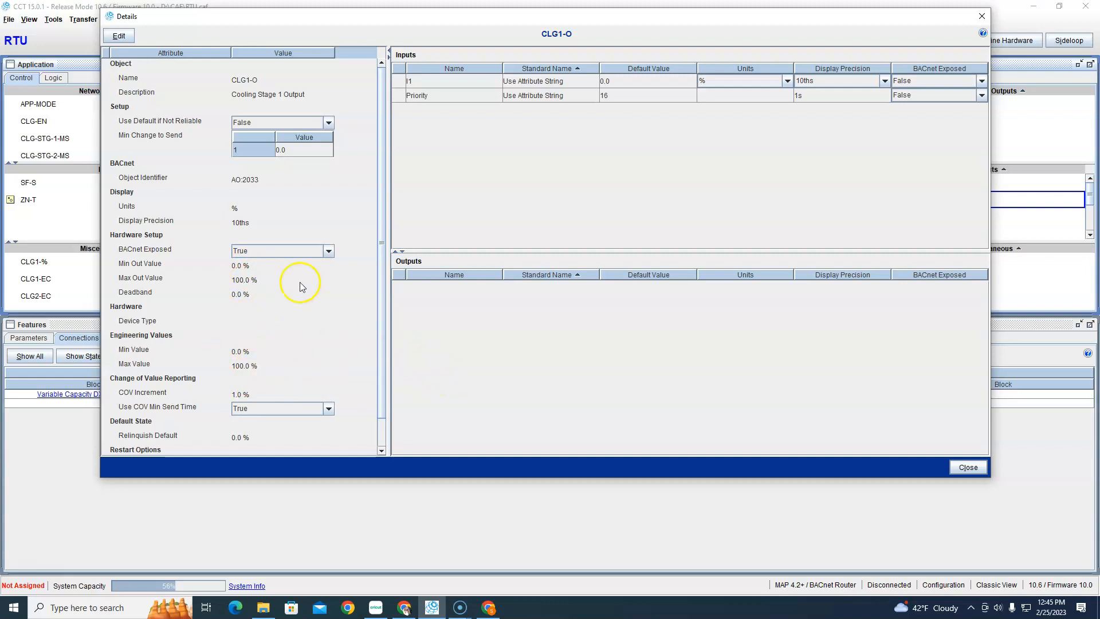
click(121, 37)
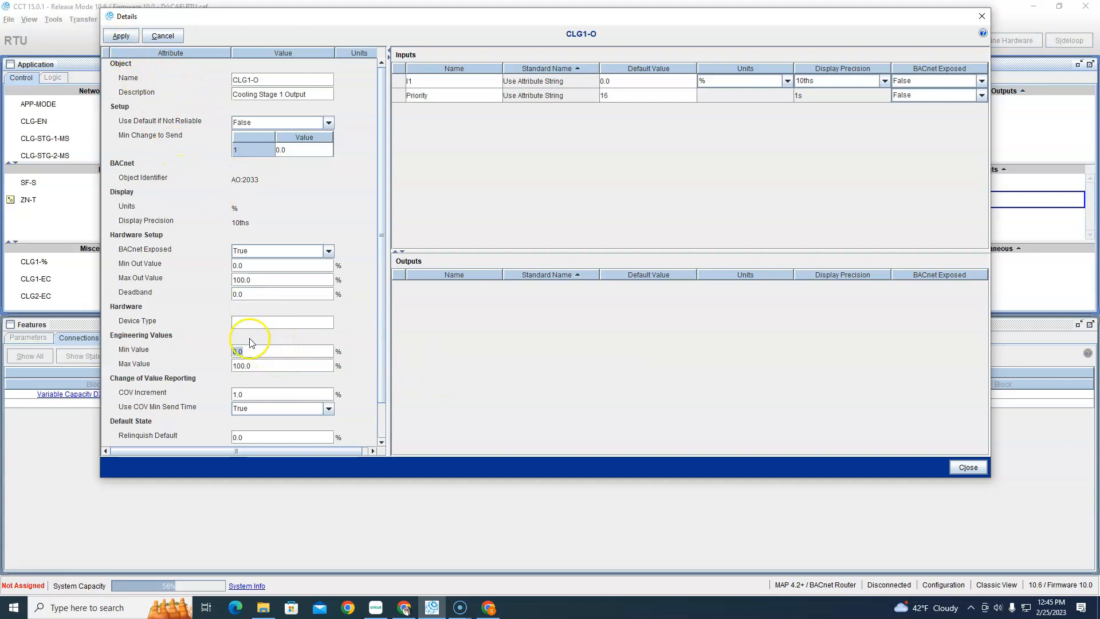
click(268, 265)
click(294, 280)
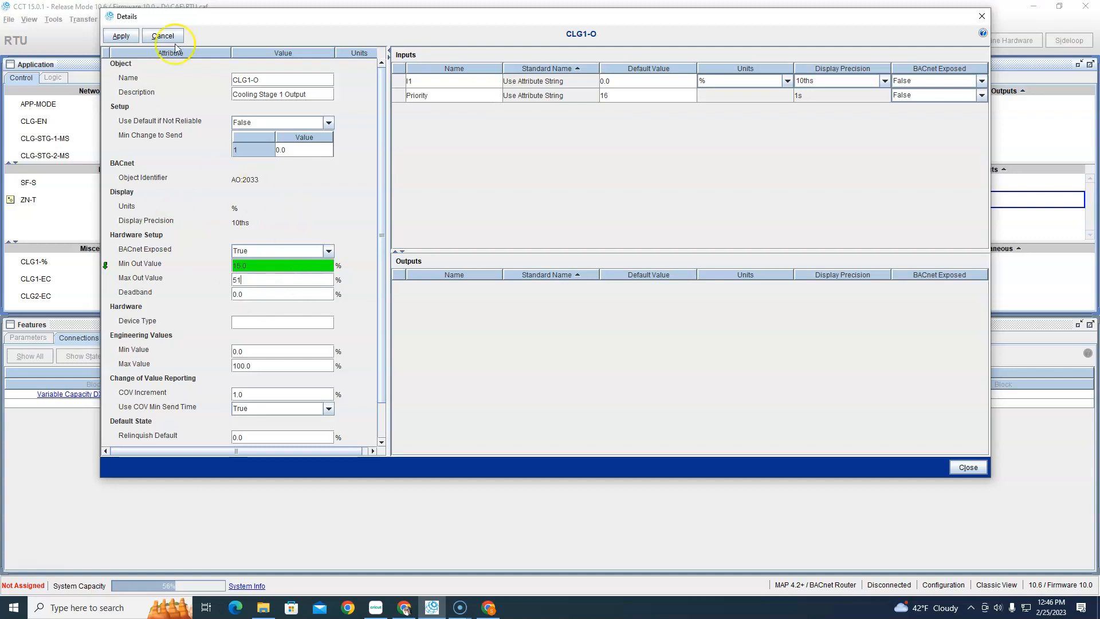
click(121, 36)
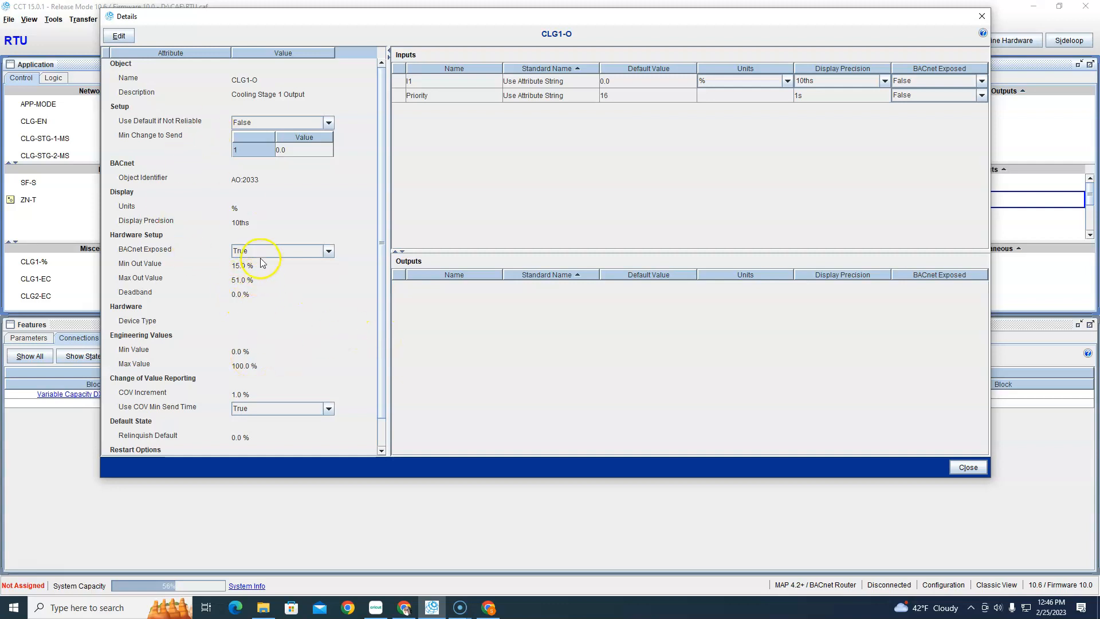
click(981, 16)
Compare the connections of the CLG1-C and CLG1-O outputs
click(942, 184)
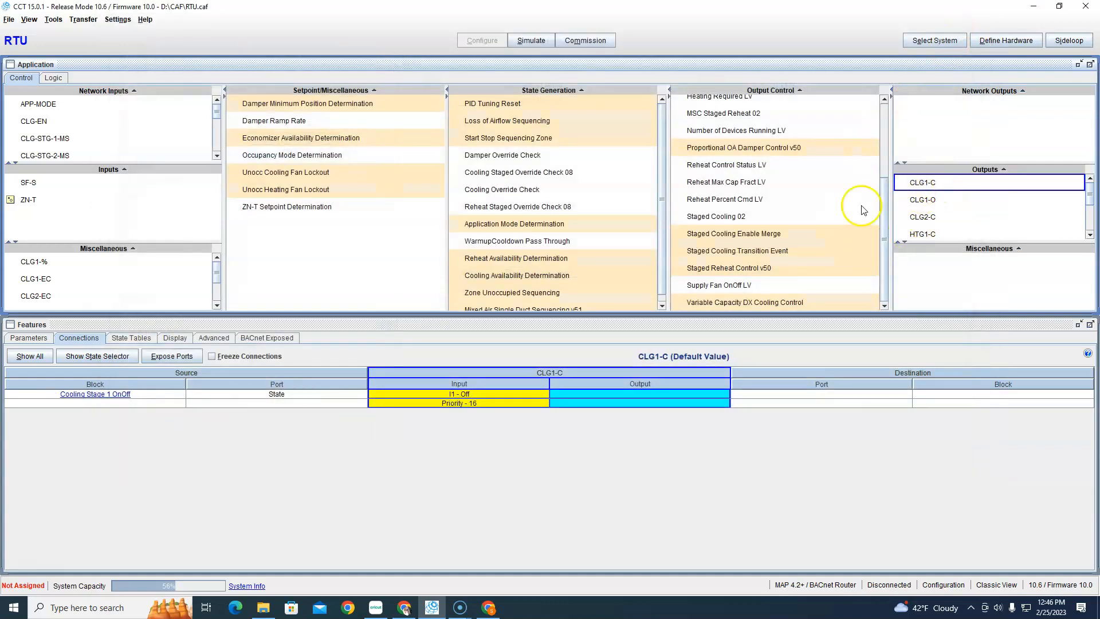
click(928, 200)
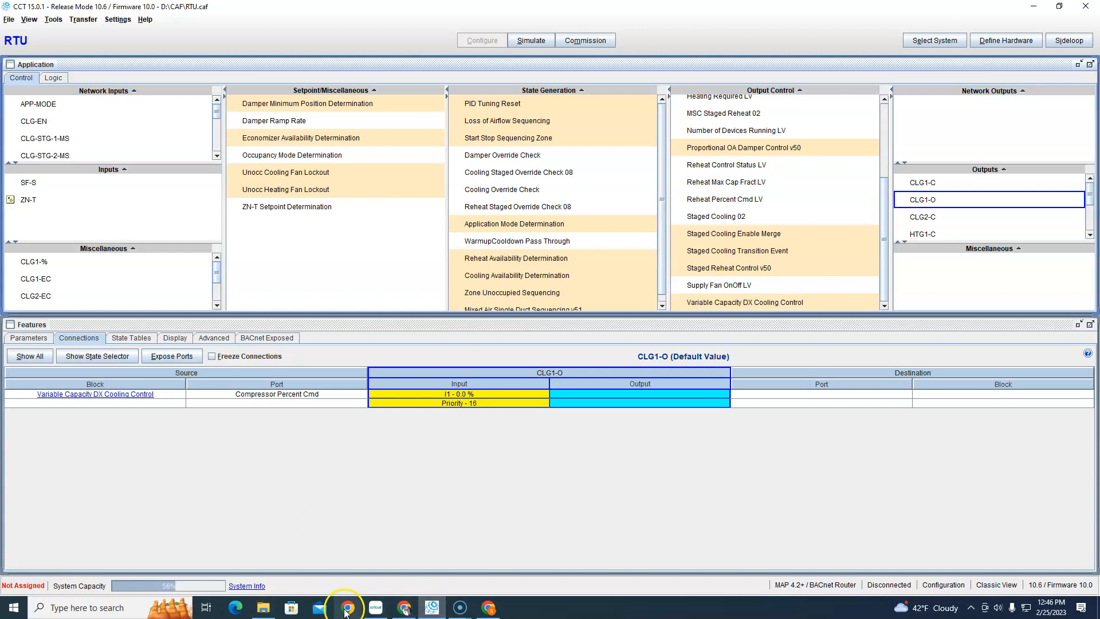
mouse_move(448, 606)
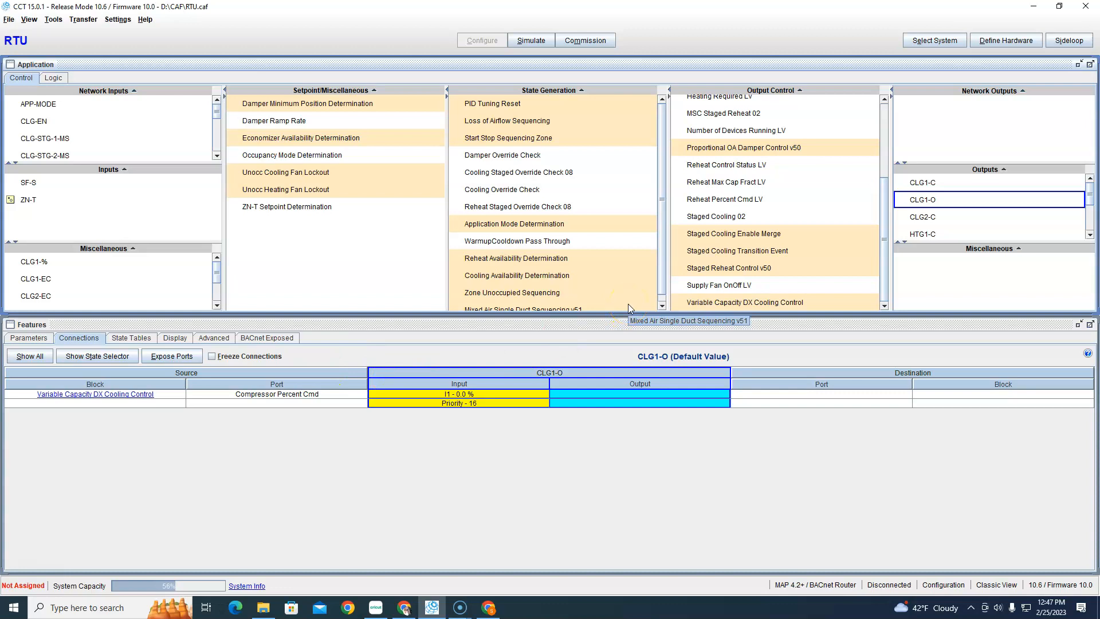
Set the CLG1-O output's Min Out Value to 0% and Max Out Value to 100%, and apply the changes
click(940, 204)
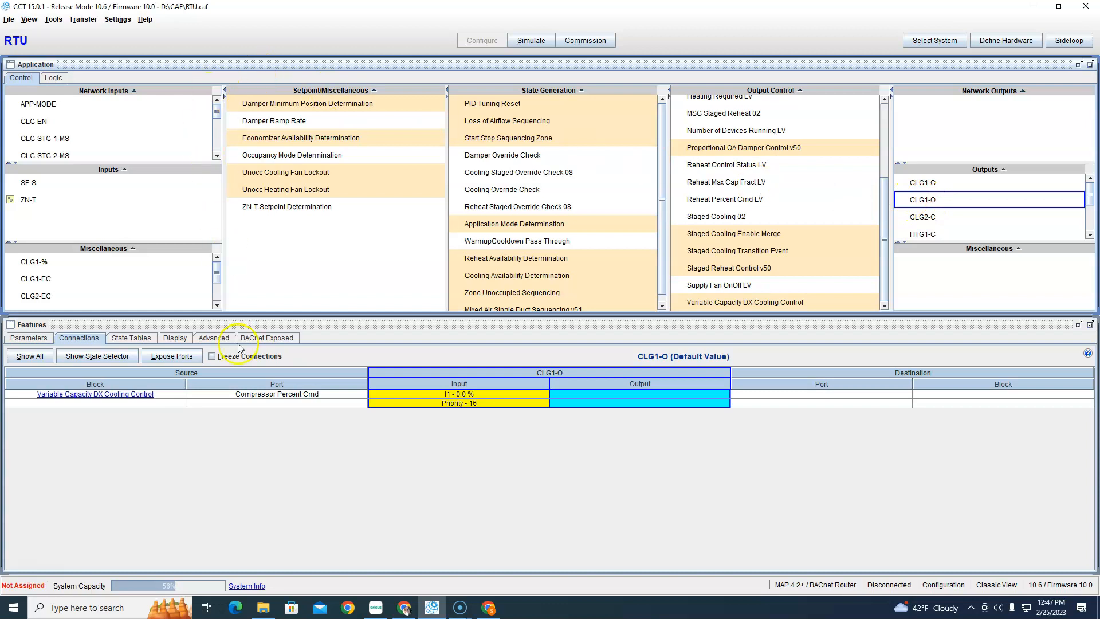
double_click(923, 202)
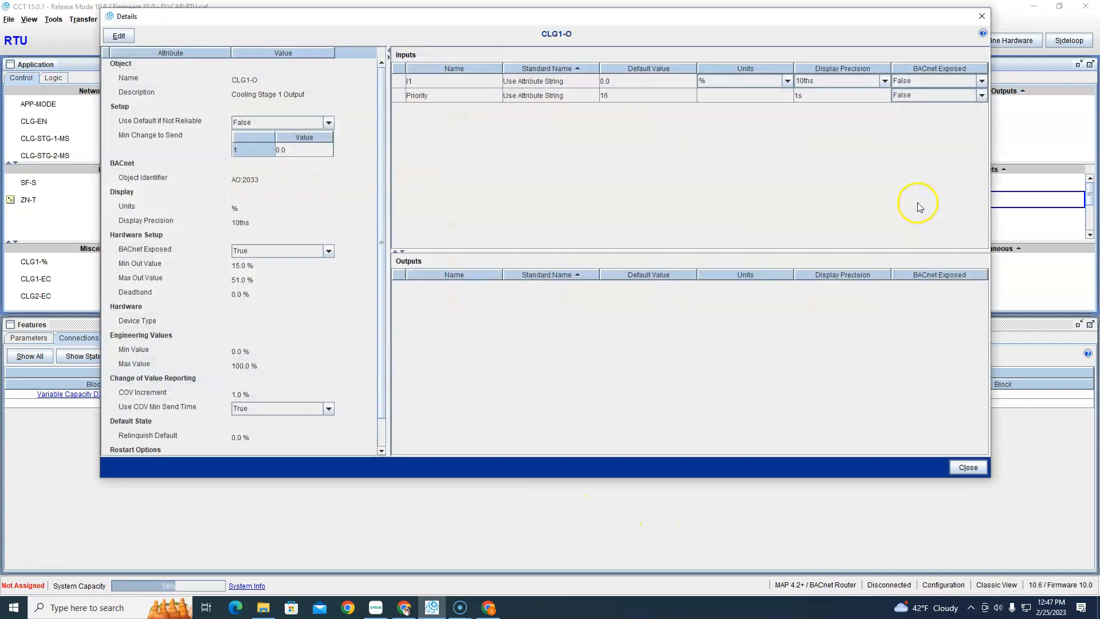
click(114, 36)
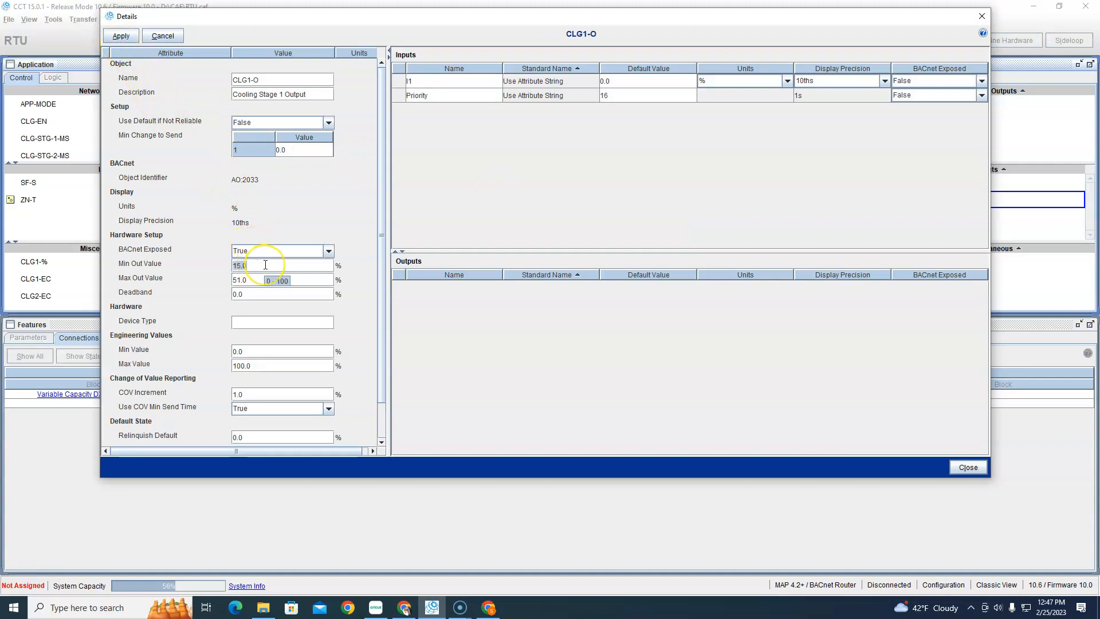
click(257, 281)
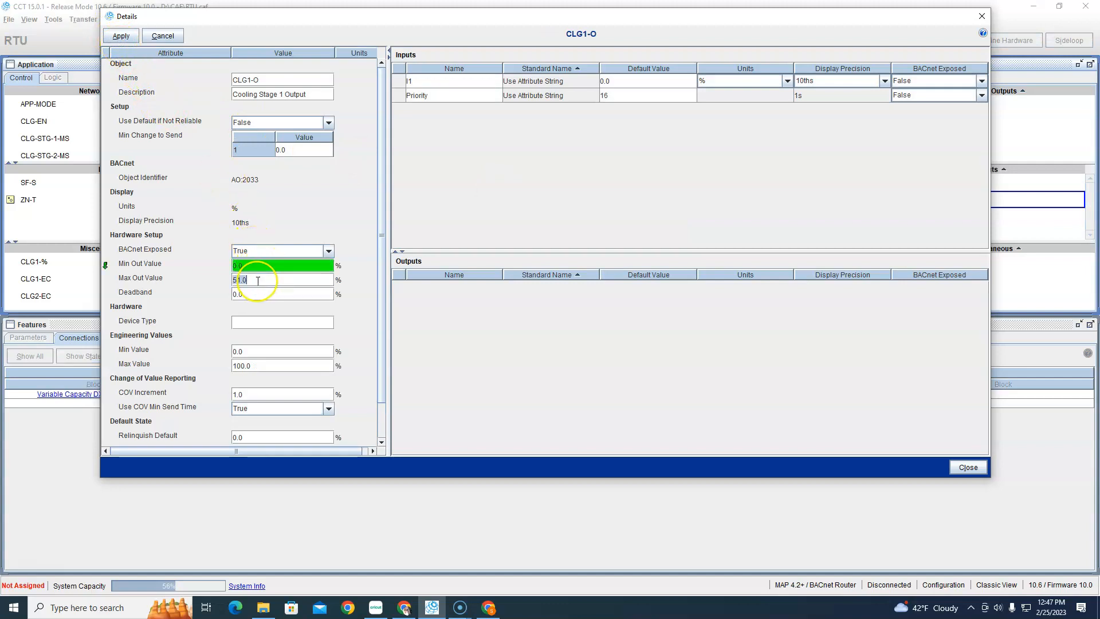
click(120, 35)
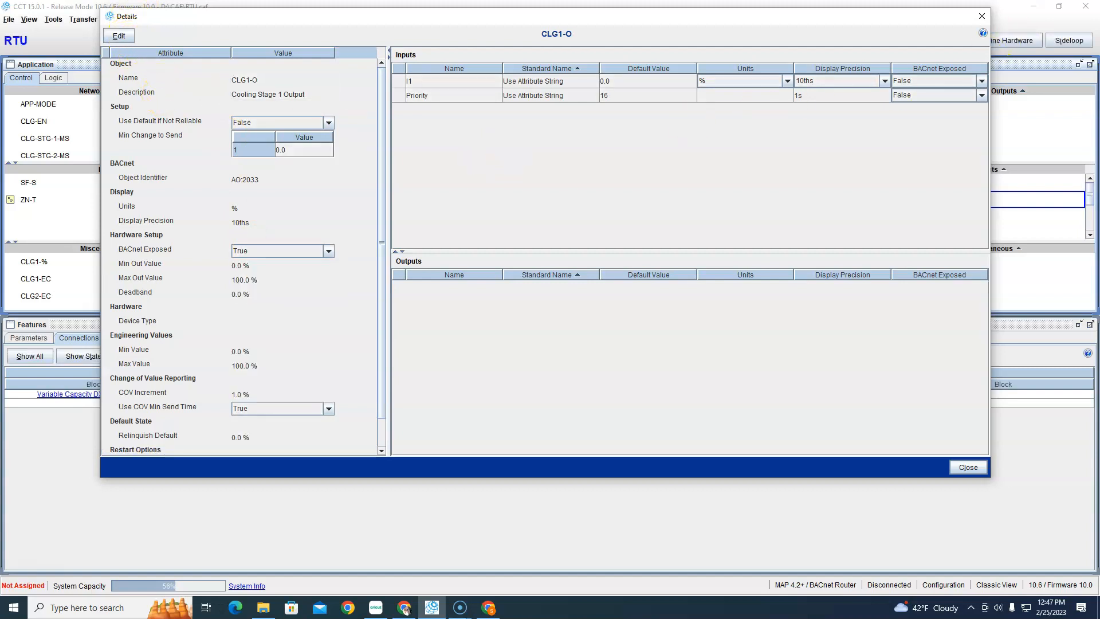
click(982, 16)
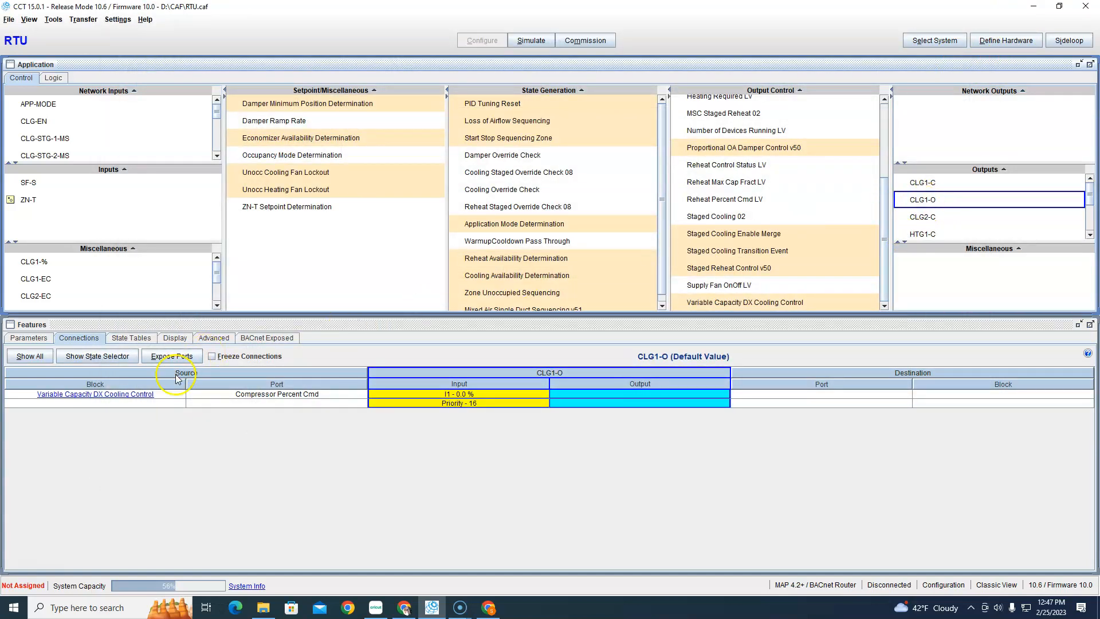
Follow CLG1-O to its source block, Variable Capacity DX Cooling Control, and view that block's internal logic
click(136, 394)
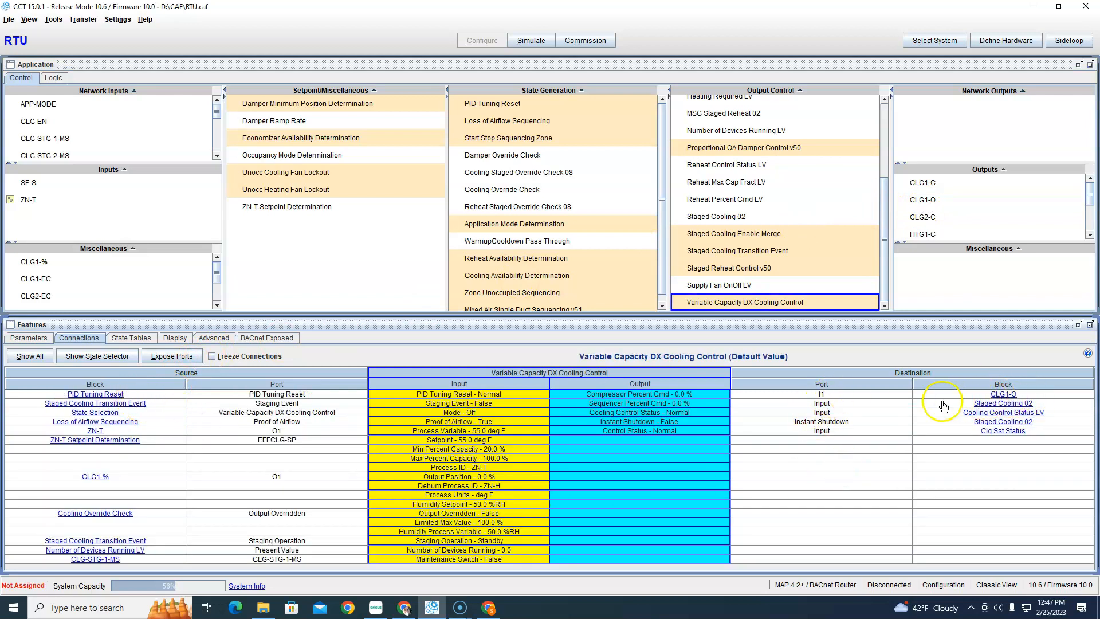
right_click(777, 302)
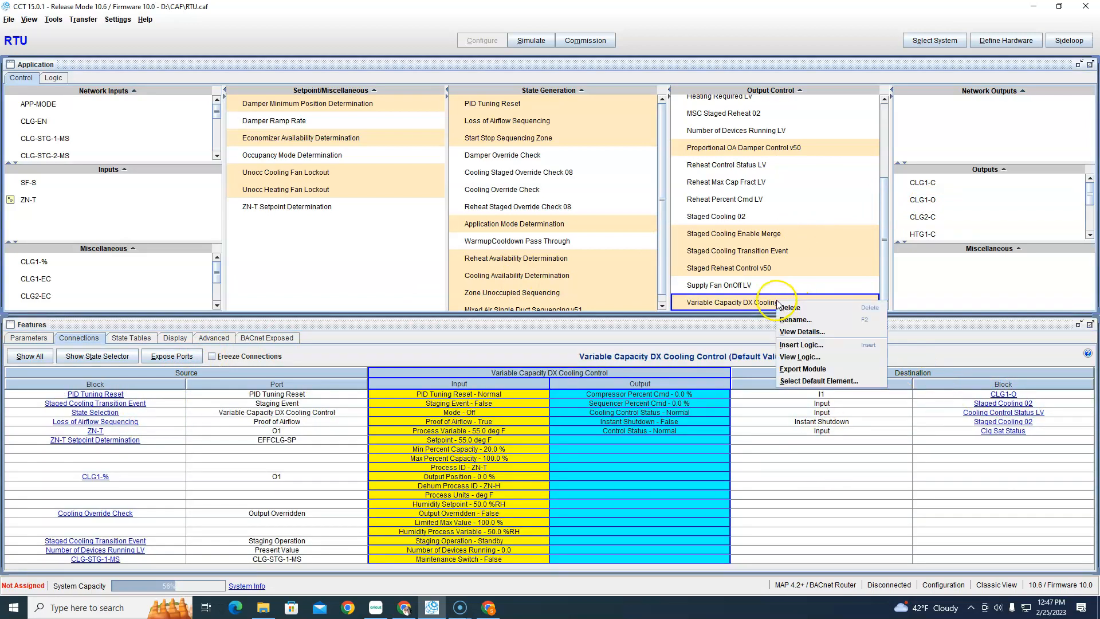
click(823, 356)
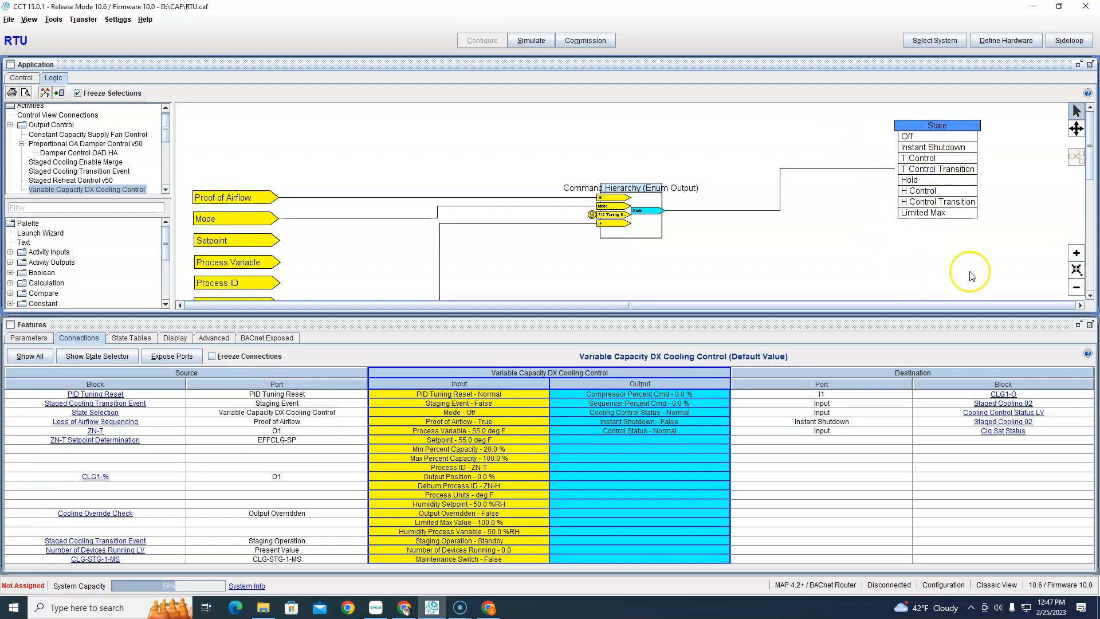
Inspect the constant feeding Compressor Percent in the Off state, and view the logic of the Instant Shutdown state
click(910, 137)
scroll(940, 264, down, 8)
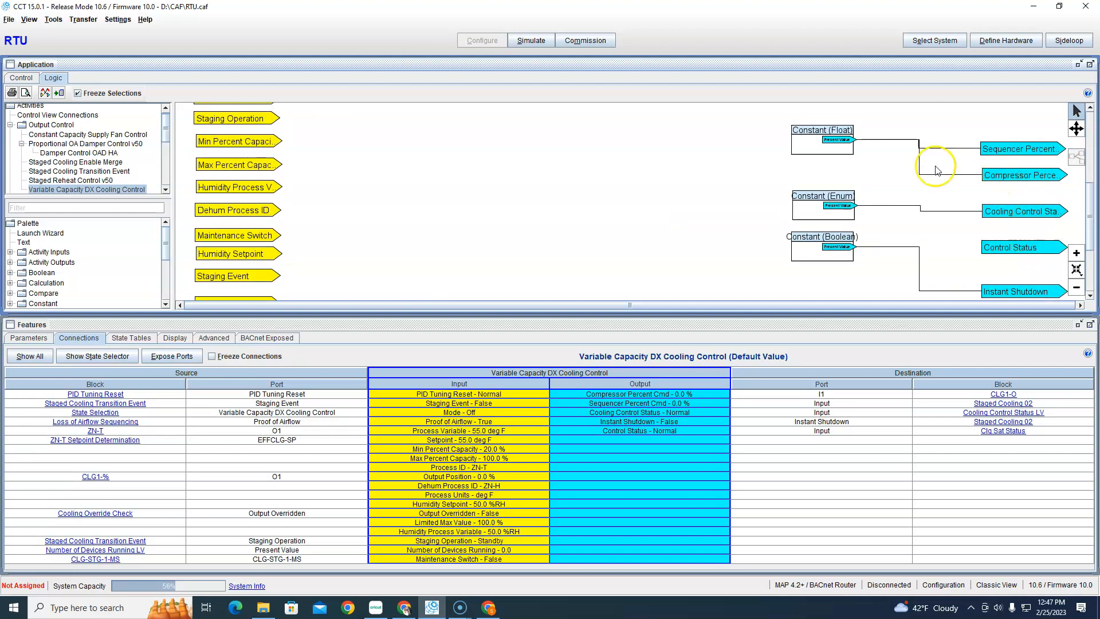
double_click(827, 143)
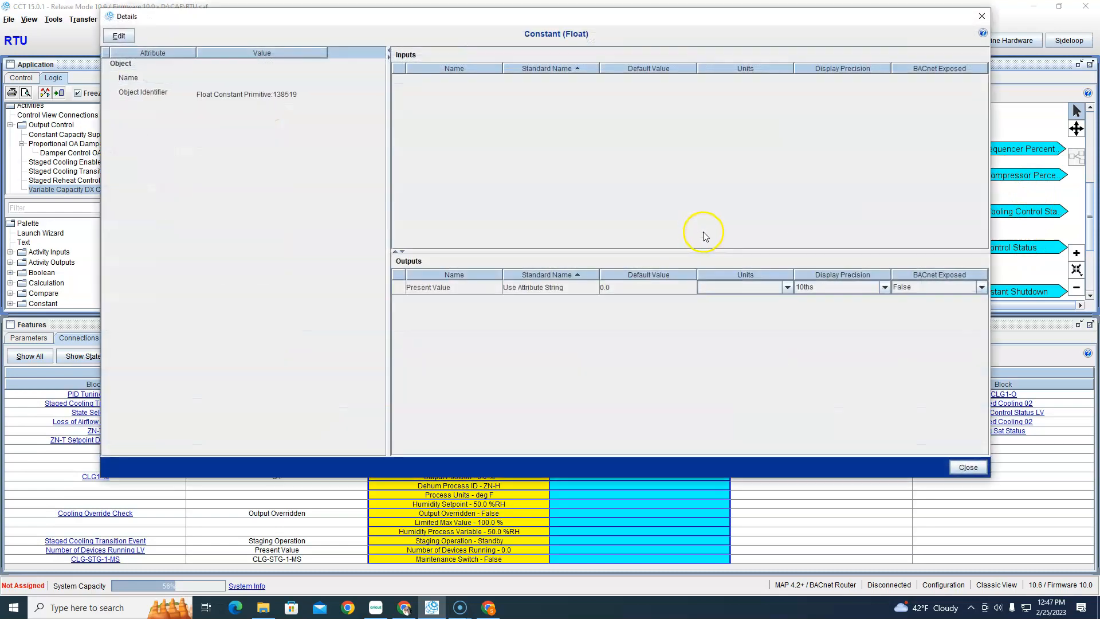
click(981, 18)
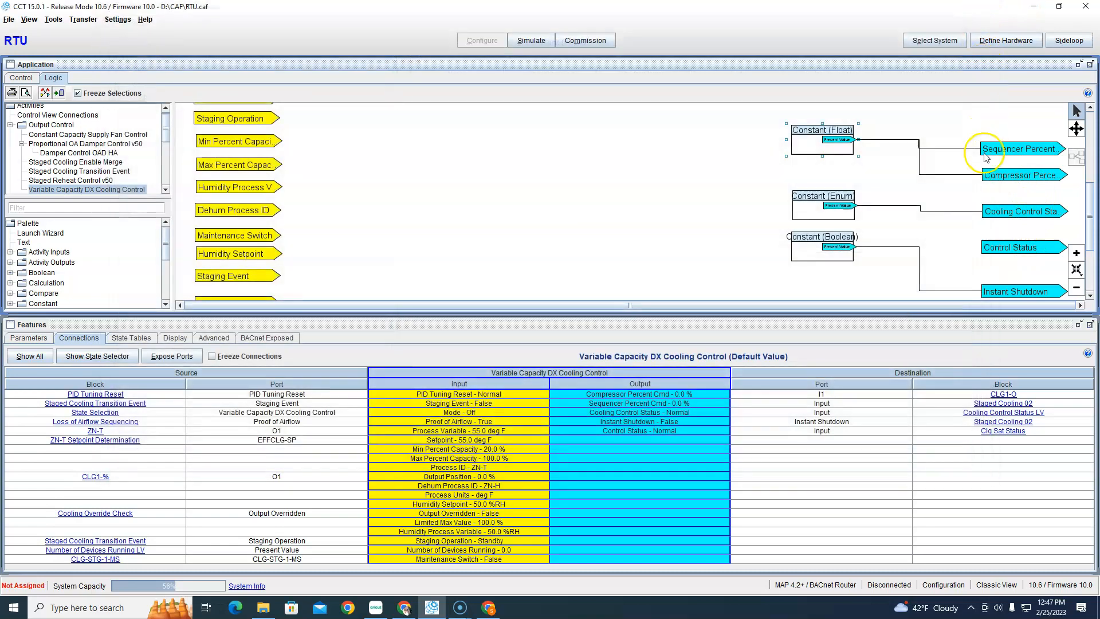
scroll(916, 163, up, 5)
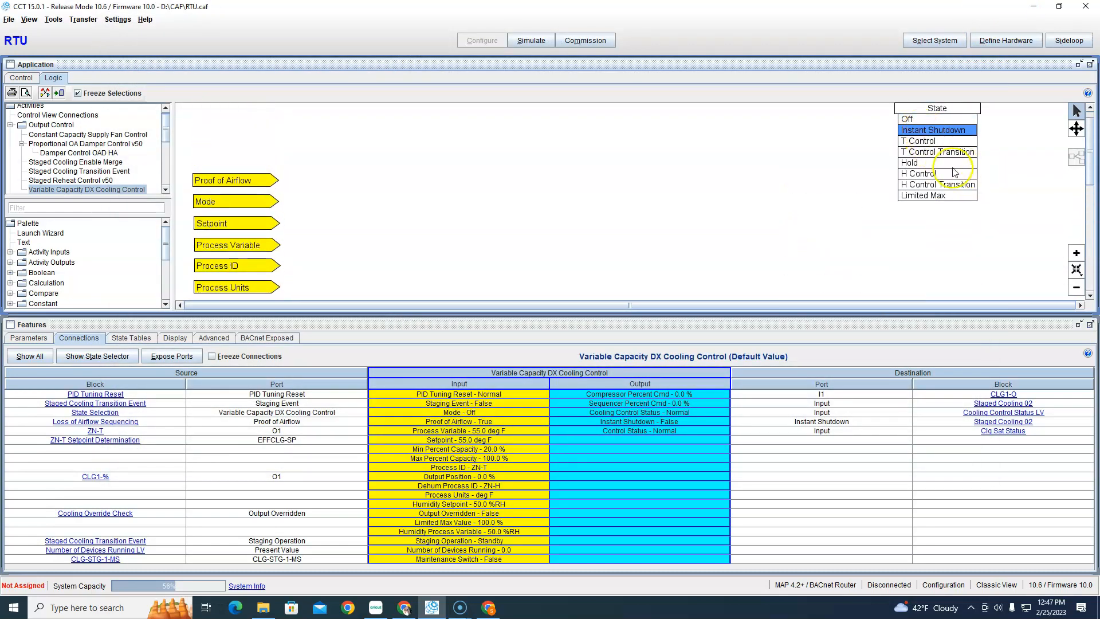
scroll(922, 131, down, 5)
scroll(899, 177, up, 5)
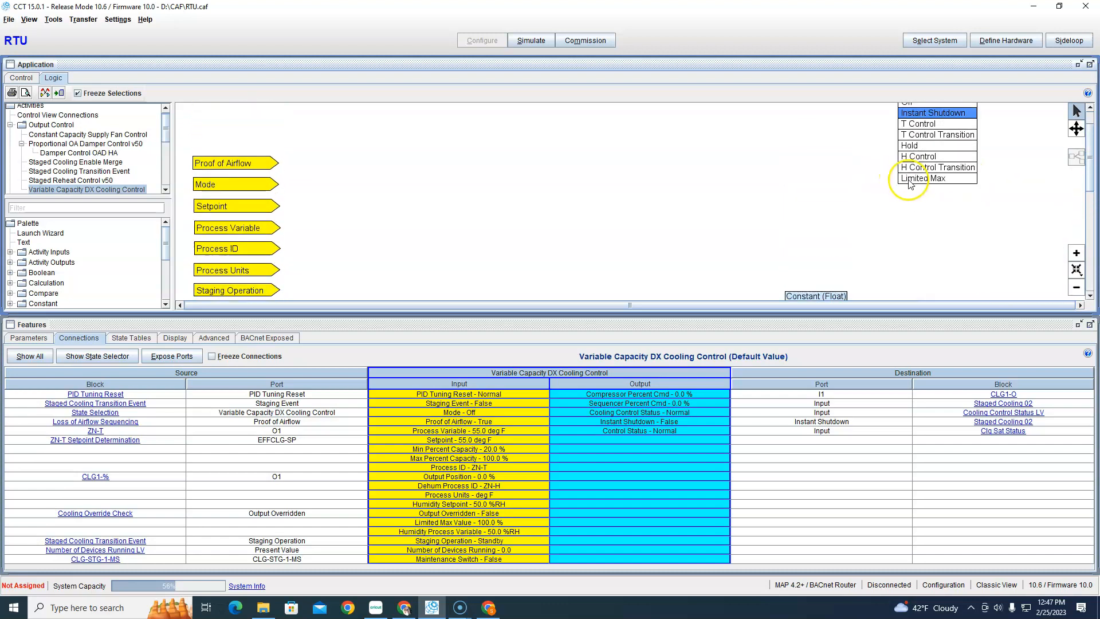
In the T Control state's logic, add a Span calculation block between the PID block and the Compressor Percent output
scroll(939, 229, down, 1)
scroll(967, 262, down, 3)
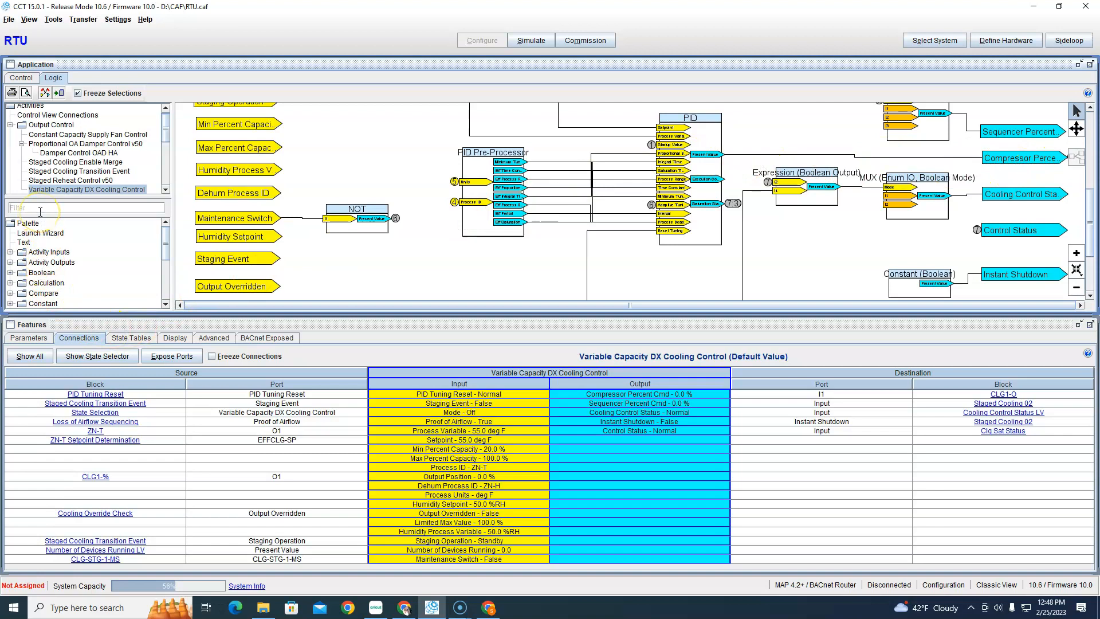
text(spa)
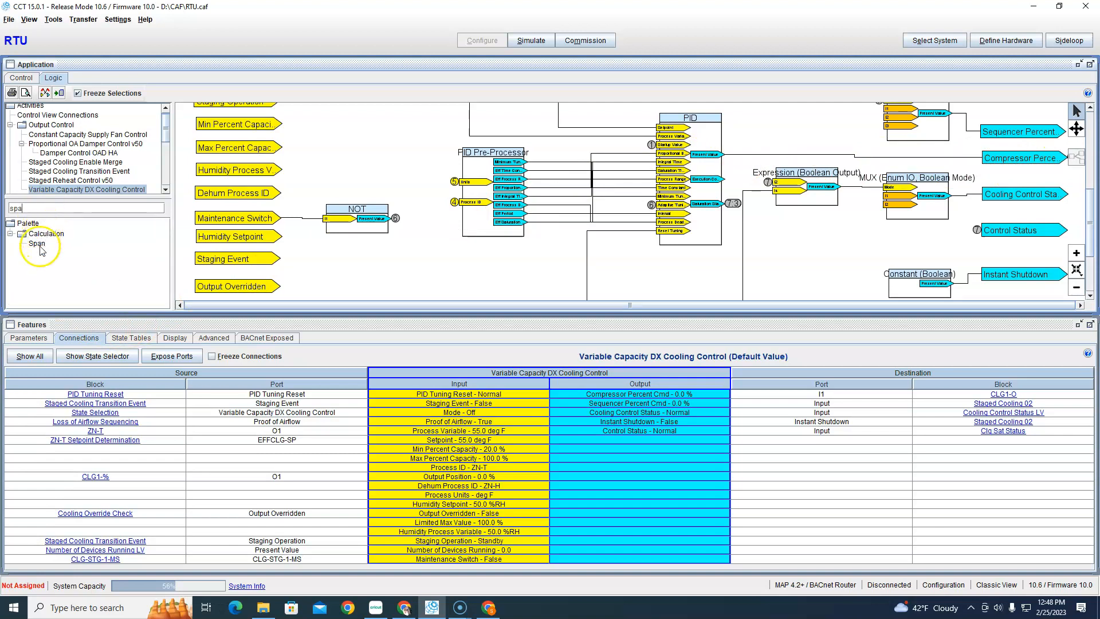
drag(41, 248, 820, 132)
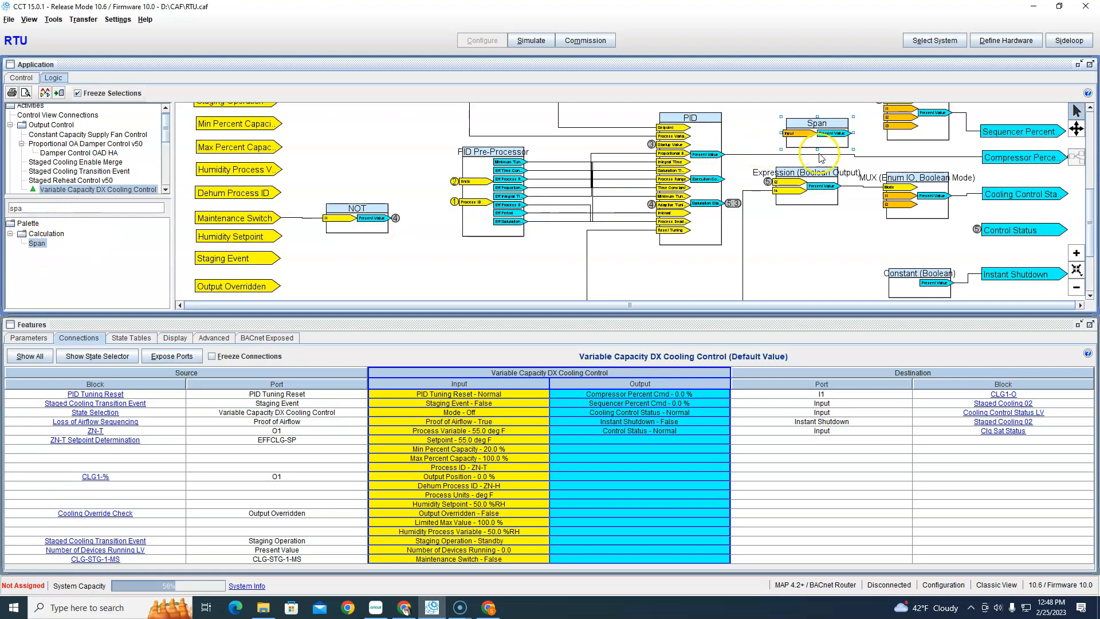
Set the new Span block's Output Range Low to 15 and Output Range High to 51, and apply the changes
double_click(817, 137)
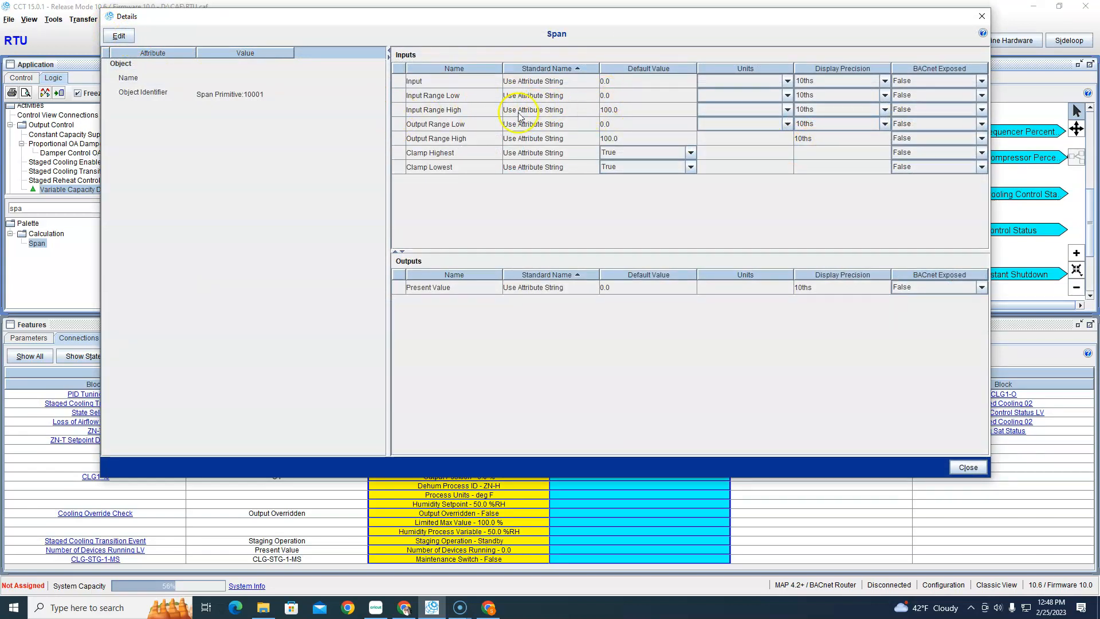
click(119, 36)
click(624, 124)
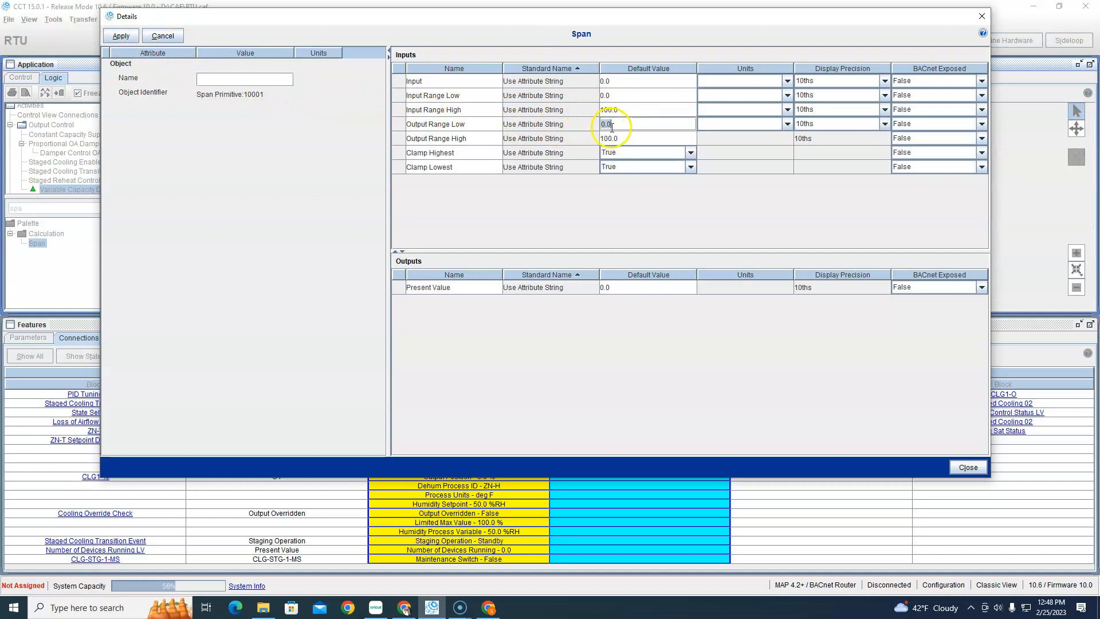
text(15)
click(653, 138)
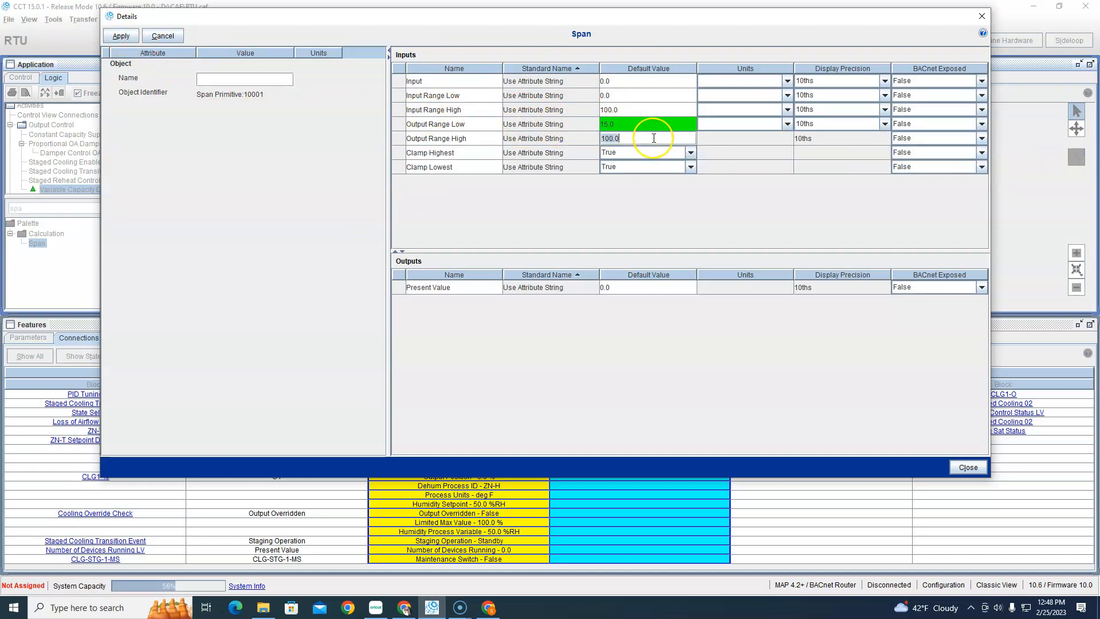
click(663, 134)
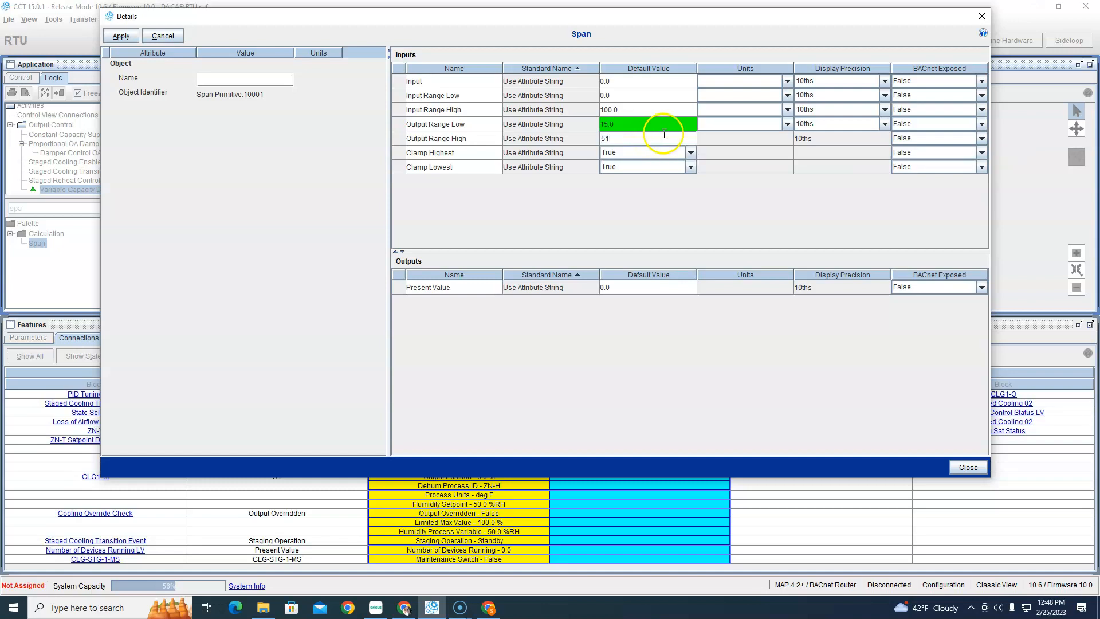
click(121, 36)
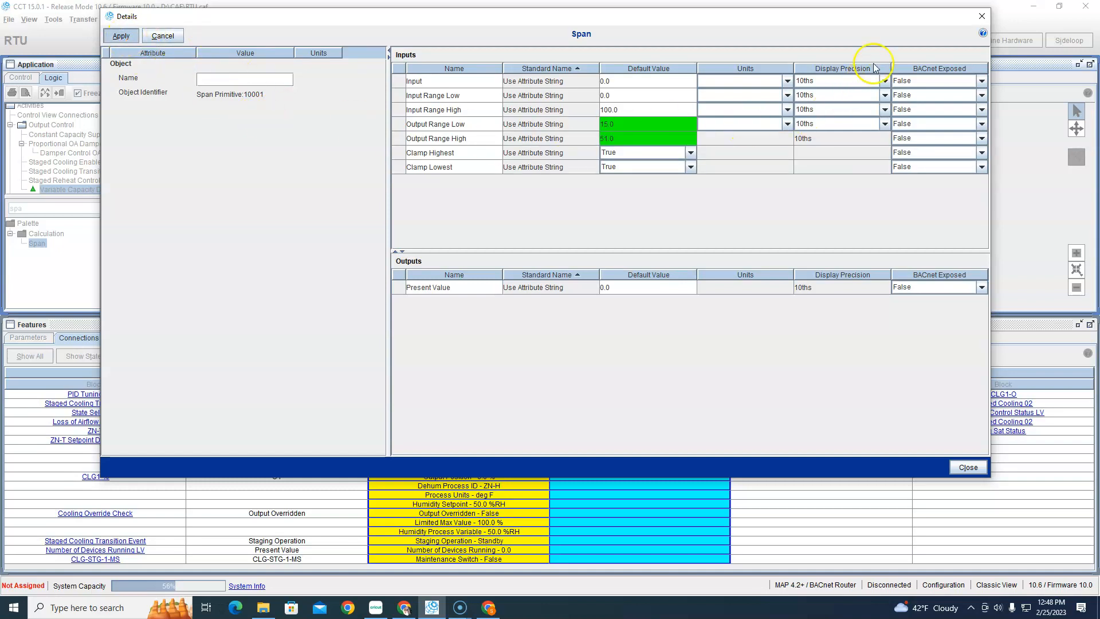
click(982, 19)
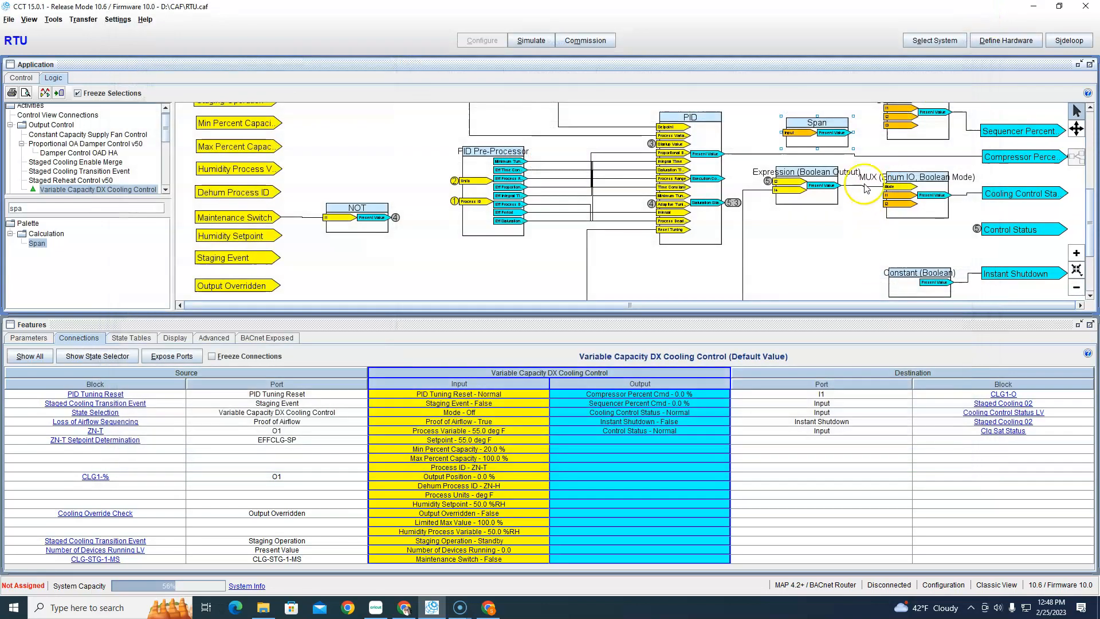
Delete the direct PID-to-Compressor Percent connection and route the PID's Present Value through the Span block to that output
click(774, 154)
right_click(775, 155)
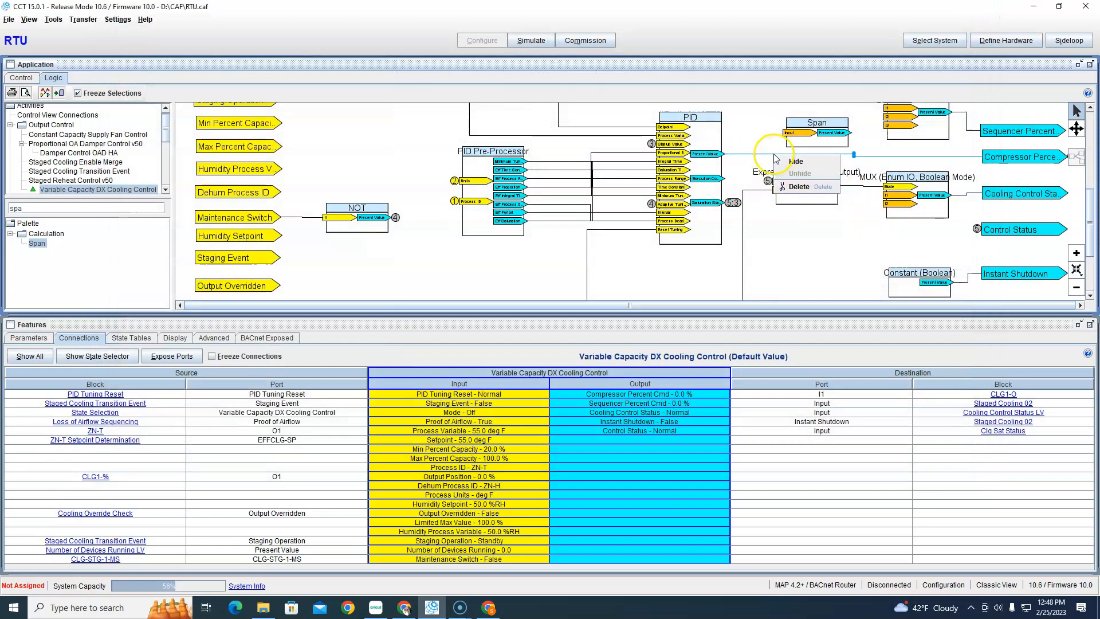
click(796, 187)
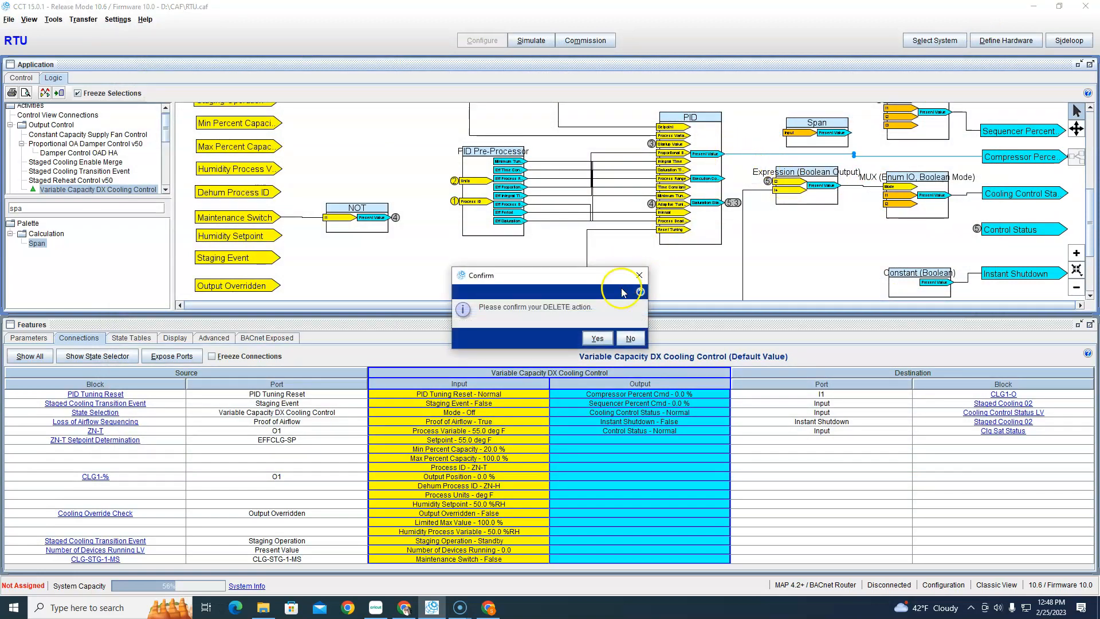
click(597, 339)
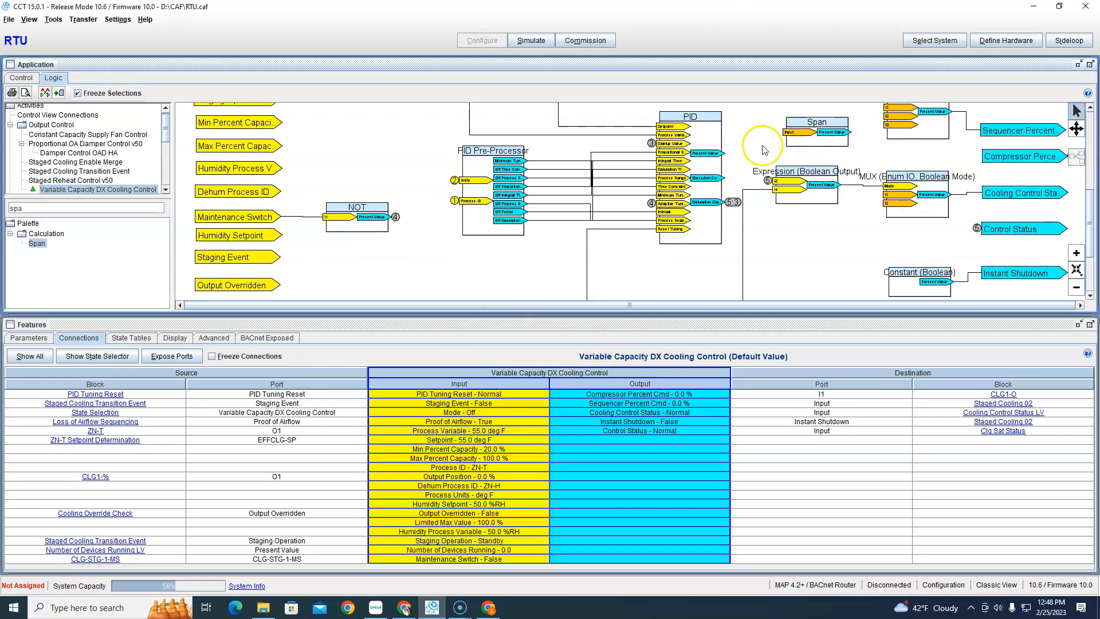
drag(720, 153, 981, 158)
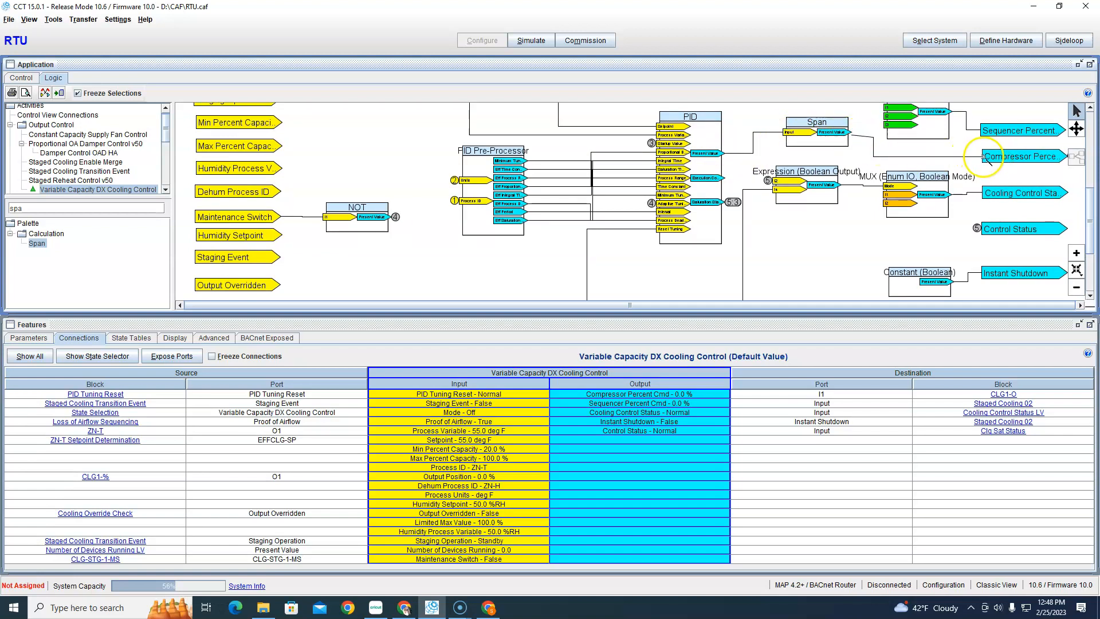
Examine the T Control Transition state's logic to see which block feeds the Compressor Percent output
scroll(981, 216, up, 3)
scroll(981, 215, up, 3)
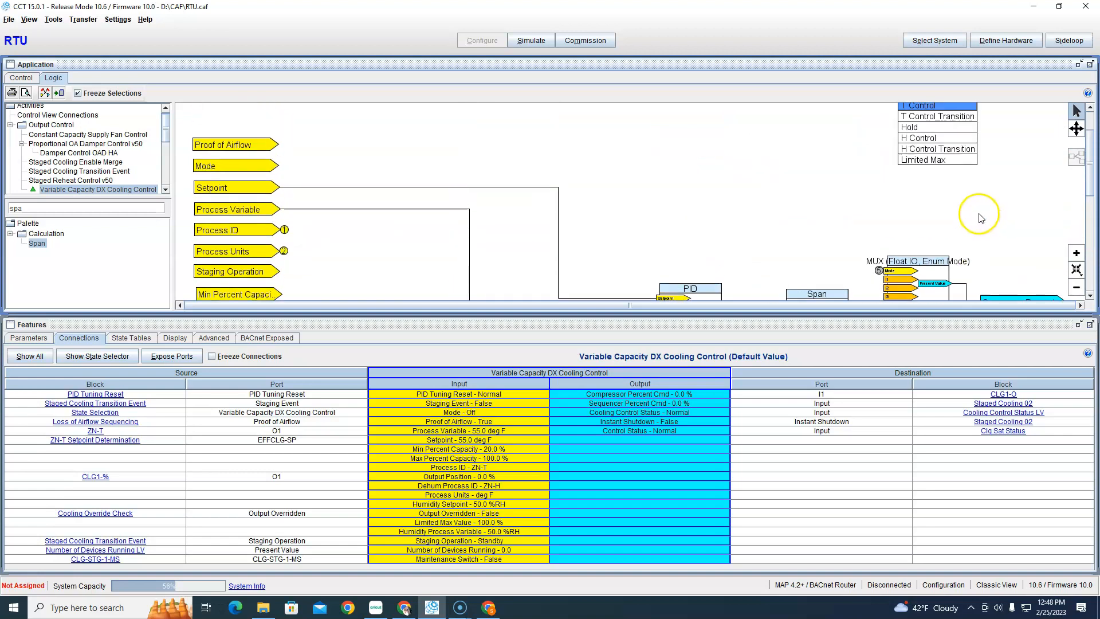
scroll(948, 163, up, 1)
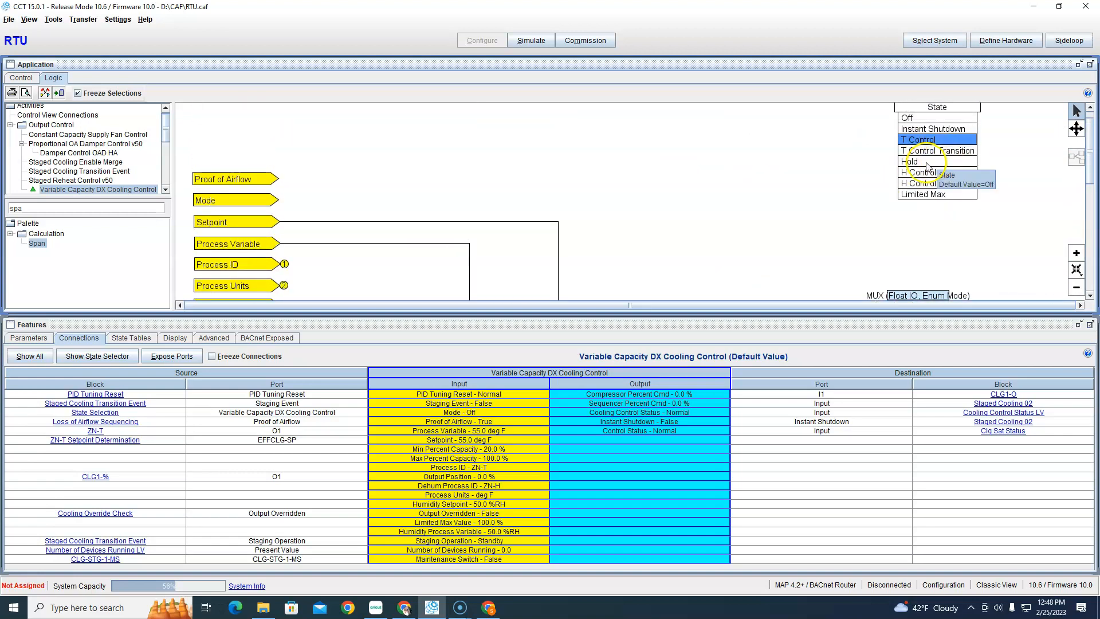
click(926, 151)
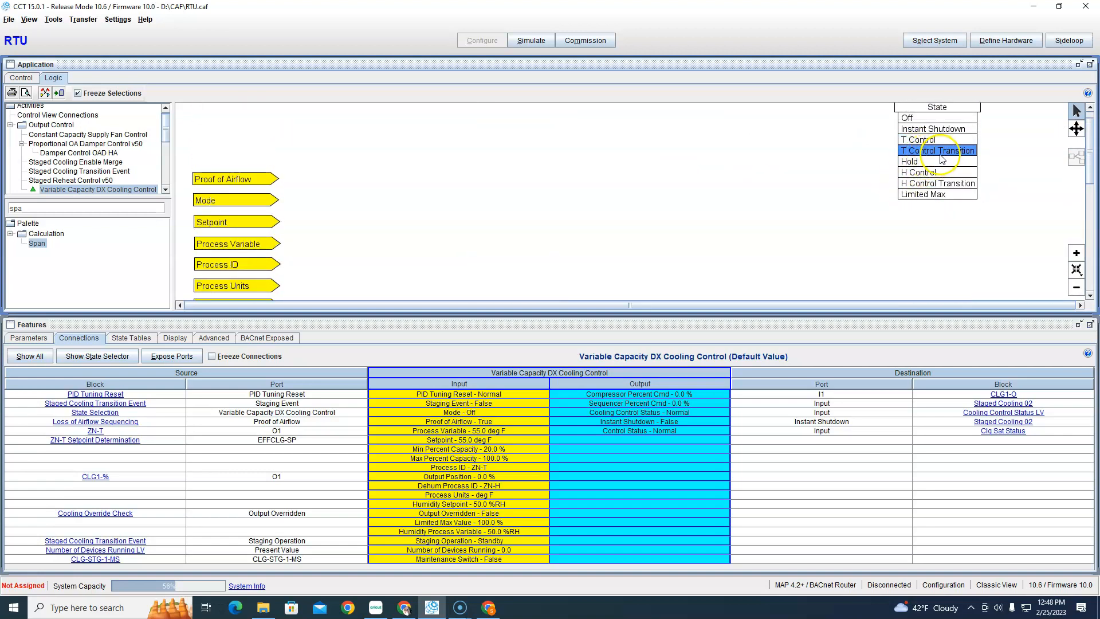
scroll(893, 189, down, 5)
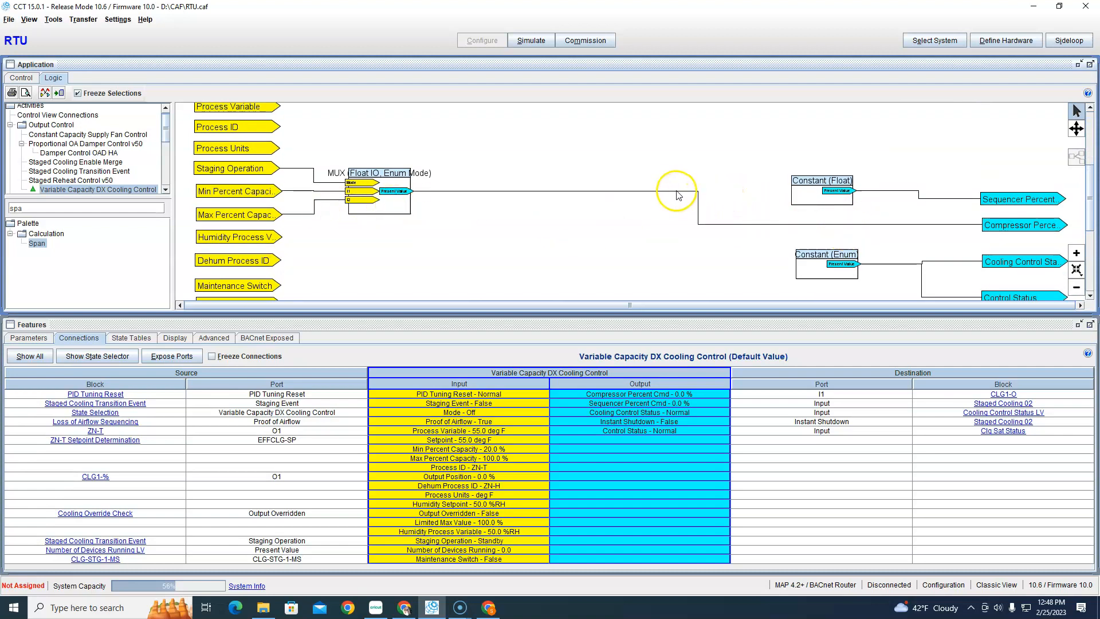
click(698, 219)
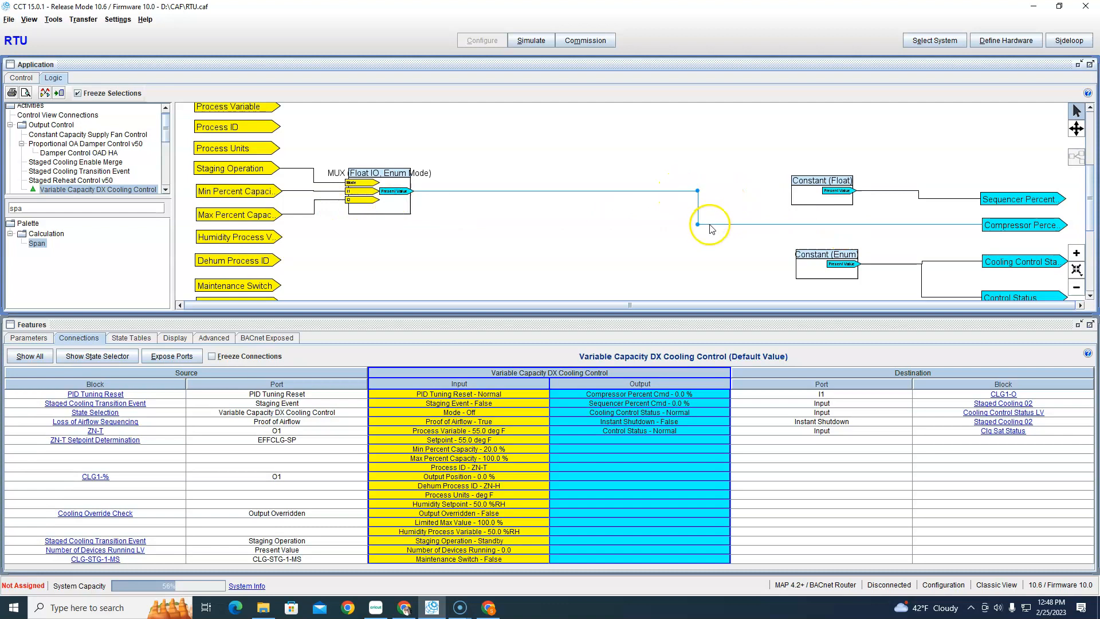
scroll(768, 209, up, 3)
scroll(767, 210, up, 2)
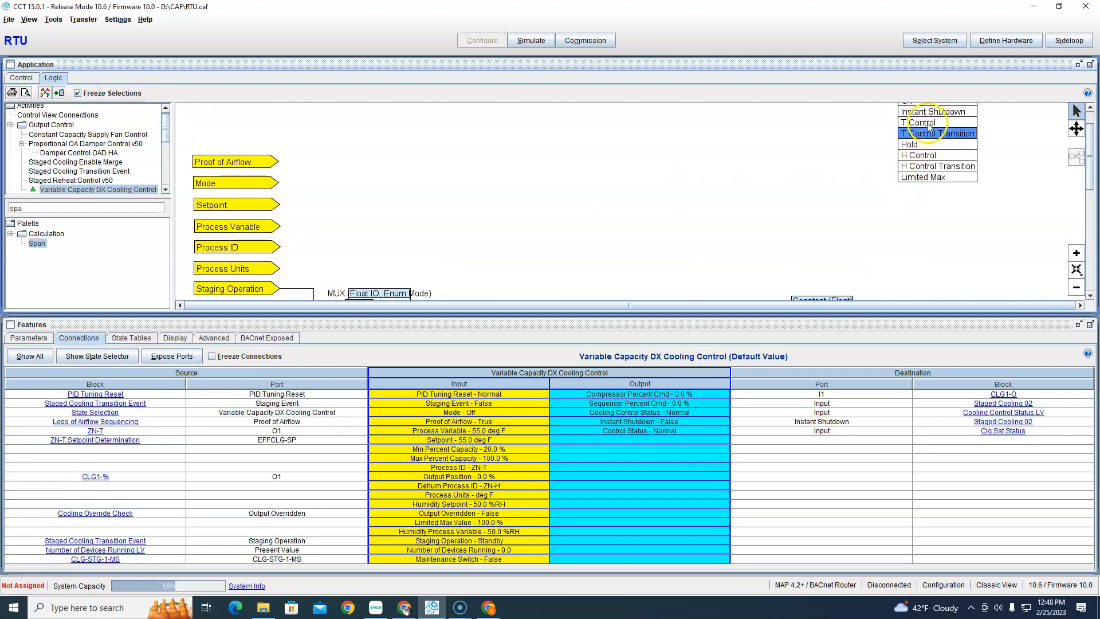
Copy the configured Span block from the T Control state and paste it into the T Control Transition state's logic
scroll(871, 210, down, 6)
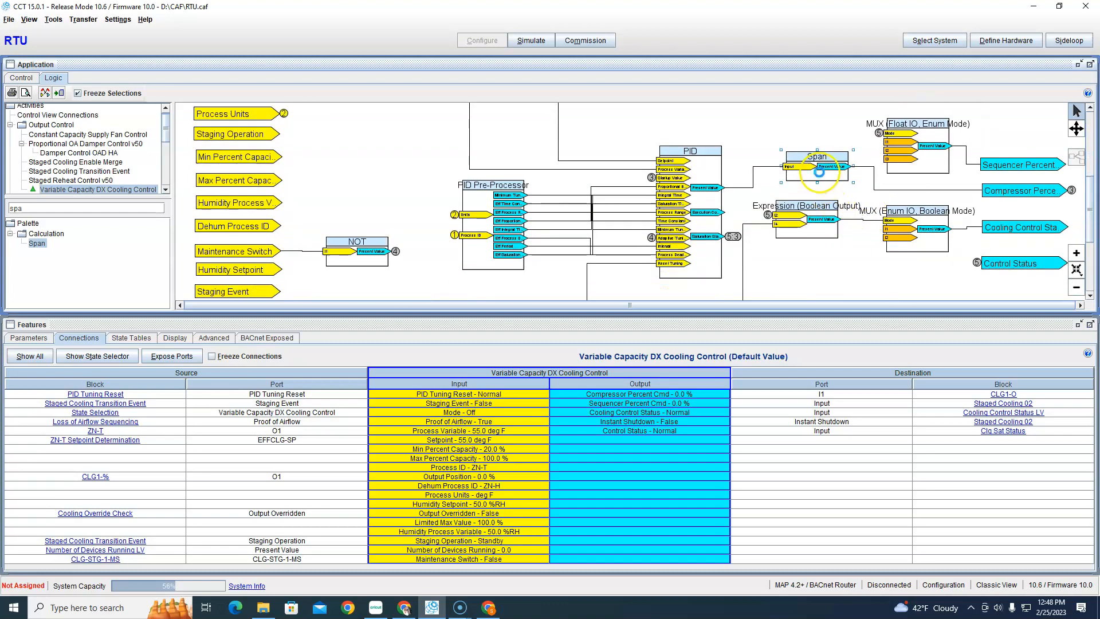
right_click(819, 172)
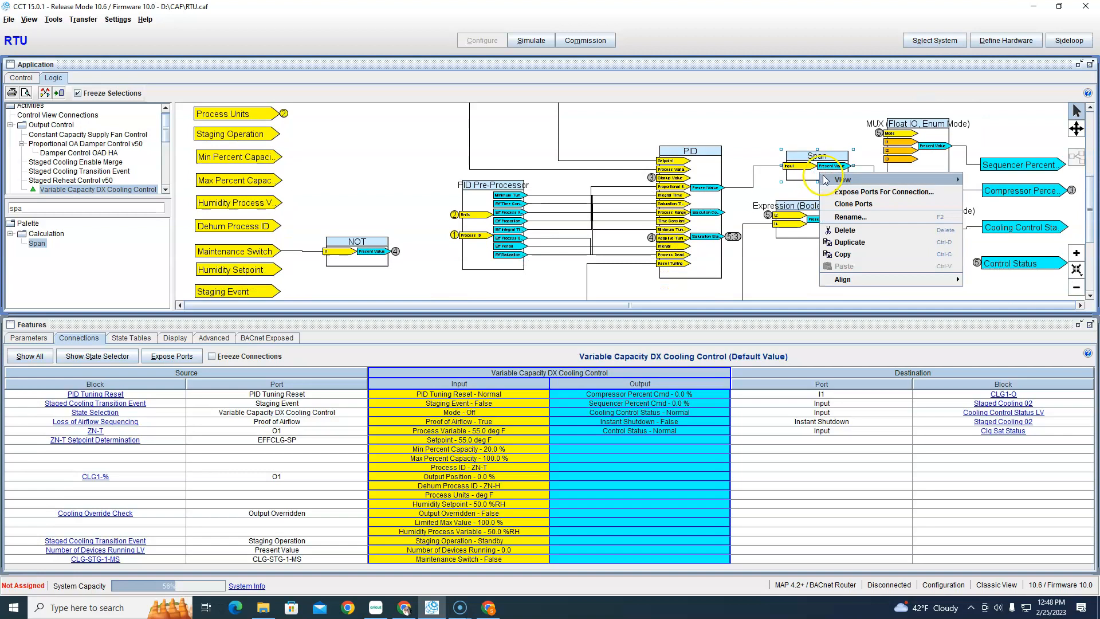
click(868, 243)
scroll(893, 224, up, 7)
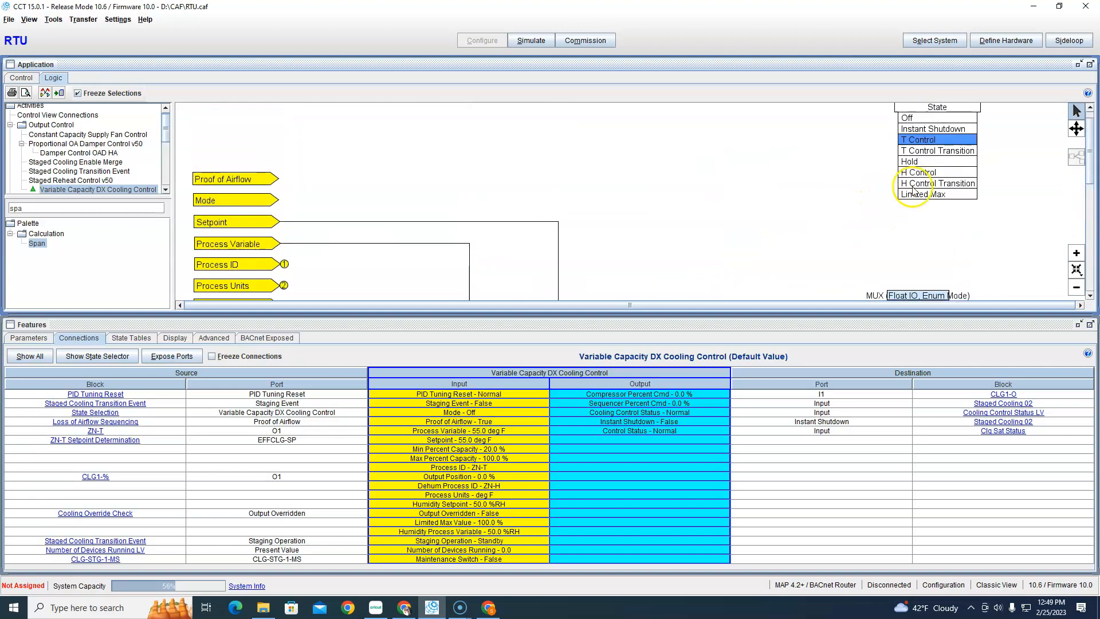
scroll(791, 216, down, 3)
right_click(669, 217)
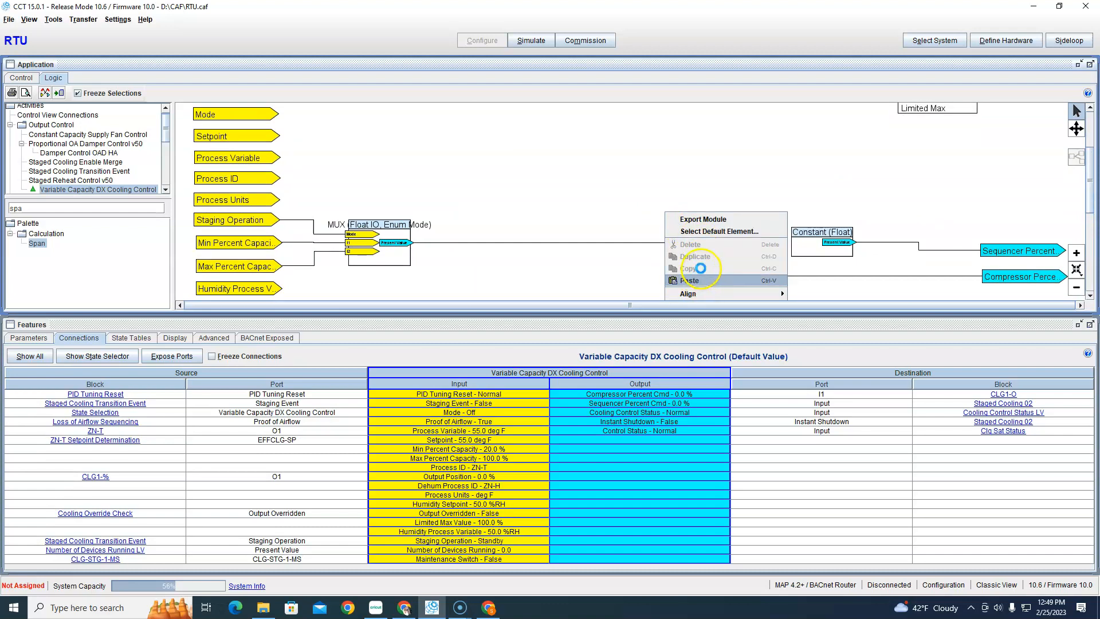
double_click(697, 229)
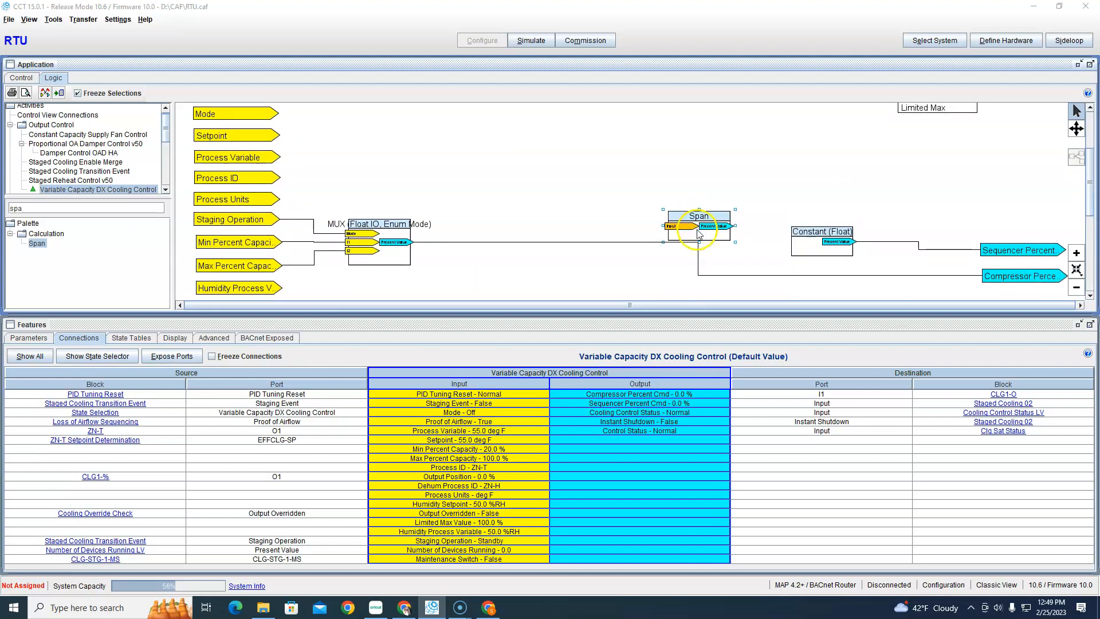
click(981, 16)
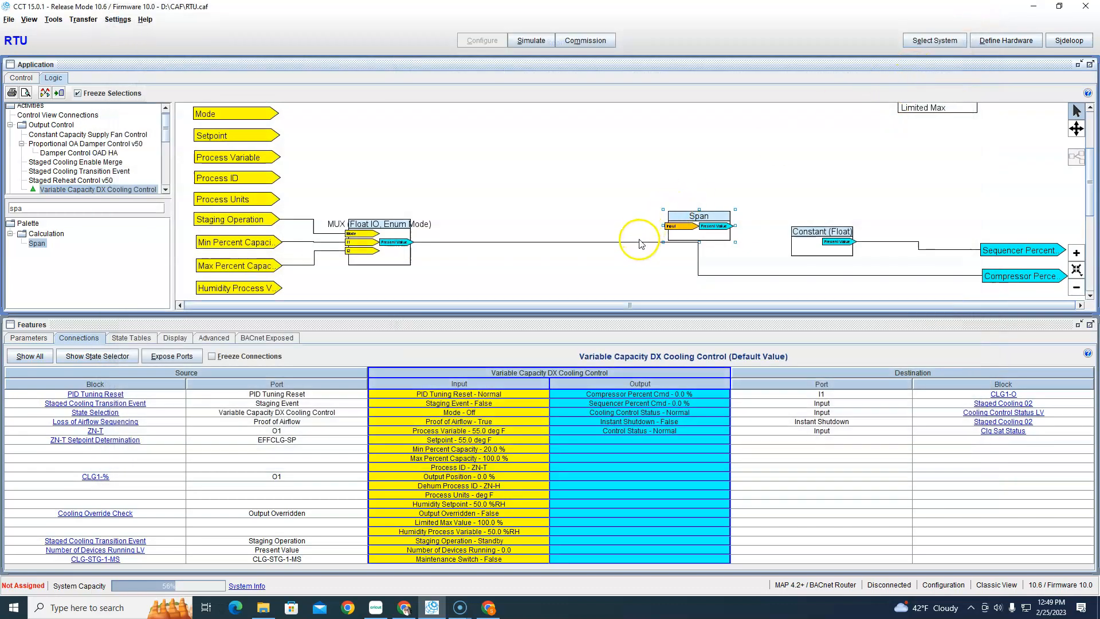
Delete the direct connection from the MUX block to the Compressor Percent output in the T Control Transition state
right_click(641, 242)
click(646, 278)
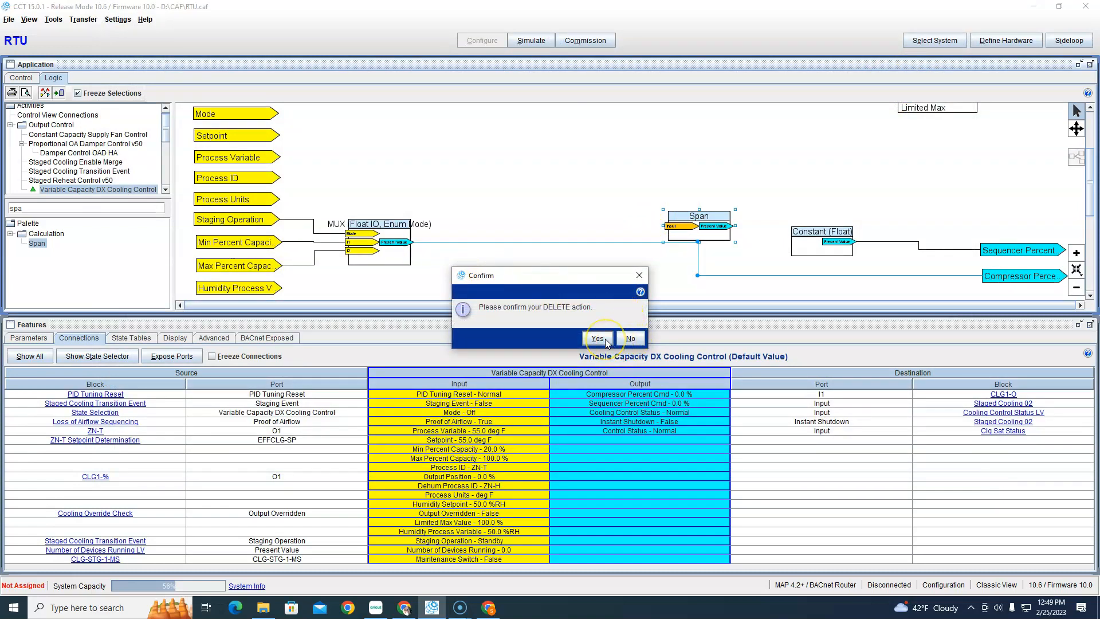
click(597, 338)
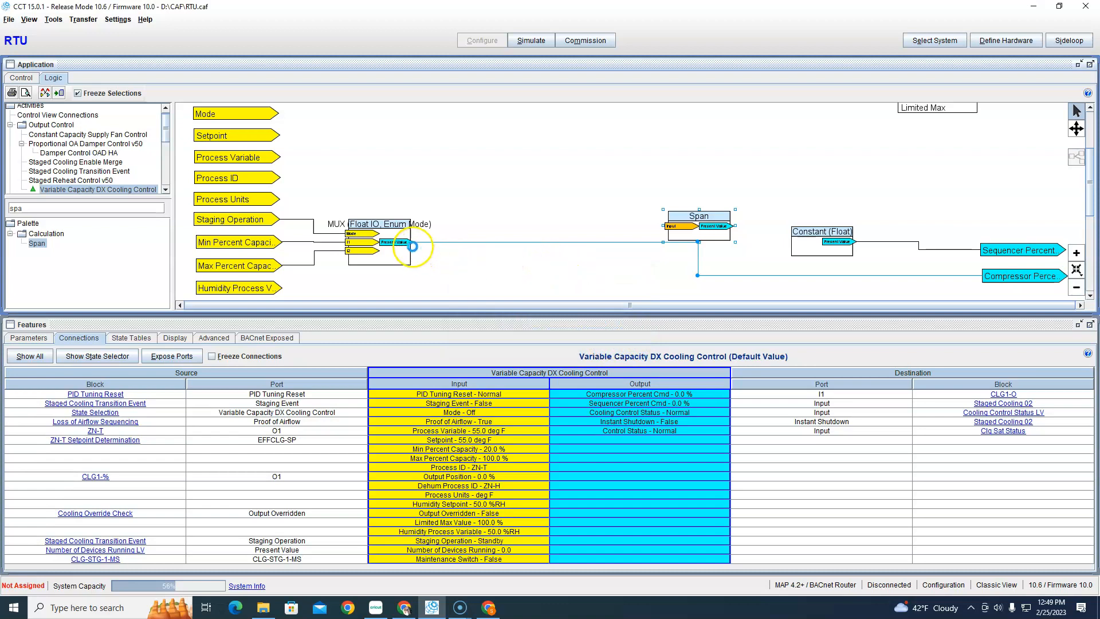
Paste the Span block again and wire it between the MUX's Present Value and the Compressor Percent output
drag(413, 243, 523, 245)
right_click(573, 235)
click(614, 214)
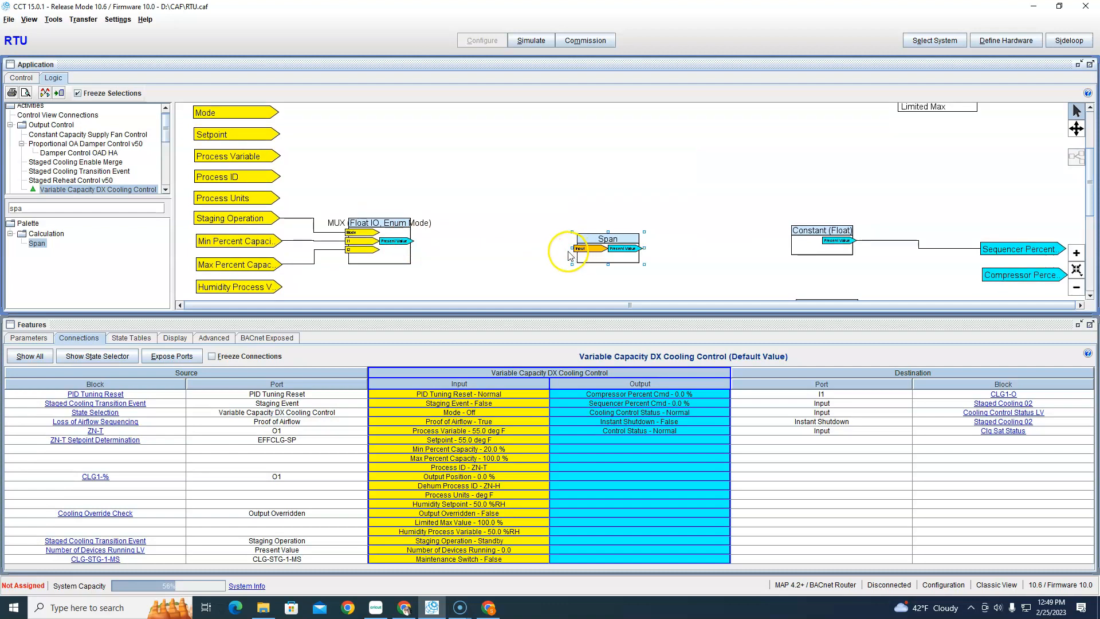
drag(409, 241, 982, 274)
View how the Hold state's logic feeds the Compressor Percent output
scroll(987, 192, up, 4)
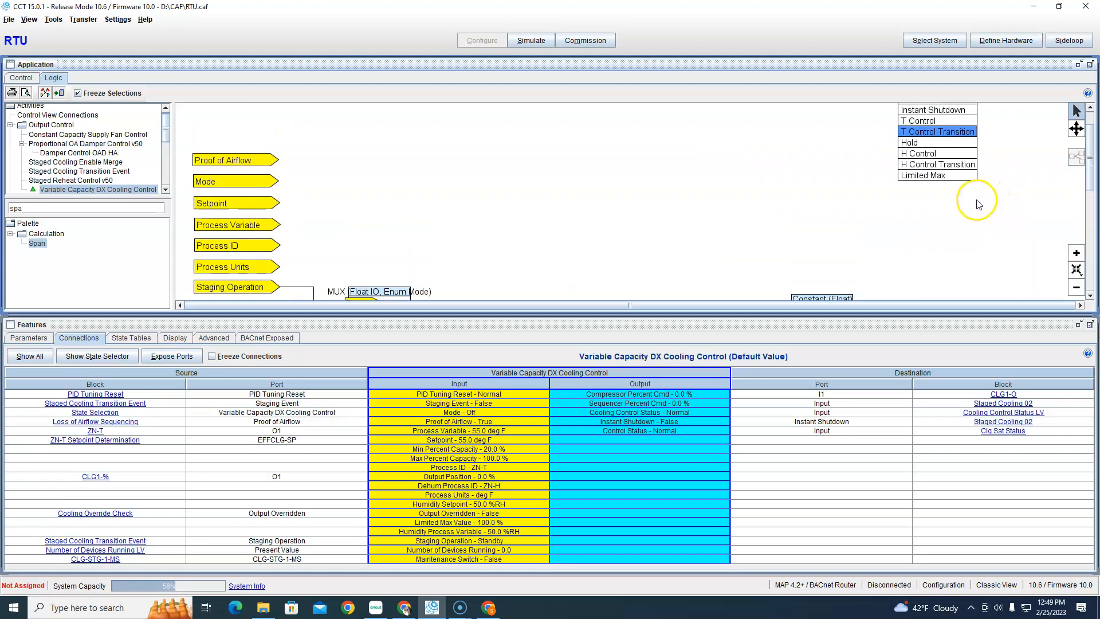
click(912, 143)
scroll(898, 216, down, 2)
scroll(898, 220, down, 2)
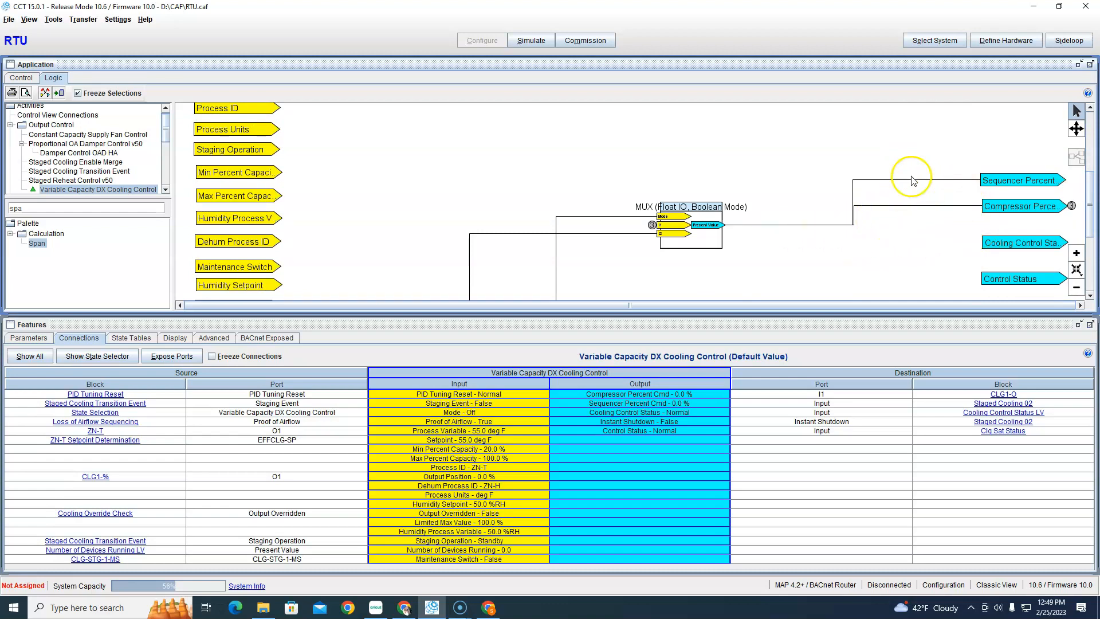
Delete the connection from the MUX block's Present Value to the Sequencer Percent output in the Hold state
scroll(779, 252, up, 3)
scroll(808, 260, down, 3)
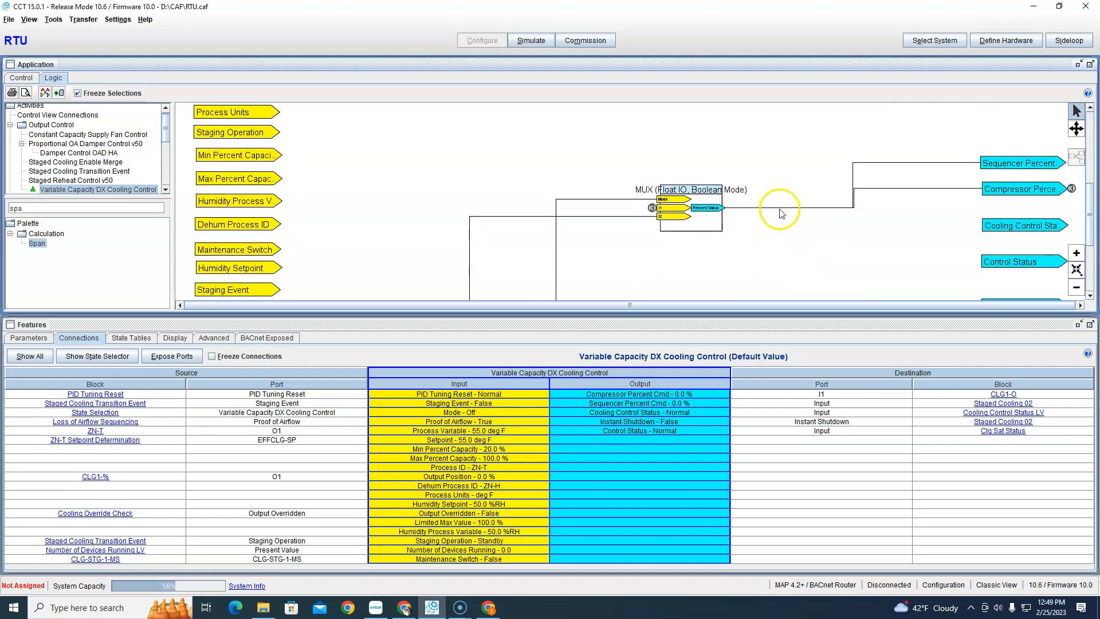
click(825, 209)
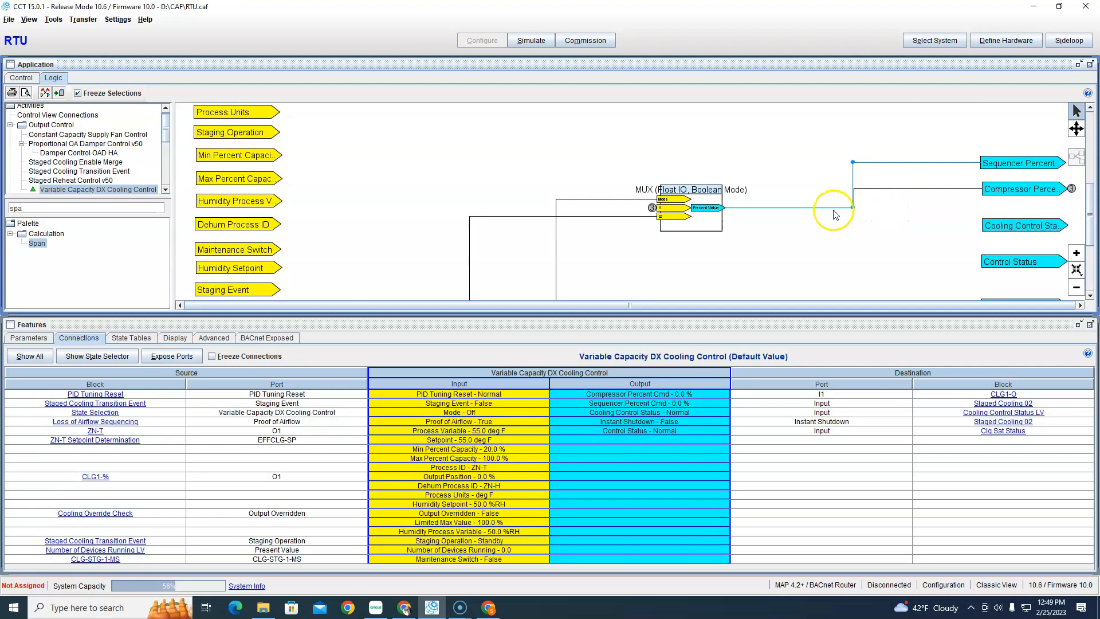
scroll(781, 235, down, 2)
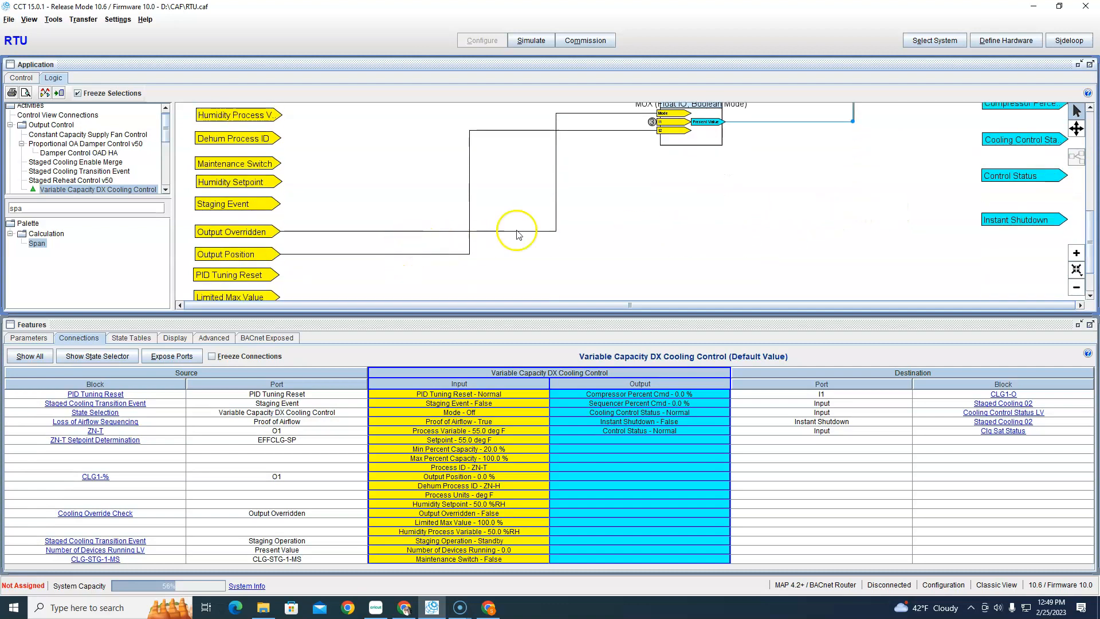
scroll(745, 221, up, 2)
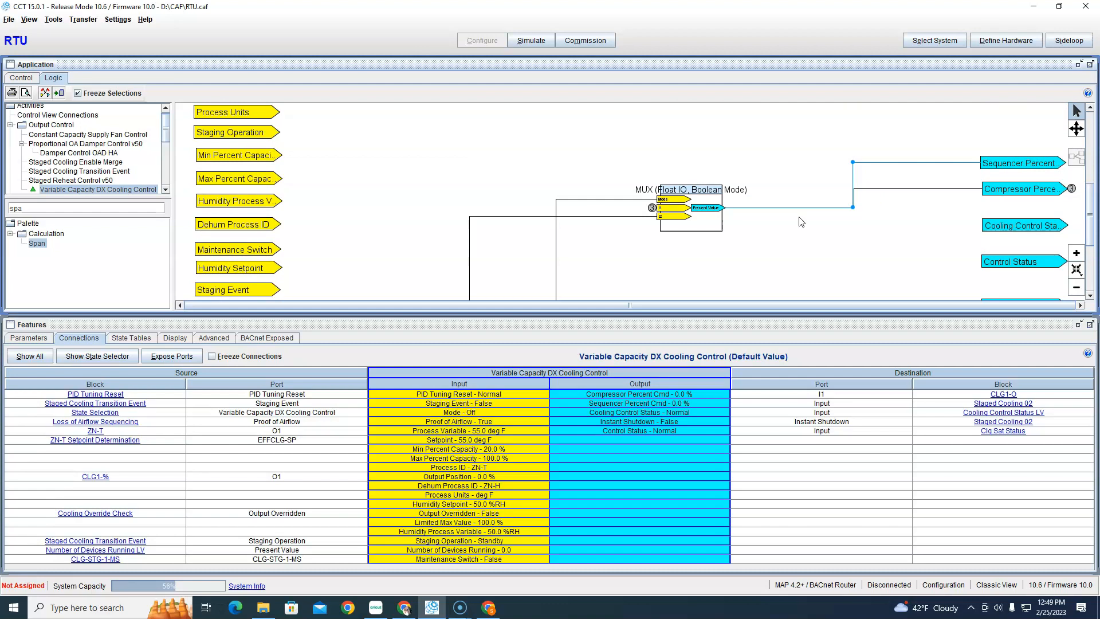
right_click(806, 212)
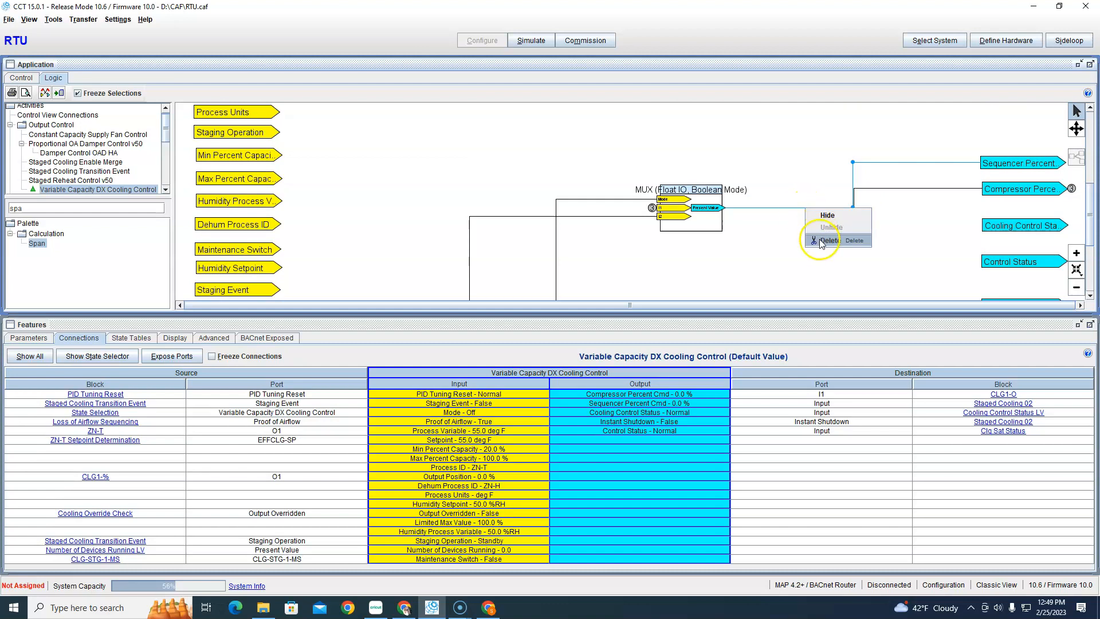
click(816, 235)
click(597, 338)
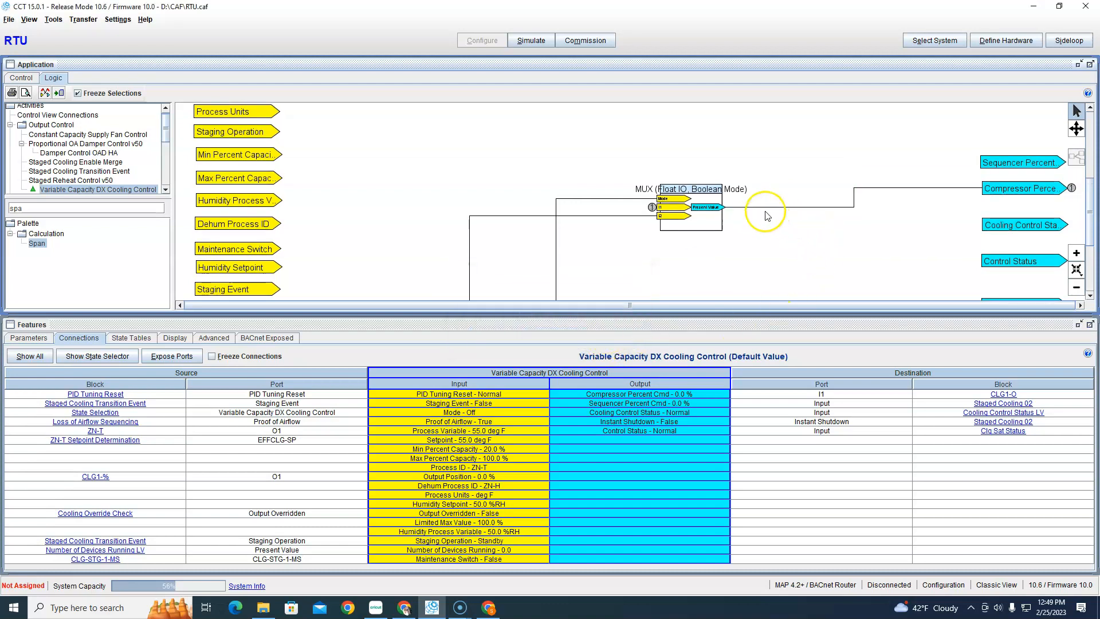
Delete the direct connection from the MUX block to the Compressor Percent output in the Hold state
click(834, 211)
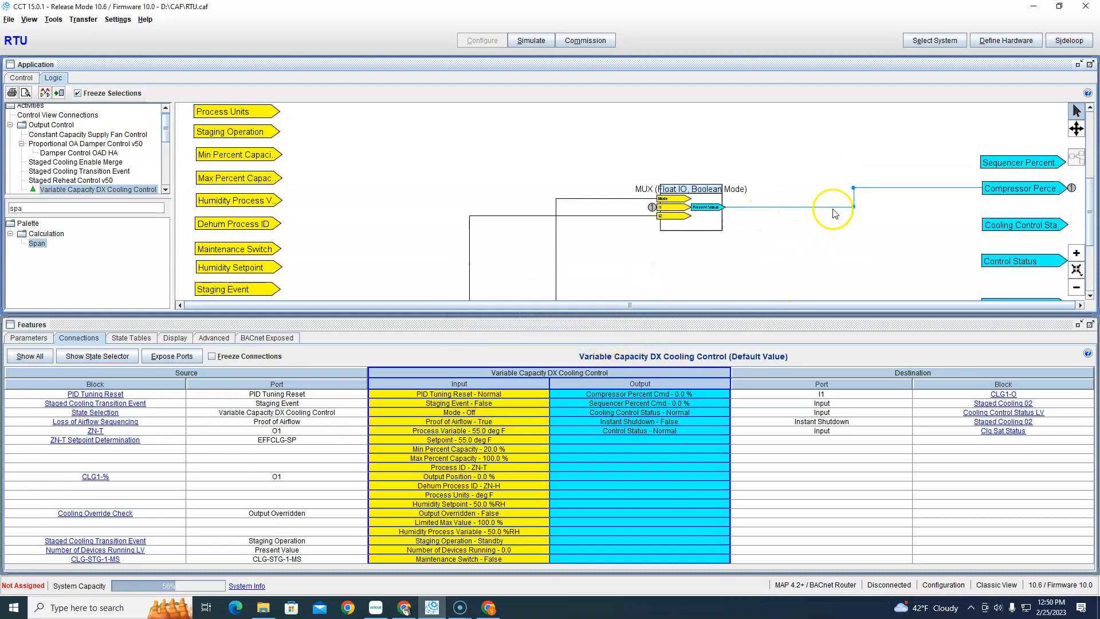
right_click(833, 208)
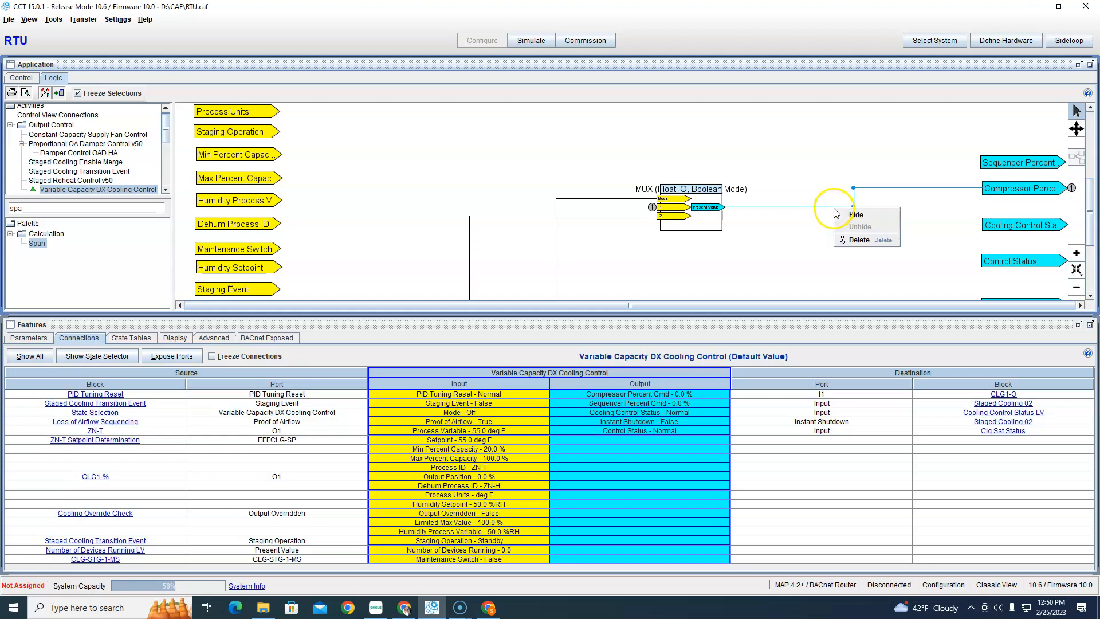
click(859, 240)
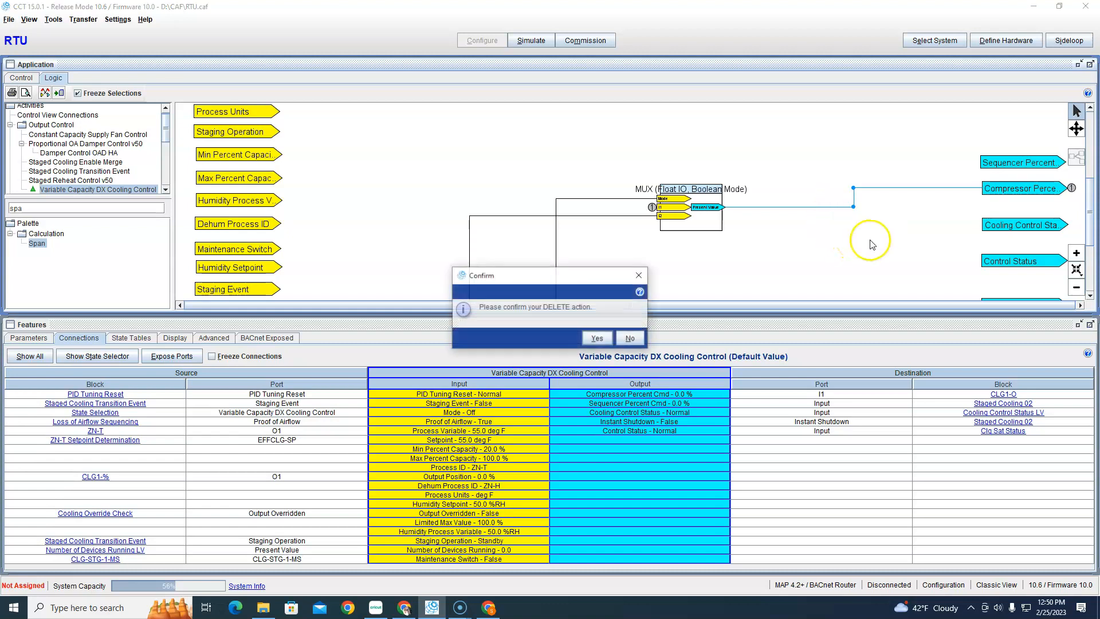
click(609, 341)
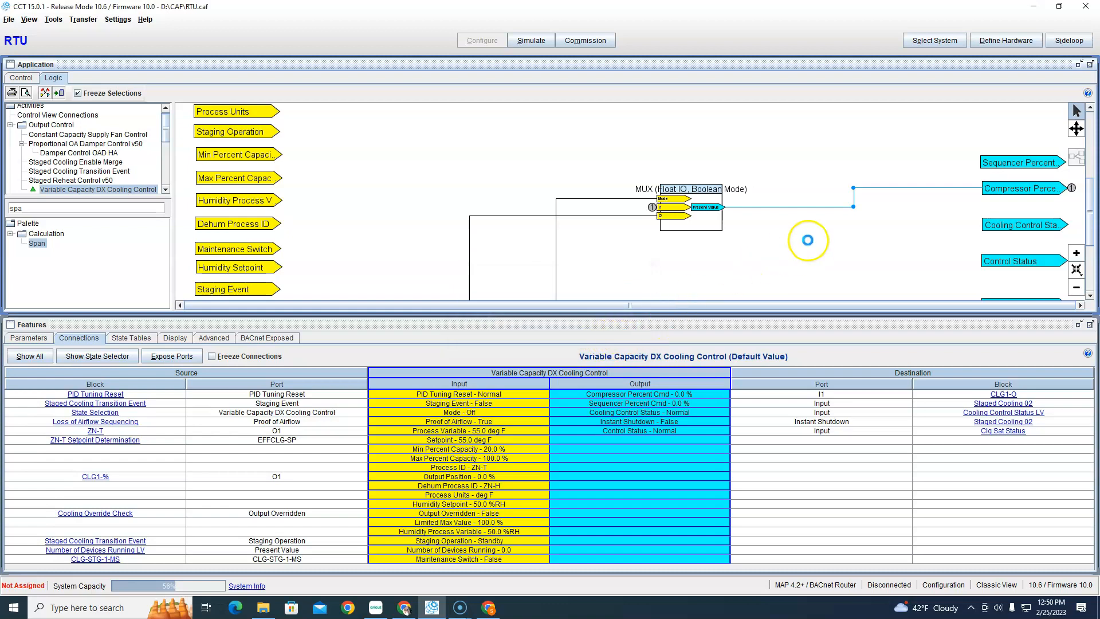
Reconnect the MUX's Present Value to the Sequencer Percent output, and paste the Span block wired between the MUX and the Compressor Percent output
drag(723, 206, 982, 160)
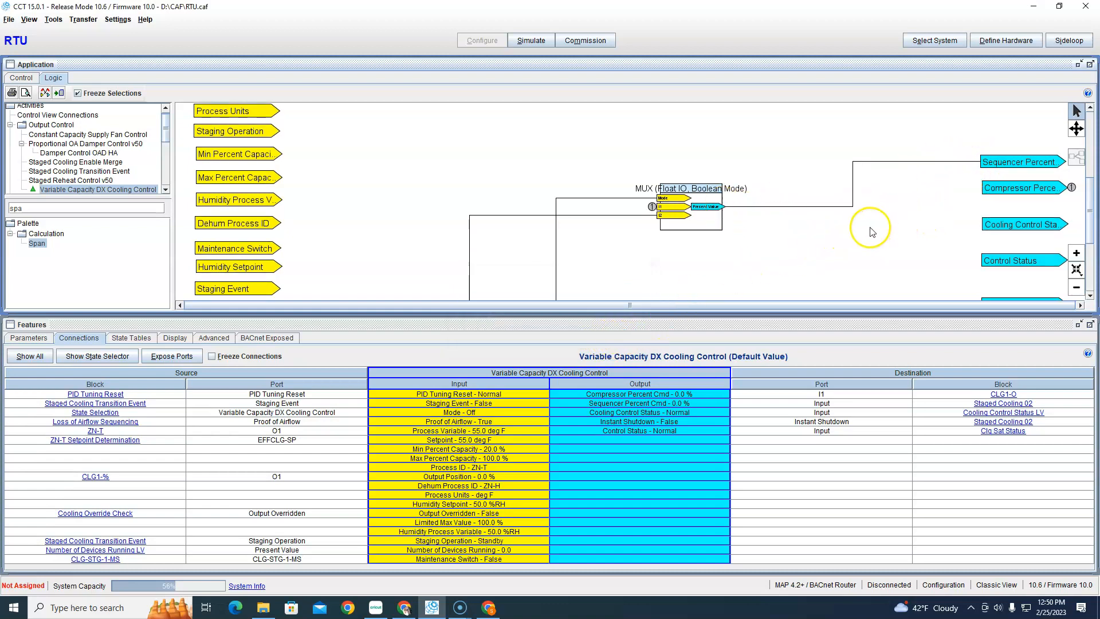
right_click(849, 231)
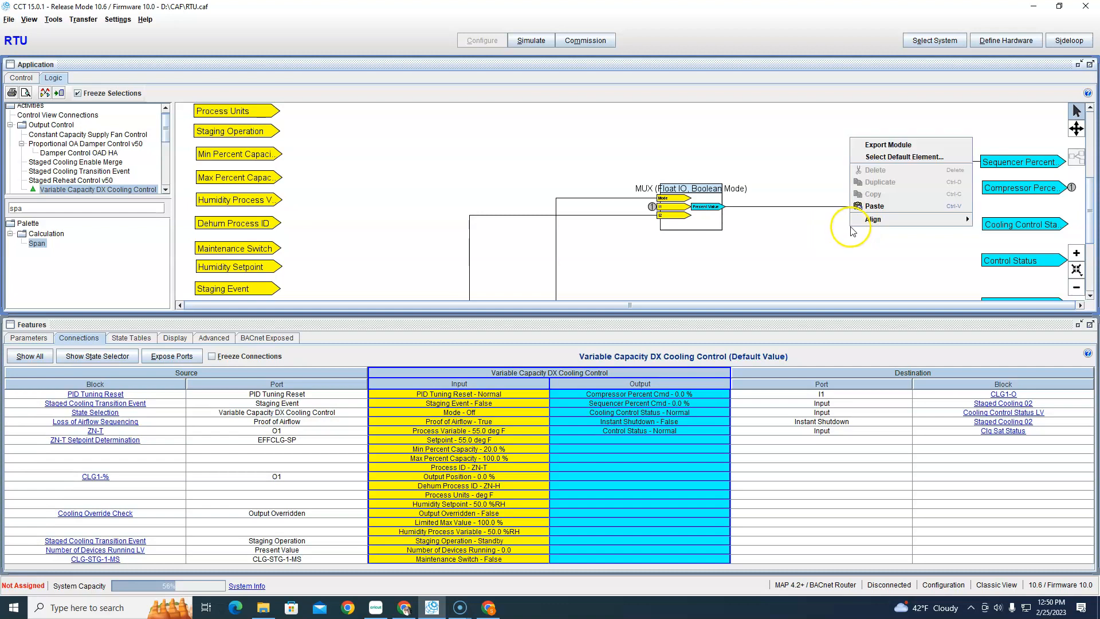
click(898, 207)
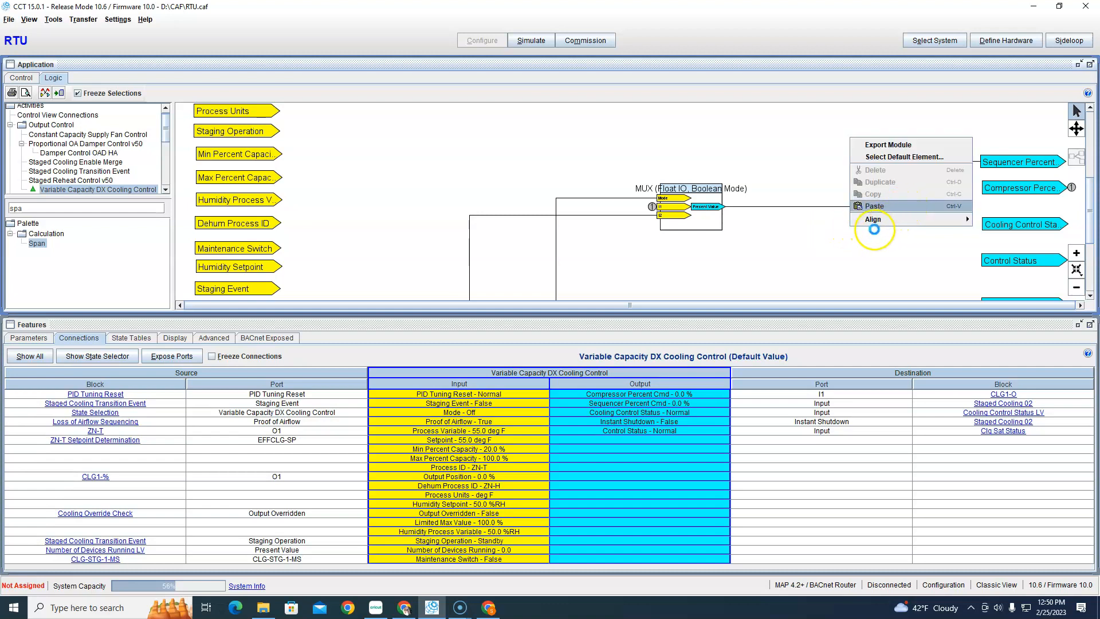
drag(721, 206, 993, 189)
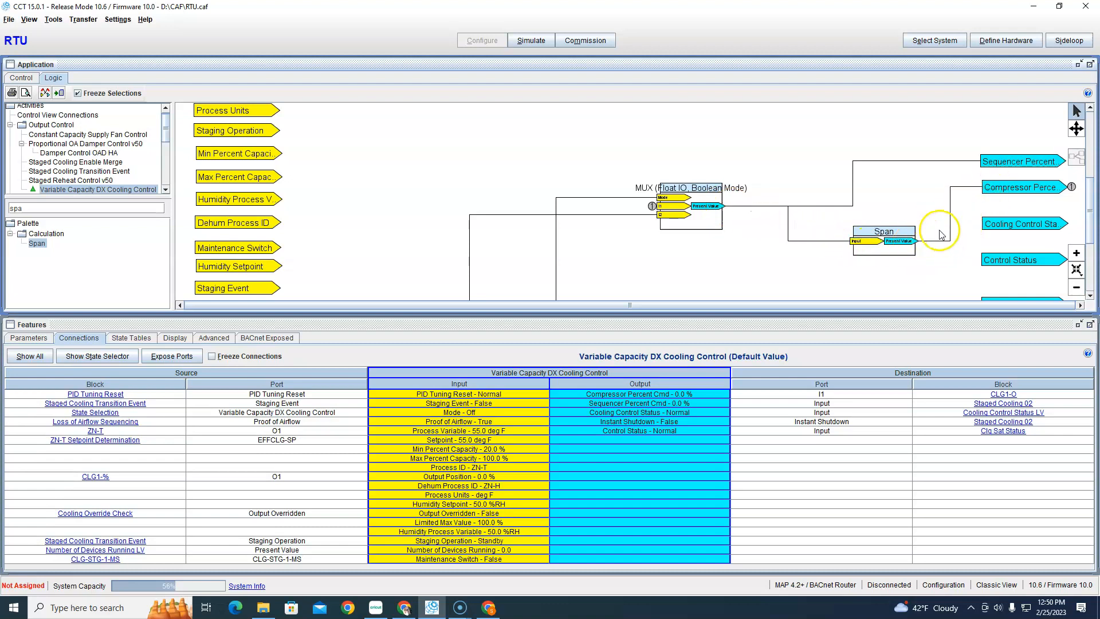
In the H Control state, replace the direct connection between the PID's Present Value and the Compressor Percent output with a pasted Span block
scroll(940, 148, up, 5)
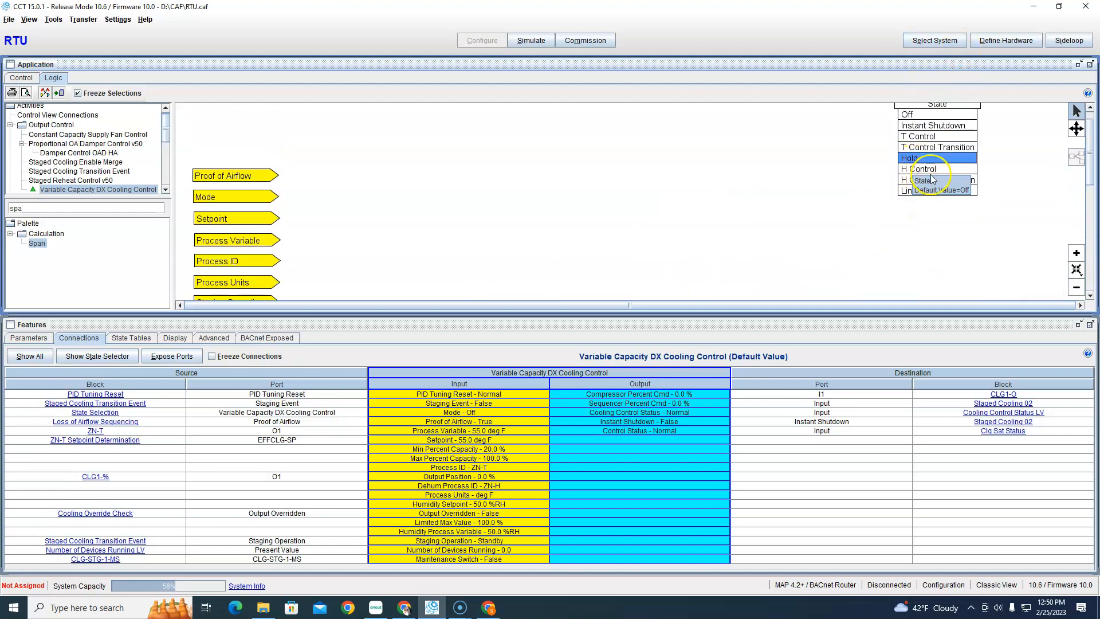
scroll(886, 214, down, 2)
scroll(886, 214, down, 2)
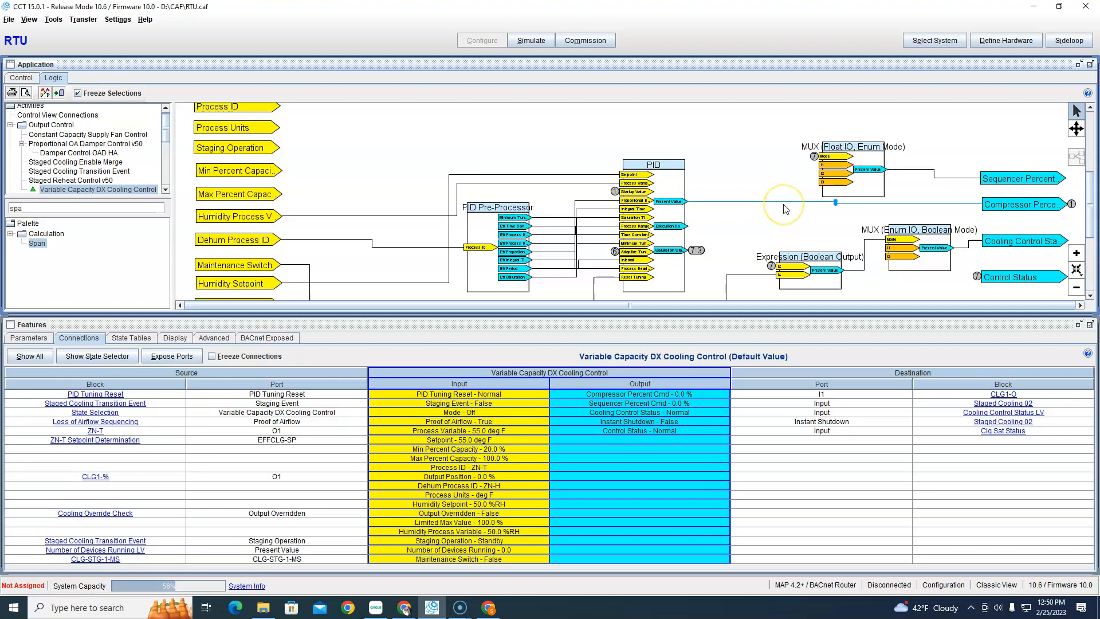
key(Delete)
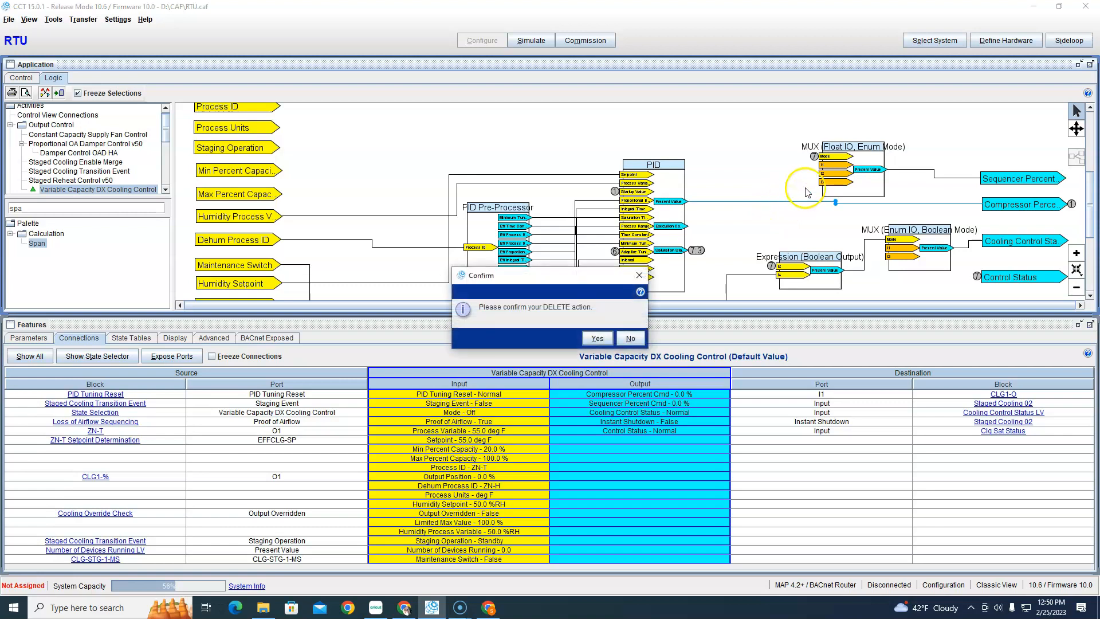
click(630, 337)
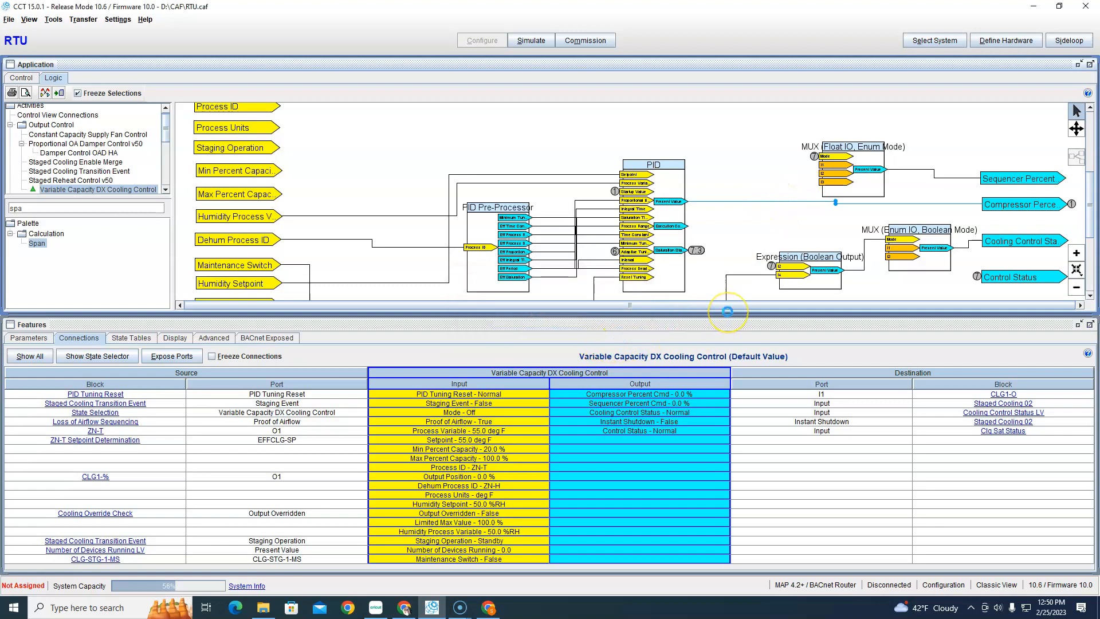
right_click(756, 208)
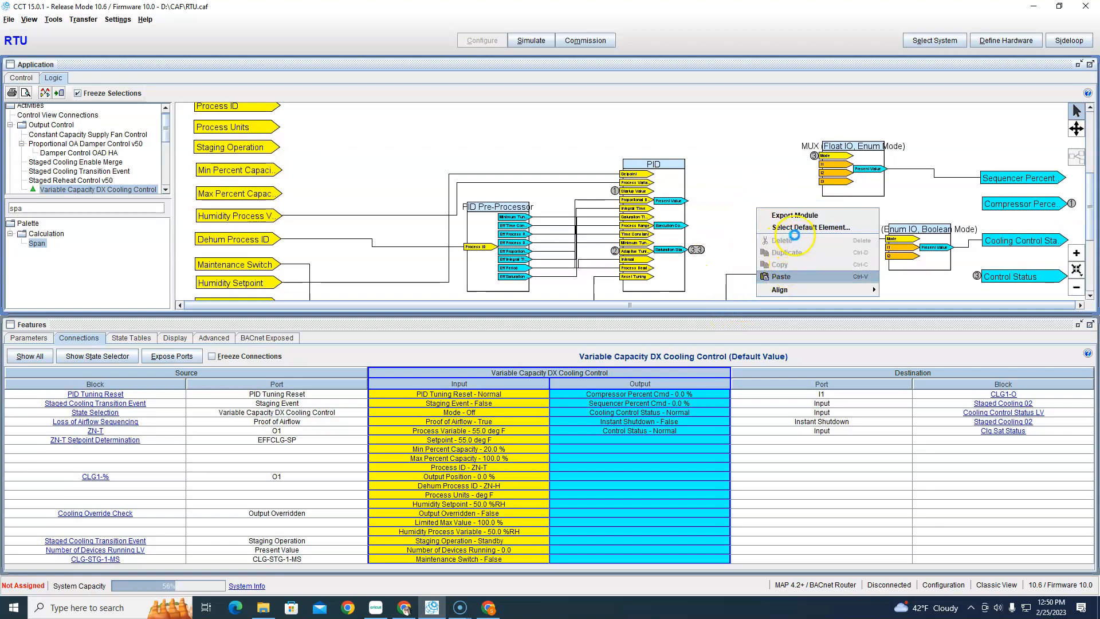
click(780, 276)
mouse_move(685, 200)
mouse_down()
mouse_move(824, 212)
mouse_move(982, 204)
mouse_up()
In the H Control Transition state, replace the direct connection between the MUX and the Compressor Percent output with a pasted Span block
scroll(939, 213, up, 8)
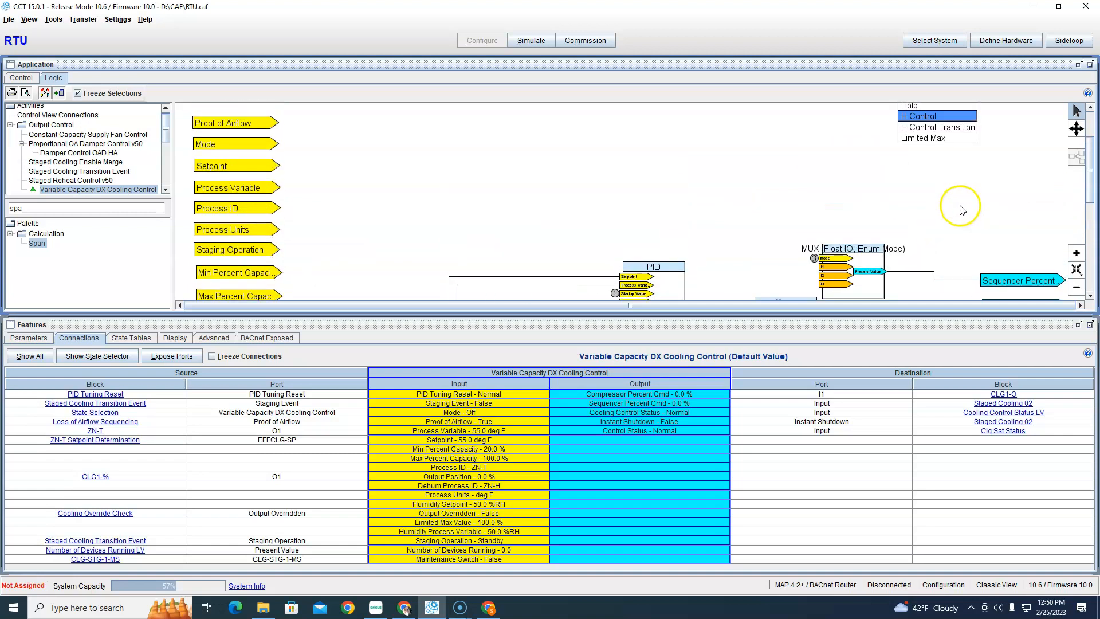
click(938, 163)
scroll(901, 228, down, 5)
scroll(900, 229, down, 1)
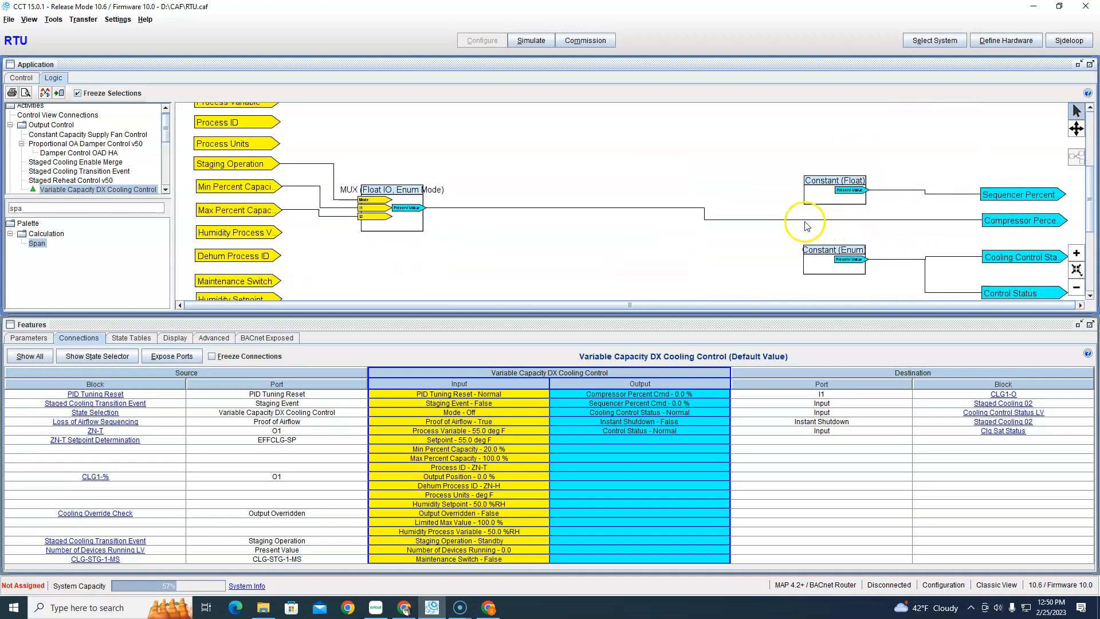
click(779, 221)
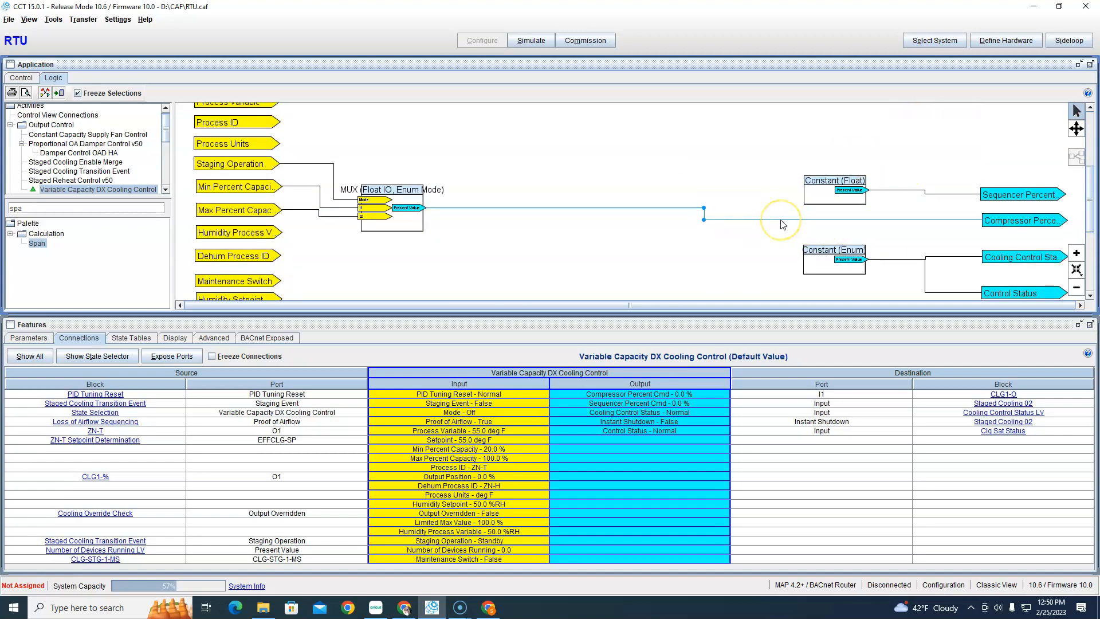
key(Delete)
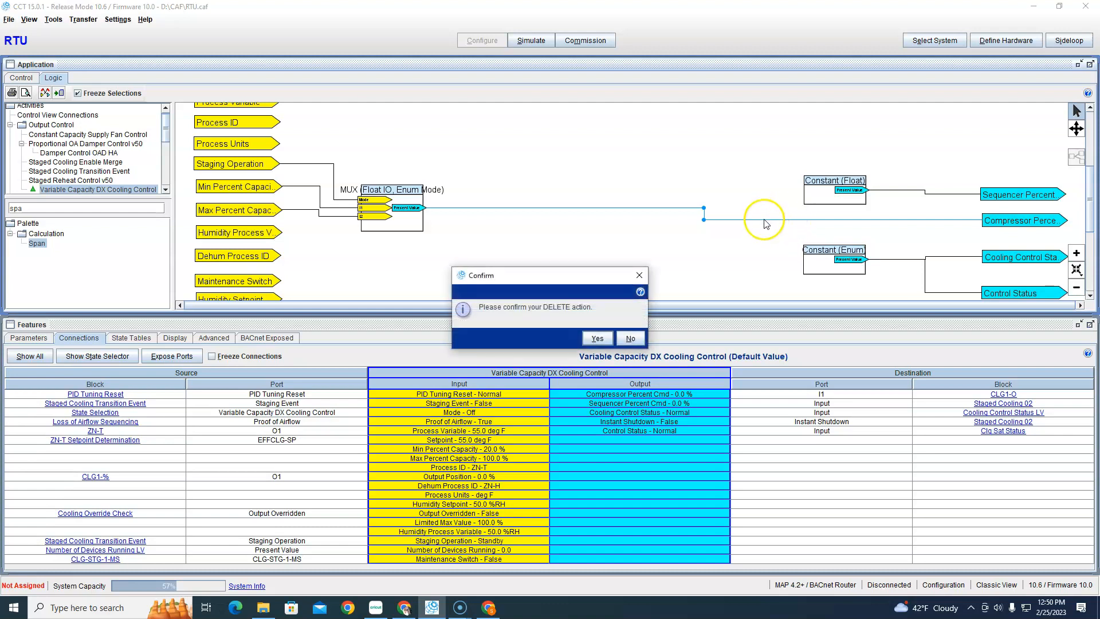
click(596, 339)
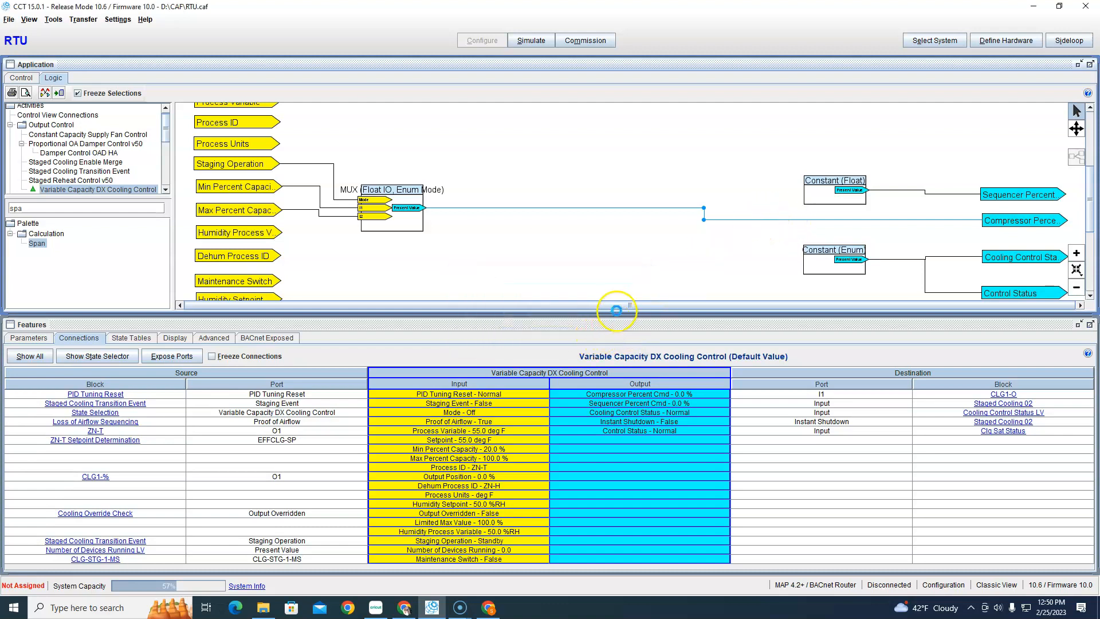
right_click(686, 215)
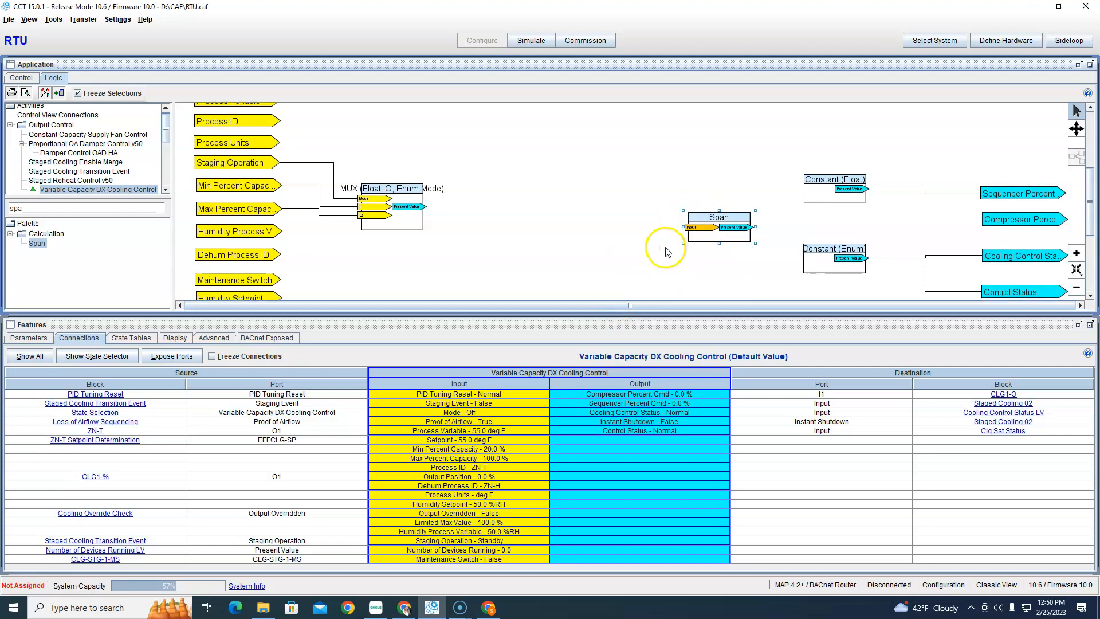
drag(408, 206, 1002, 221)
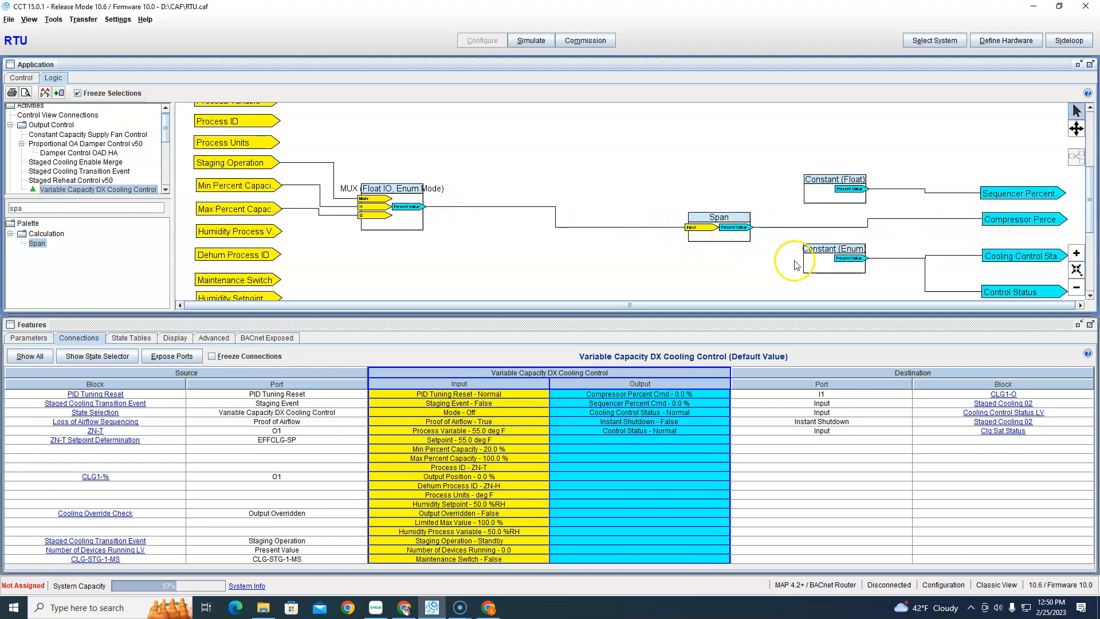
Open the Limited Max state's logic and unhide the connection feeding the Compressor Percent output
scroll(779, 231, up, 3)
click(922, 137)
scroll(859, 238, down, 1)
scroll(858, 235, down, 2)
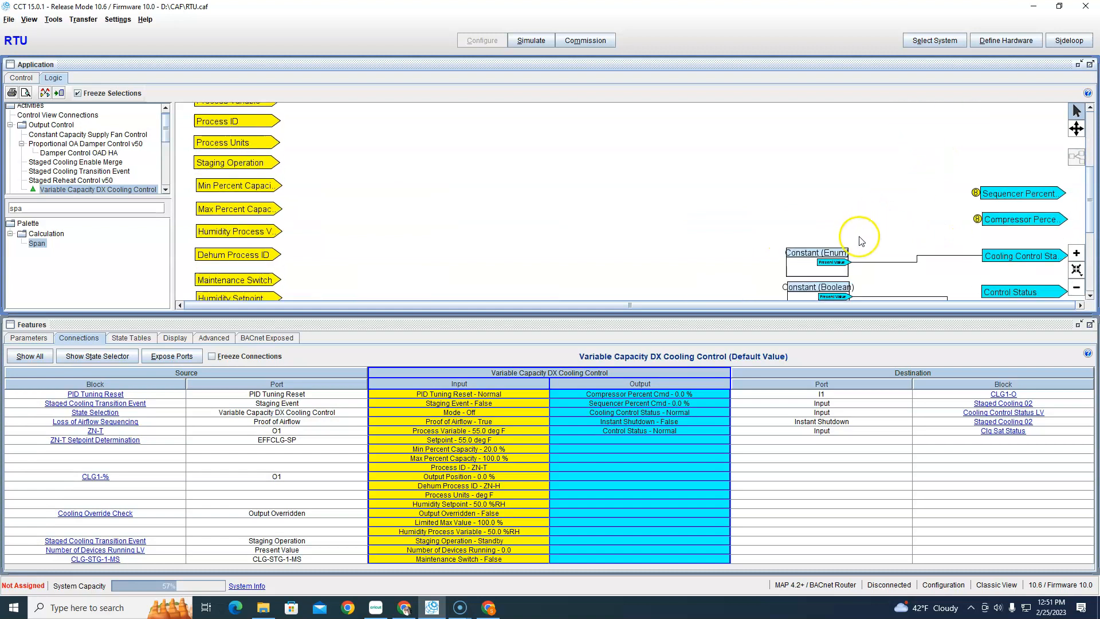
scroll(994, 221, down, 1)
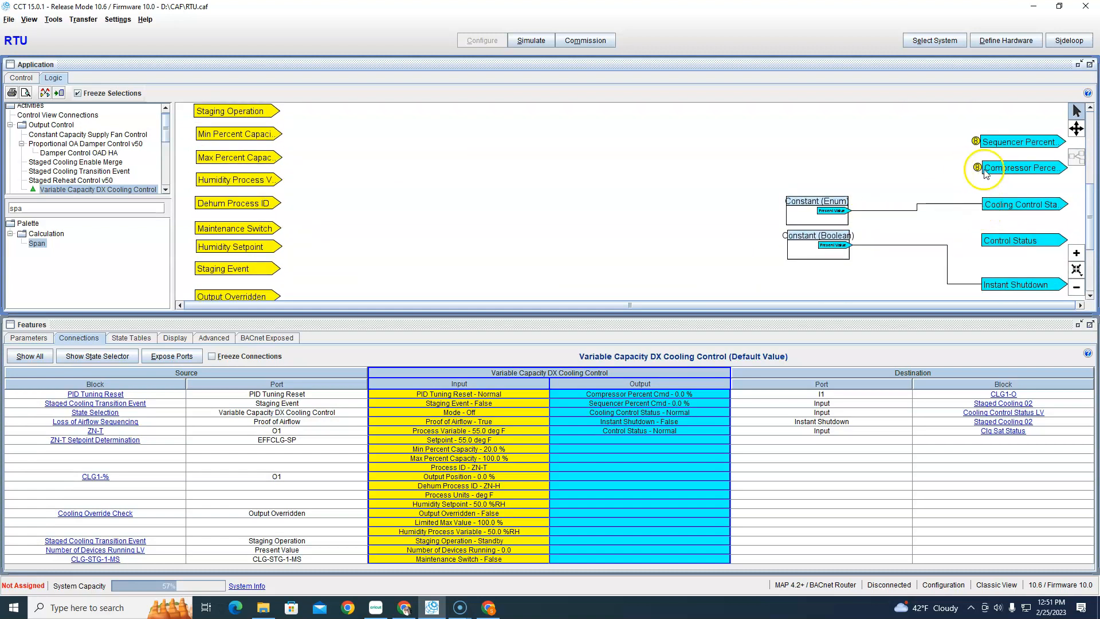
scroll(974, 183, down, 5)
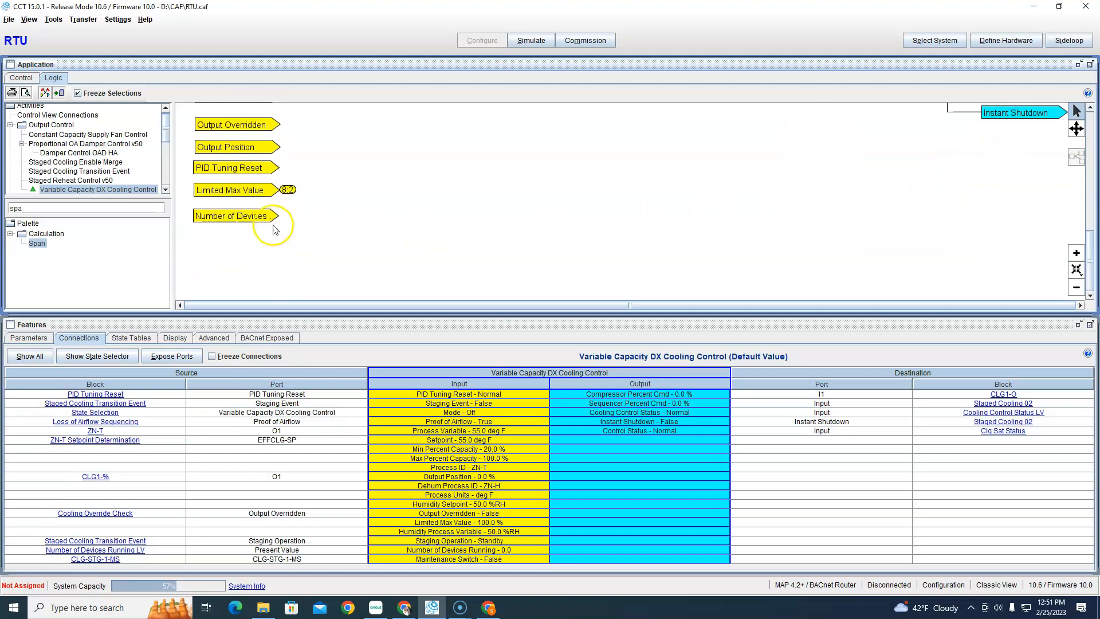
scroll(275, 226, up, 3)
scroll(819, 211, up, 2)
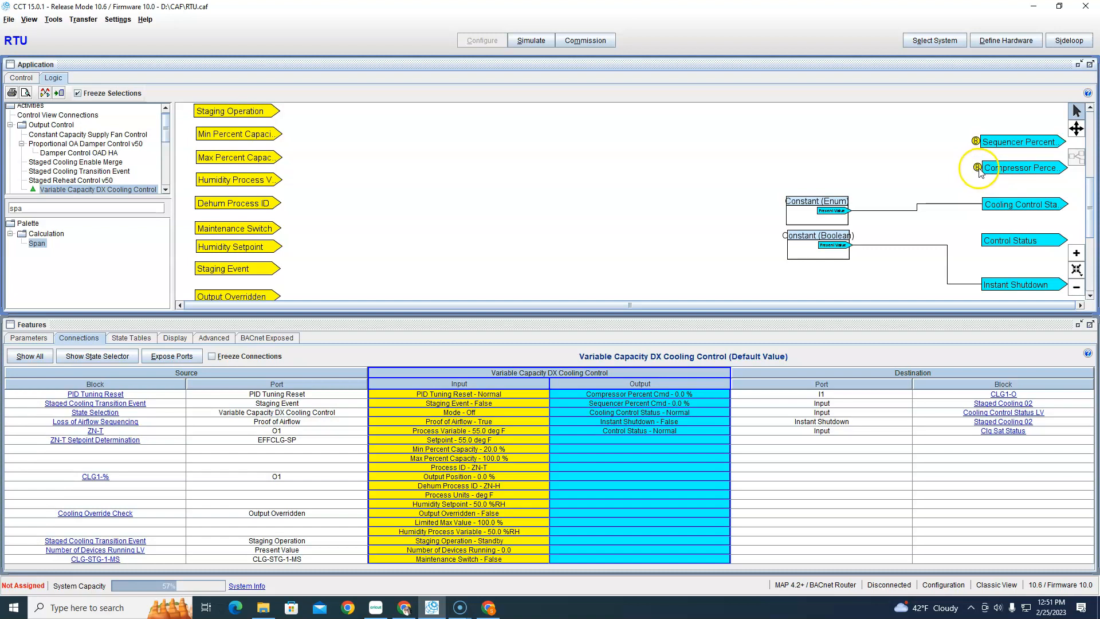
right_click(979, 168)
click(997, 187)
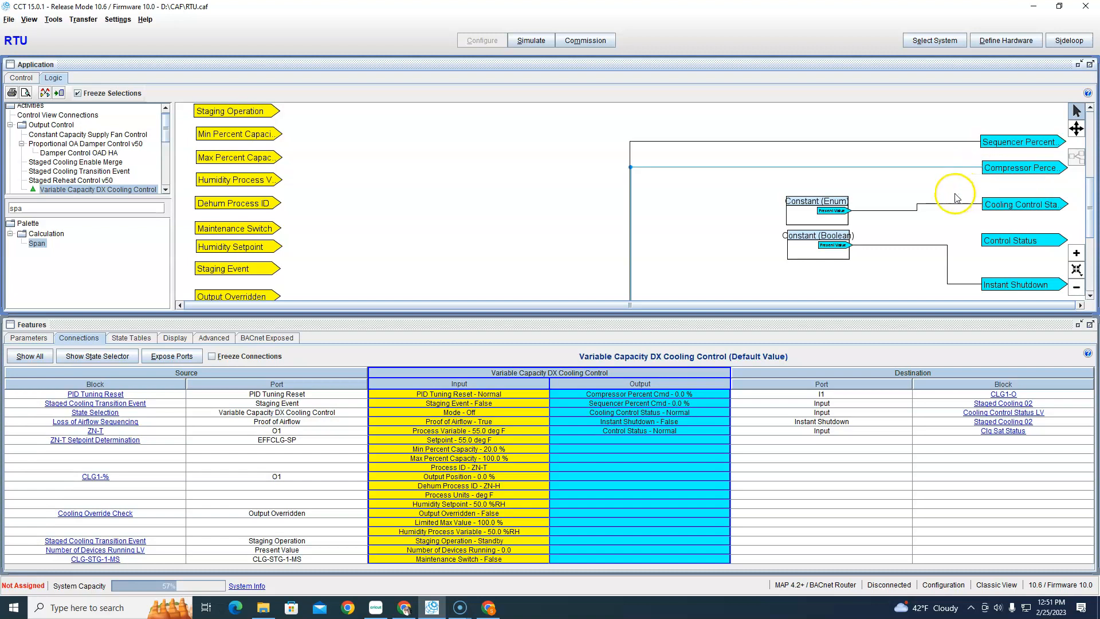
Delete the direct connection into the Compressor Percent output in the Limited Max state
click(886, 170)
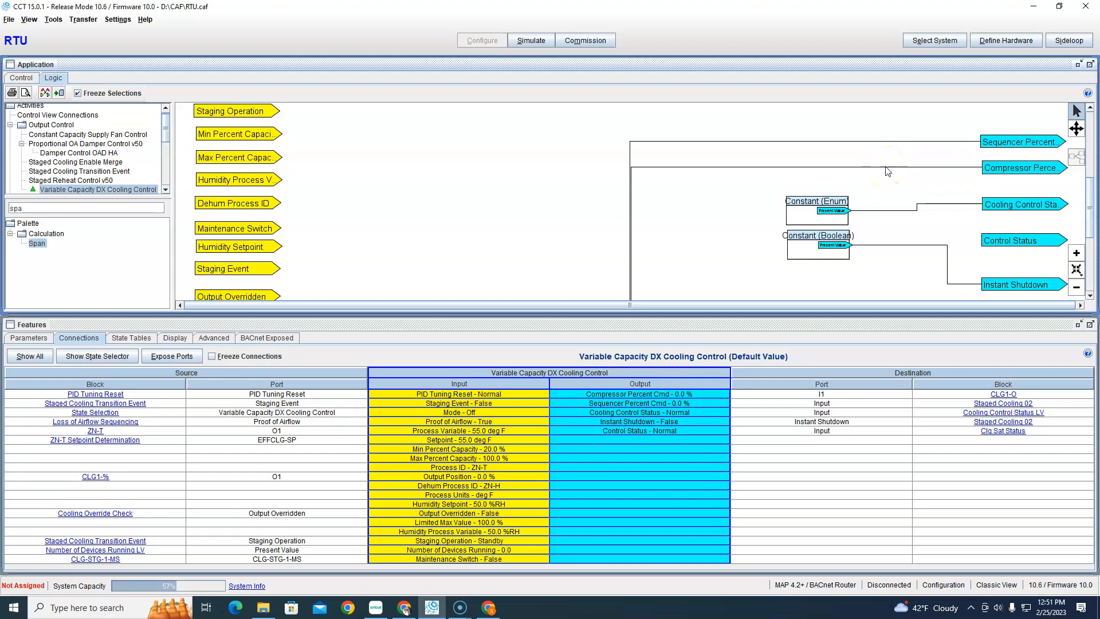
click(835, 168)
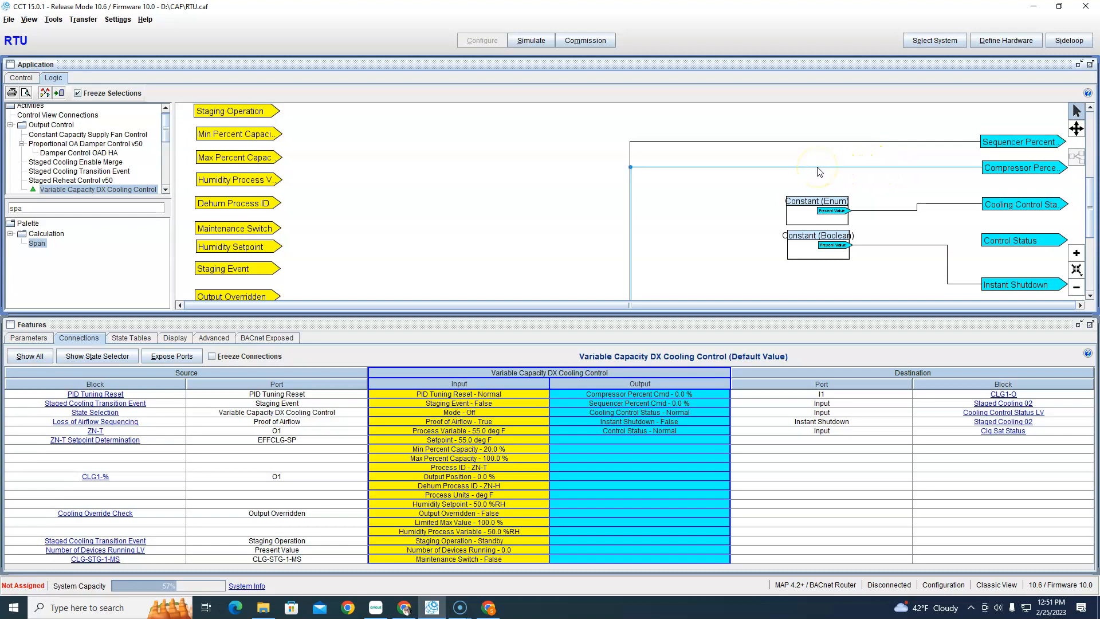
key(Delete)
click(597, 338)
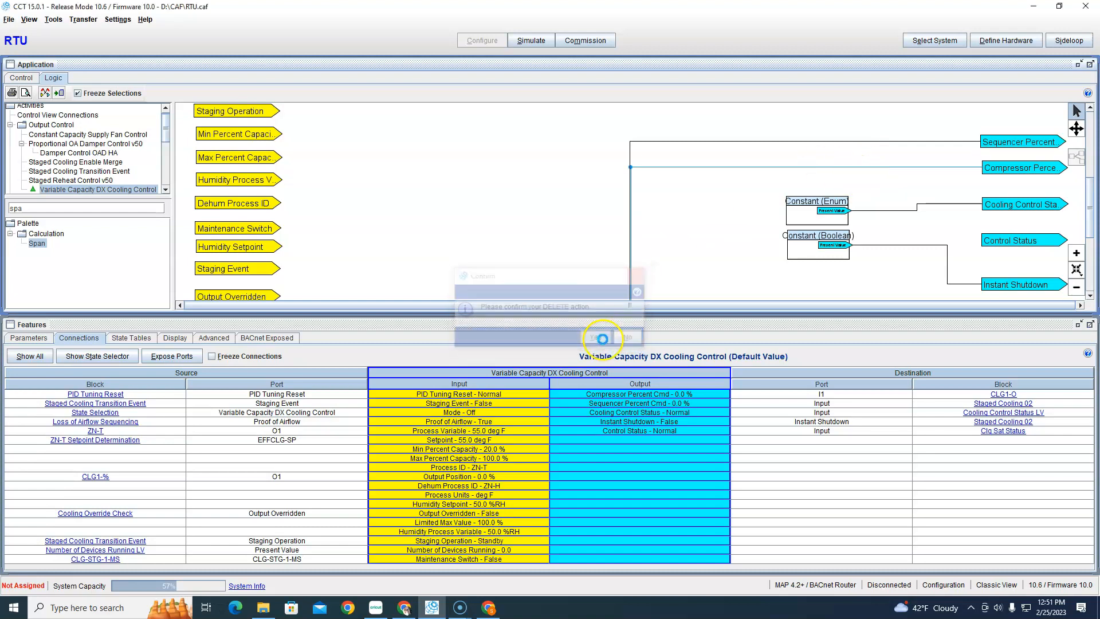
In the Limited Max state, paste a Span block between the Limited Max Value input and the Compressor Percent output, connecting both sides
right_click(825, 167)
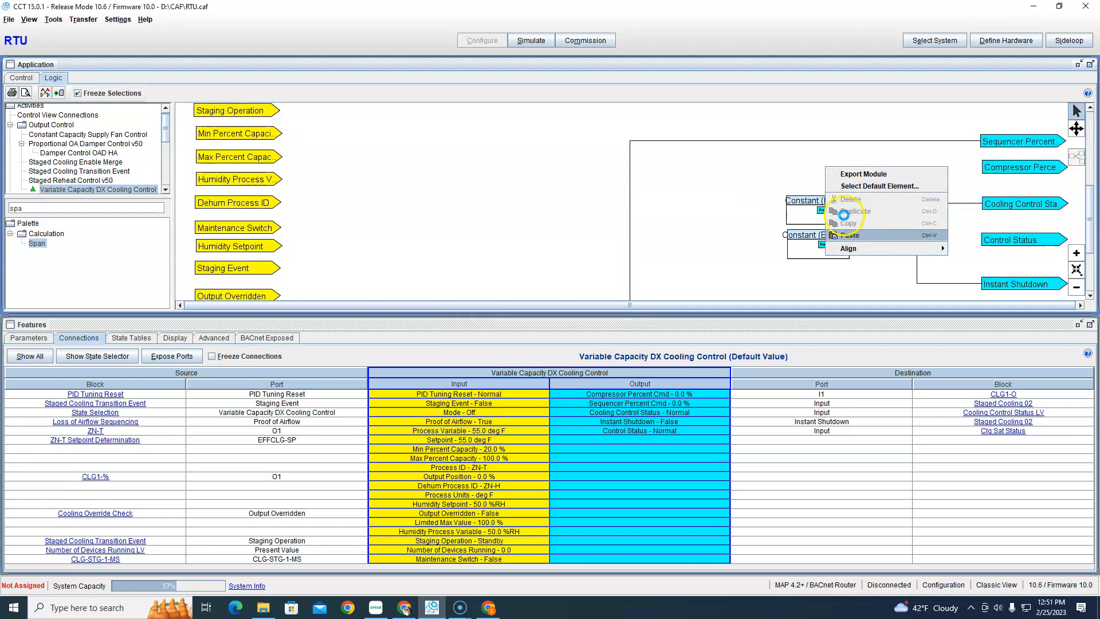
drag(895, 181, 986, 167)
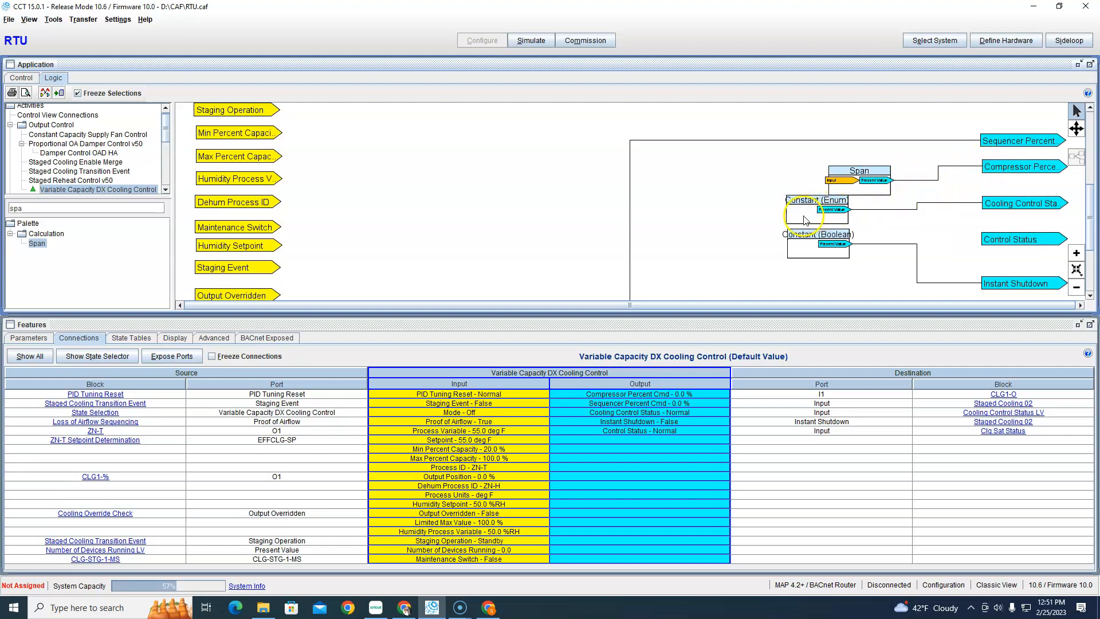
scroll(744, 218, down, 3)
drag(272, 191, 829, 112)
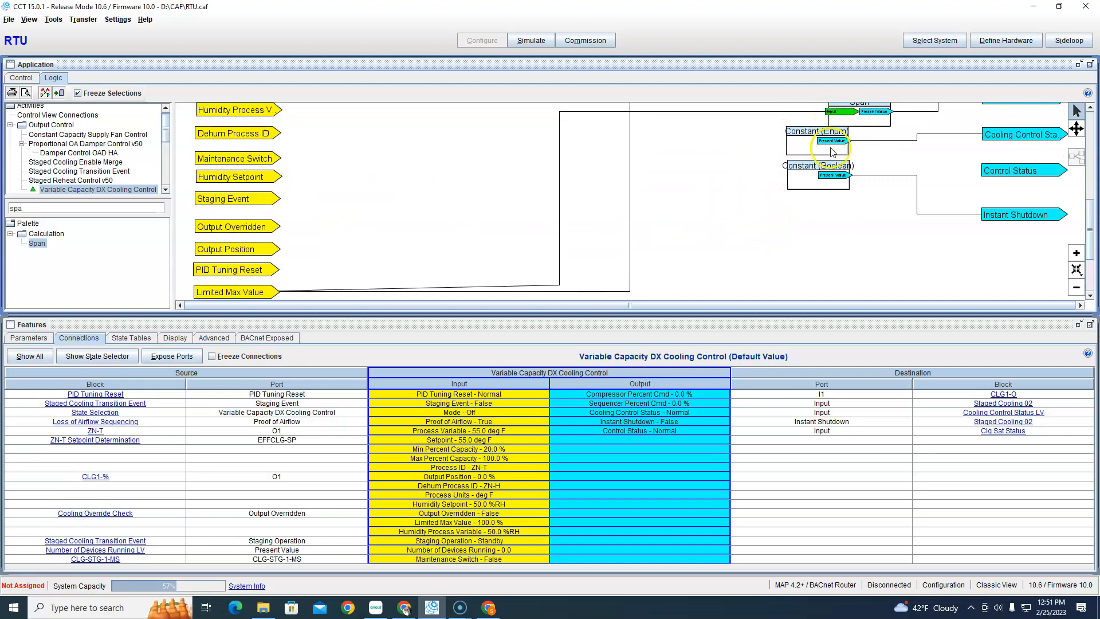
Show the Off state of the Variable Capacity DX Cooling logic and return to the application's Control view
scroll(922, 185, up, 2)
scroll(921, 185, up, 4)
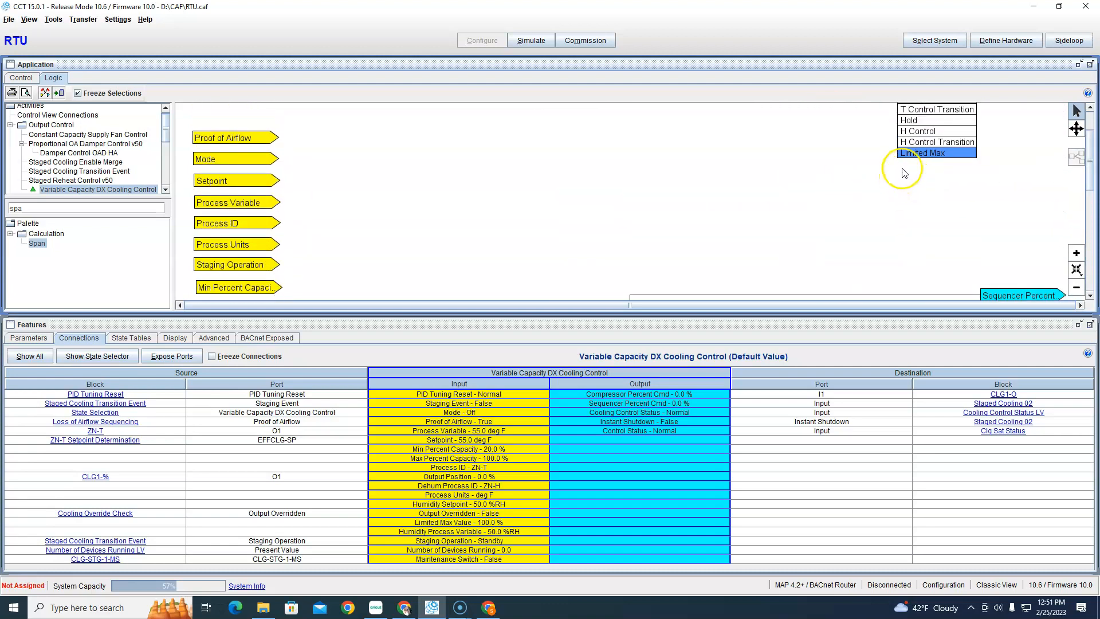
click(912, 181)
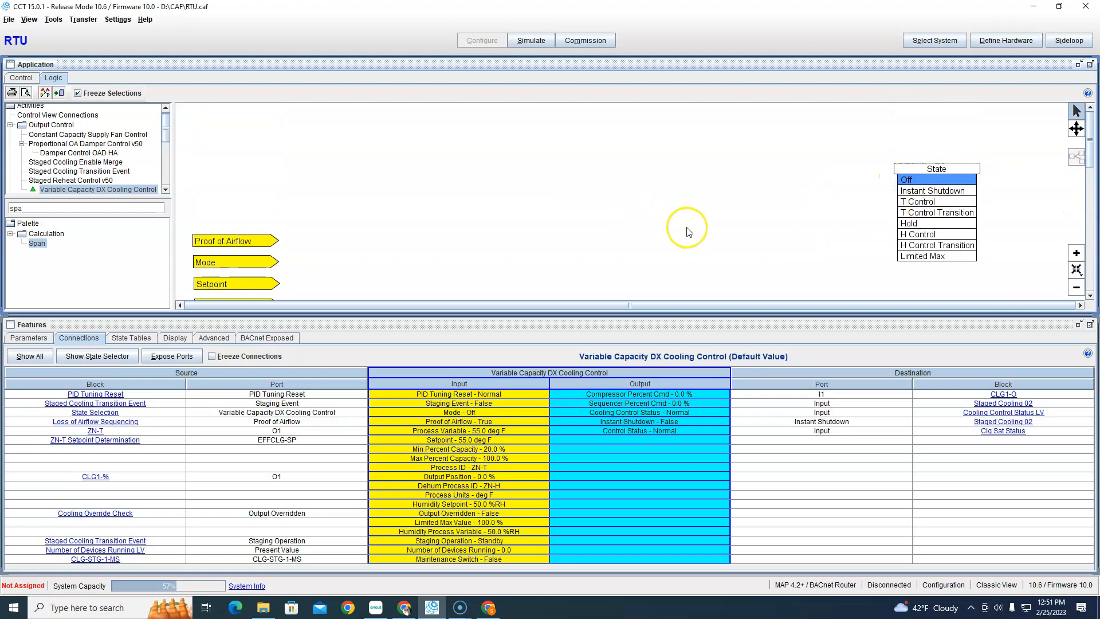
click(20, 78)
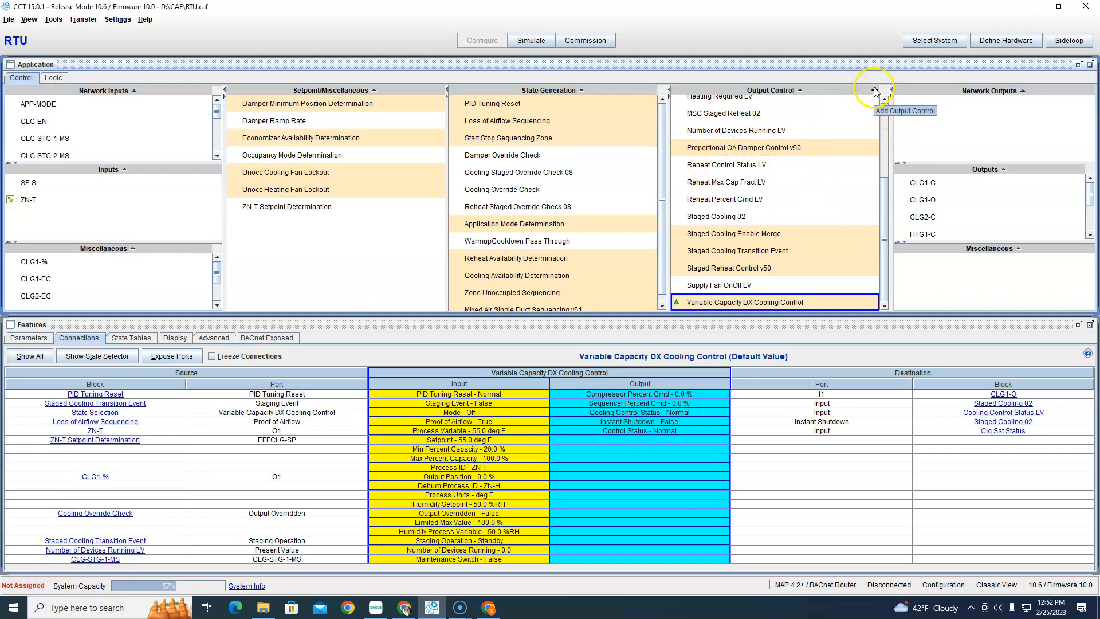
Trace the source of the CLG1-C output back through Cooling Stage 1 OnOff to Staged Cooling 02
click(935, 184)
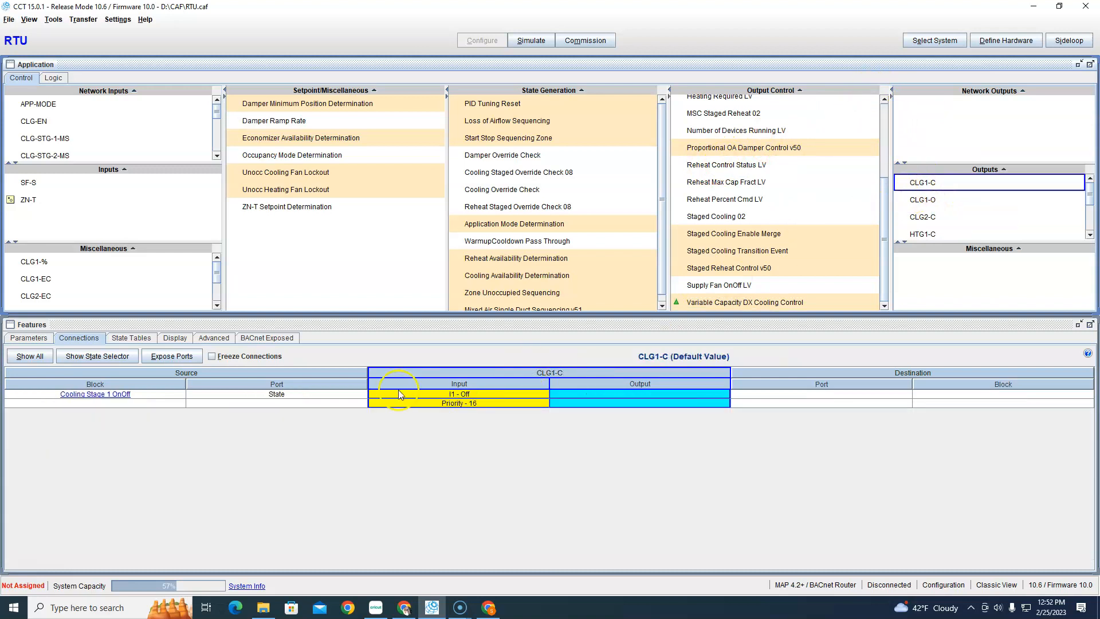
click(117, 394)
click(117, 394)
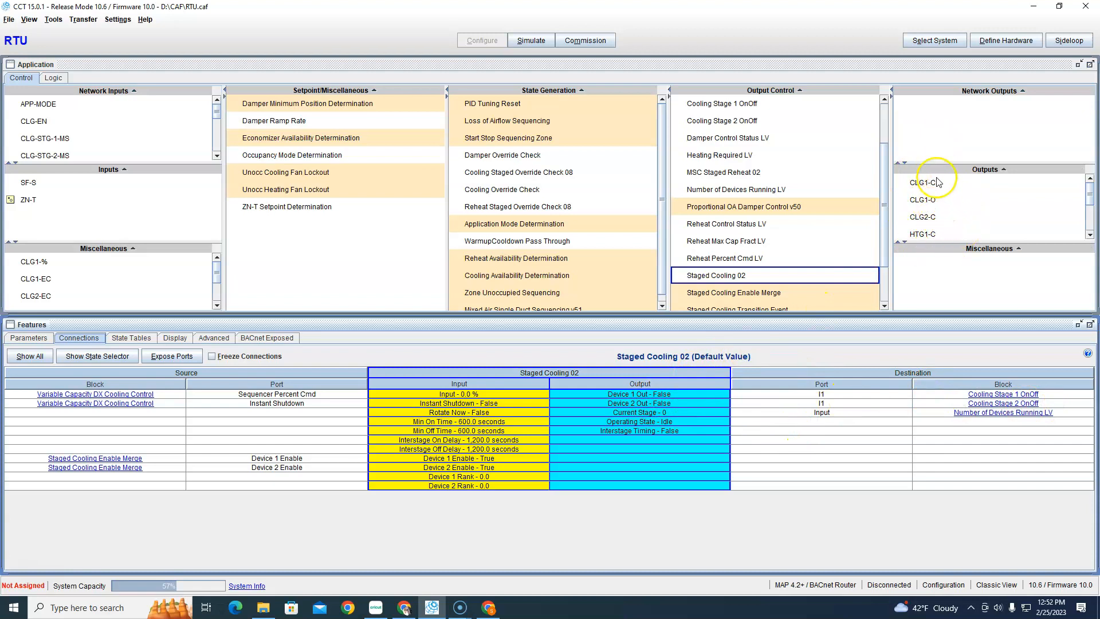
Add one Sequencer 05 module to Output Control, consulting the Copeland controller bulletin in Chrome before choosing it in CCT
click(874, 90)
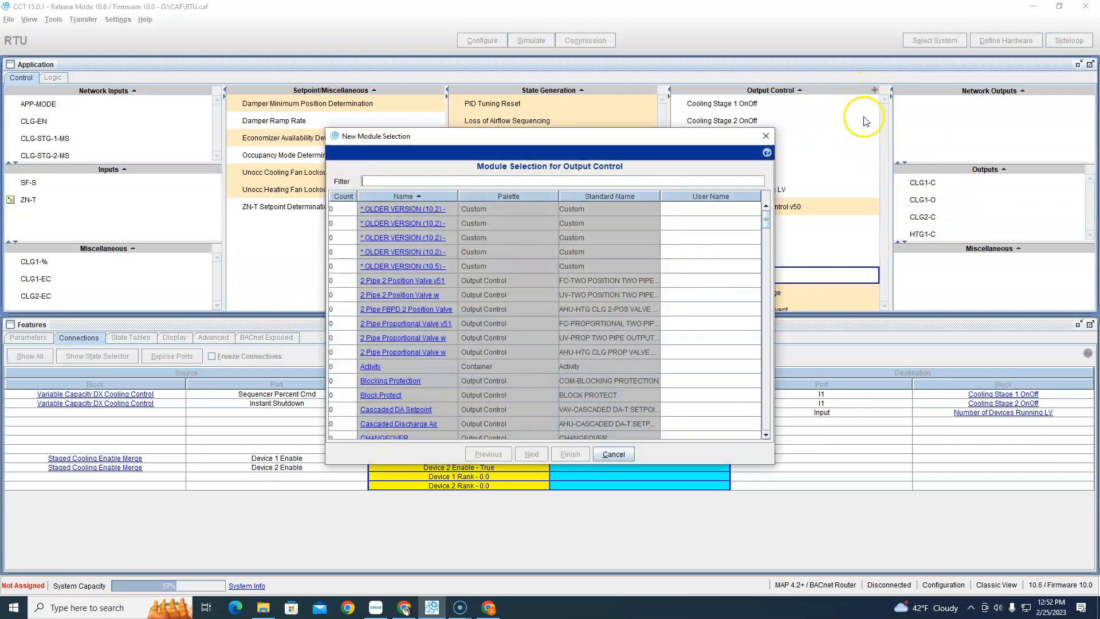
scroll(453, 369, down, 20)
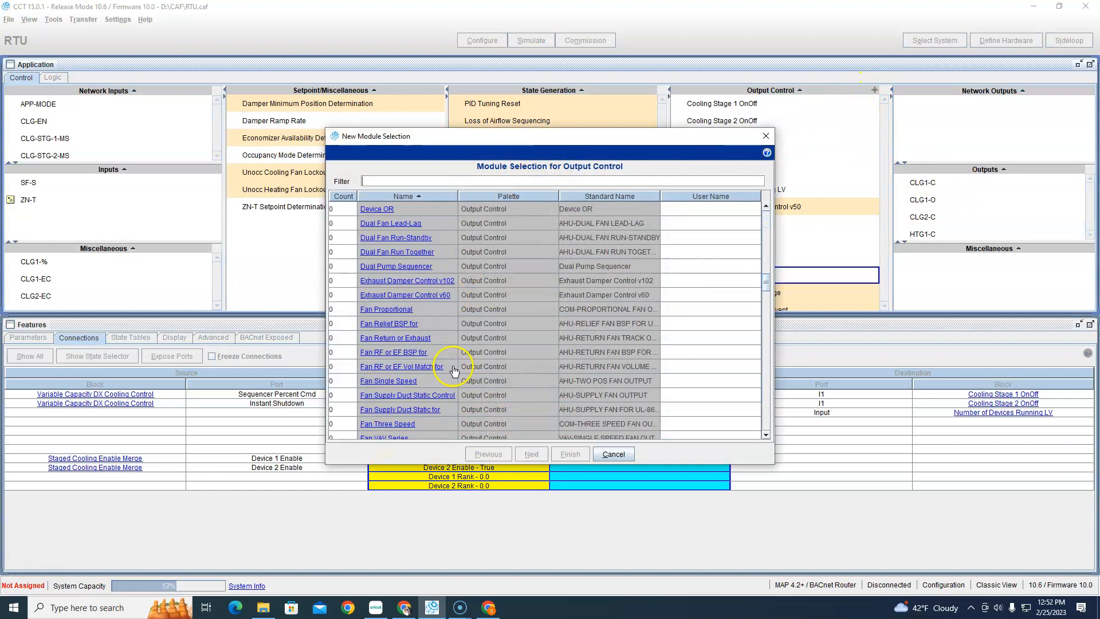
scroll(458, 366, down, 10)
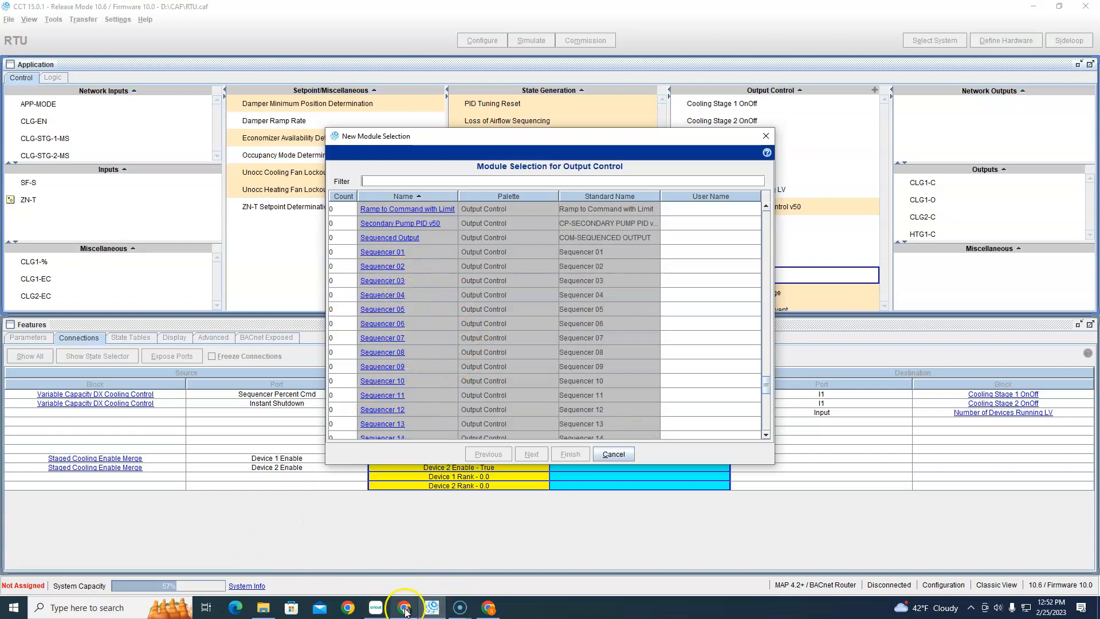
click(488, 607)
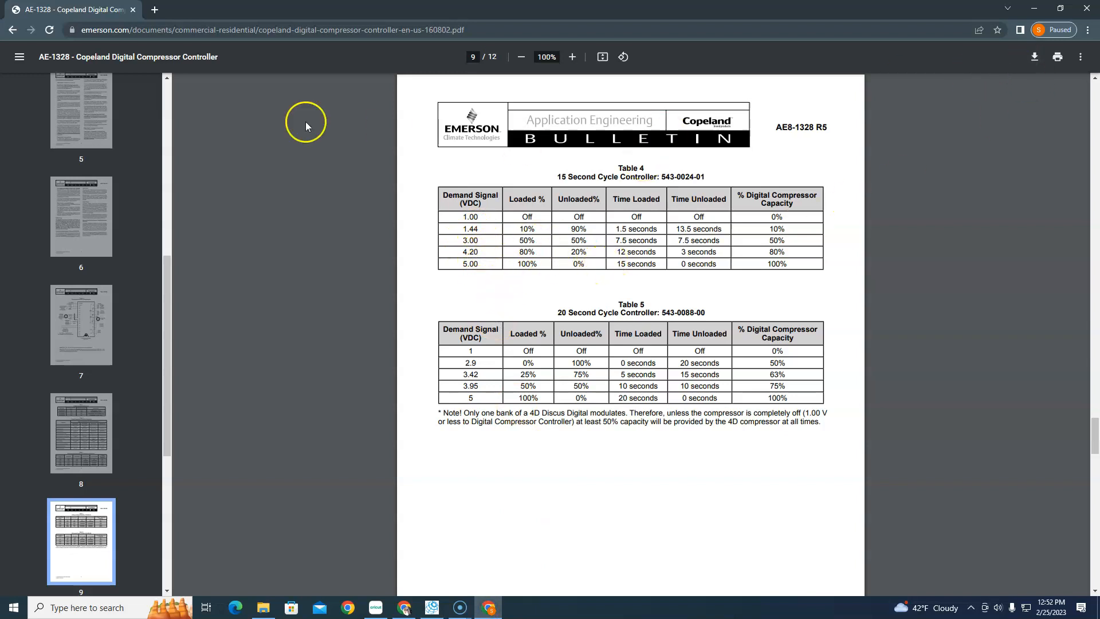
click(12, 30)
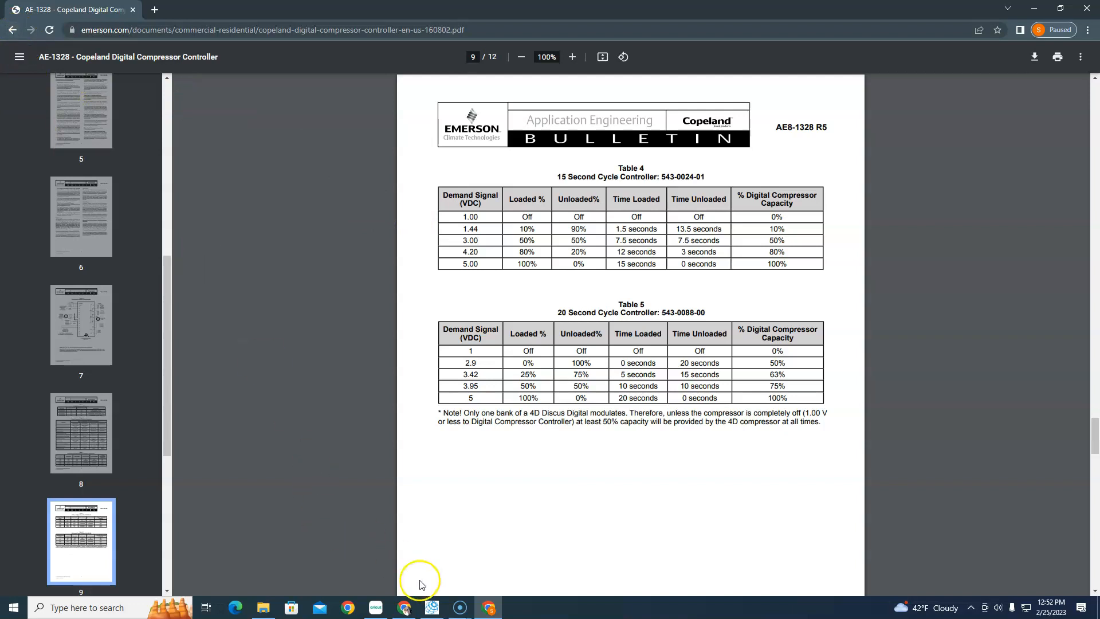
click(432, 608)
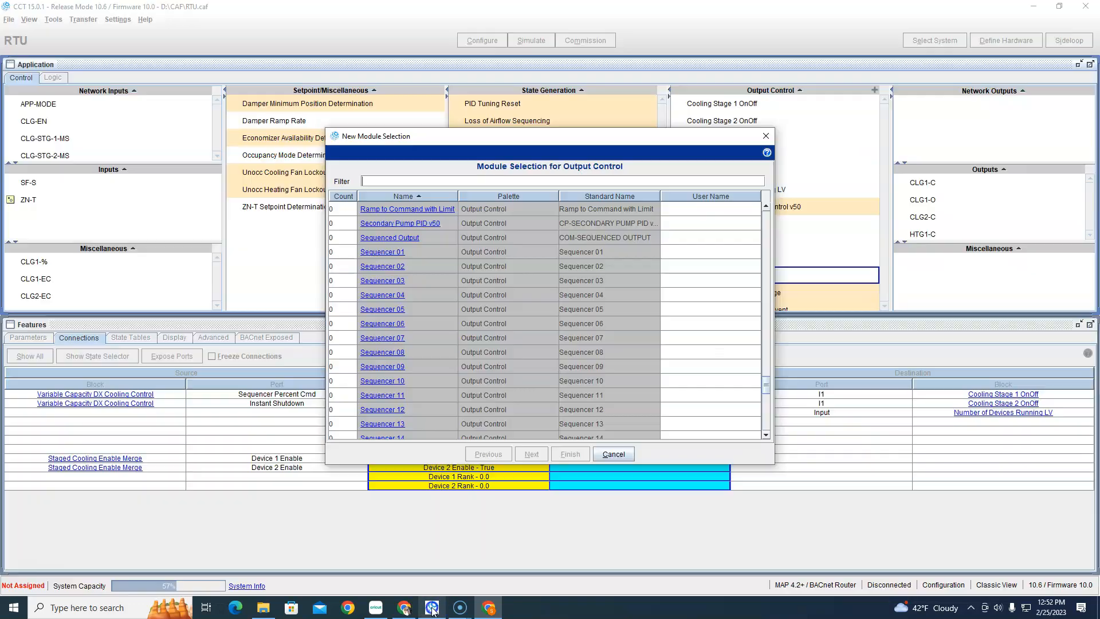
click(353, 308)
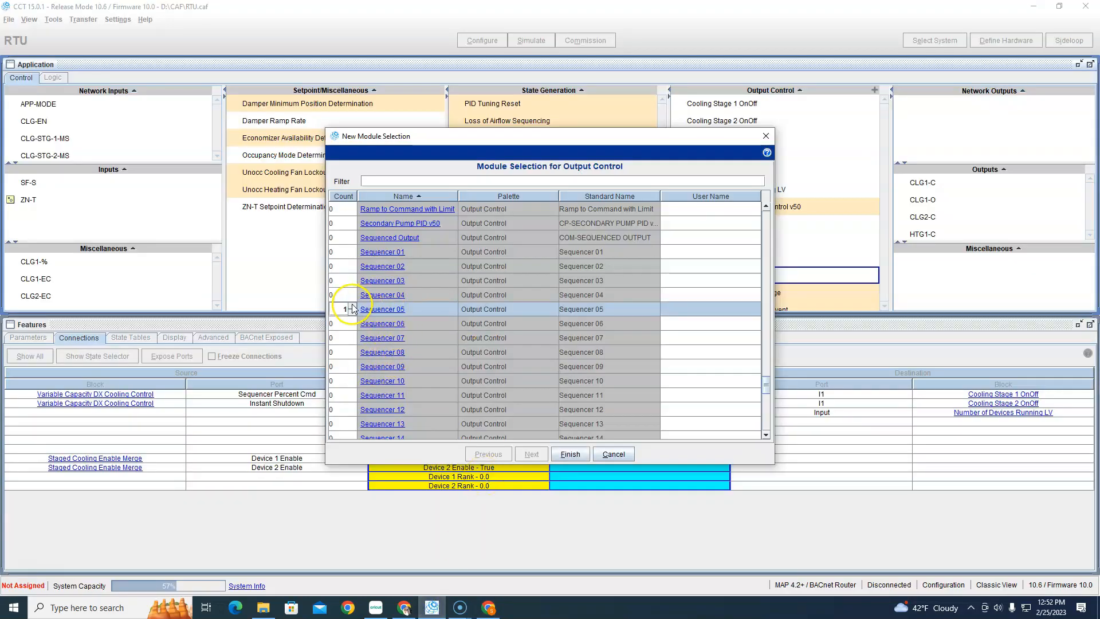
click(579, 459)
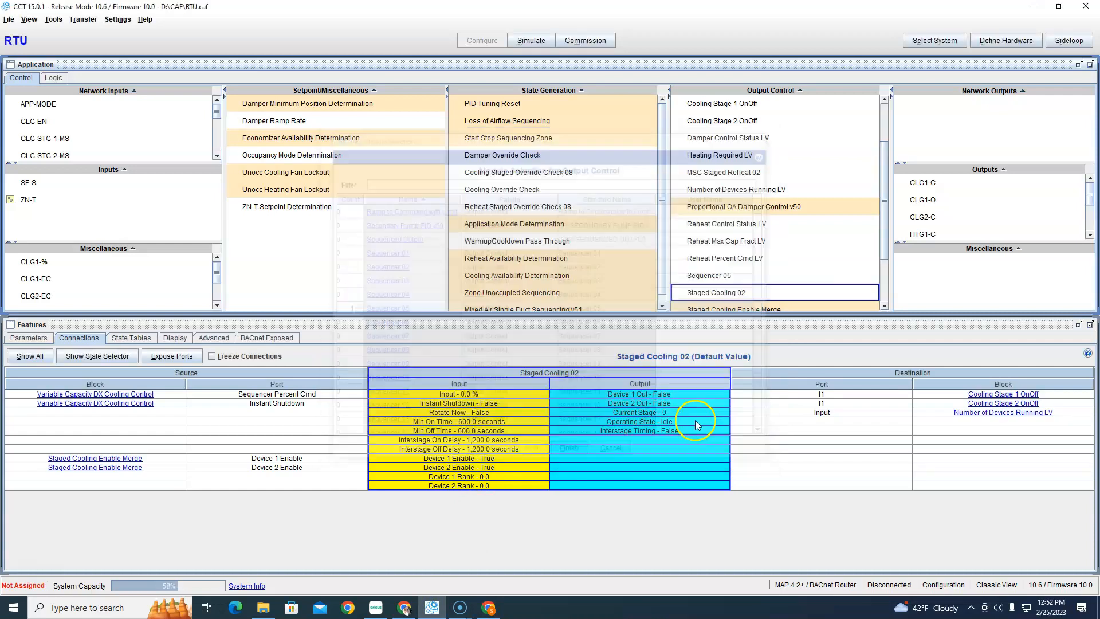
Compare the connections of Sequencer 05 with those of Staged Cooling 02 and its Variable Capacity DX Cooling Control source
click(739, 278)
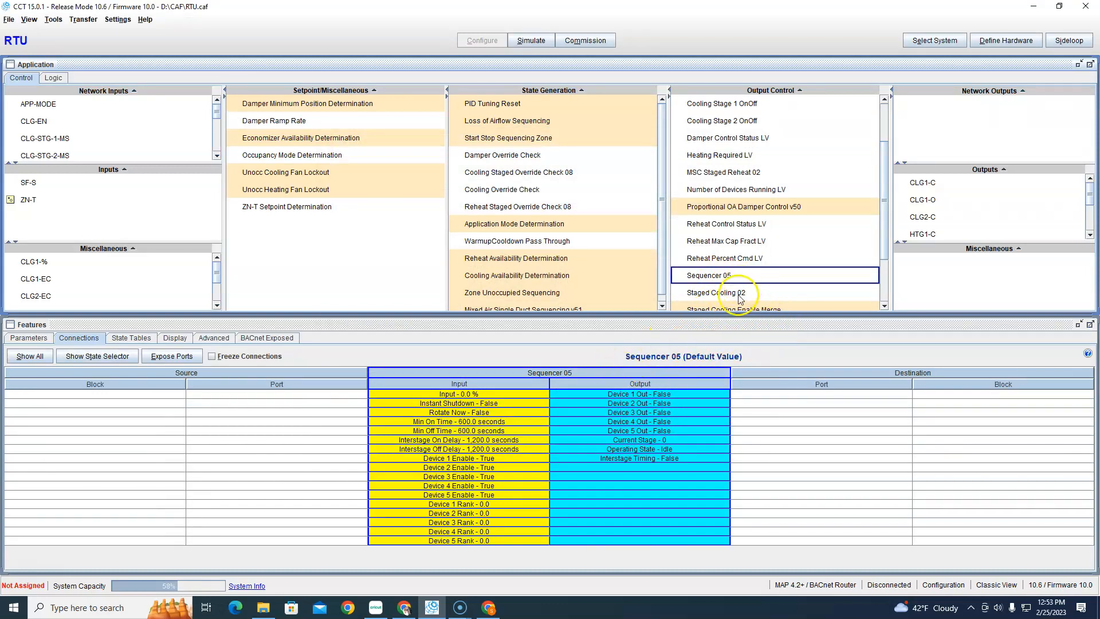
click(719, 293)
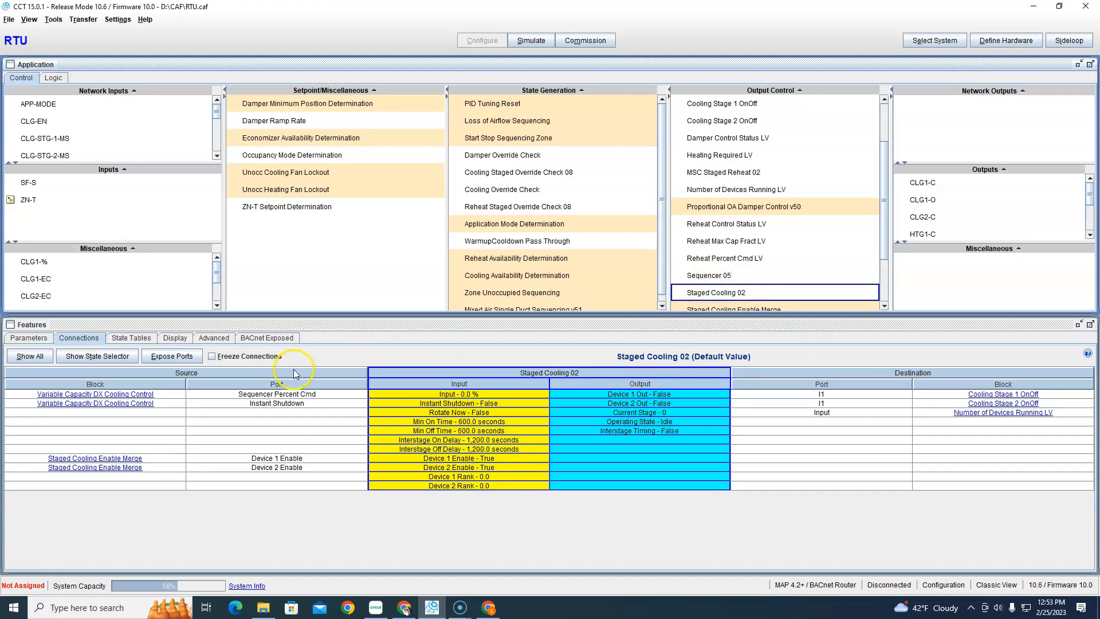
click(150, 398)
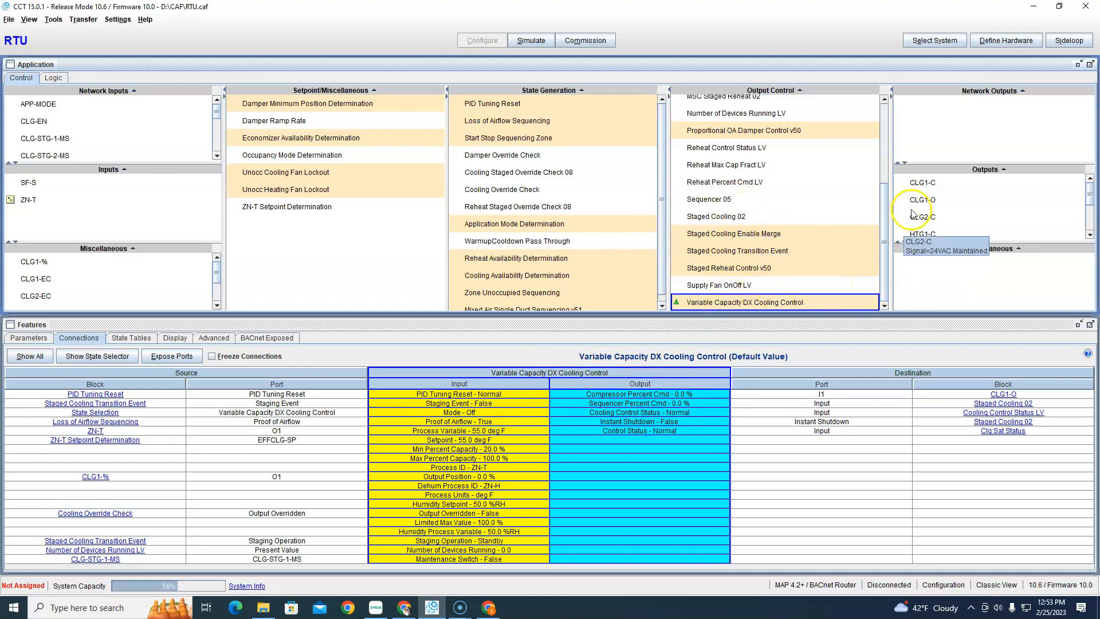
Trace CLG1-C through Cooling Stage 1 OnOff and Staged Cooling 02 to Variable Capacity DX Cooling Control, and examine the links between these modules
click(927, 184)
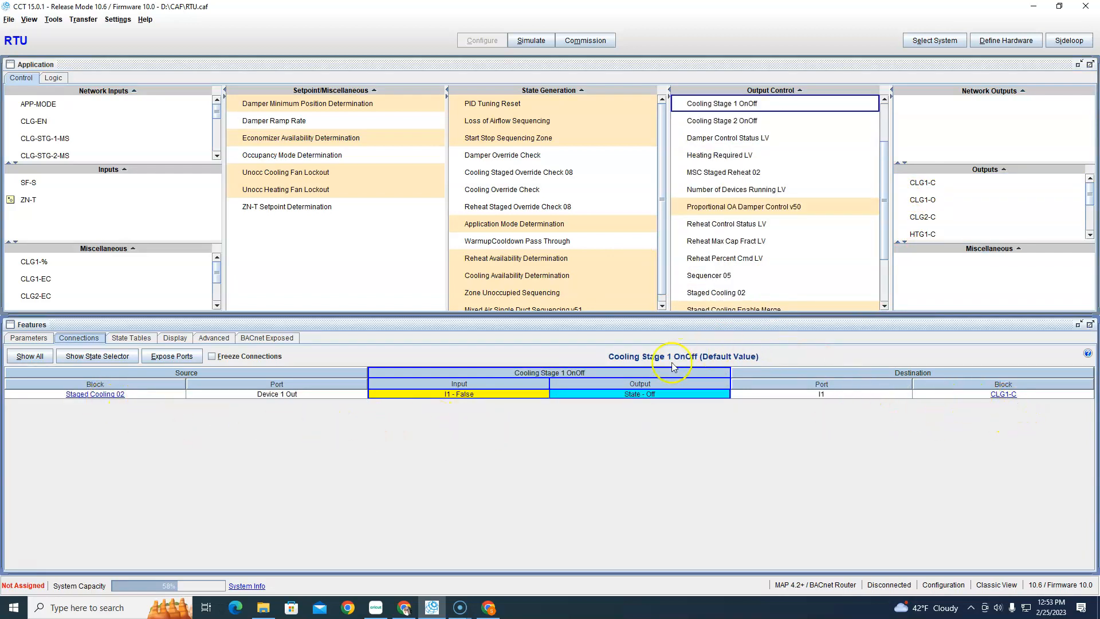
click(100, 395)
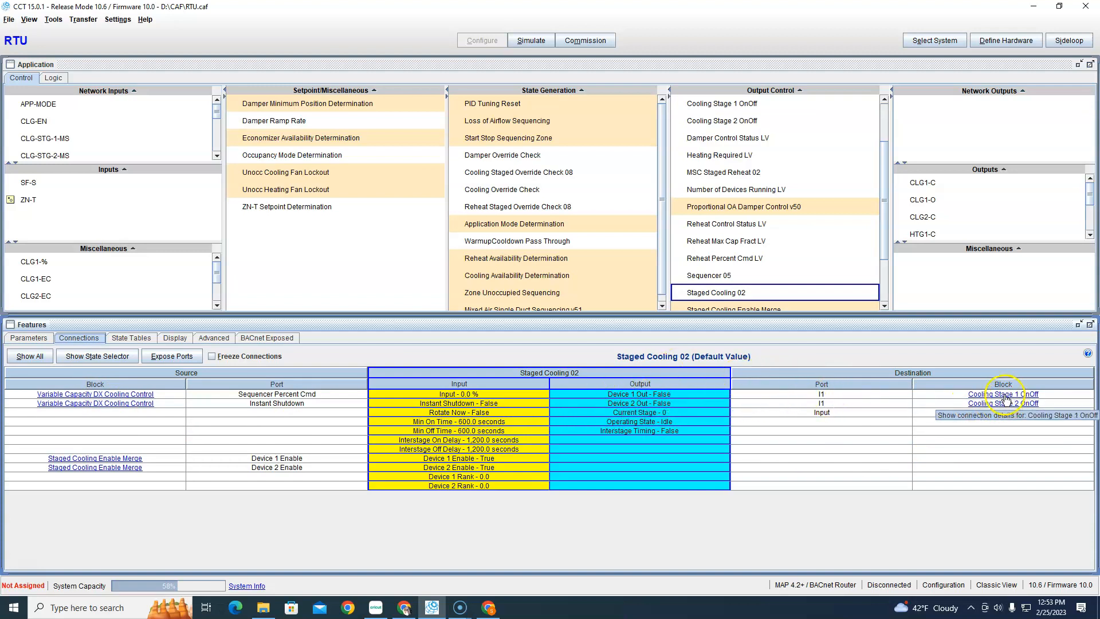
click(128, 397)
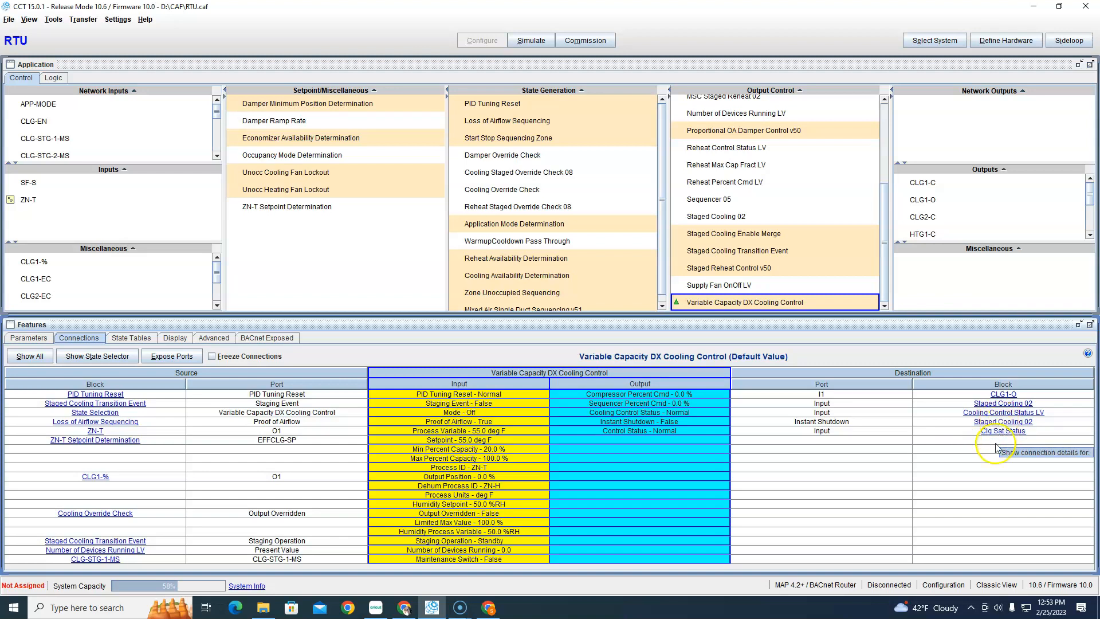
click(989, 404)
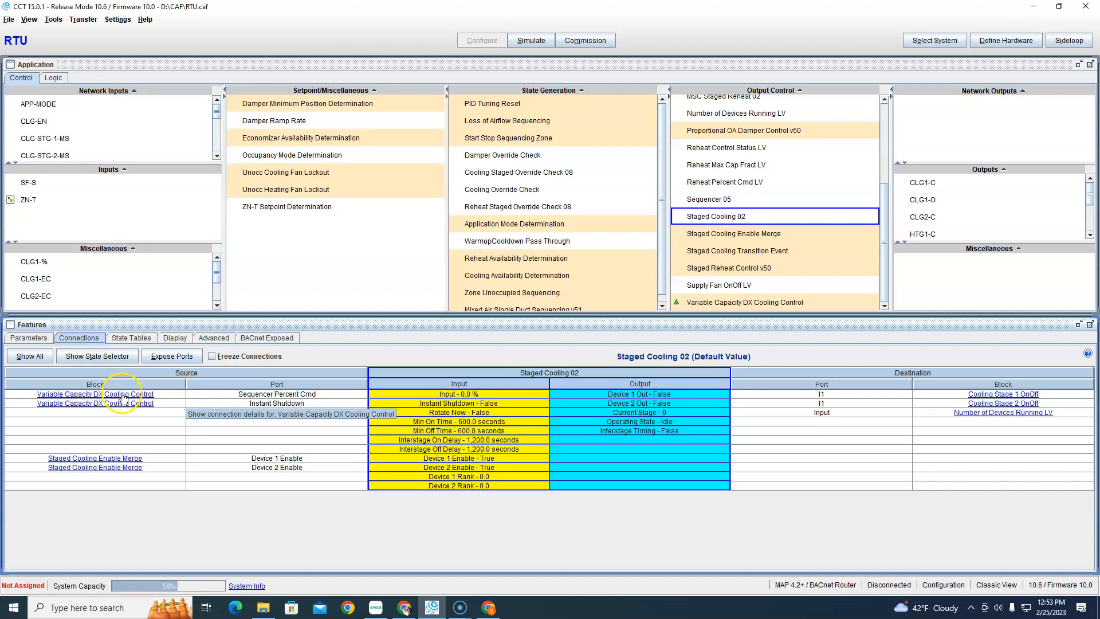
Connect the Sequencer Percent Cmd output of Variable Capacity DX Cooling Control to the Input port of Sequencer 05
click(146, 396)
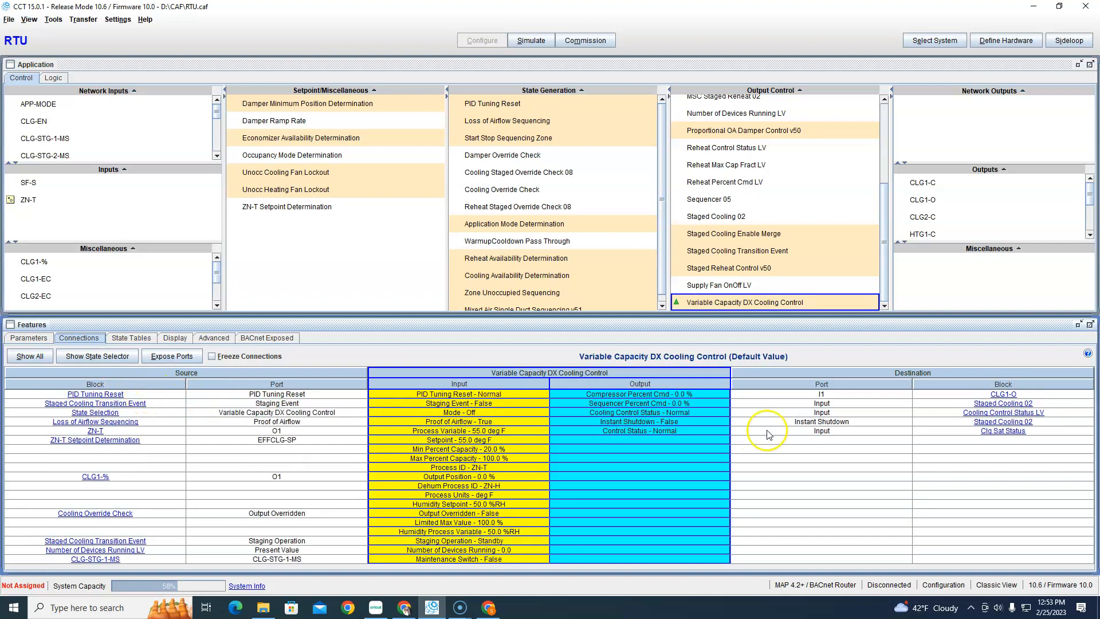
right_click(716, 407)
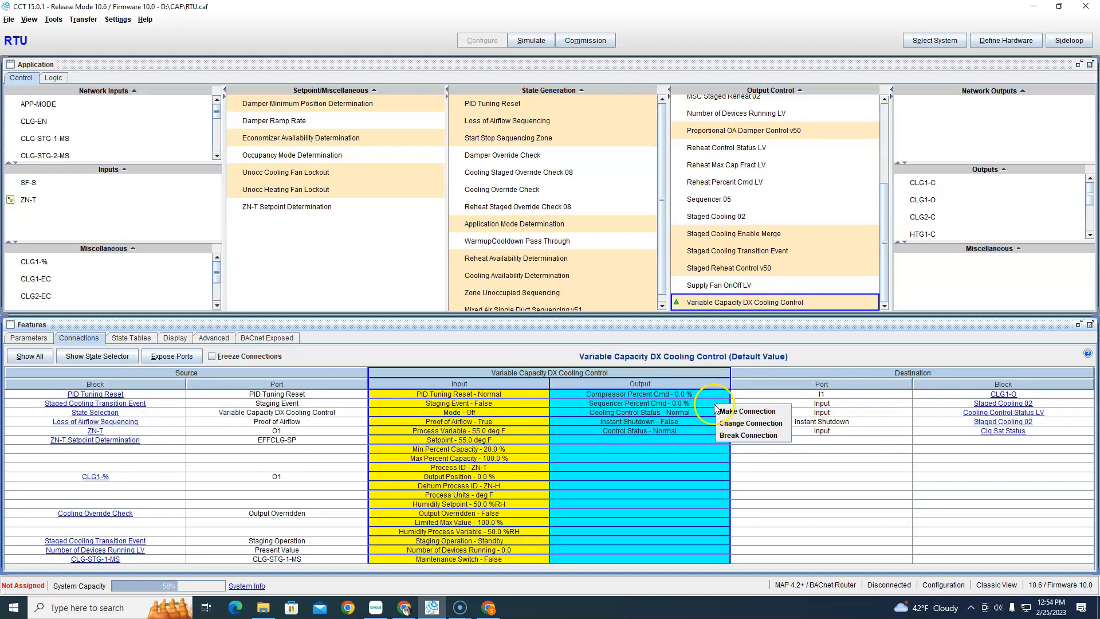
click(761, 412)
scroll(493, 321, down, 4)
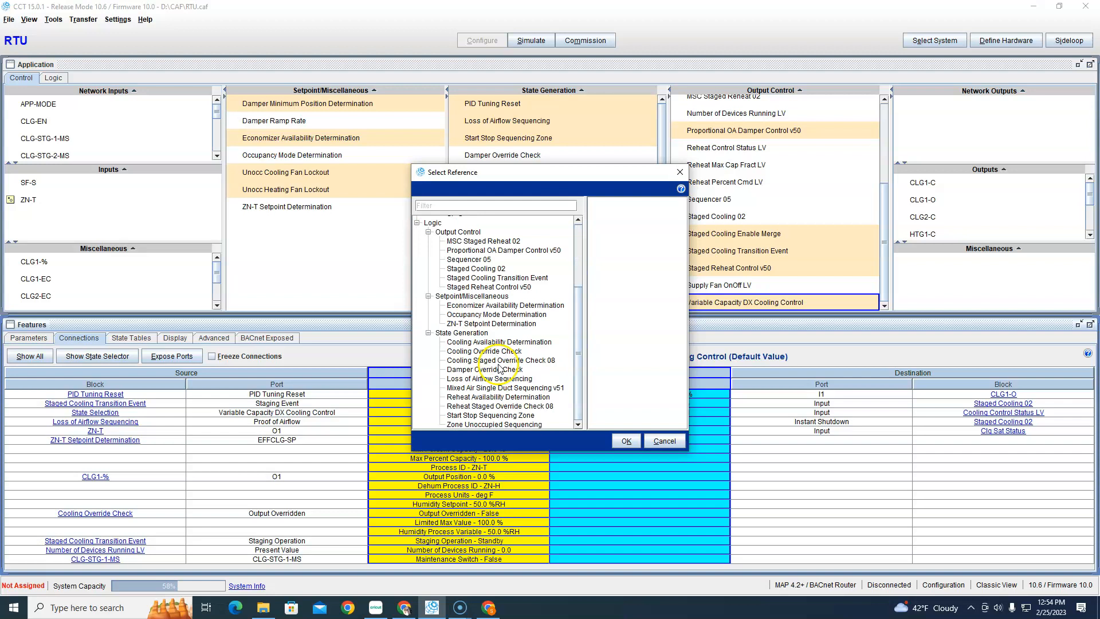
click(479, 259)
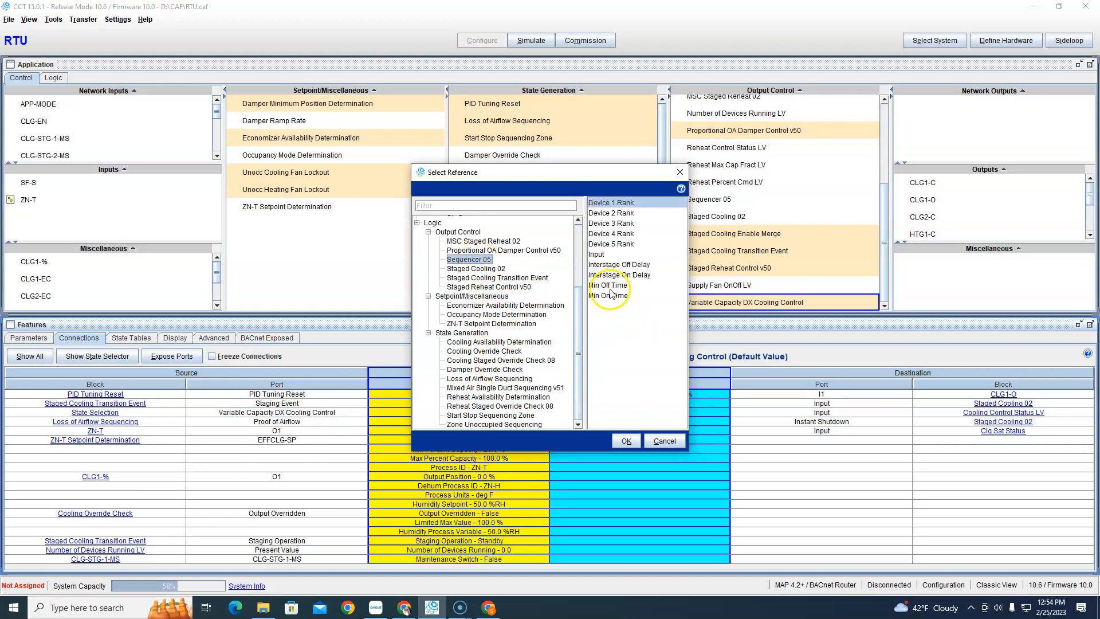
click(598, 254)
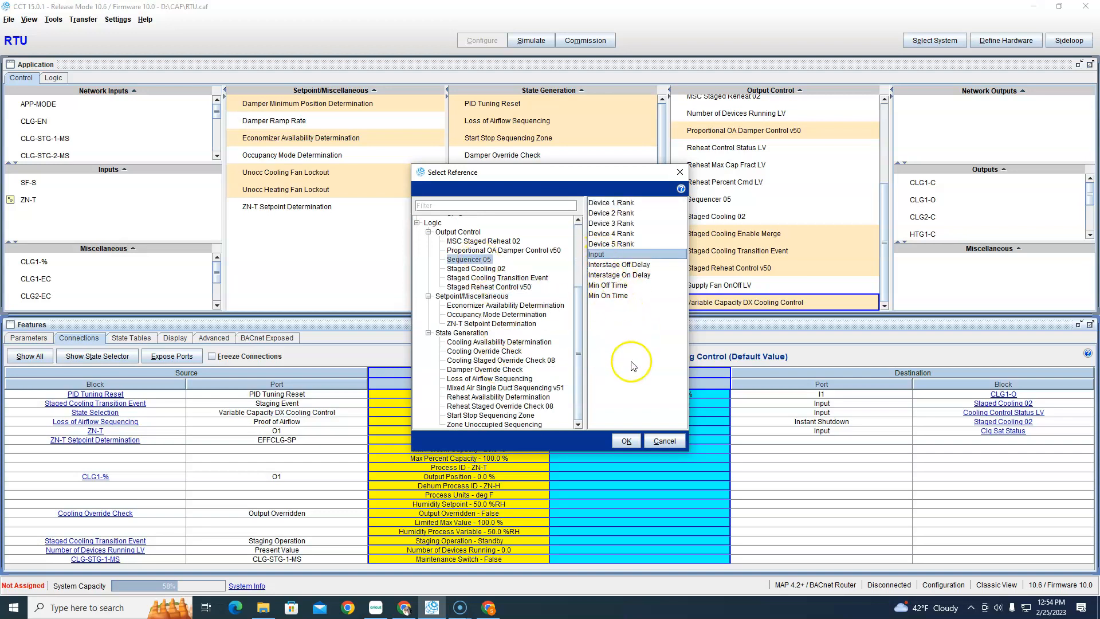
click(627, 437)
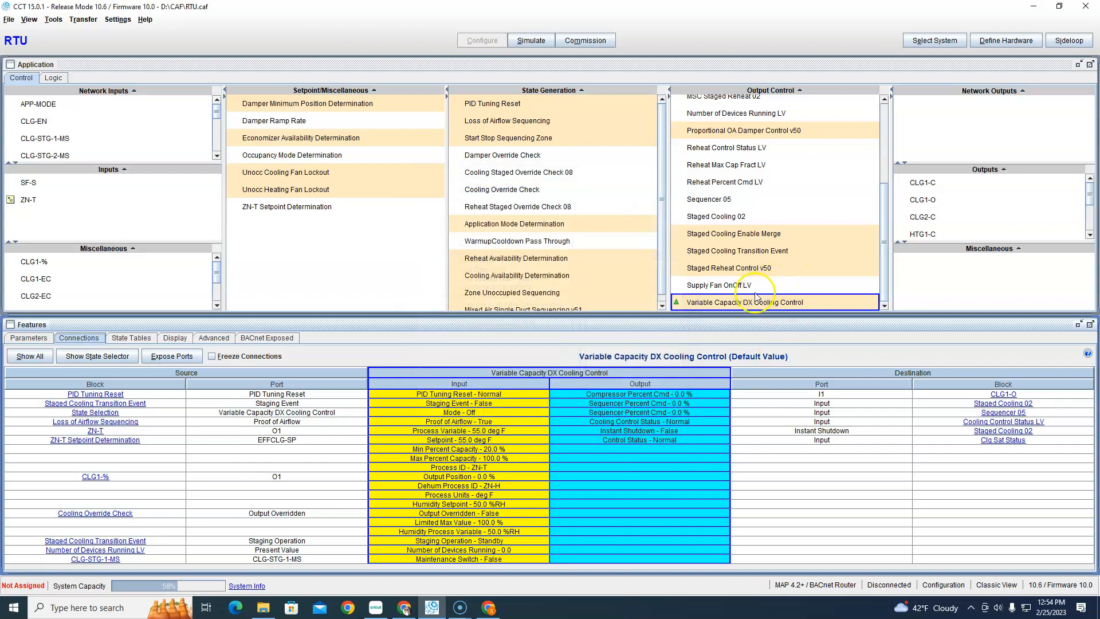
Using Staged Cooling 02 as reference, connect Variable Capacity DX Cooling Control's Instant Shutdown output to Sequencer 05's Instant Shutdown input
click(722, 200)
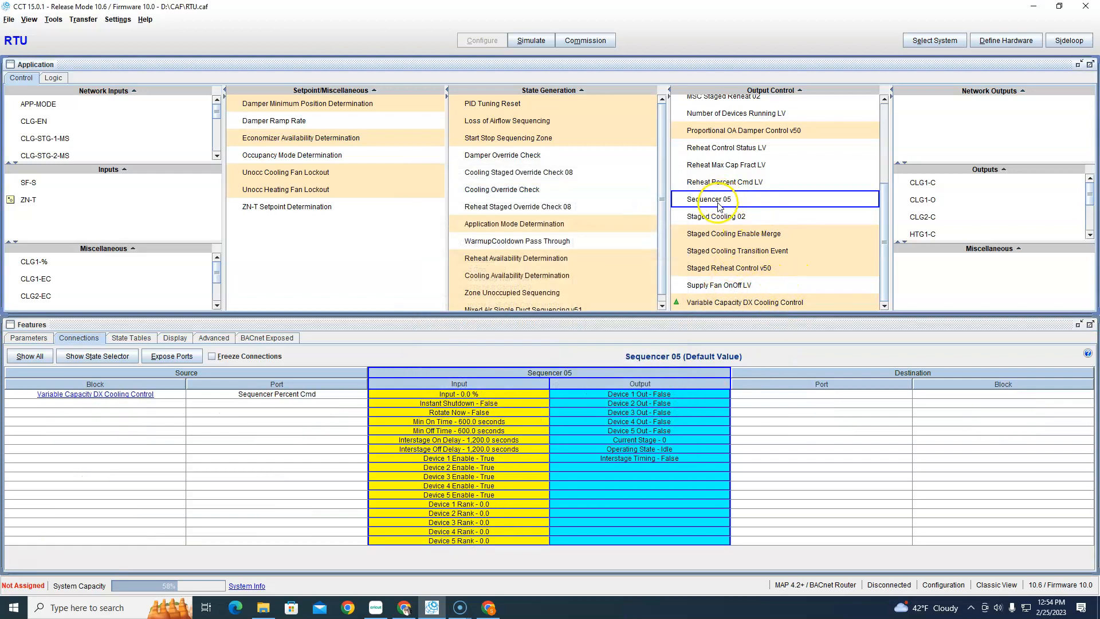
click(731, 220)
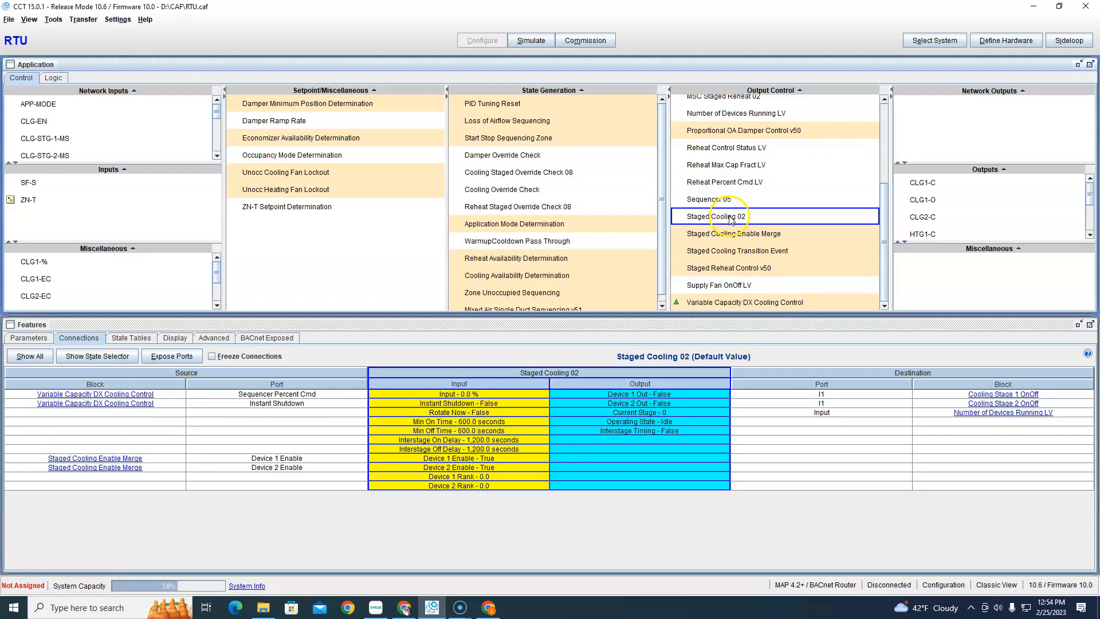
click(137, 404)
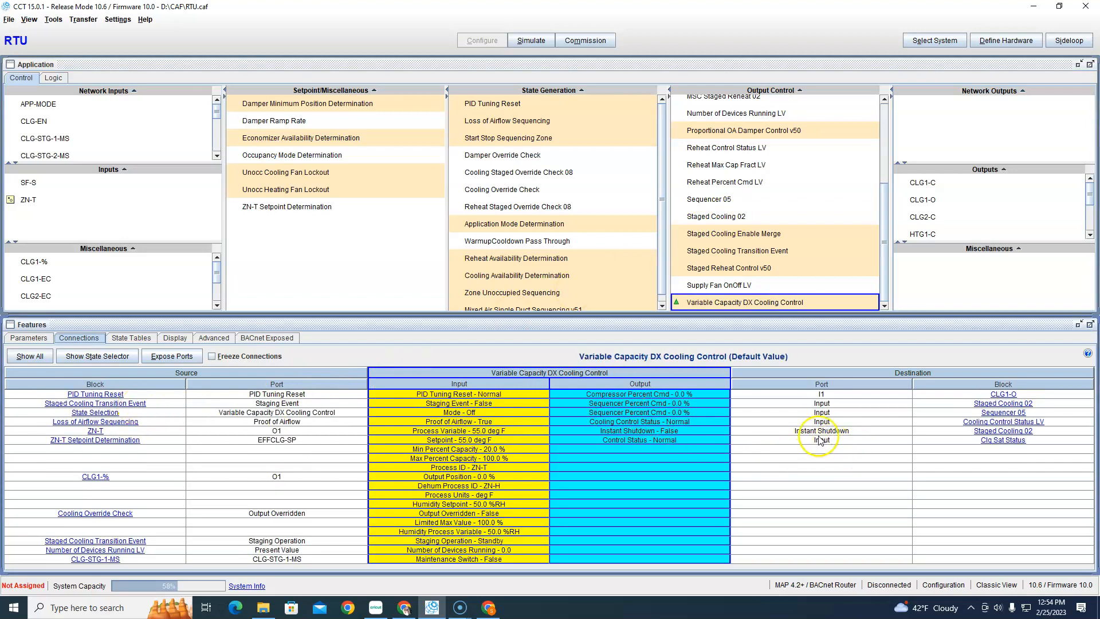
right_click(698, 436)
click(715, 441)
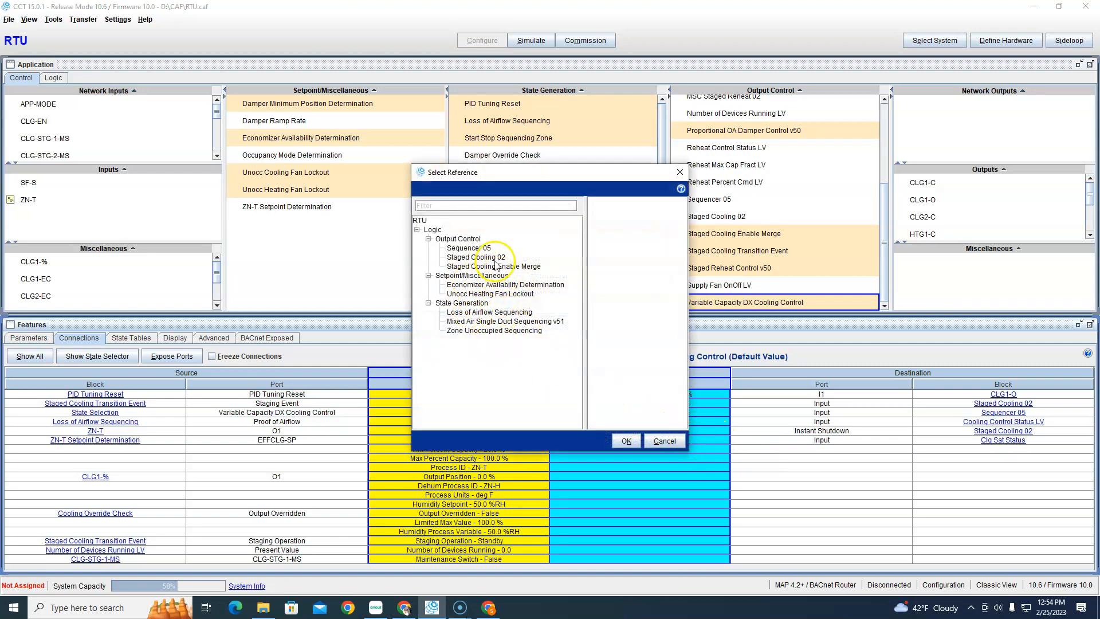
click(469, 248)
click(622, 256)
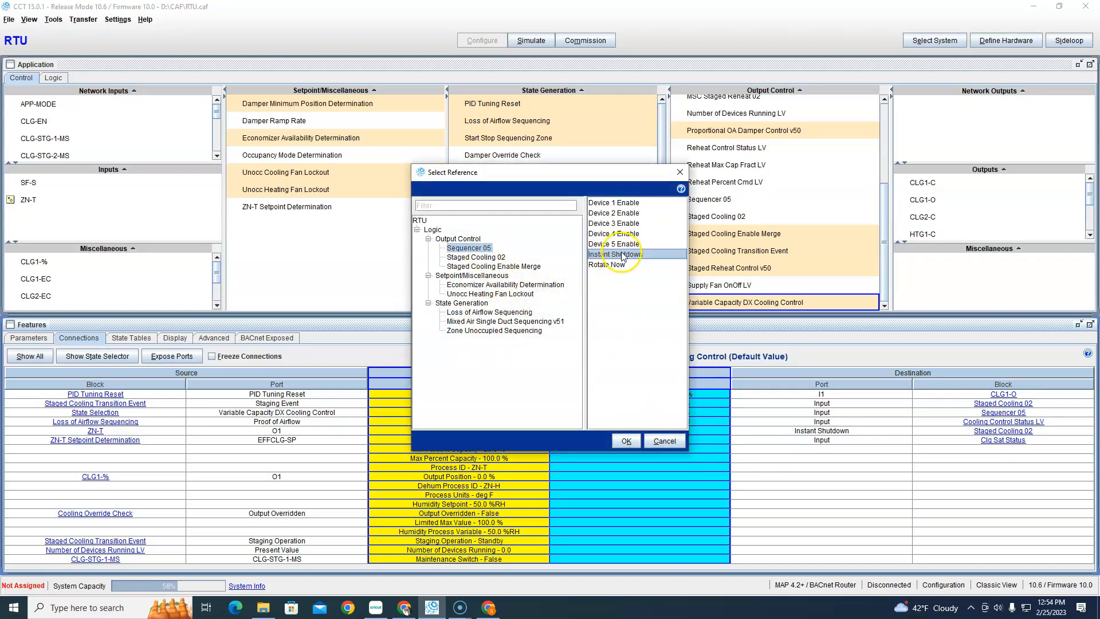
click(626, 440)
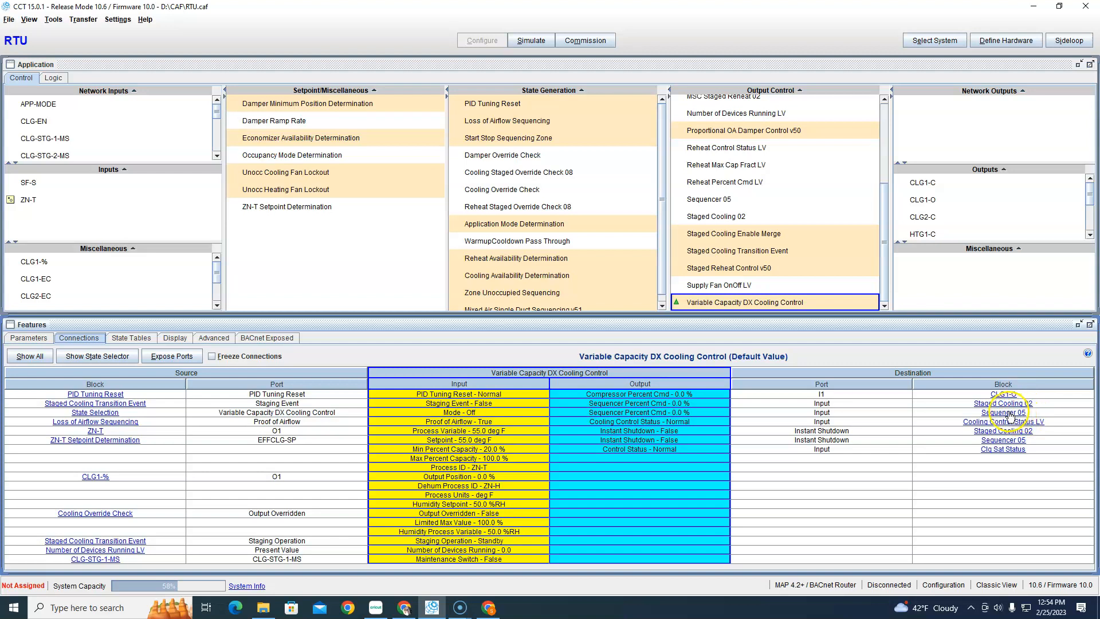
Compare the connections of Staged Cooling 02, Sequencer 05 and CLG2-C, and examine which sources are available for CLG2-C's I1 input
click(1024, 404)
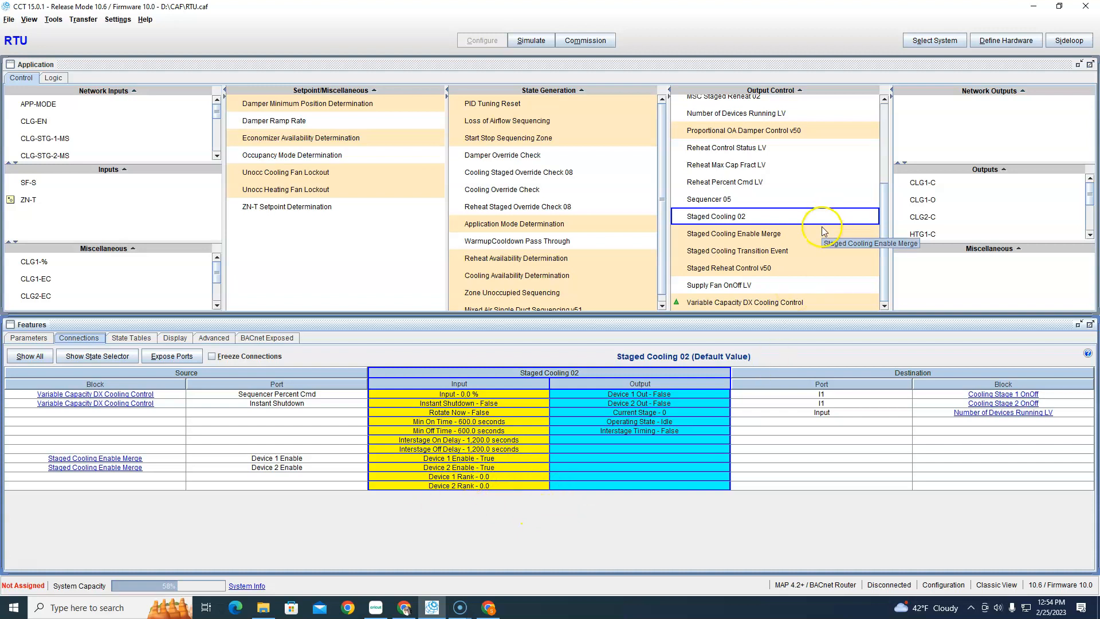
click(742, 200)
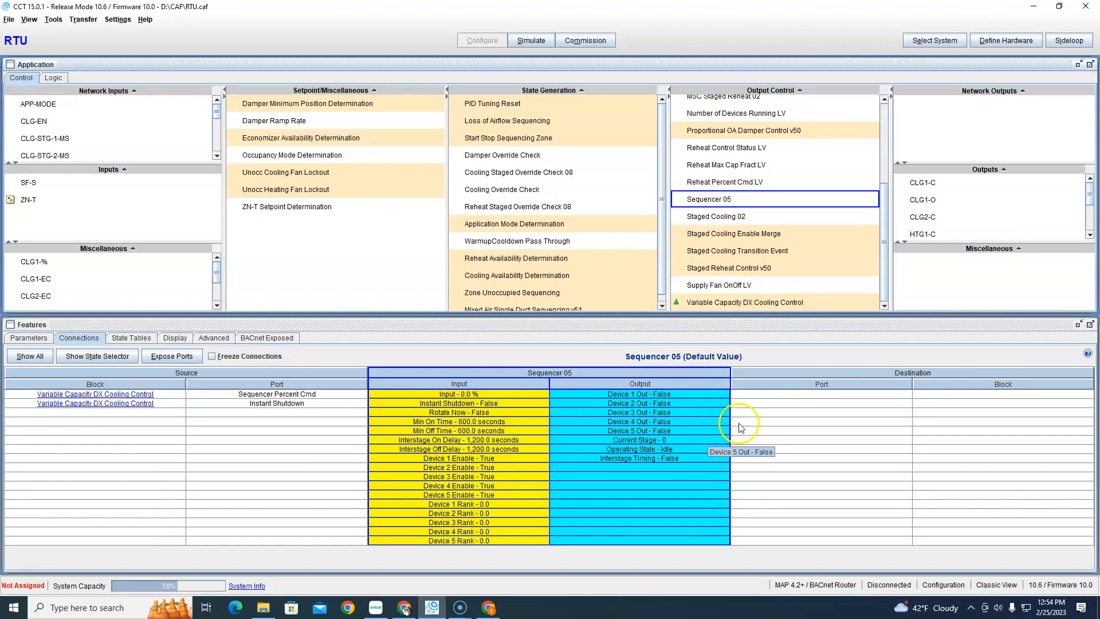
click(927, 218)
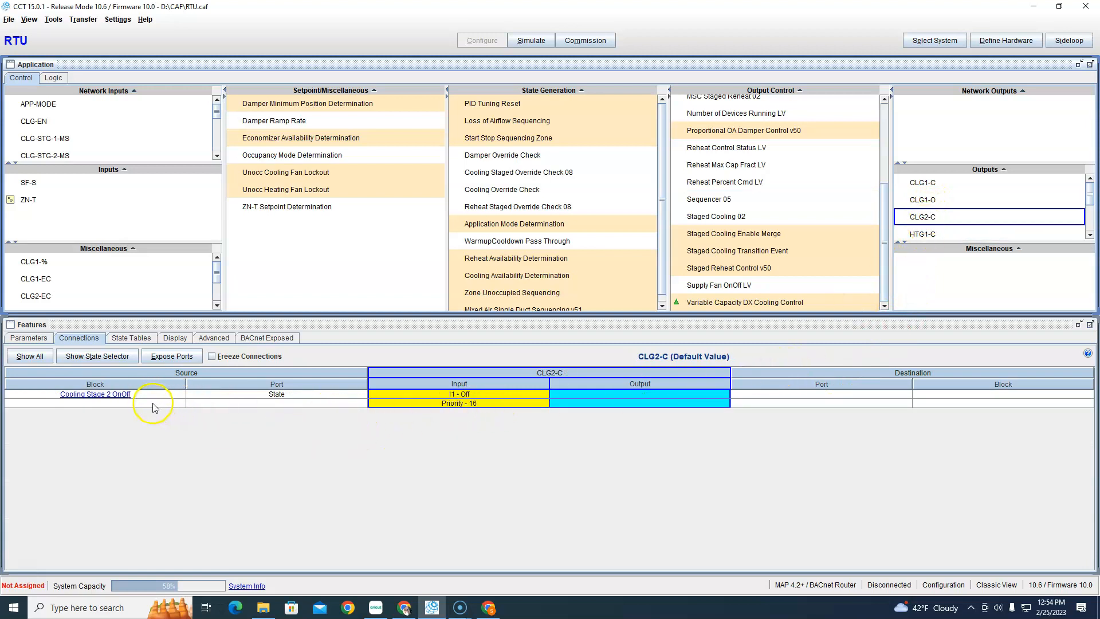
right_click(410, 395)
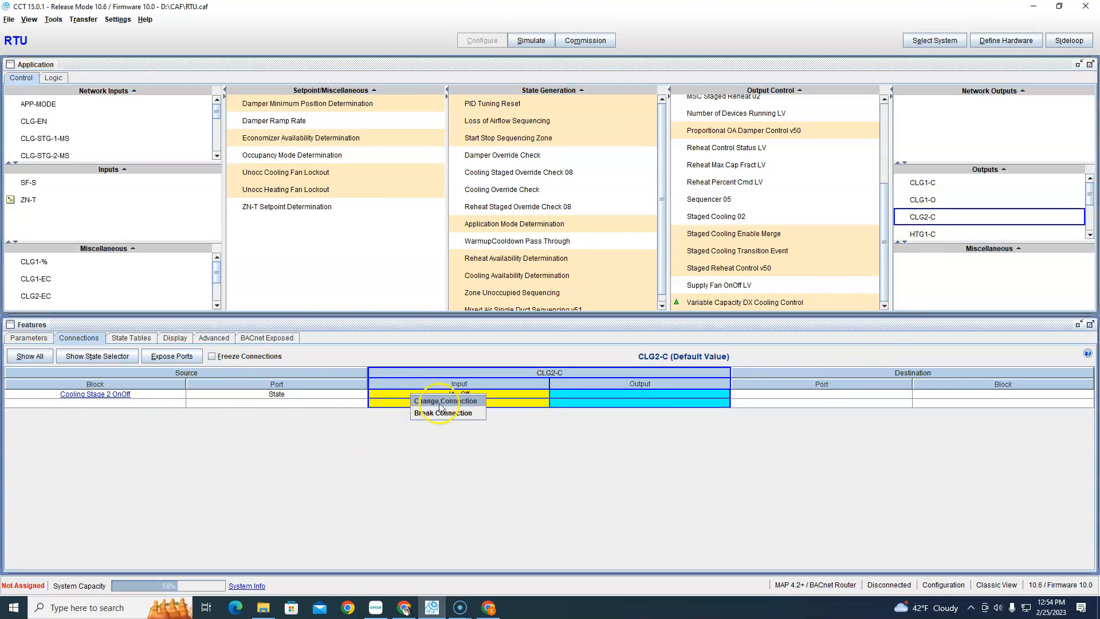
click(468, 413)
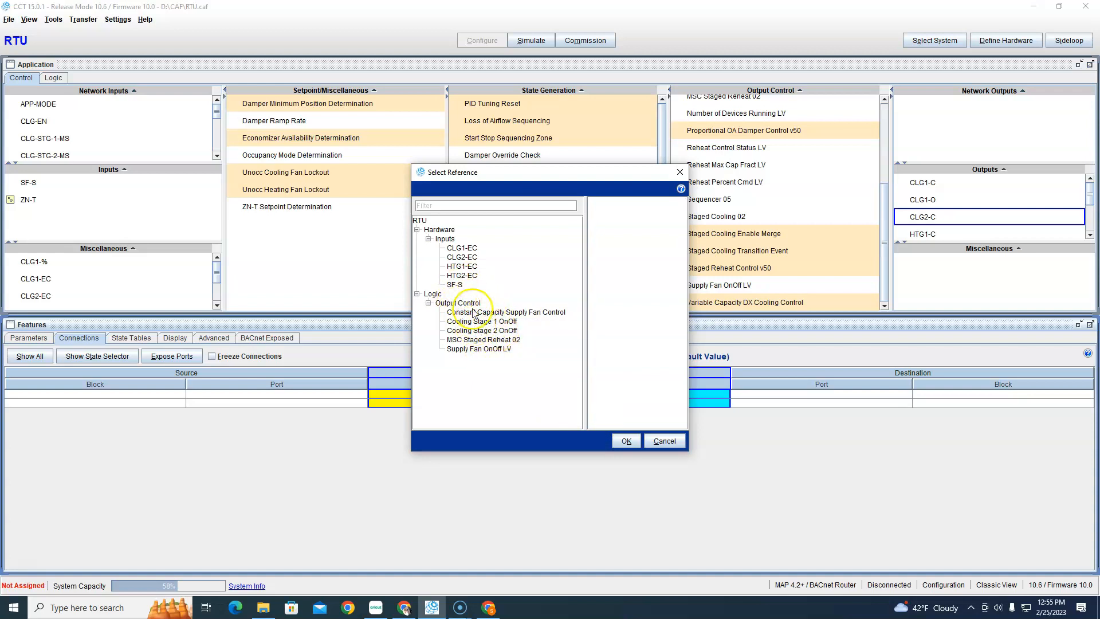
click(664, 441)
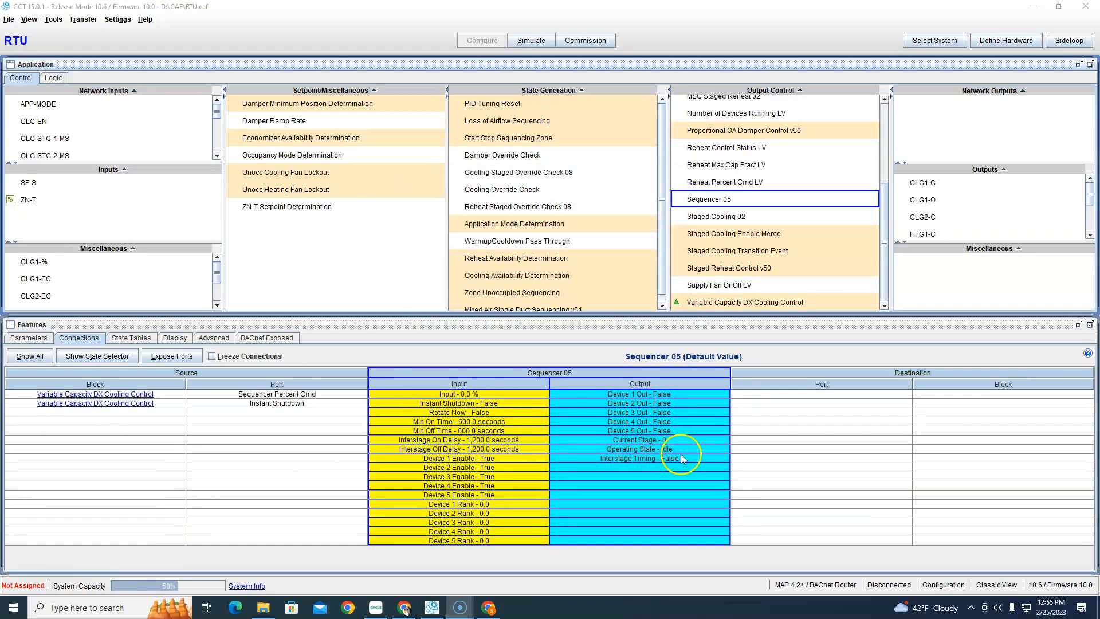
Using Staged Cooling 02 and CLG2-C as reference, connect Sequencer 05's Device 5 Out to the I1 input of Cooling Stage 2 OnOff
click(732, 200)
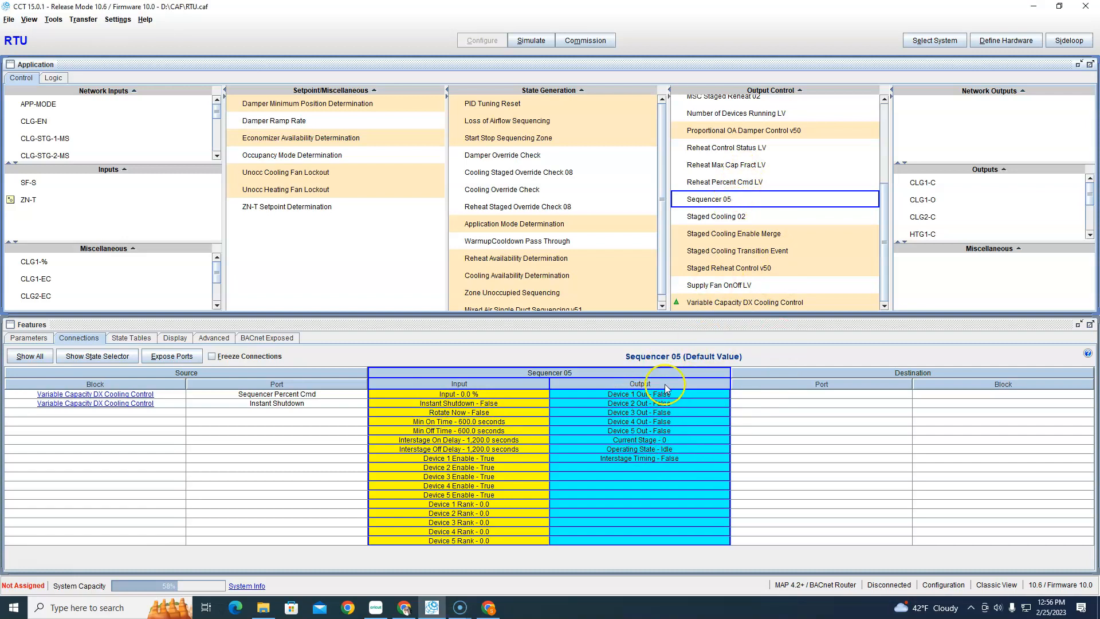
click(719, 218)
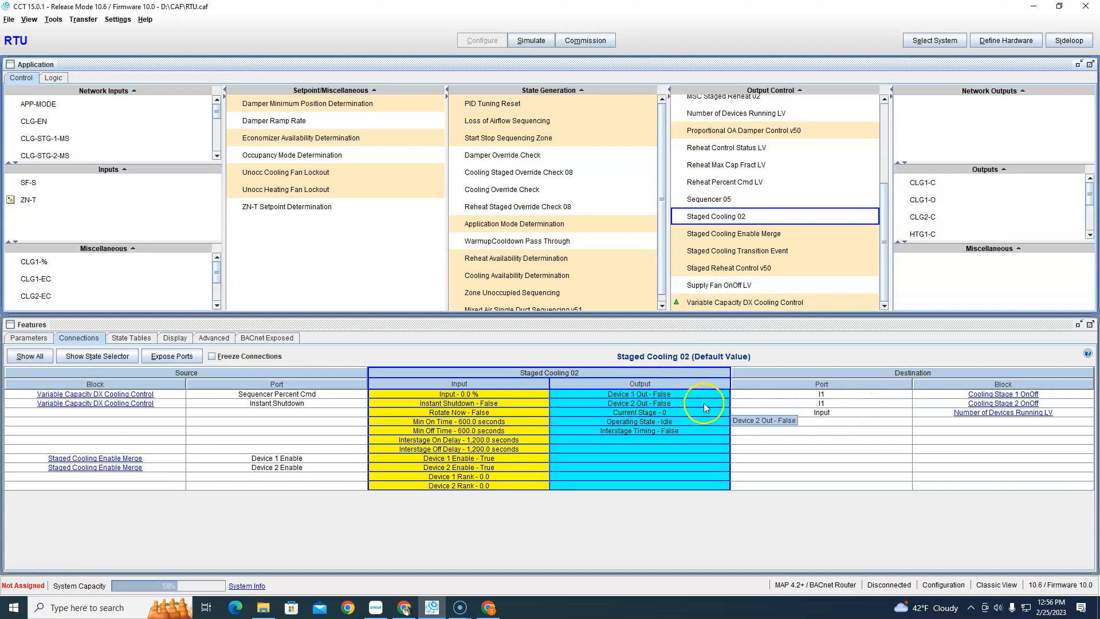
click(930, 220)
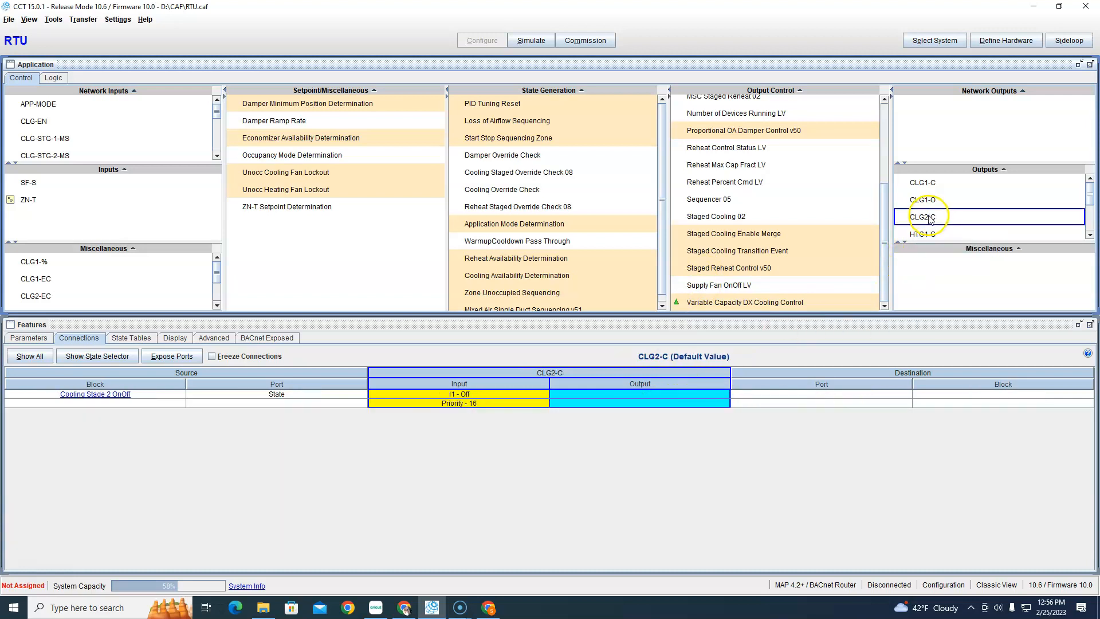
click(736, 216)
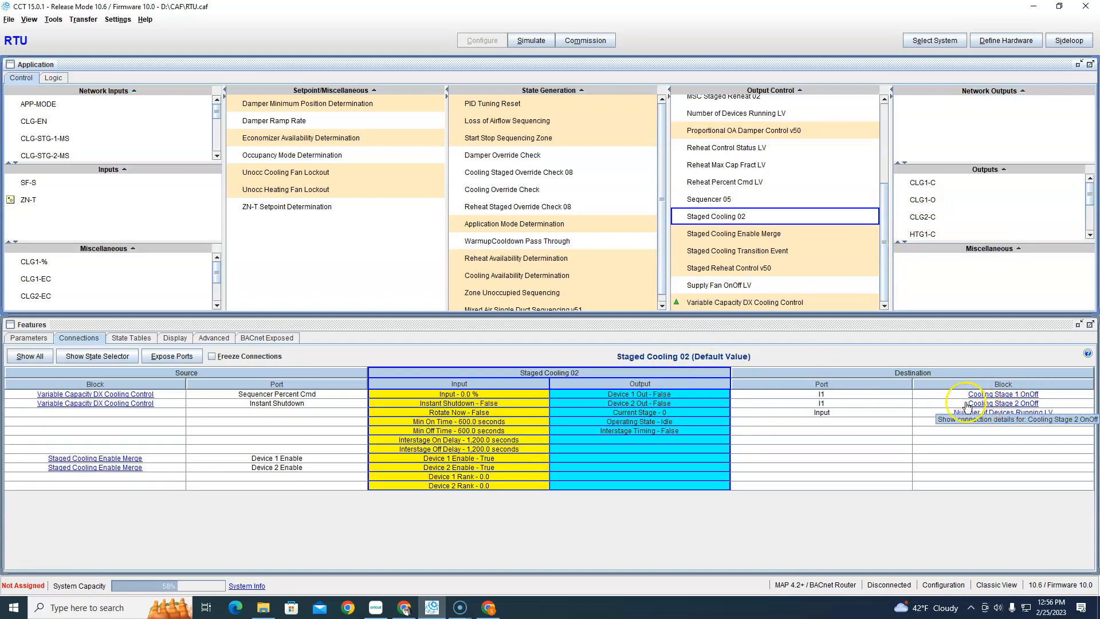
click(984, 404)
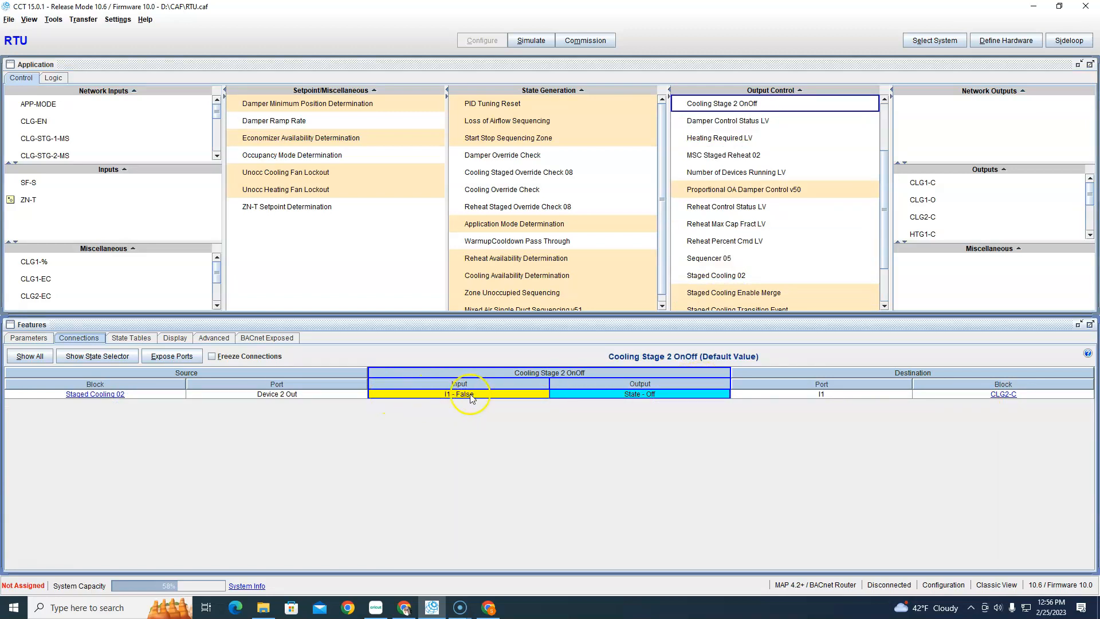
right_click(406, 394)
click(421, 400)
scroll(515, 355, down, 3)
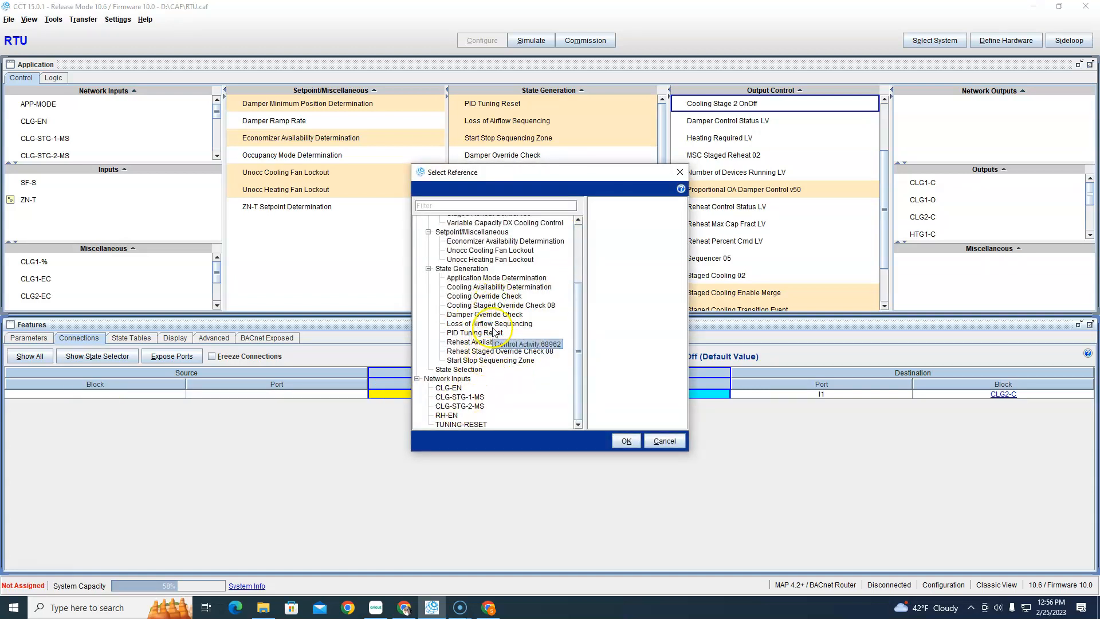
scroll(494, 332, up, 3)
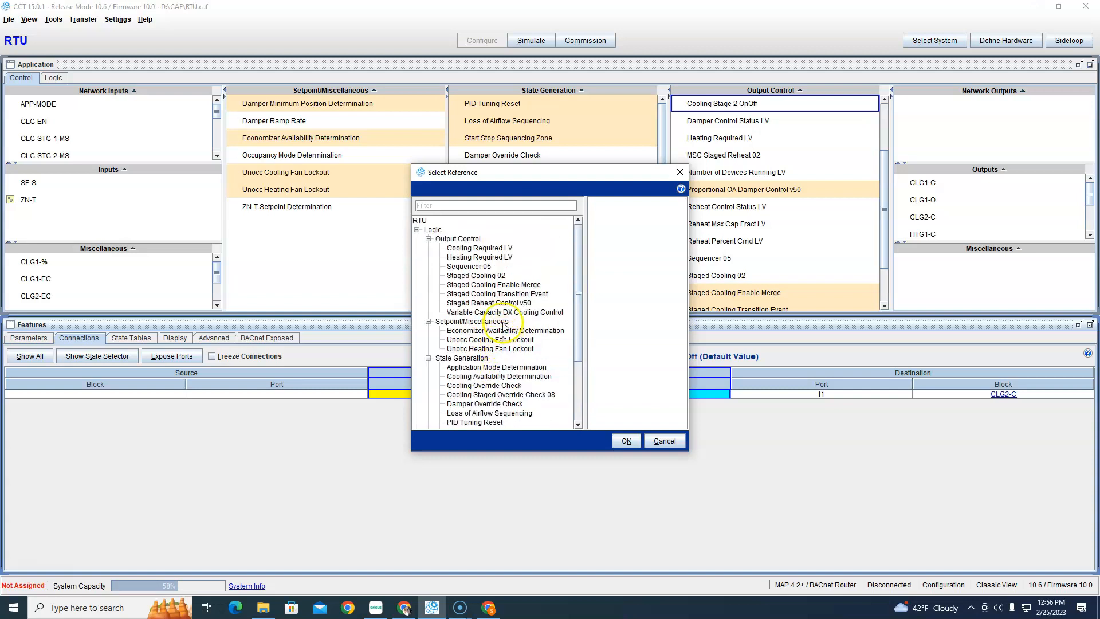
click(468, 266)
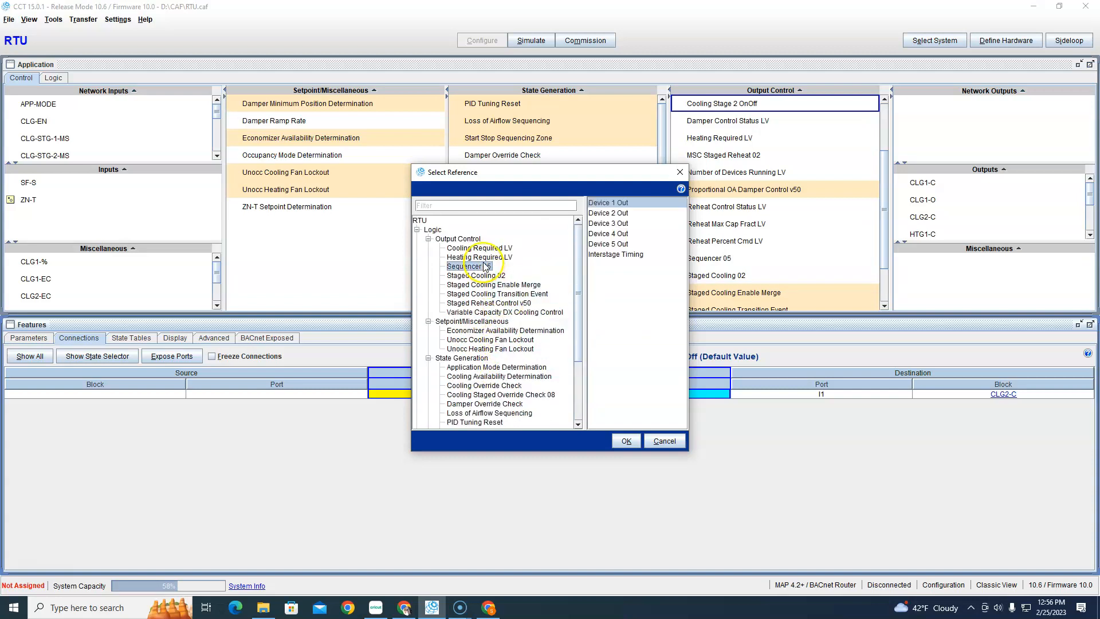
click(619, 245)
click(626, 440)
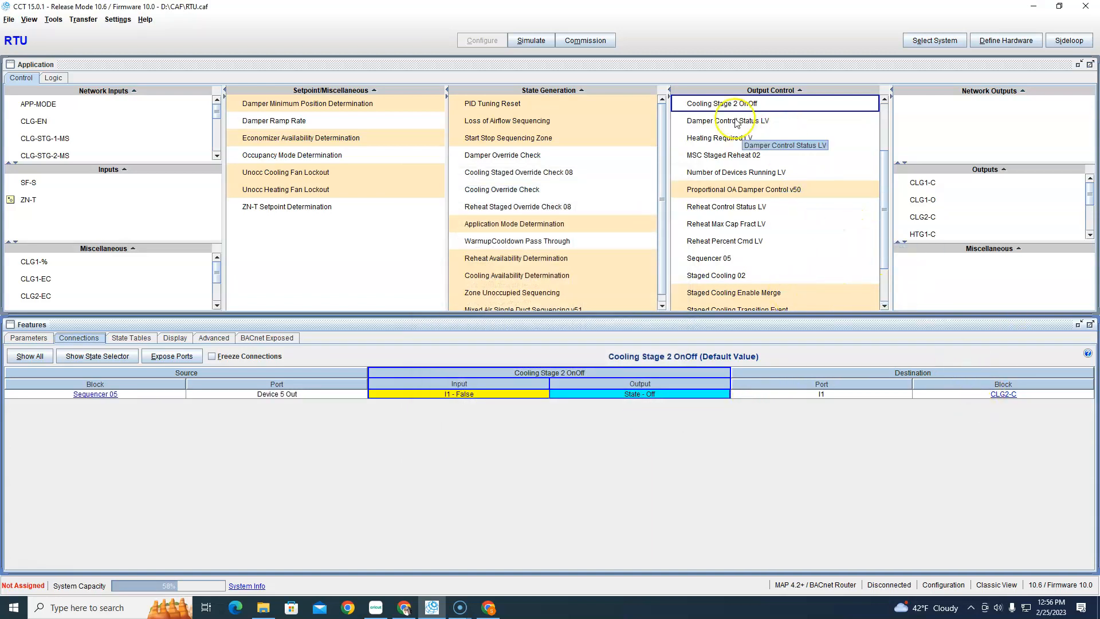
Start adding a module to Output Control and set the Activity container's count to 1
click(874, 90)
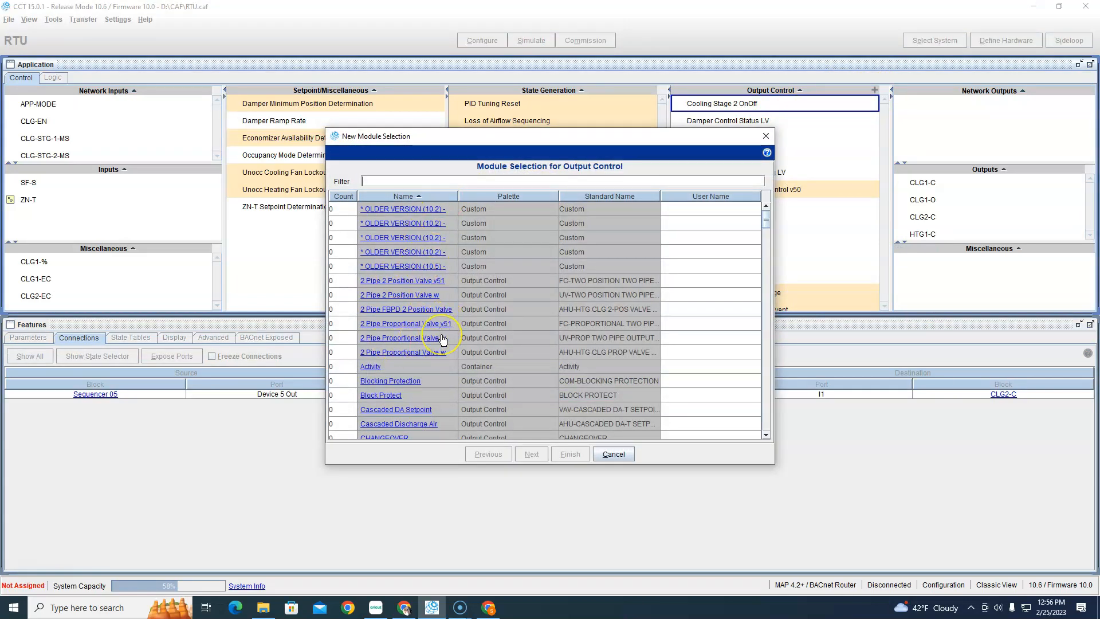
click(343, 367)
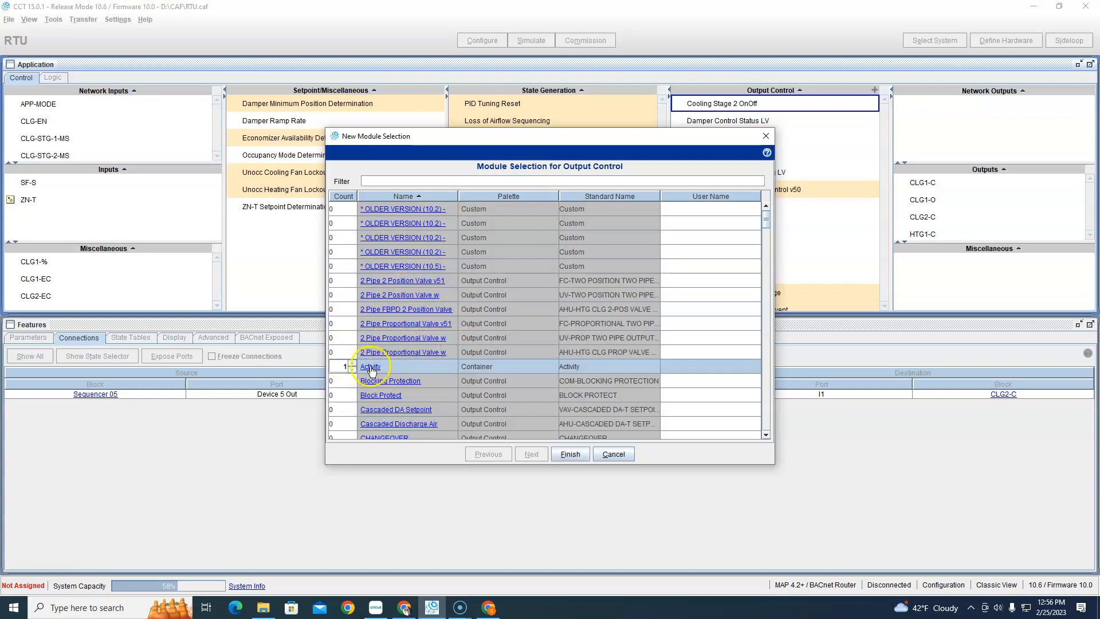
click(689, 368)
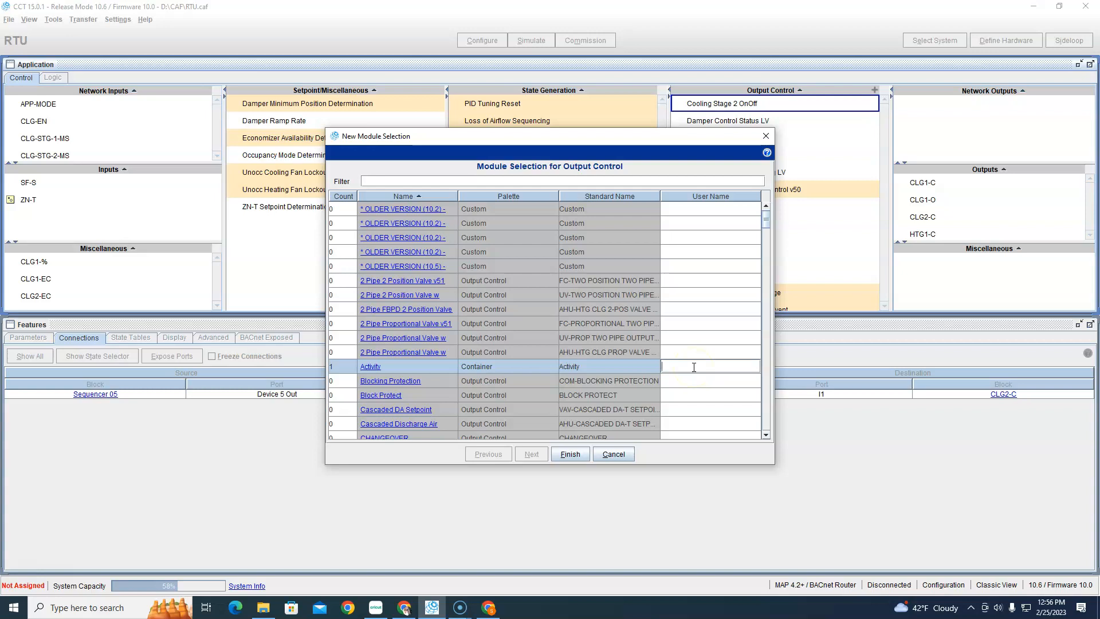
click(350, 368)
click(352, 370)
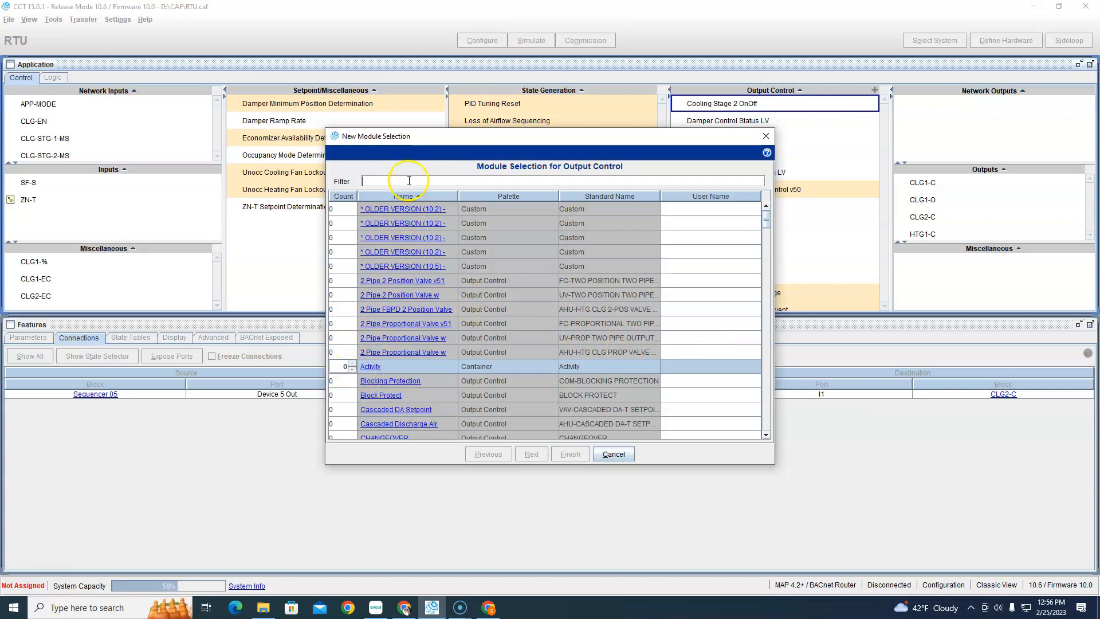
text(hy)
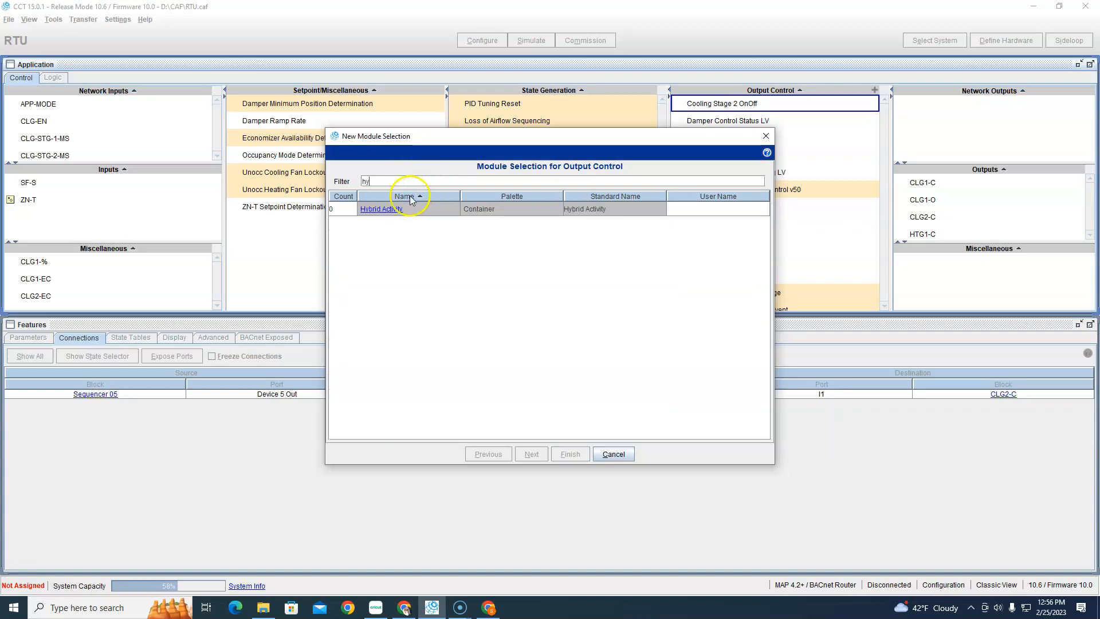
click(349, 209)
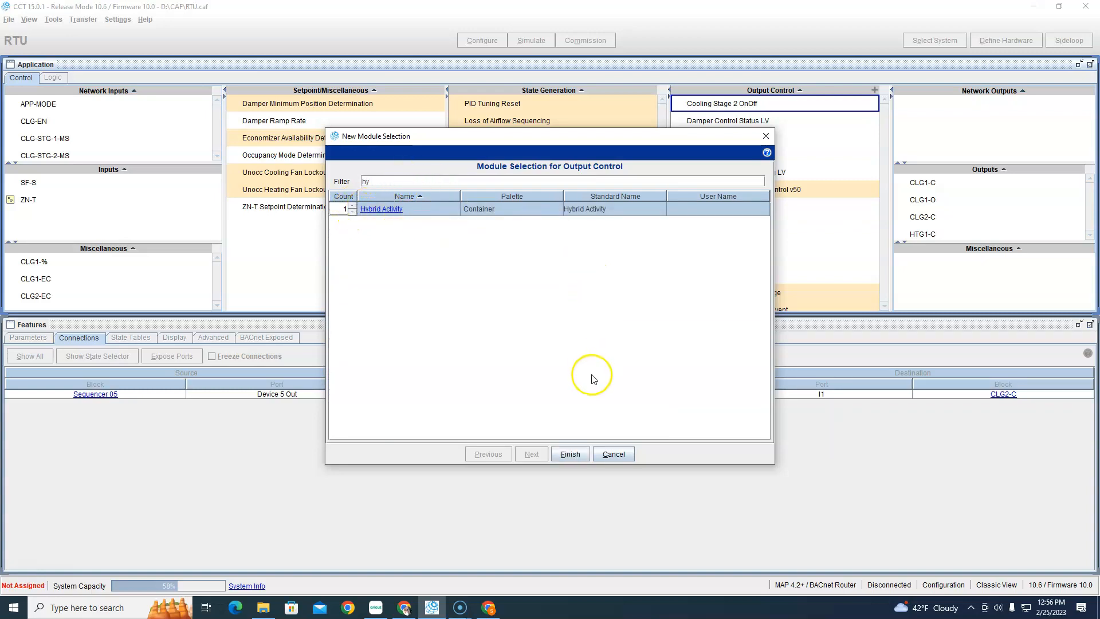
click(352, 212)
Filter the module list by "a" and add one Activity container to Output Control
key(BackSpace)
key(BackSpace)
text(a)
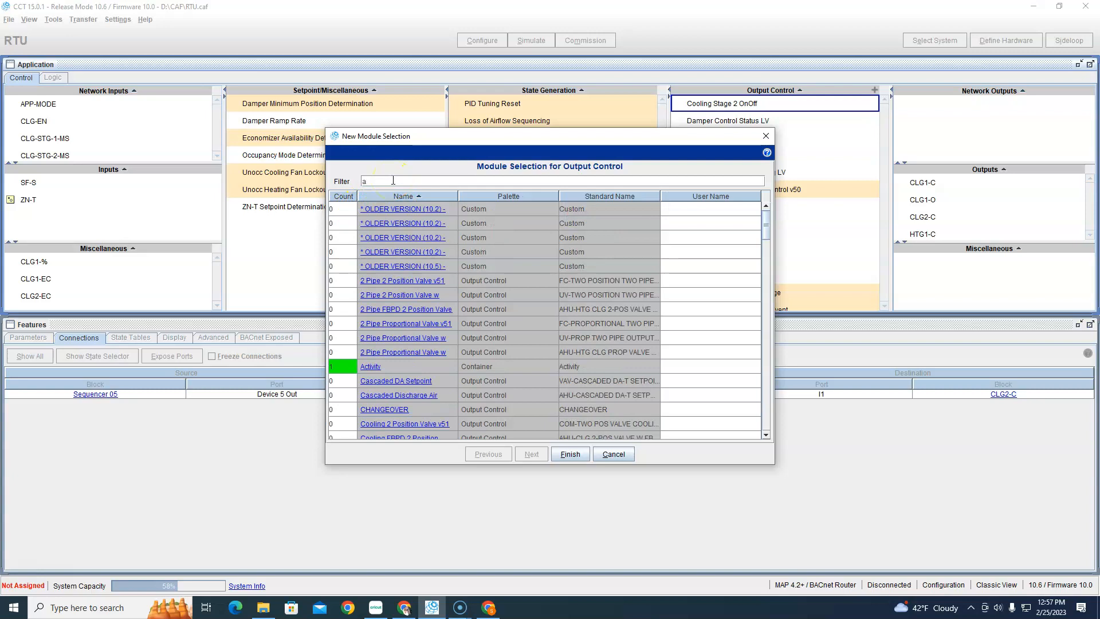
click(349, 367)
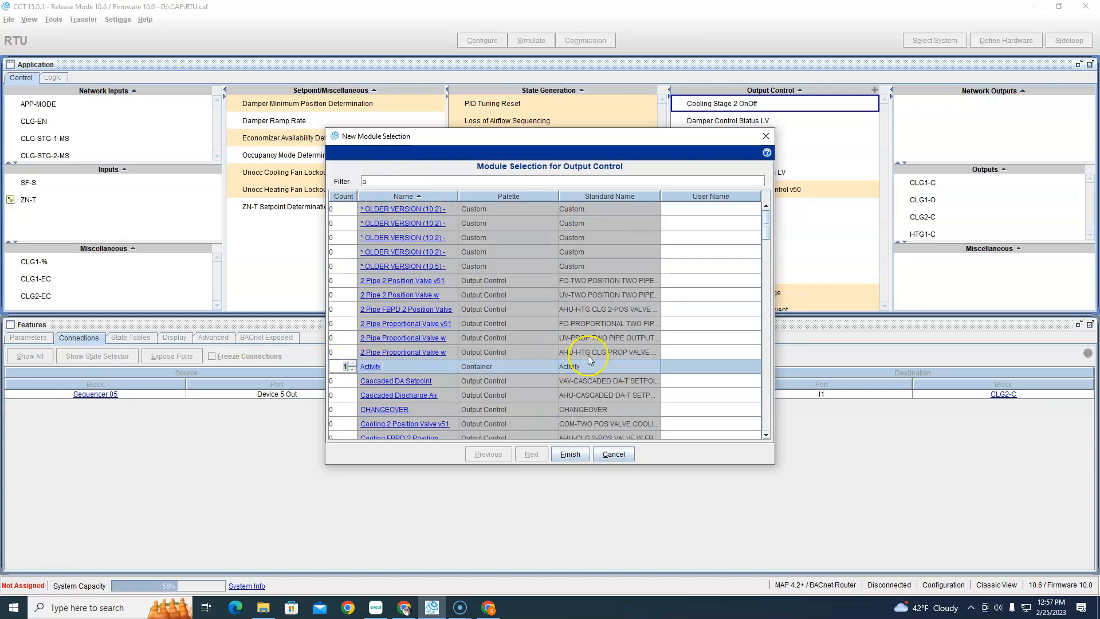
click(694, 369)
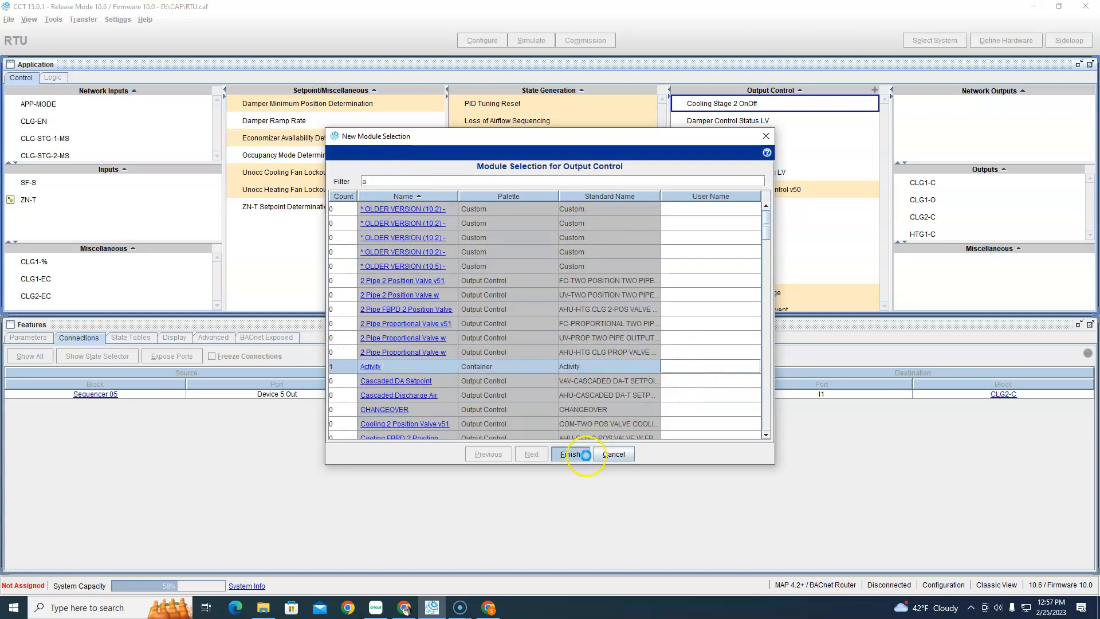
scroll(704, 175, up, 3)
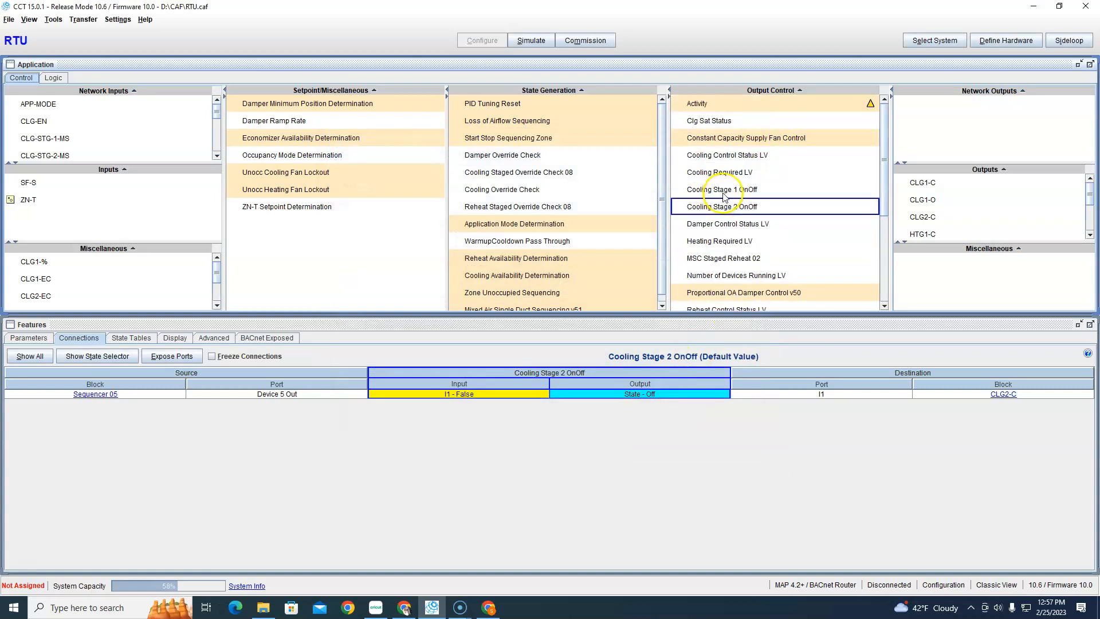
click(777, 109)
right_click(731, 104)
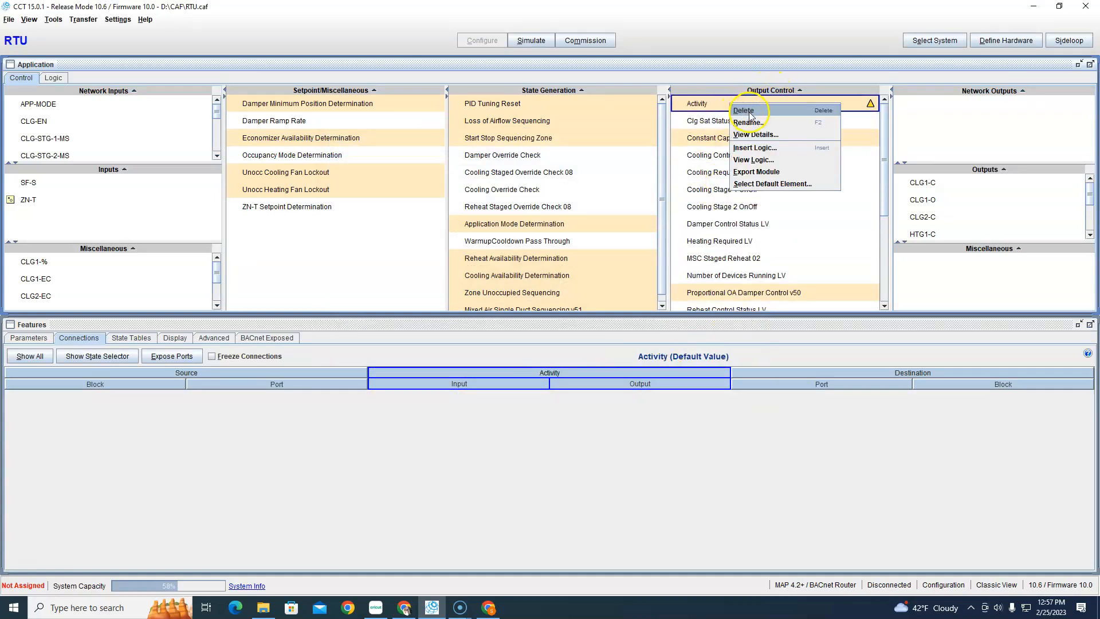
click(782, 148)
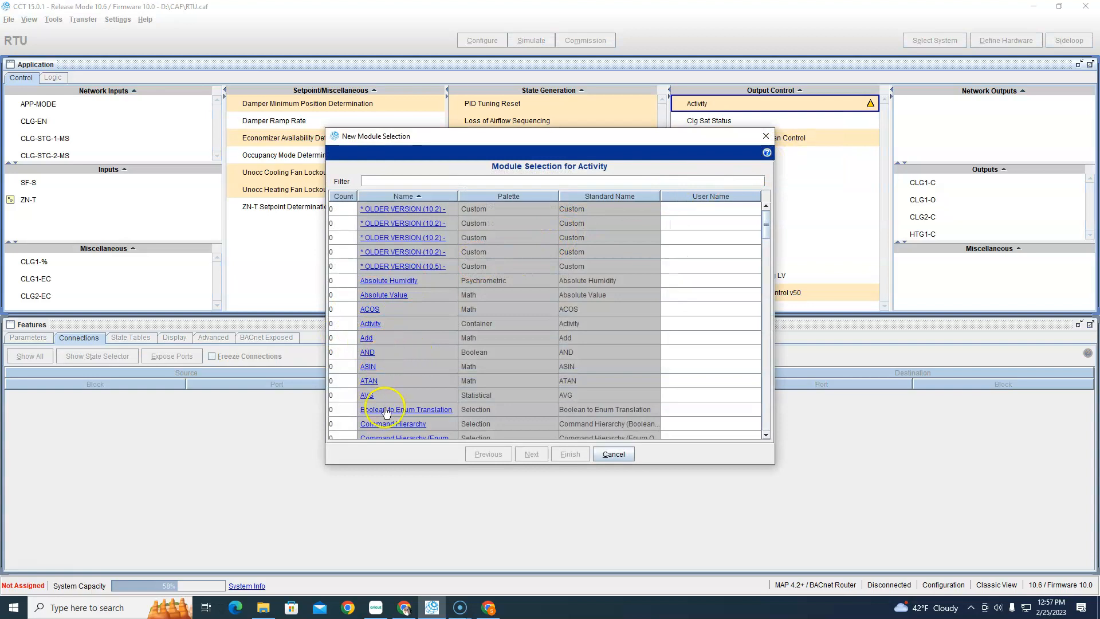
scroll(384, 293, down, 4)
scroll(368, 346, up, 4)
click(765, 135)
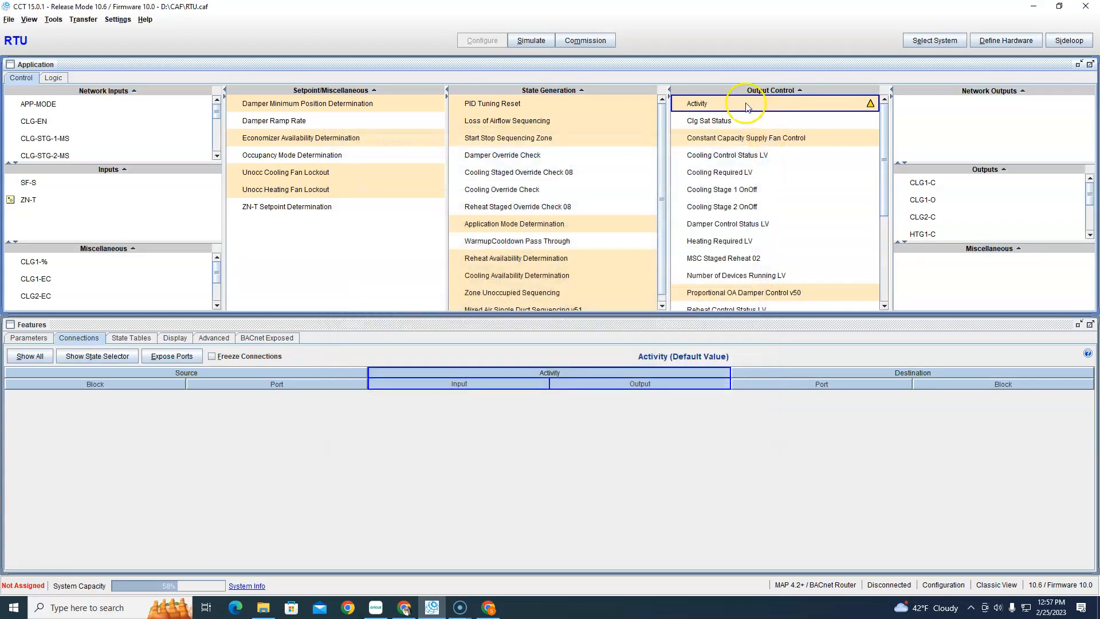
Display the Activity module's logic, clear the palette filter, and place an Input (Boolean) block in the empty diagram
right_click(746, 106)
click(782, 160)
click(34, 242)
drag(36, 208, 1, 209)
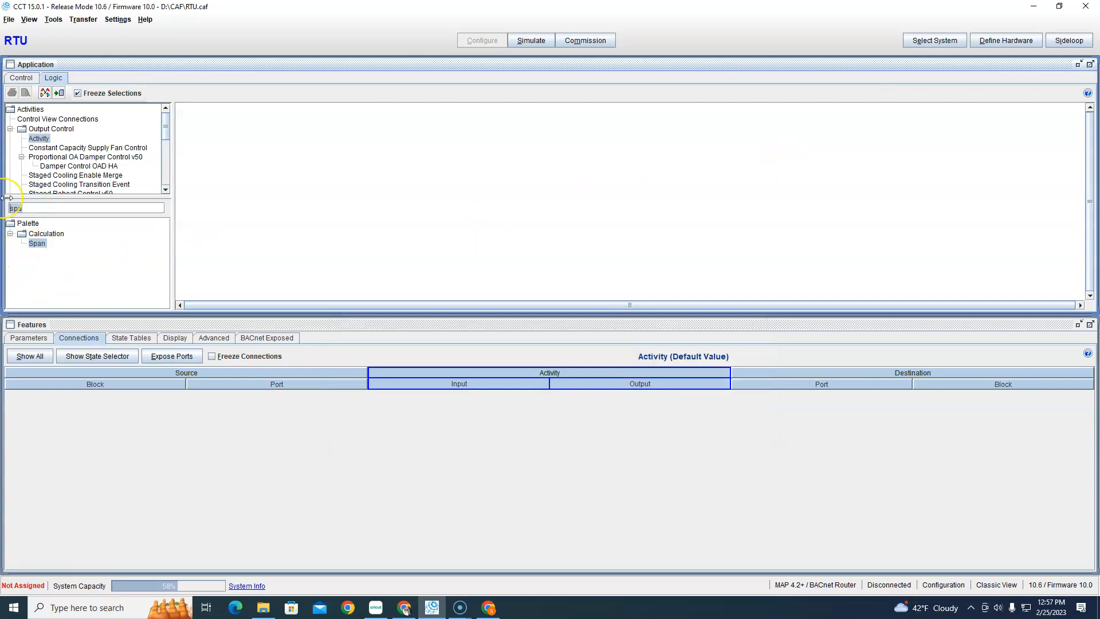
key(BackSpace)
drag(52, 262, 127, 262)
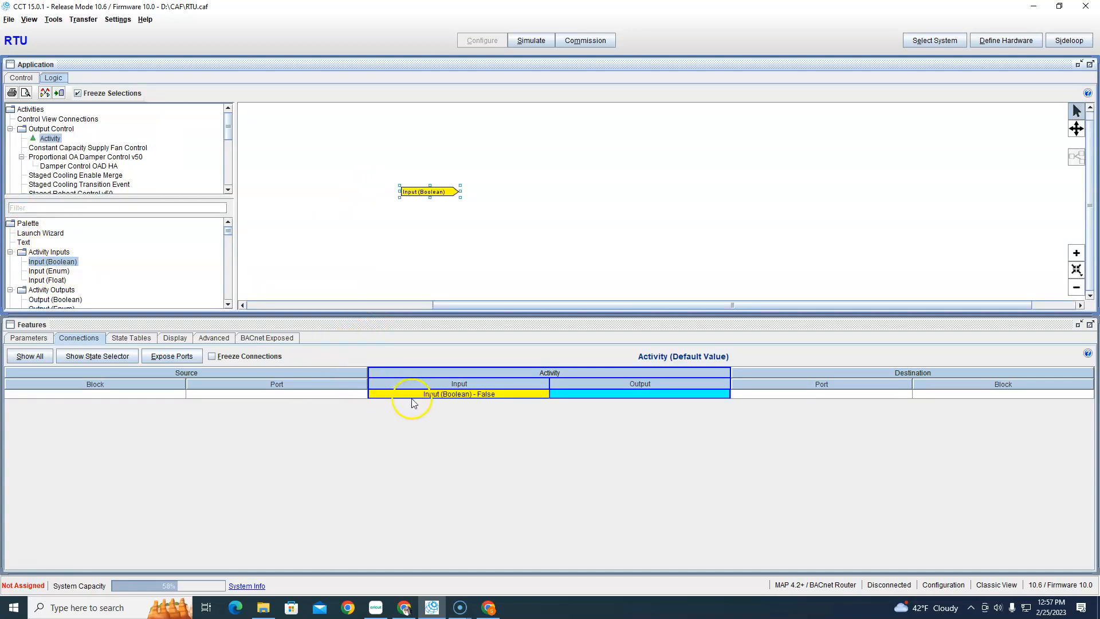
right_click(414, 402)
click(430, 404)
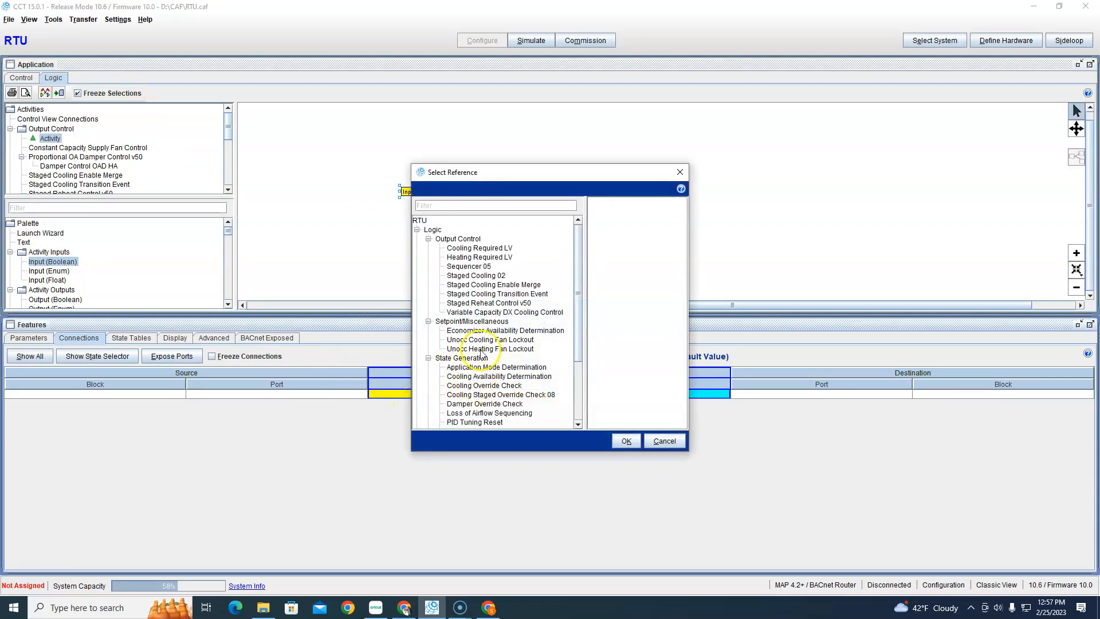
click(479, 267)
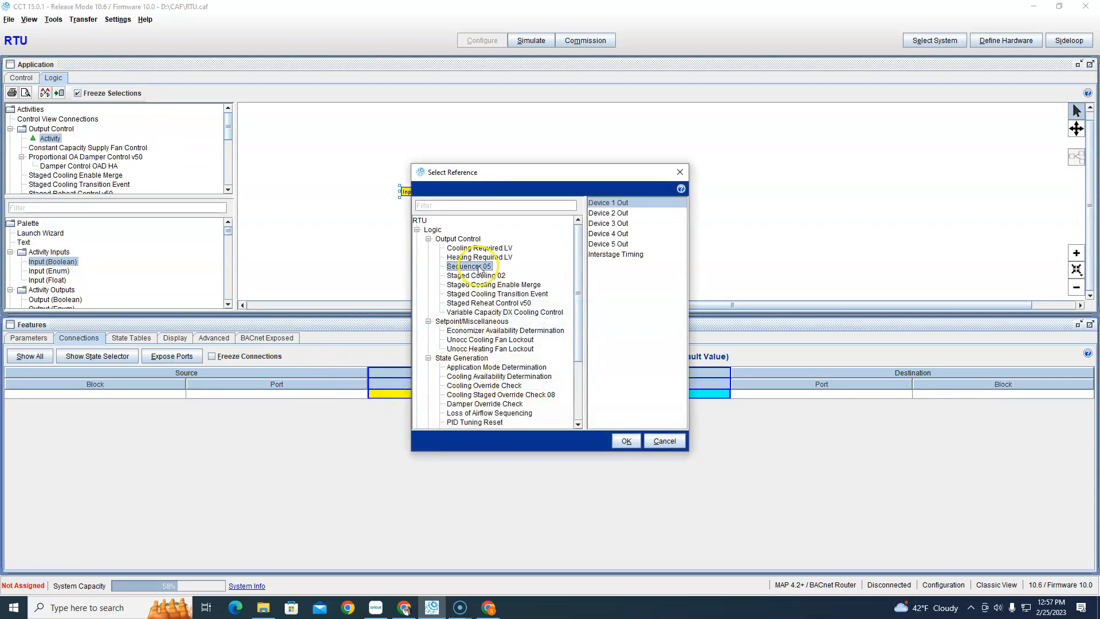
click(665, 441)
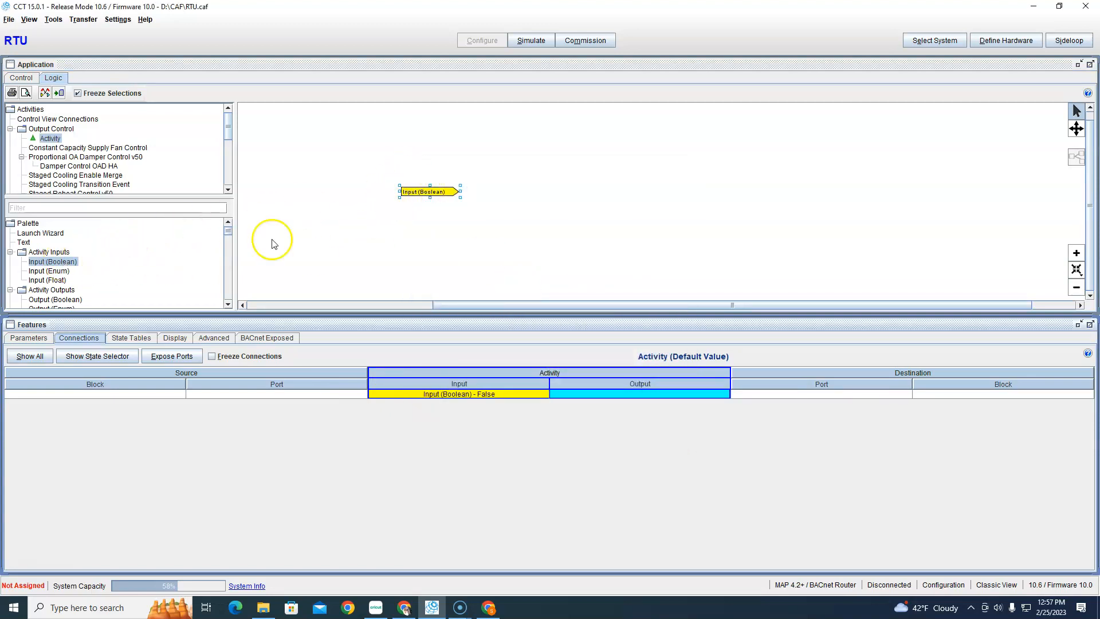
Duplicate the Input (Boolean) block until there are four, stacking the copies in a column below the original
right_click(434, 194)
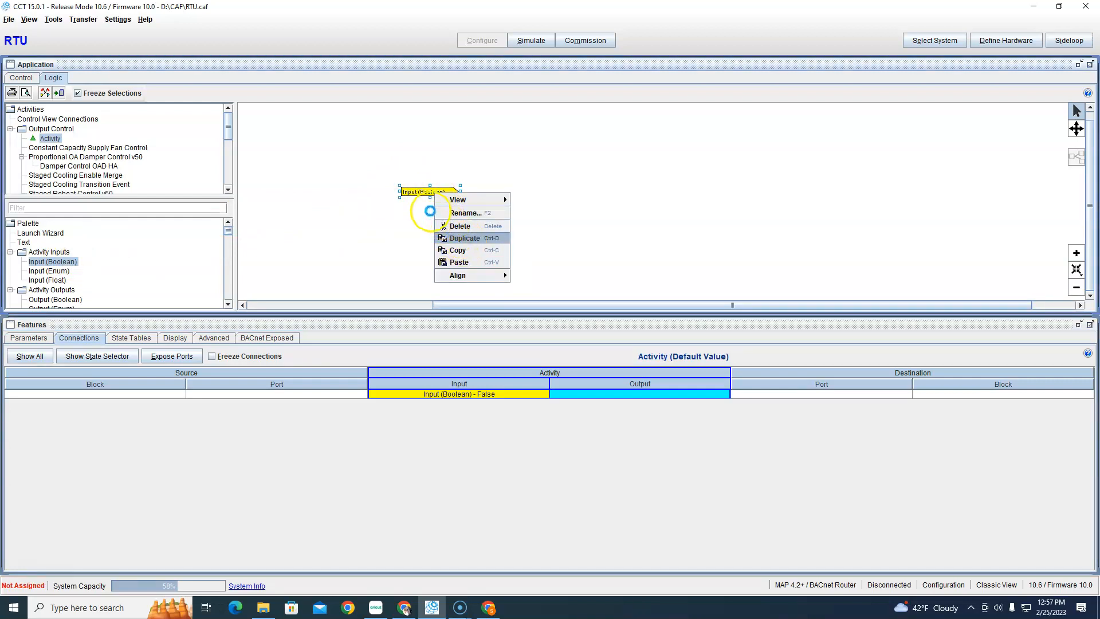
click(451, 227)
drag(435, 183, 427, 211)
drag(388, 170, 481, 228)
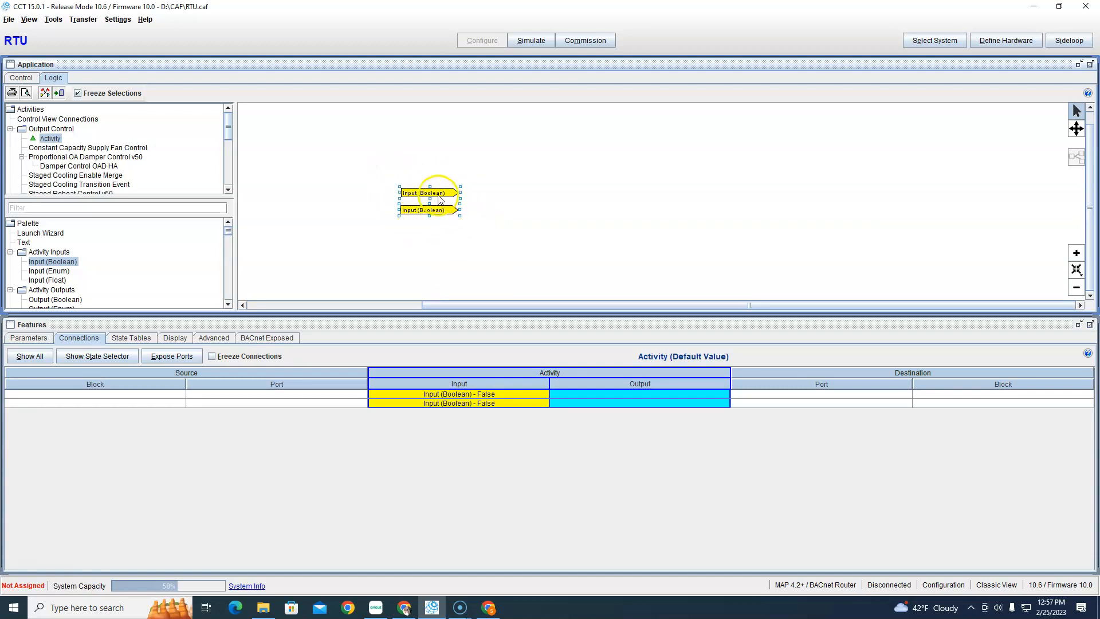
right_click(436, 195)
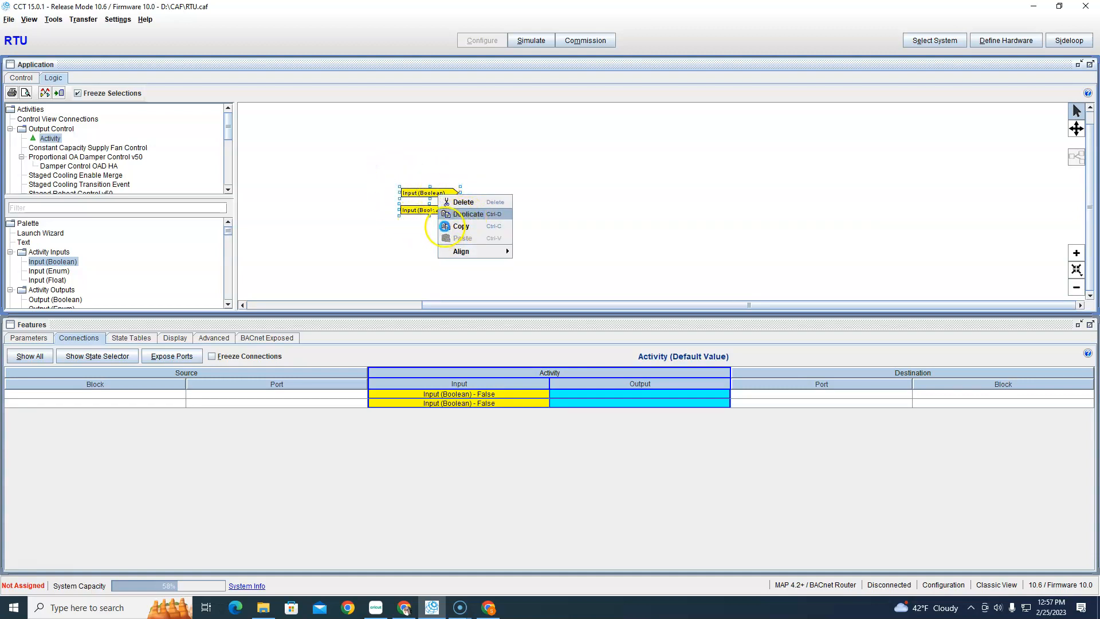
click(447, 217)
drag(438, 180, 430, 226)
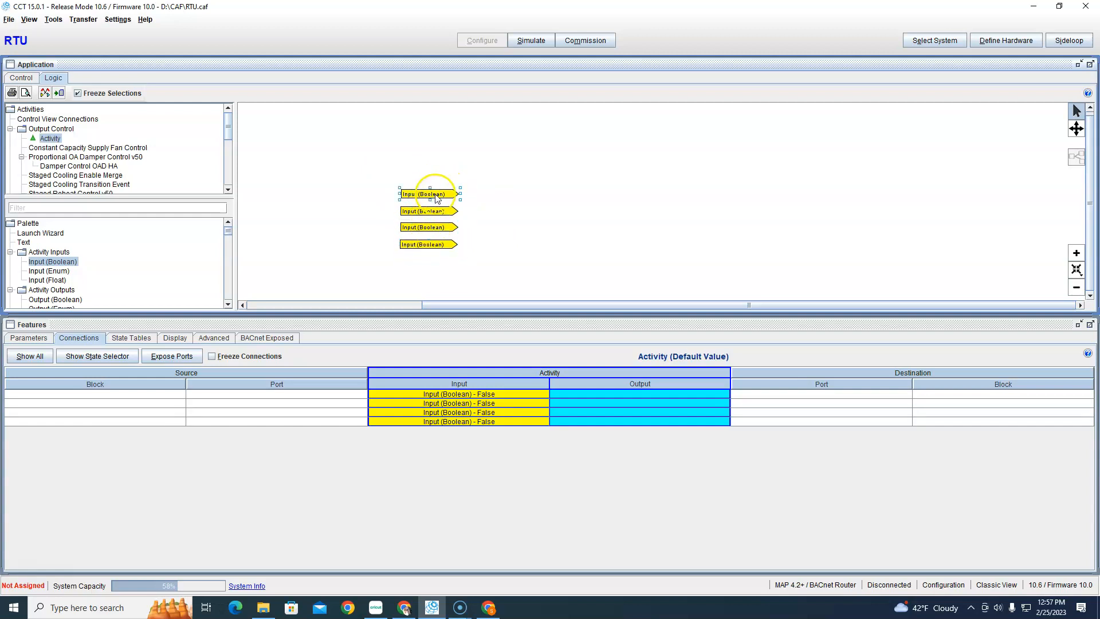
Name the uppermost Boolean input STG1 in its details and apply the change
double_click(435, 196)
click(122, 36)
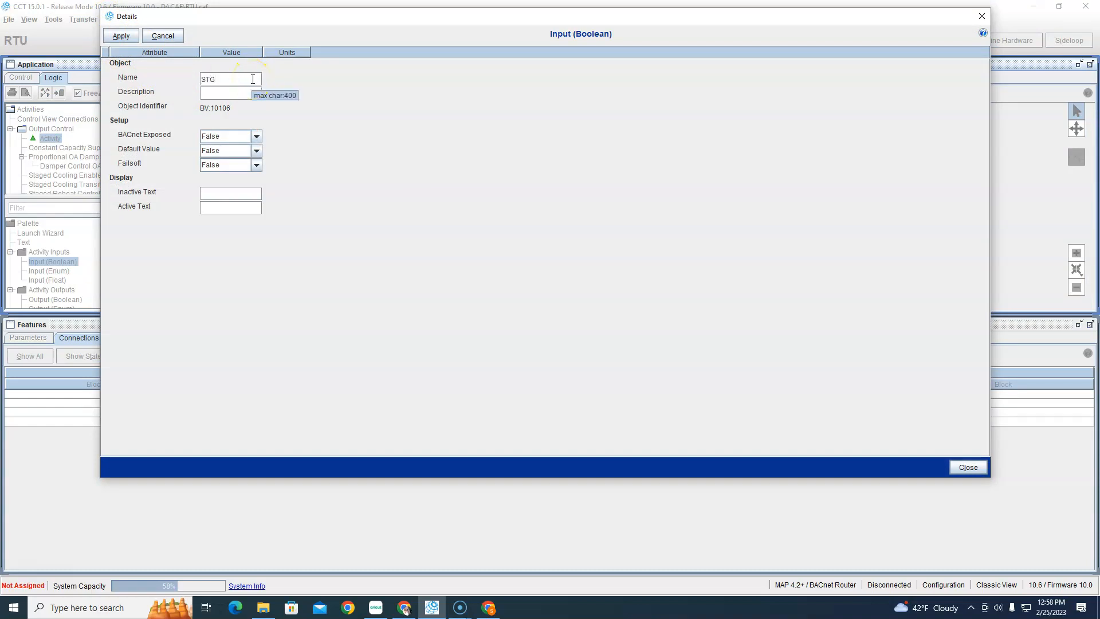
click(119, 34)
click(119, 35)
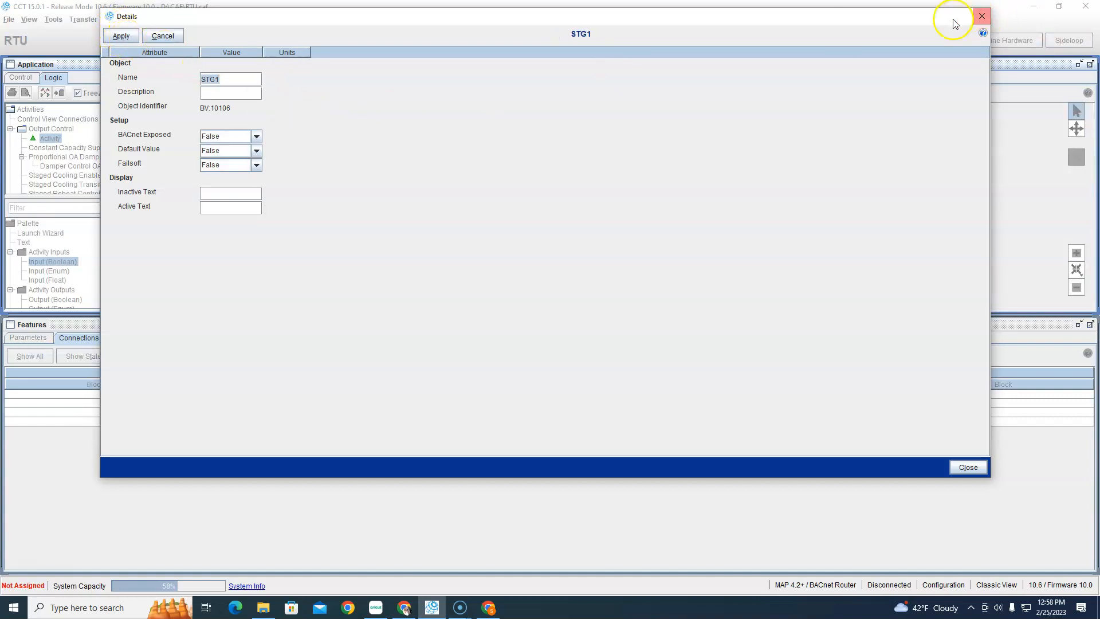
click(121, 36)
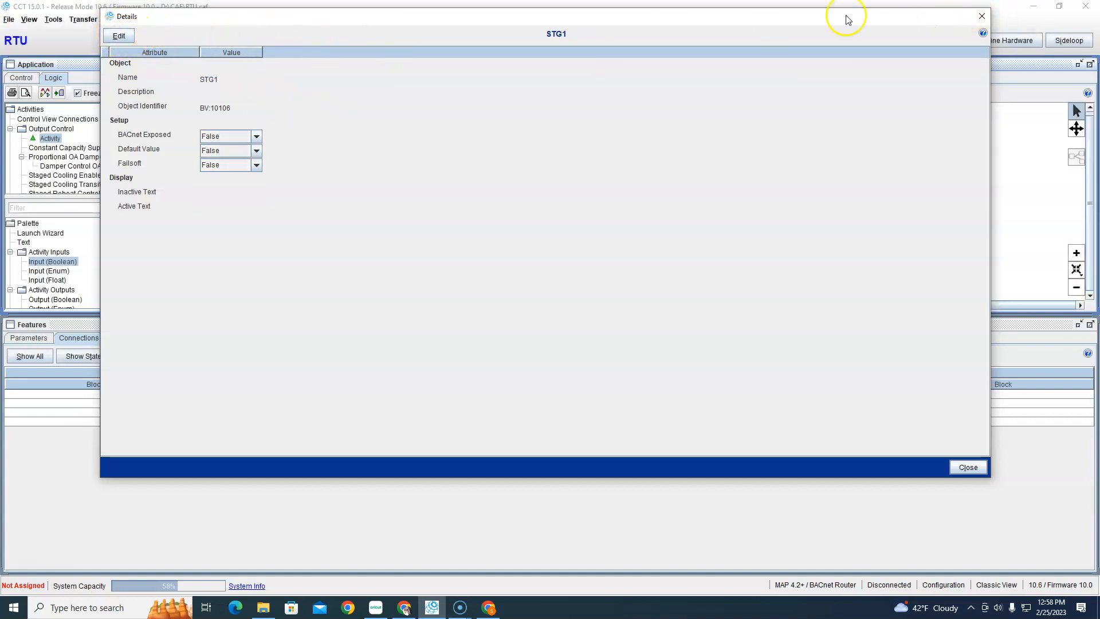
click(981, 16)
Name the second Boolean input STG2 and close its details
click(410, 214)
double_click(410, 216)
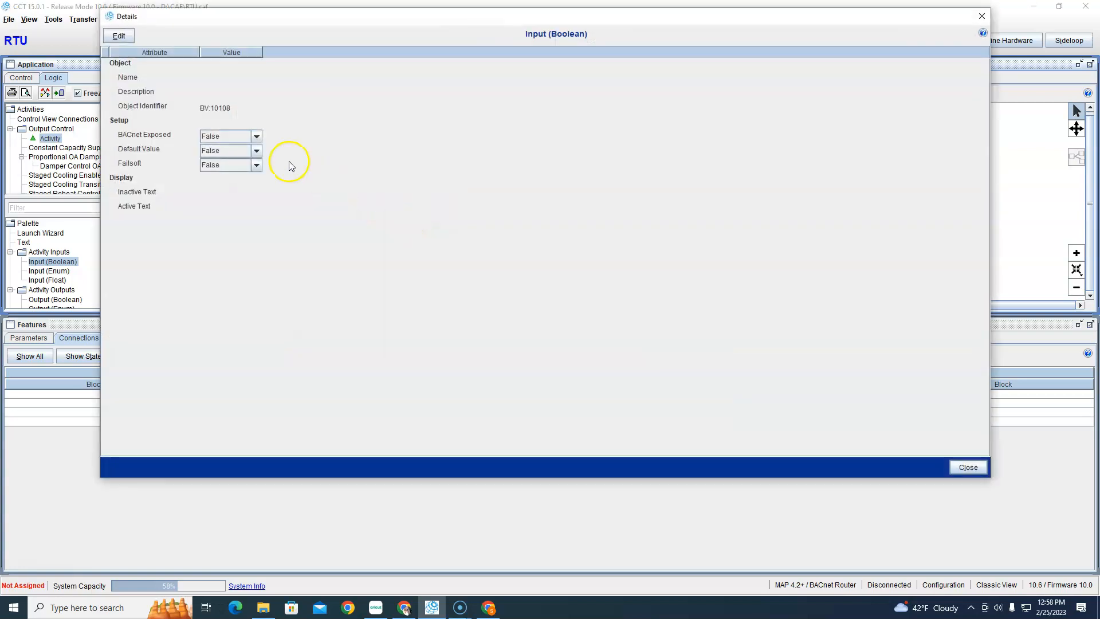
click(119, 37)
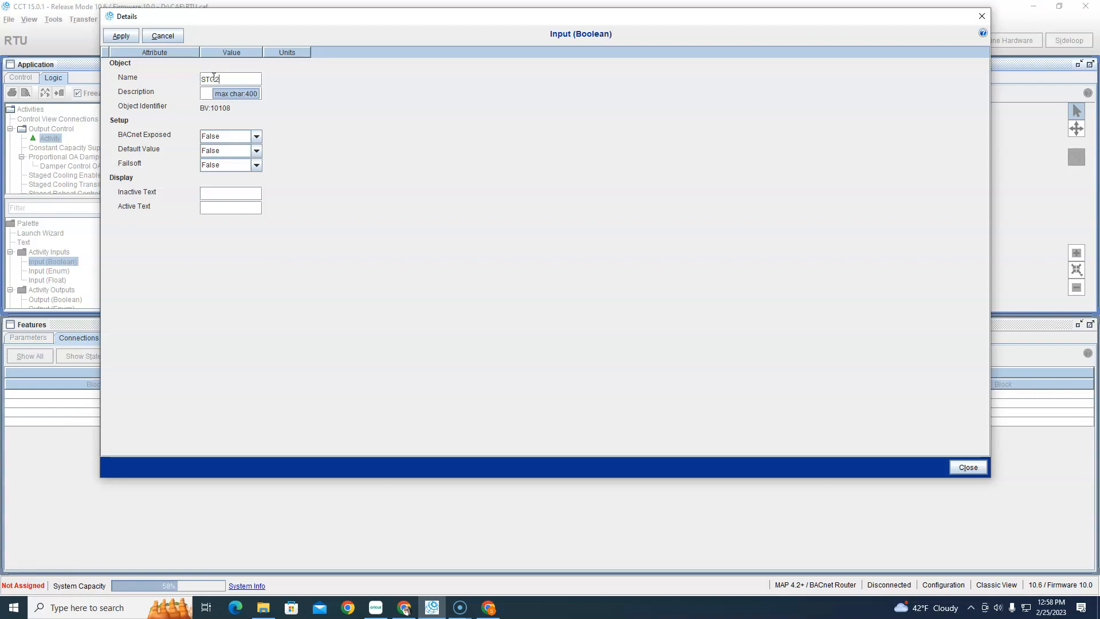
click(121, 35)
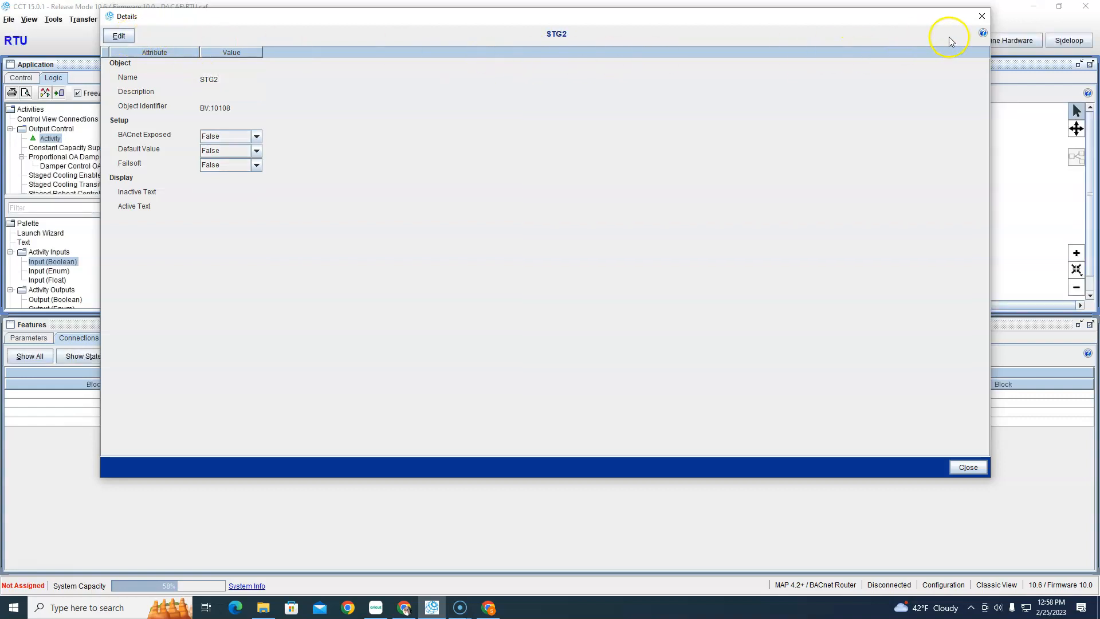
click(981, 16)
Name the third Boolean input STG3 and close its details
double_click(424, 232)
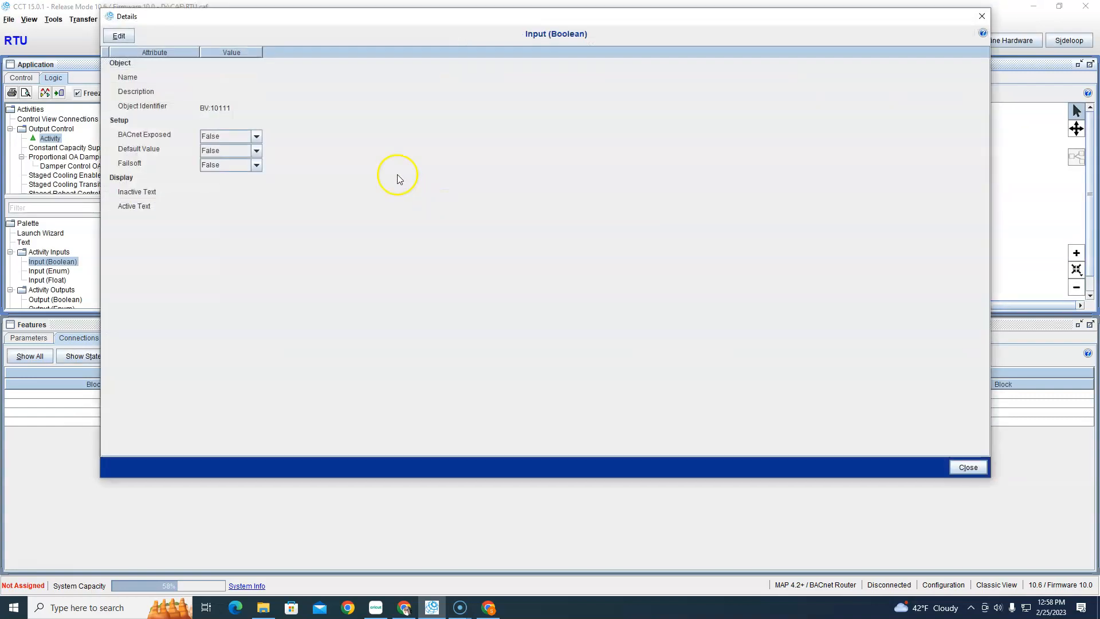
click(120, 36)
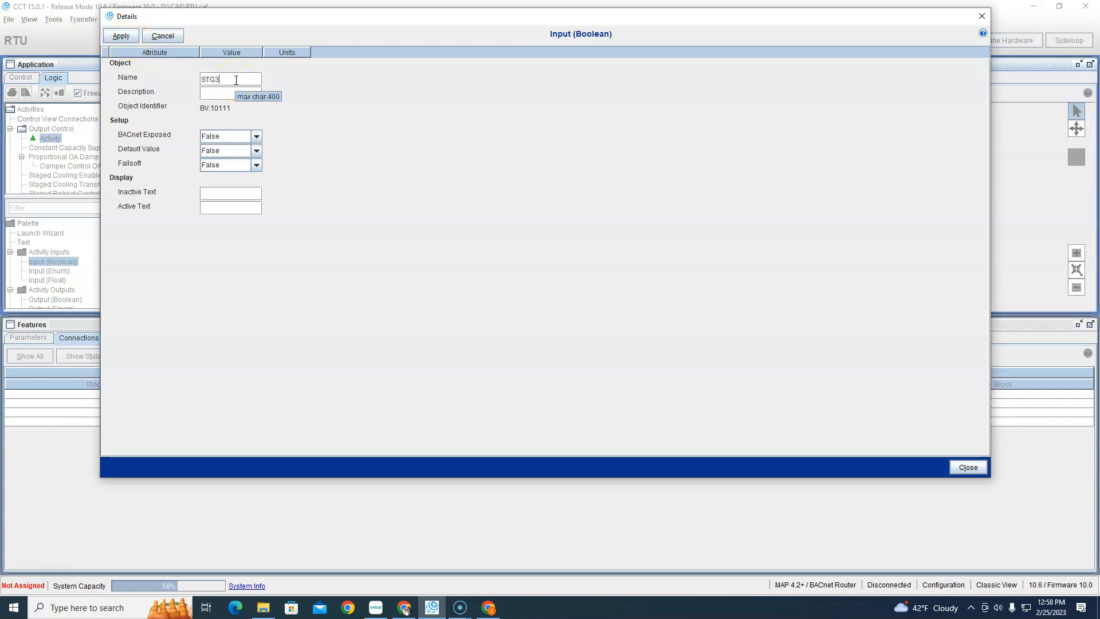
click(104, 31)
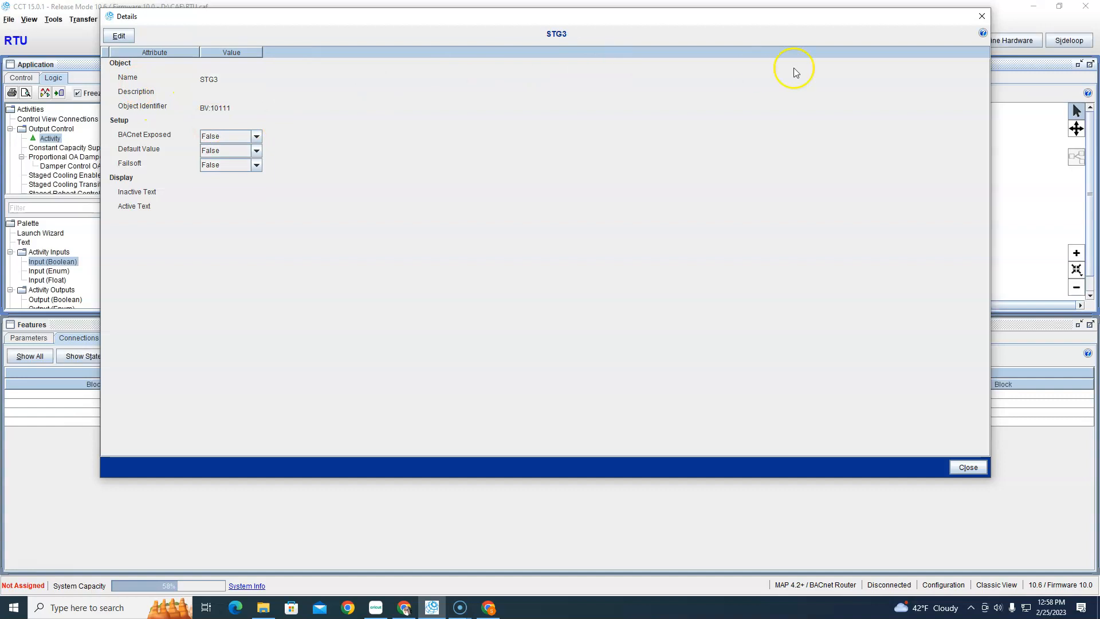
click(982, 16)
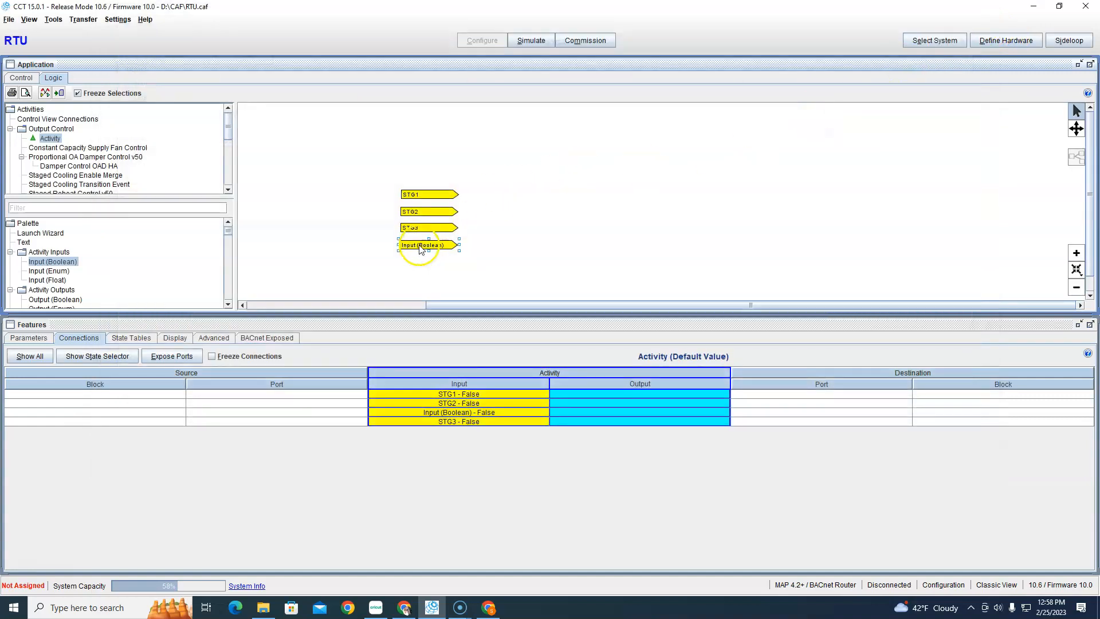
Name the fourth Boolean input STG4 and close its details
double_click(430, 245)
click(120, 35)
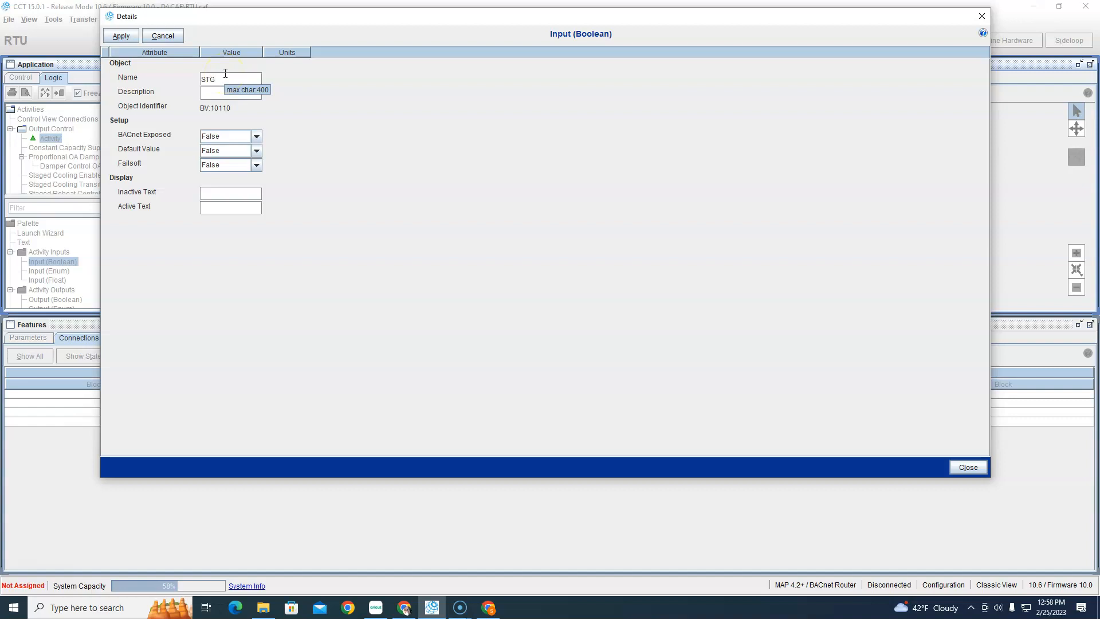
click(121, 37)
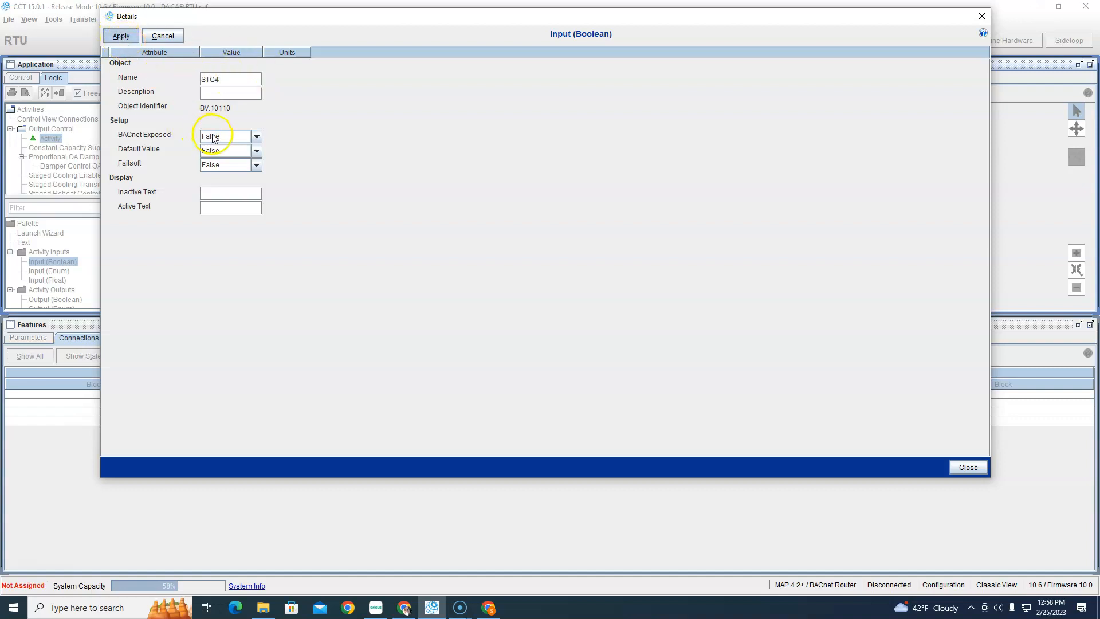
click(982, 16)
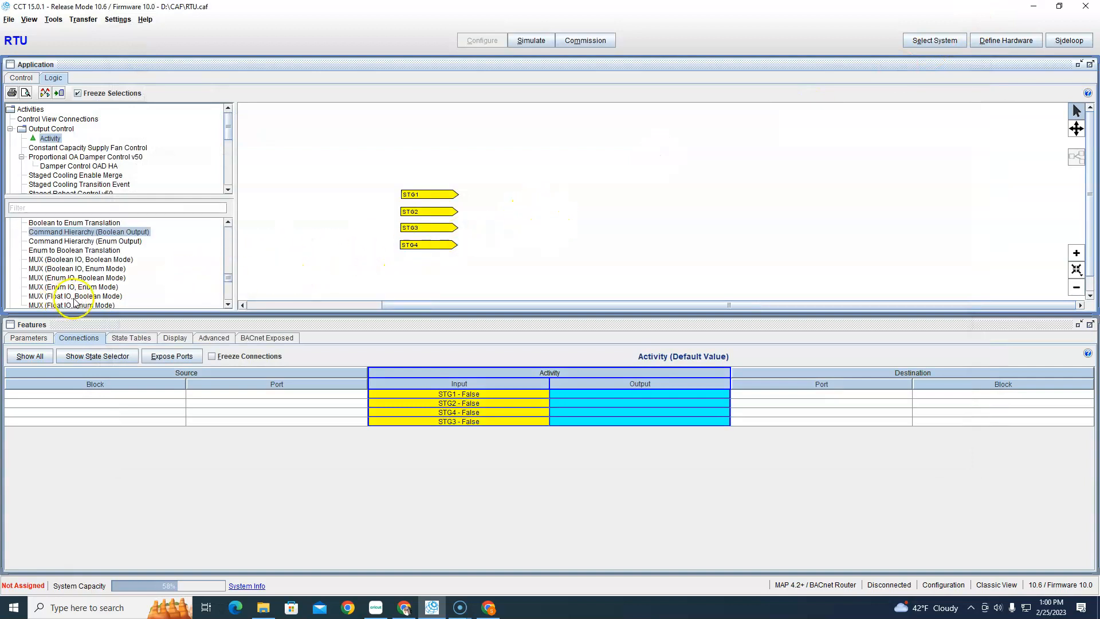
Place a MUX (Float IO, Boolean Mode) block beside the inputs and connect STG1 to its Mode input
click(80, 297)
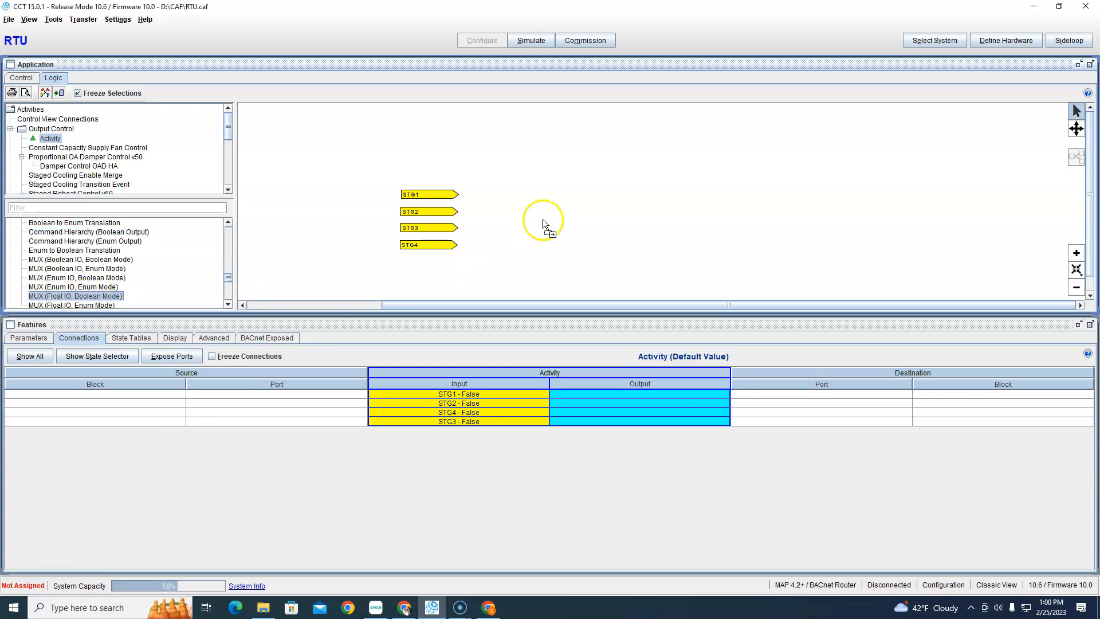
drag(553, 196, 553, 205)
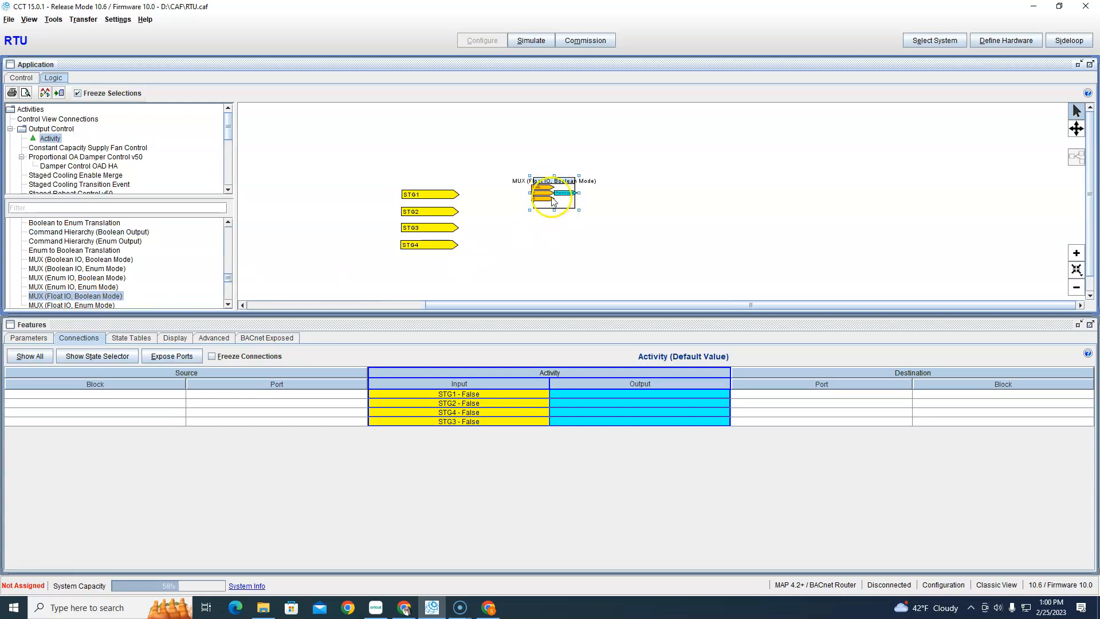
drag(456, 194, 535, 187)
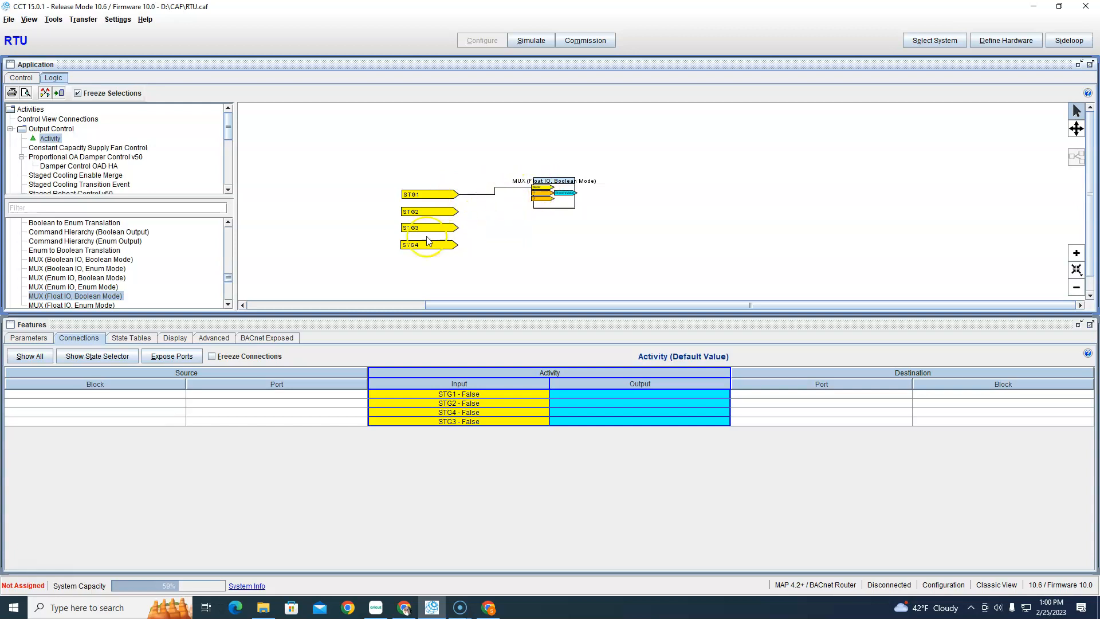
Duplicate the MUX (Float IO, Boolean Mode) block until there are four, stacking the copies in a column below it
right_click(552, 203)
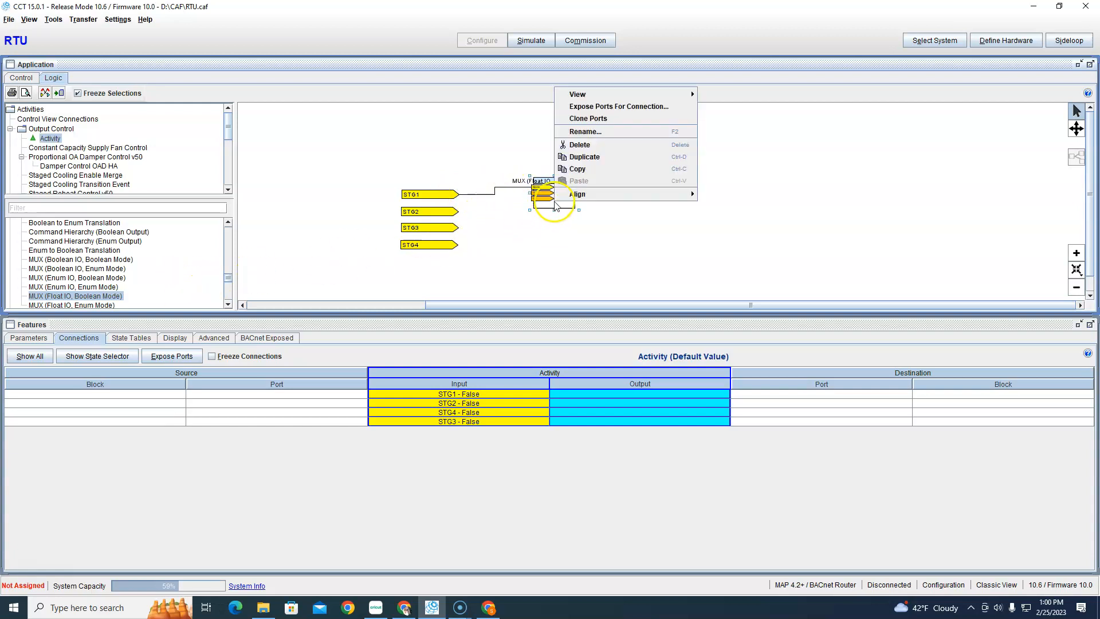
click(596, 158)
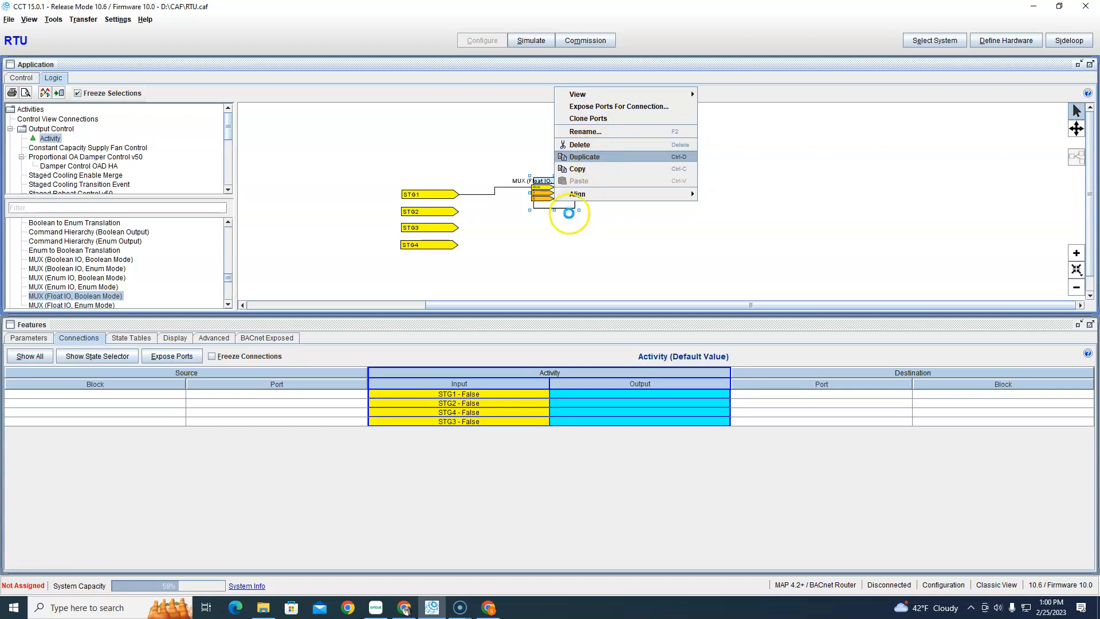
drag(561, 183, 547, 232)
drag(518, 165, 584, 246)
right_click(567, 202)
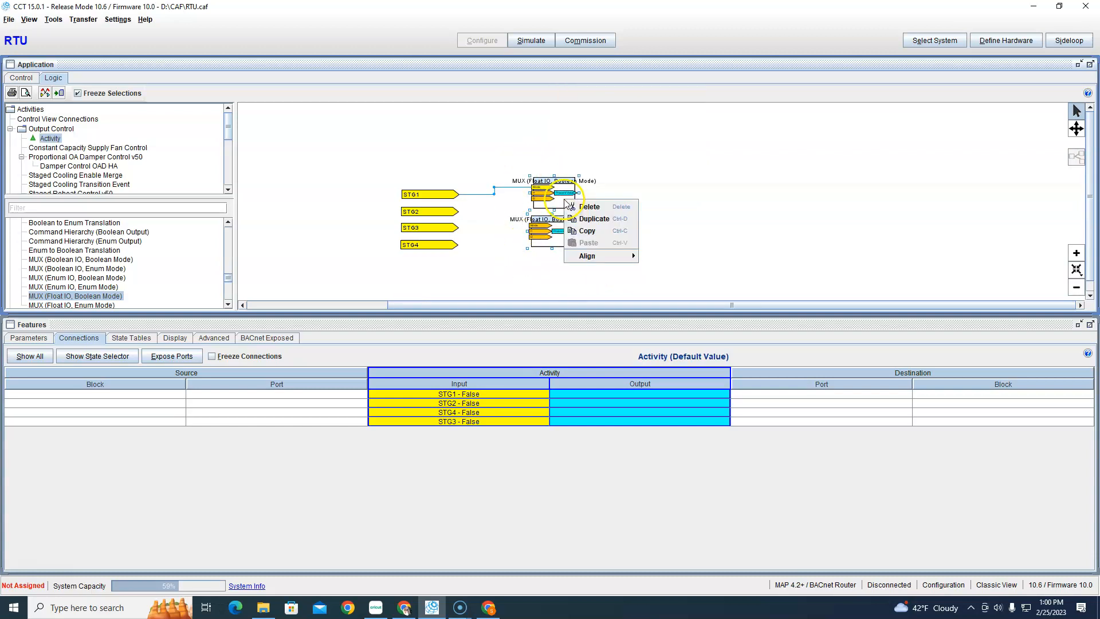
click(589, 218)
drag(568, 194, 556, 278)
Connect STG2, STG3 and STG4 to the Mode inputs of the second, third and fourth MUX blocks respectively
drag(453, 211, 537, 226)
drag(451, 228, 536, 259)
drag(452, 245, 533, 297)
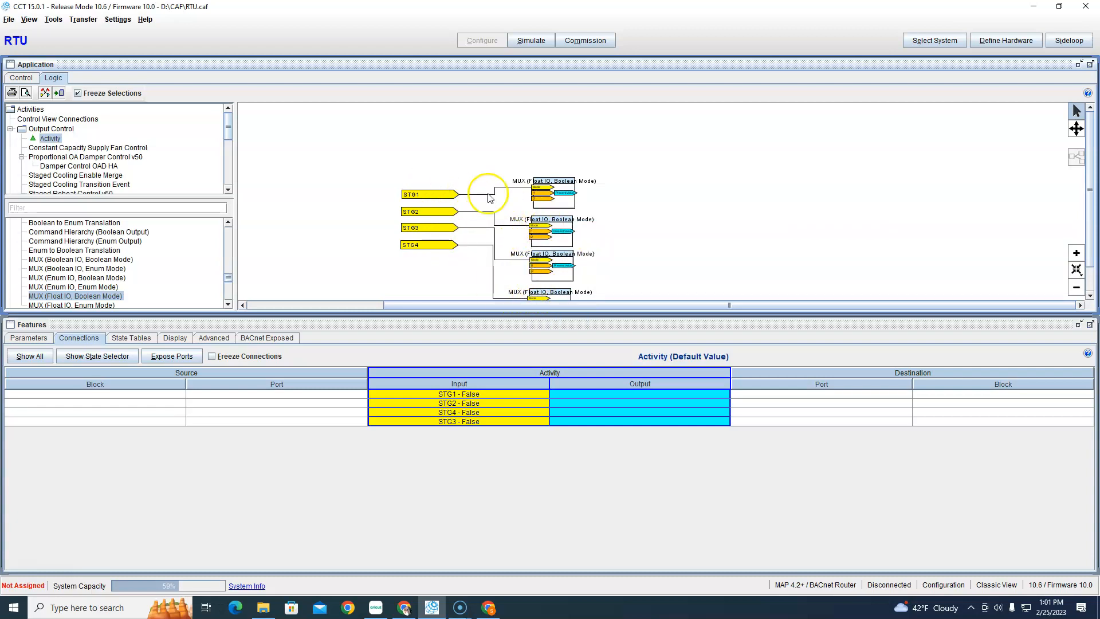
Set the I2 default value of the MUX fed by STG1 to 15 and apply it
double_click(554, 203)
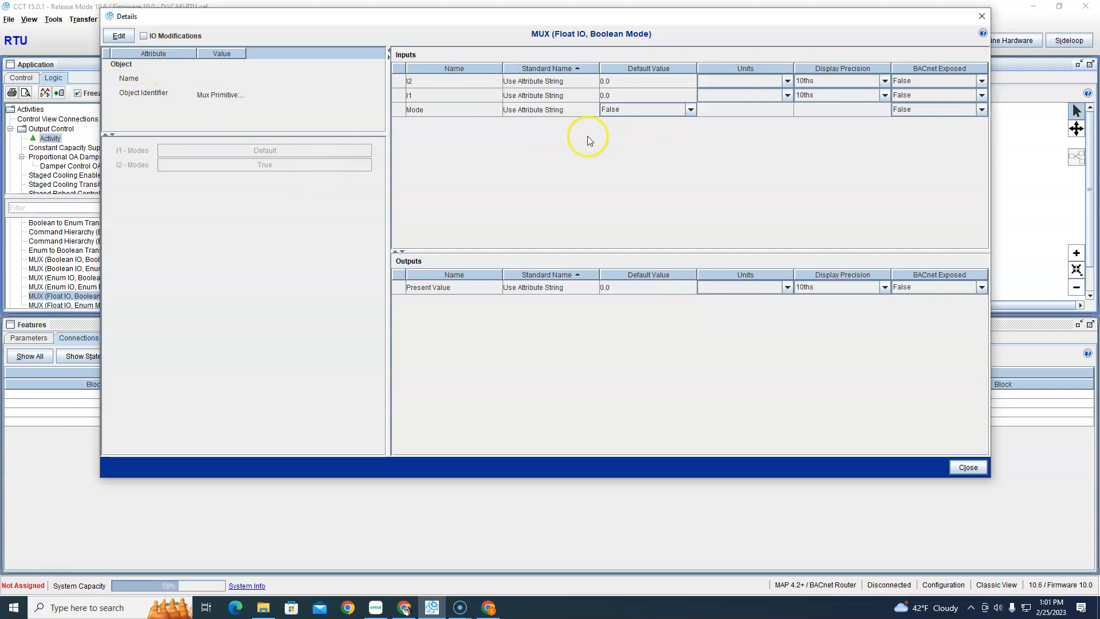
click(119, 37)
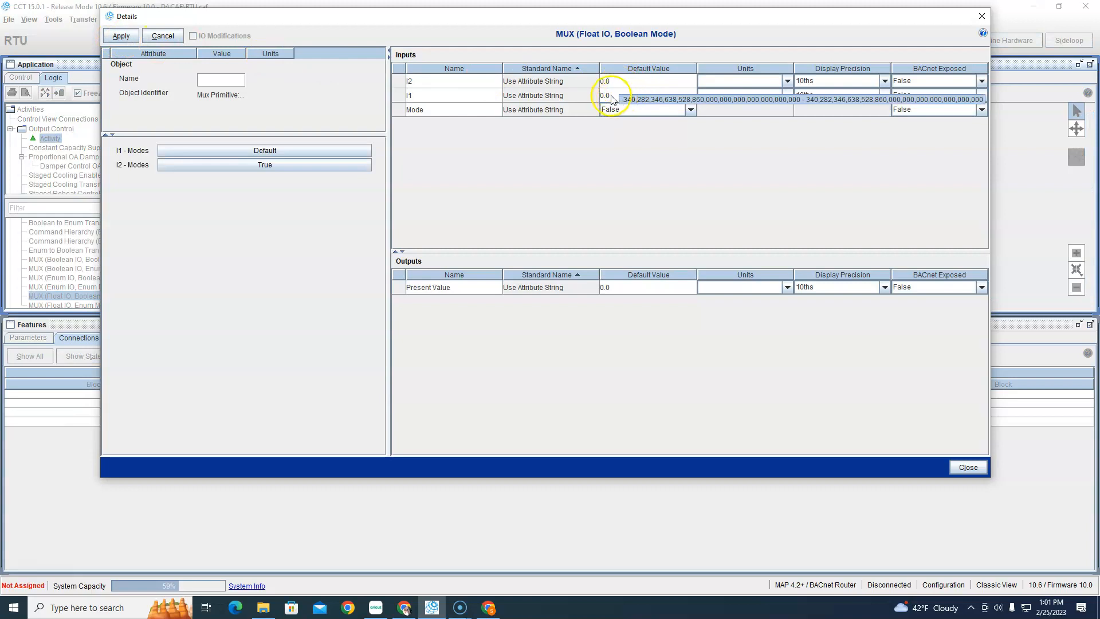
click(611, 82)
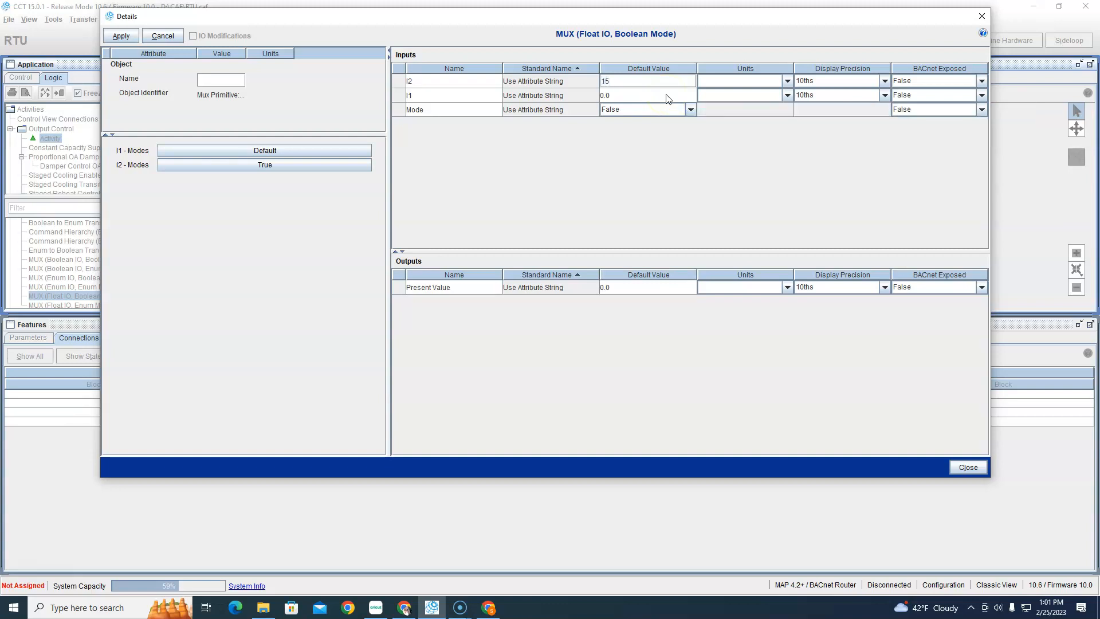
click(119, 36)
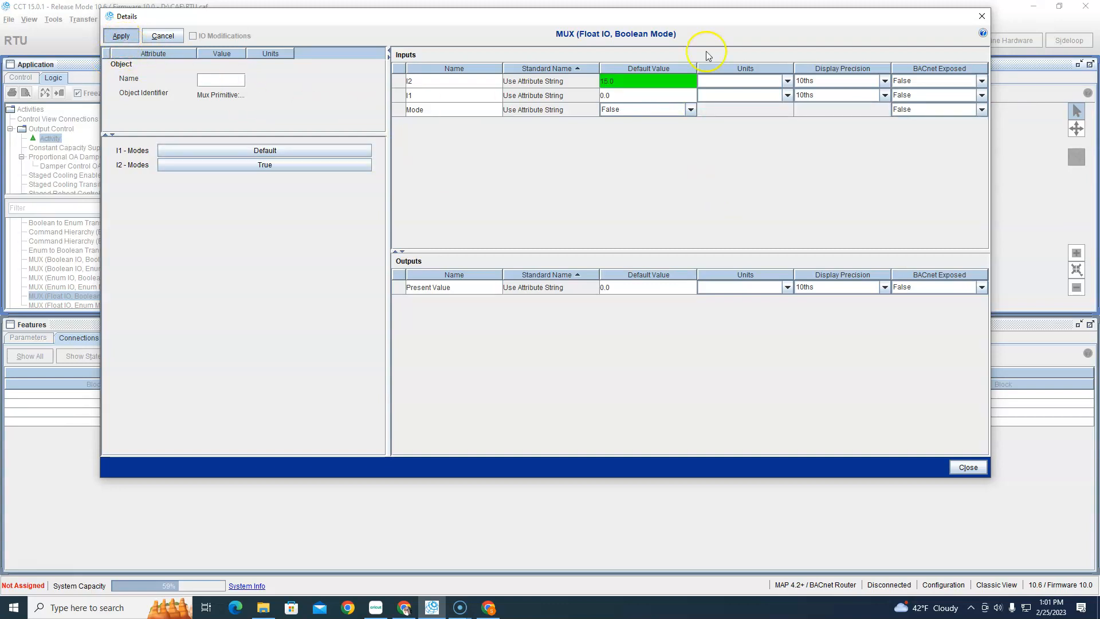
click(981, 16)
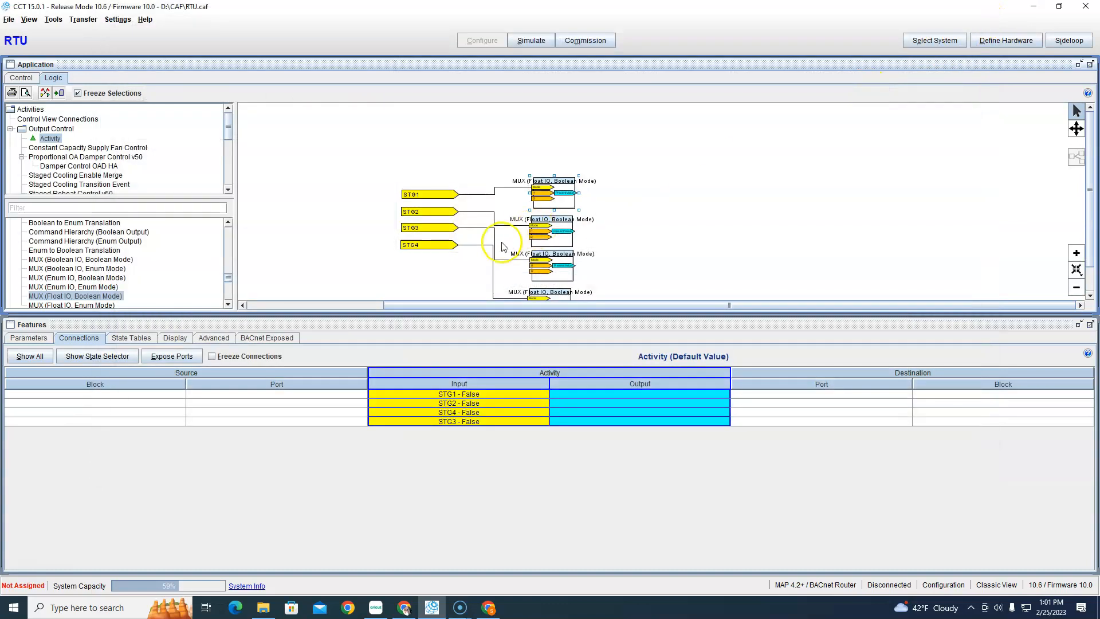
Check the demand signal tables in the Copeland controller PDF in Chrome, and set the I2 default value of STG2's MUX to 30
double_click(550, 237)
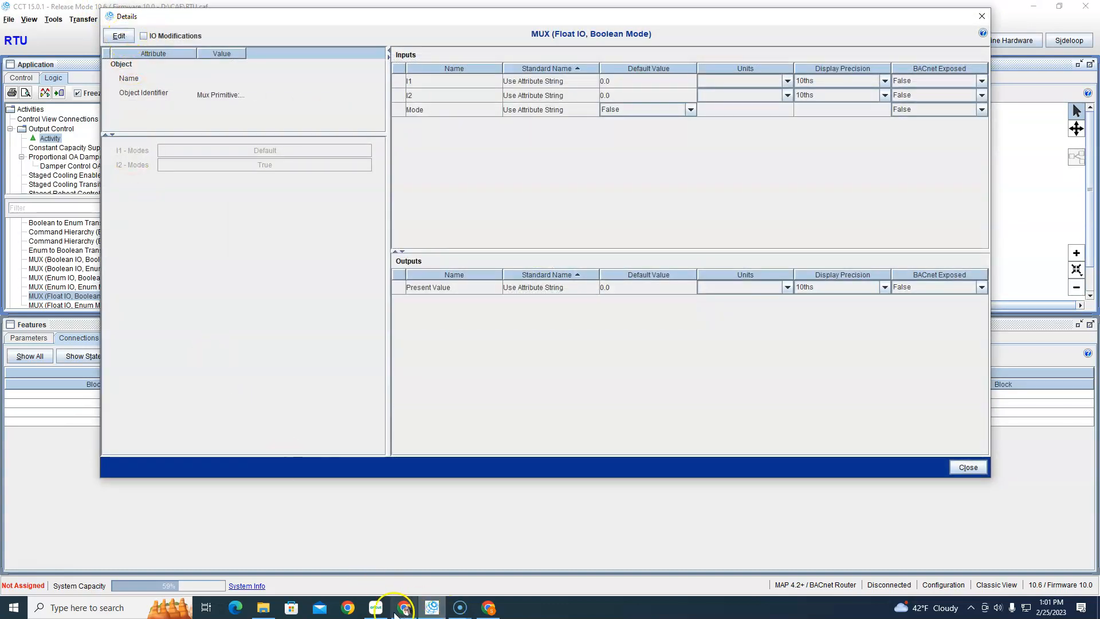
click(490, 608)
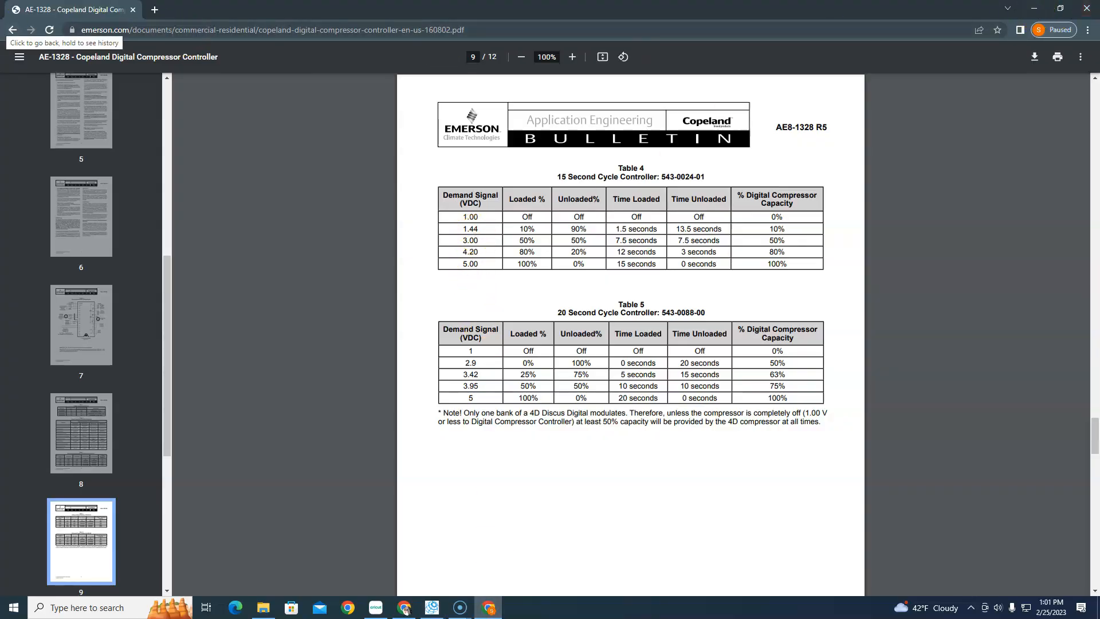
click(1033, 9)
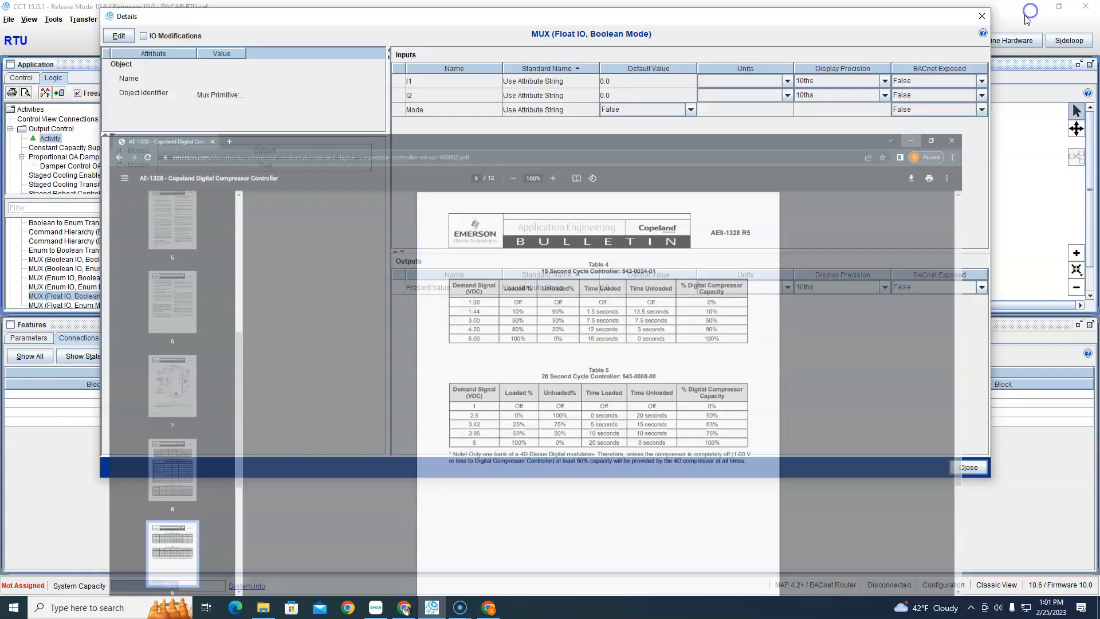
click(119, 37)
click(621, 97)
text(30)
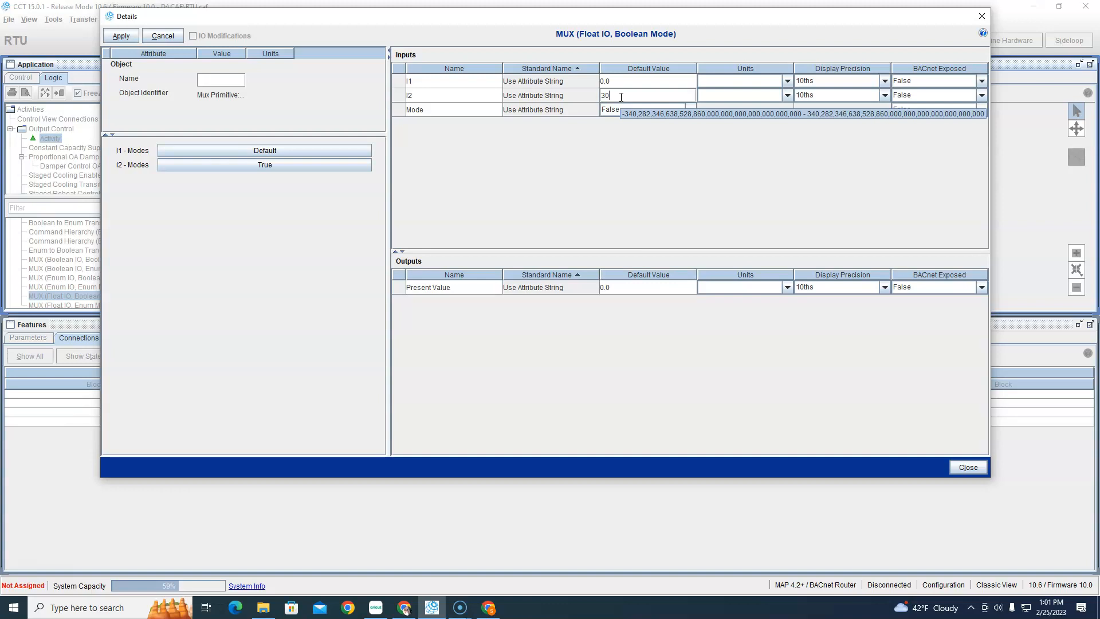
click(124, 42)
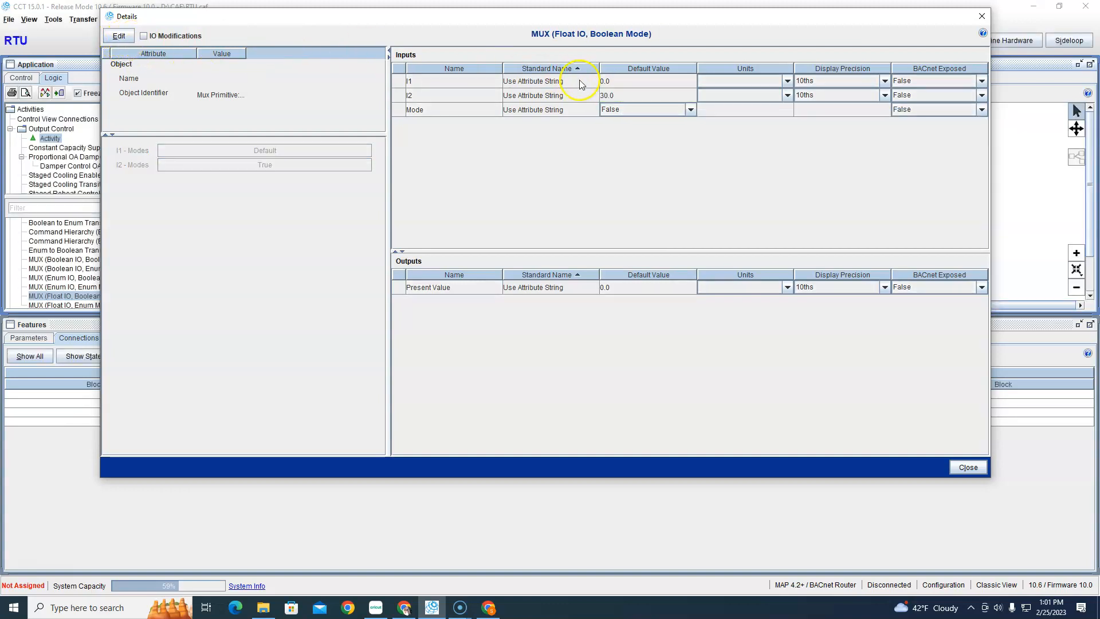
click(986, 19)
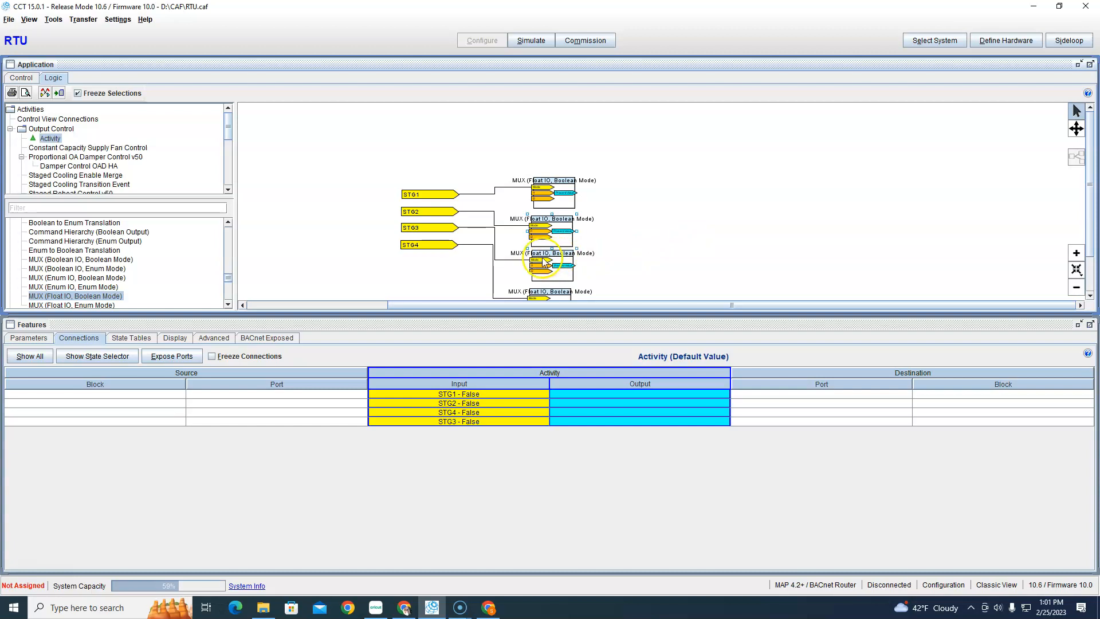
Check the demand signal tables in the Copeland PDF in Chrome, and set the I2 default value of STG3's MUX to 43
click(488, 607)
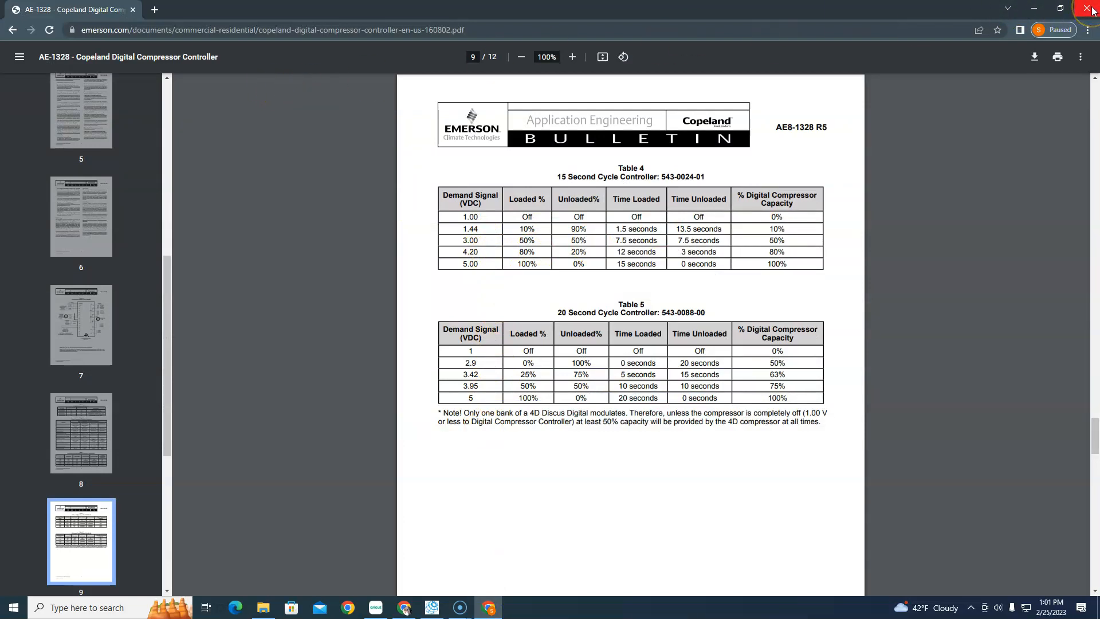
click(432, 608)
double_click(554, 255)
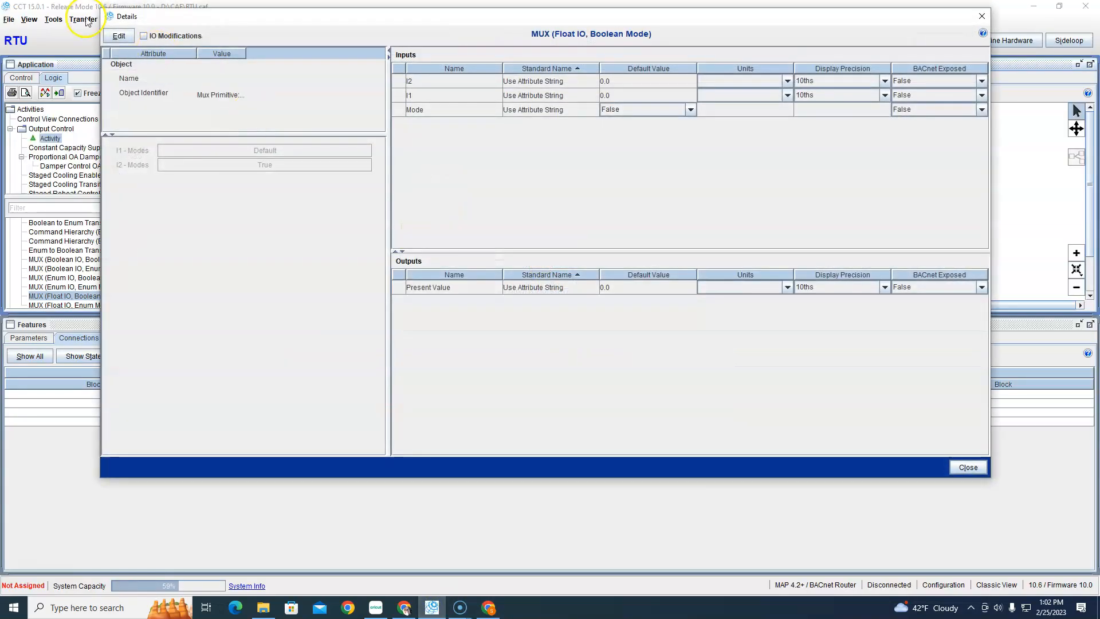
click(118, 35)
double_click(618, 94)
double_click(634, 81)
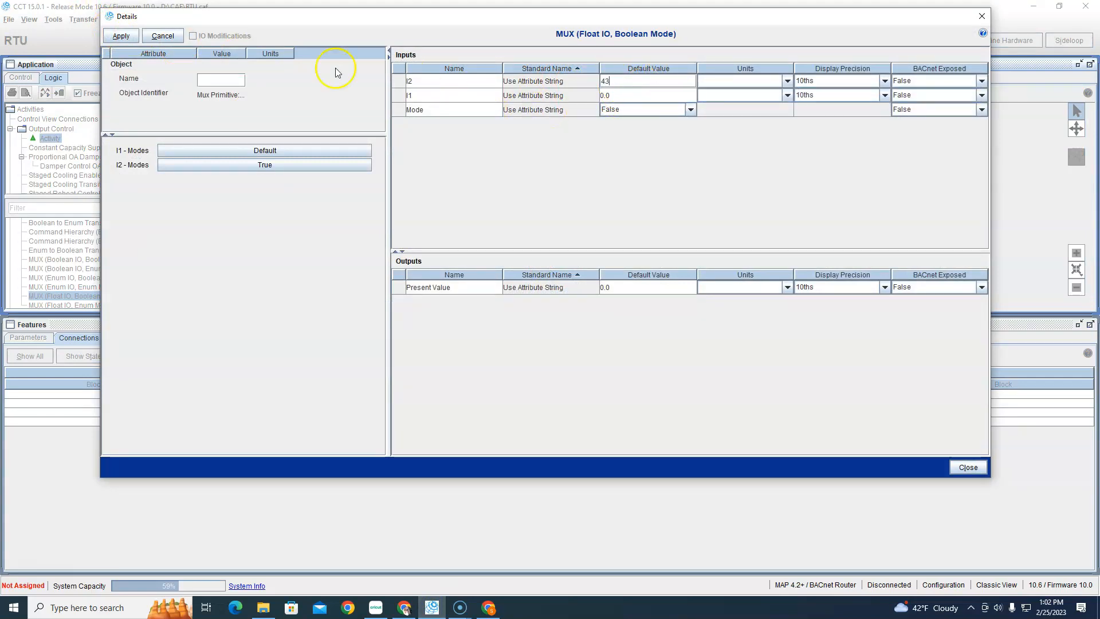
click(121, 36)
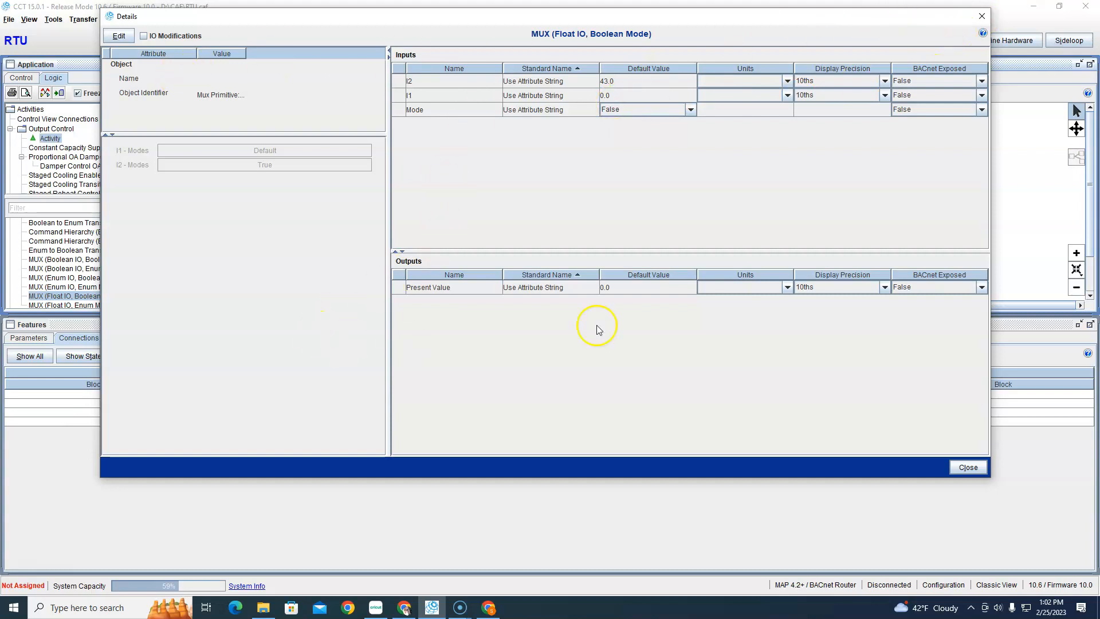
click(982, 16)
Set the I2 default value of the MUX fed by STG4 to 51 and apply it
scroll(541, 286, down, 3)
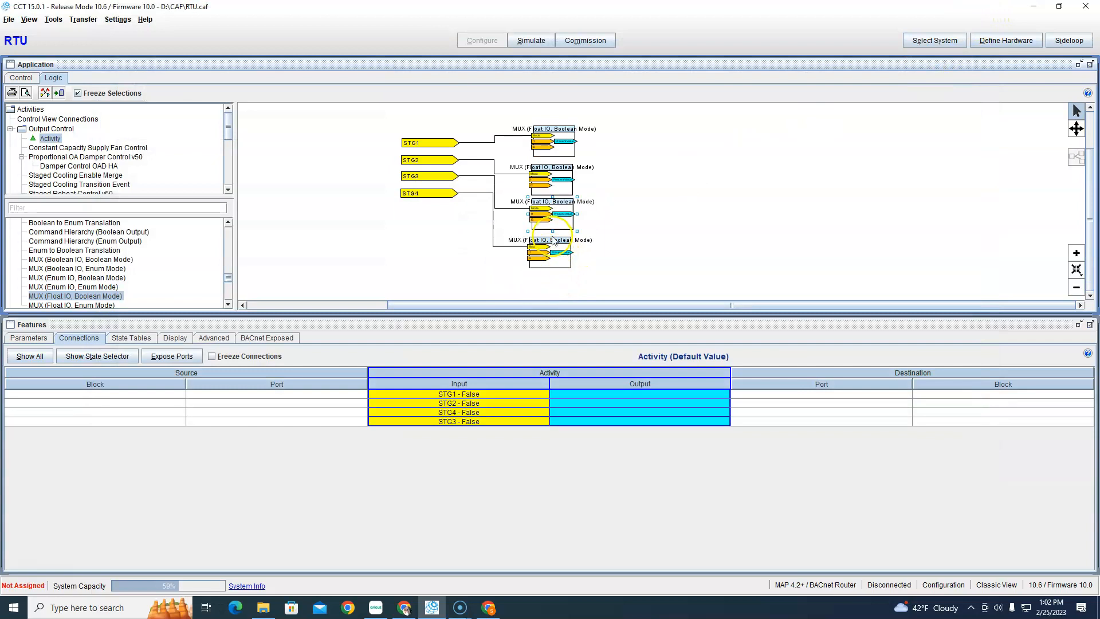
double_click(548, 256)
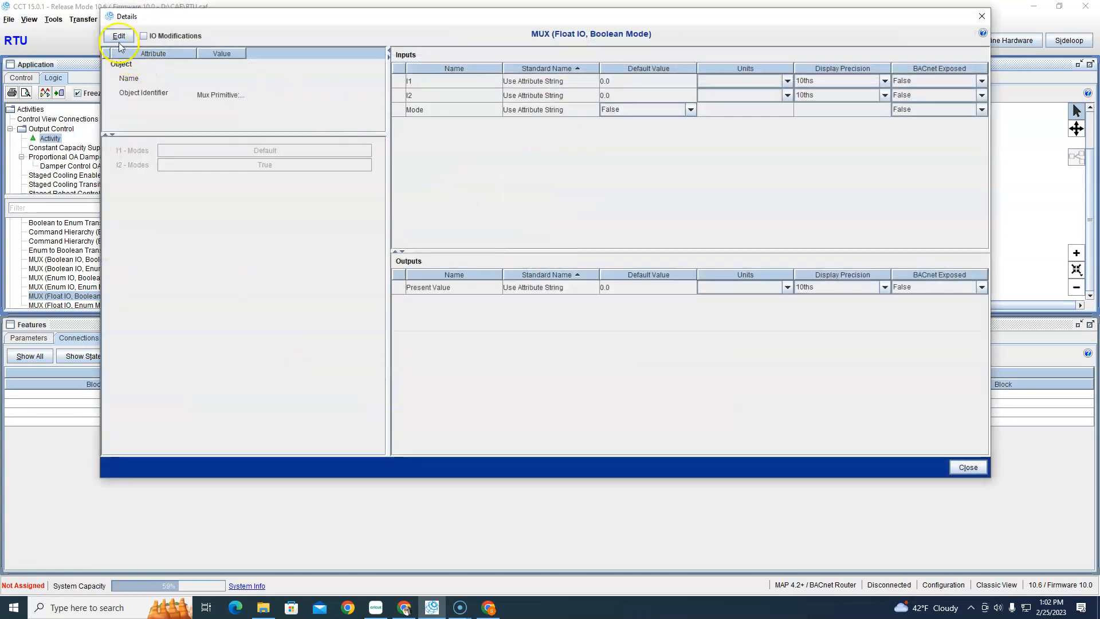
click(119, 37)
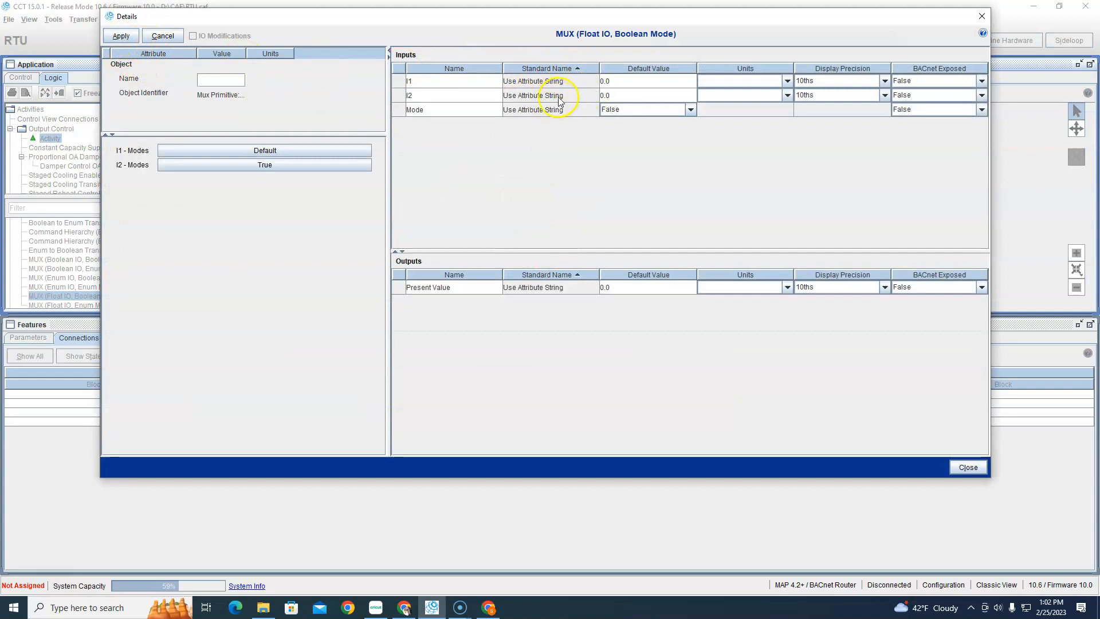
double_click(615, 95)
text(51)
click(122, 37)
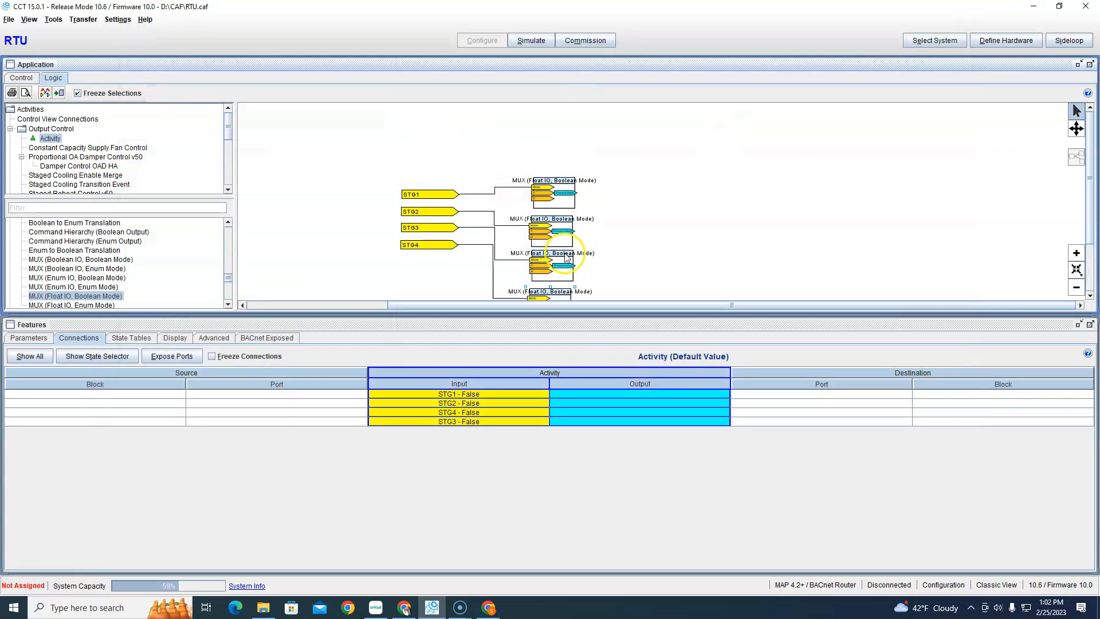
Place a Constant (Float) block above the MUX column, keeping its default value of 0.0
scroll(99, 256, up, 2)
scroll(97, 258, down, 10)
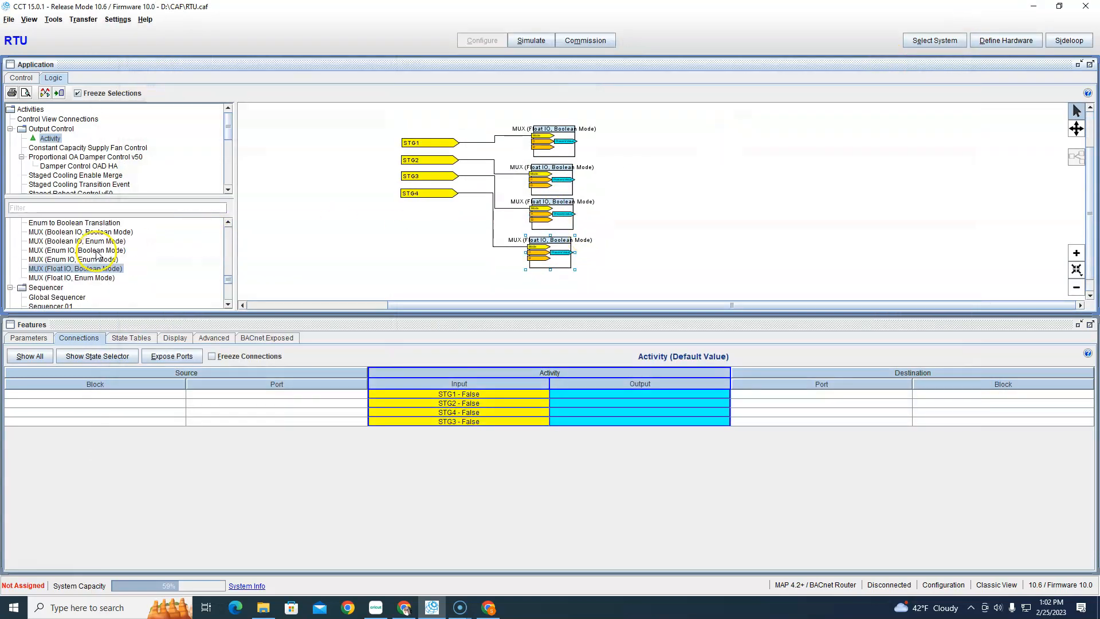
scroll(92, 264, up, 15)
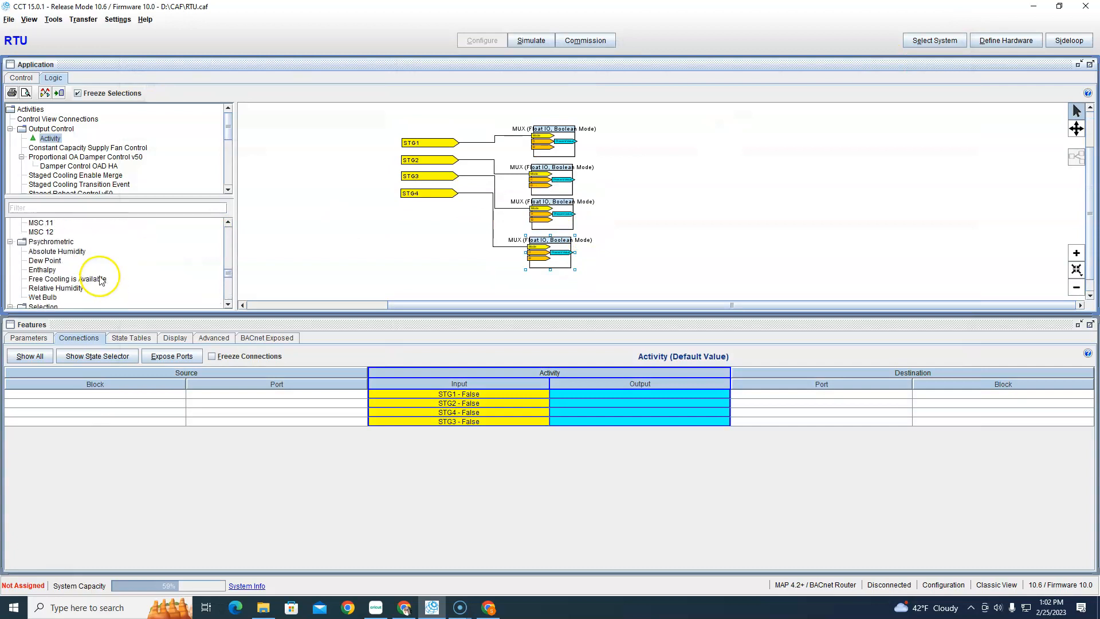
scroll(85, 269, down, 5)
drag(72, 280, 565, 161)
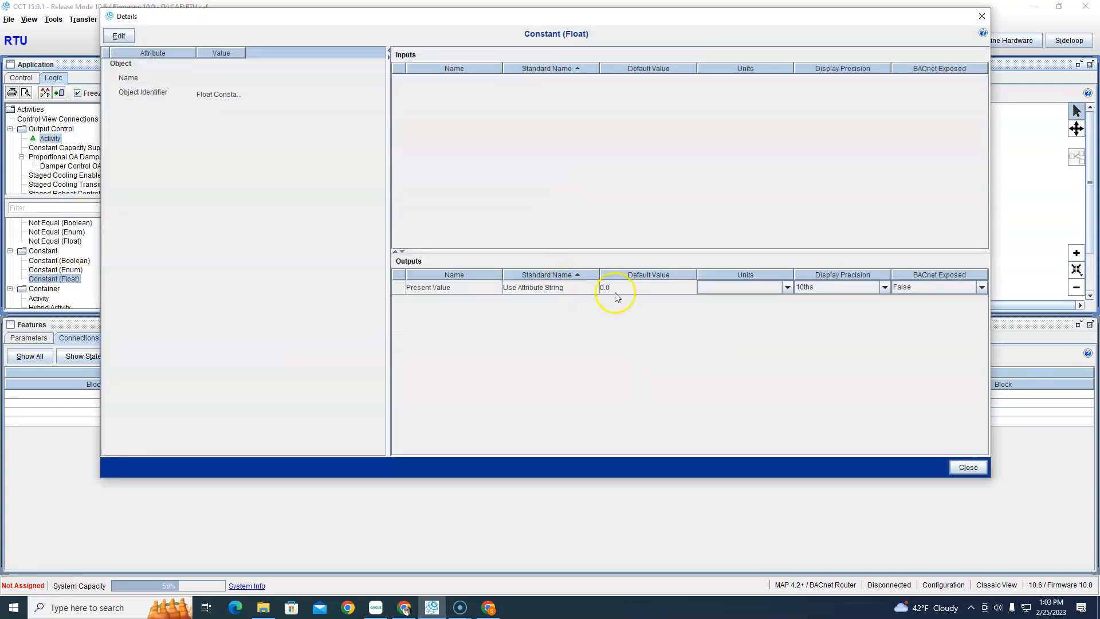
click(982, 16)
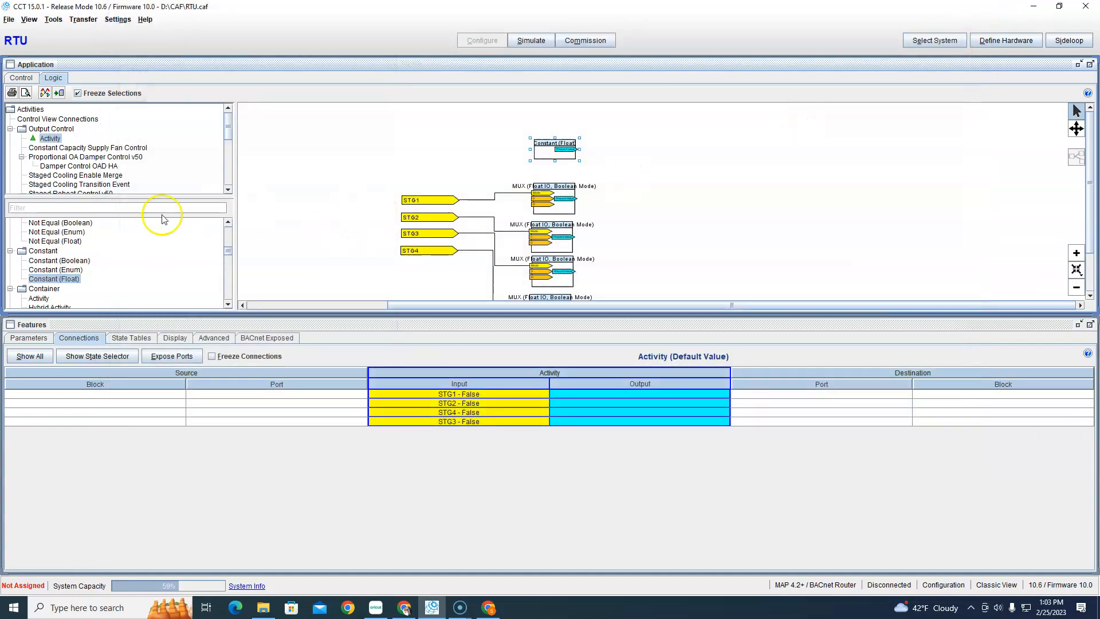
Filter the palette for "max" and place a MAX block beside the MUX column, on its output side
click(82, 208)
text(ma)
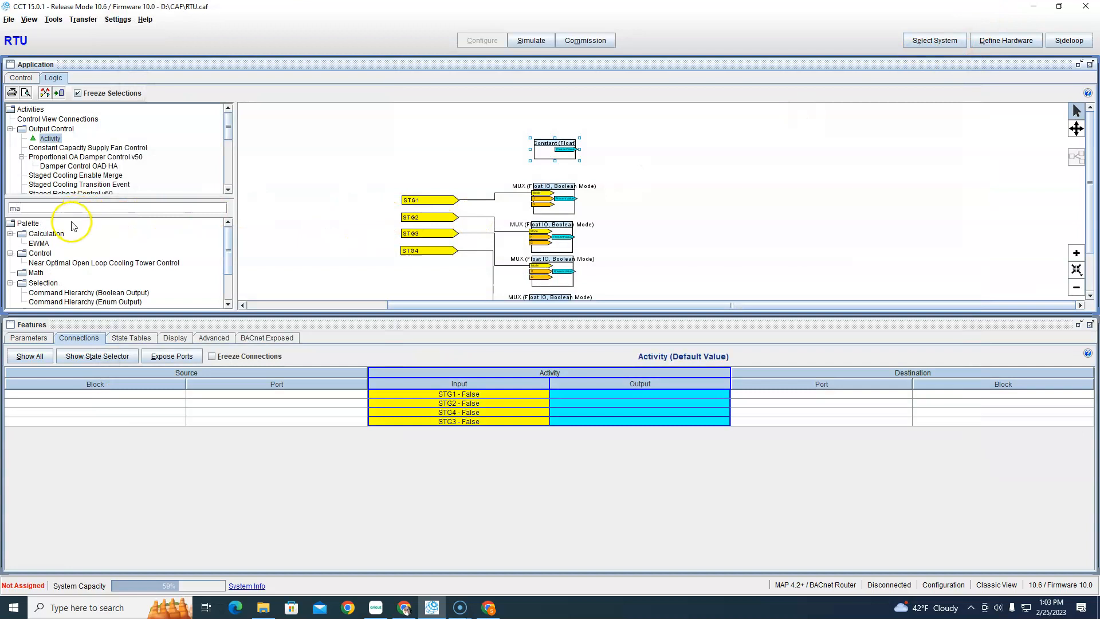
text(x)
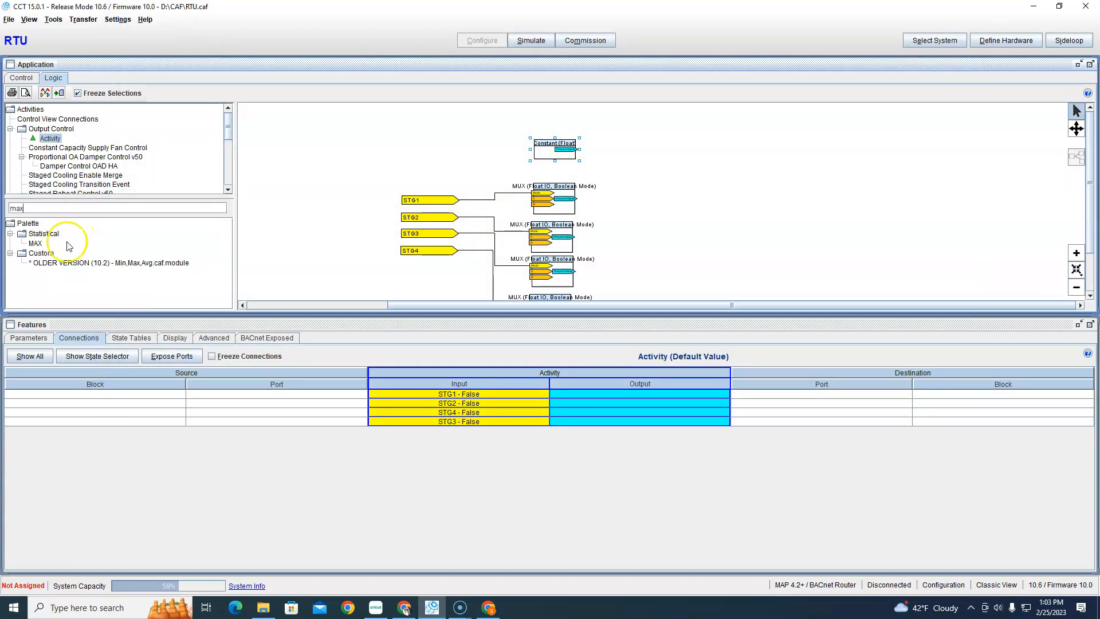
drag(35, 243, 703, 208)
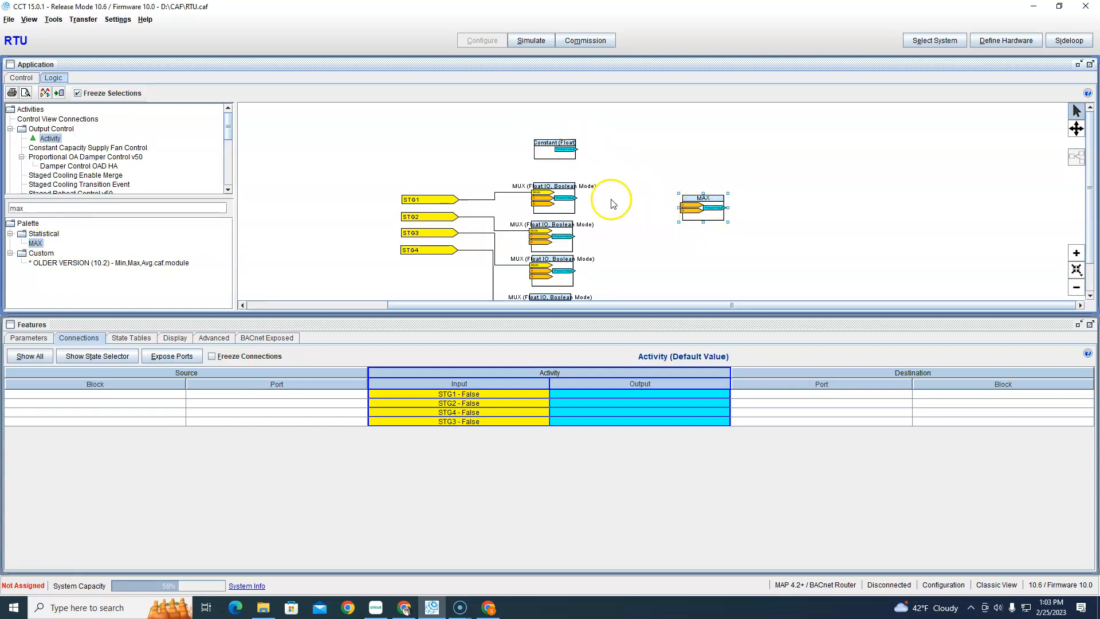
scroll(610, 198, down, 2)
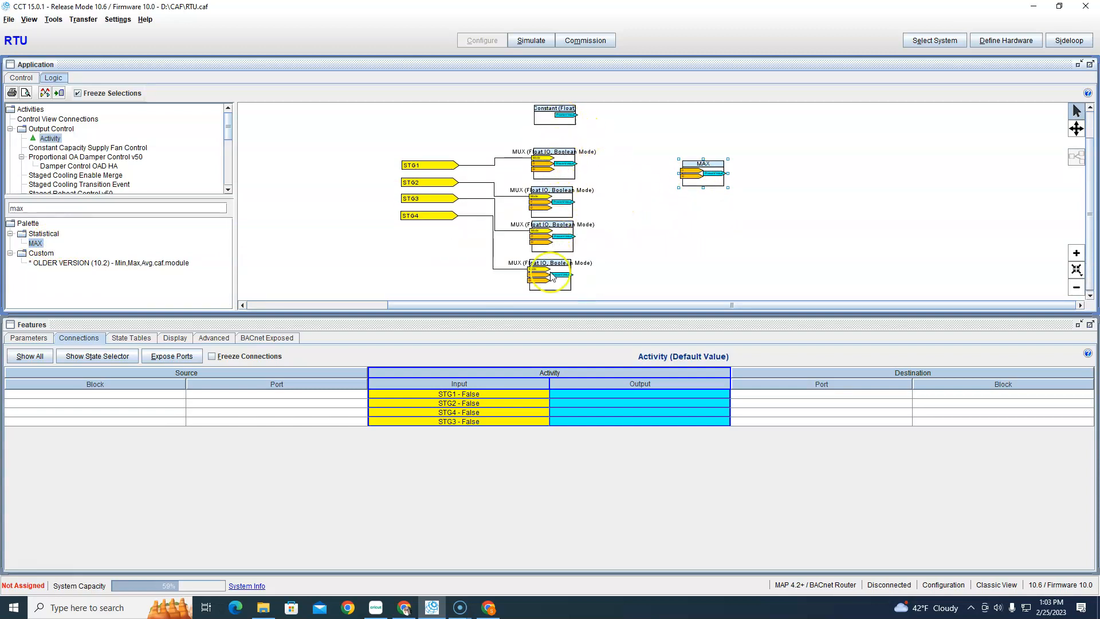
Enable IO Modifications on the MAX block and add three Float inputs to it
double_click(703, 172)
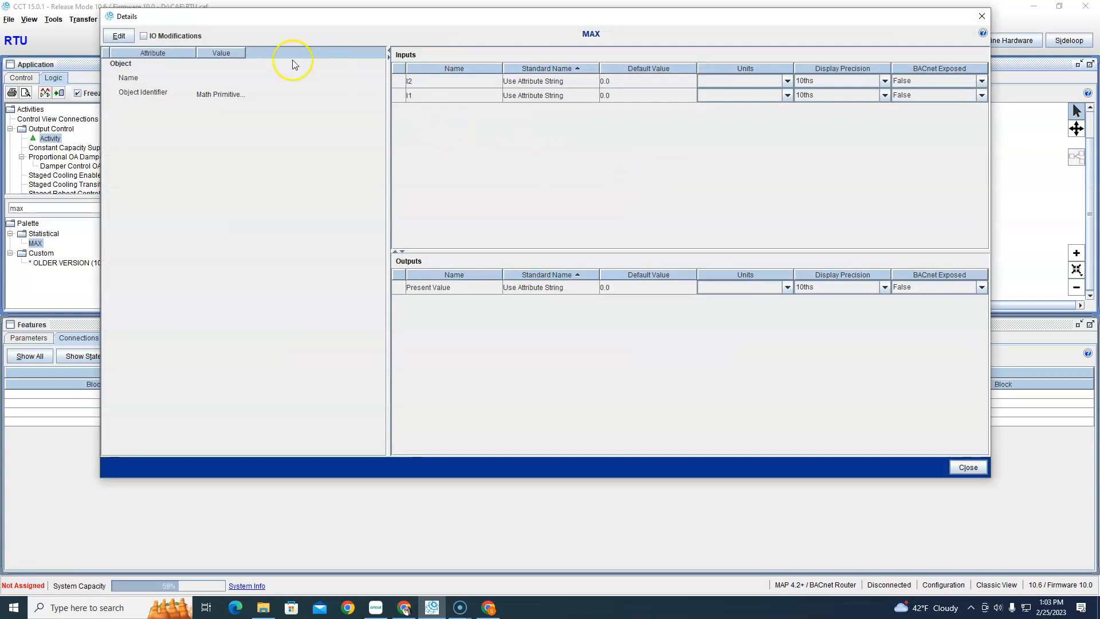
click(144, 36)
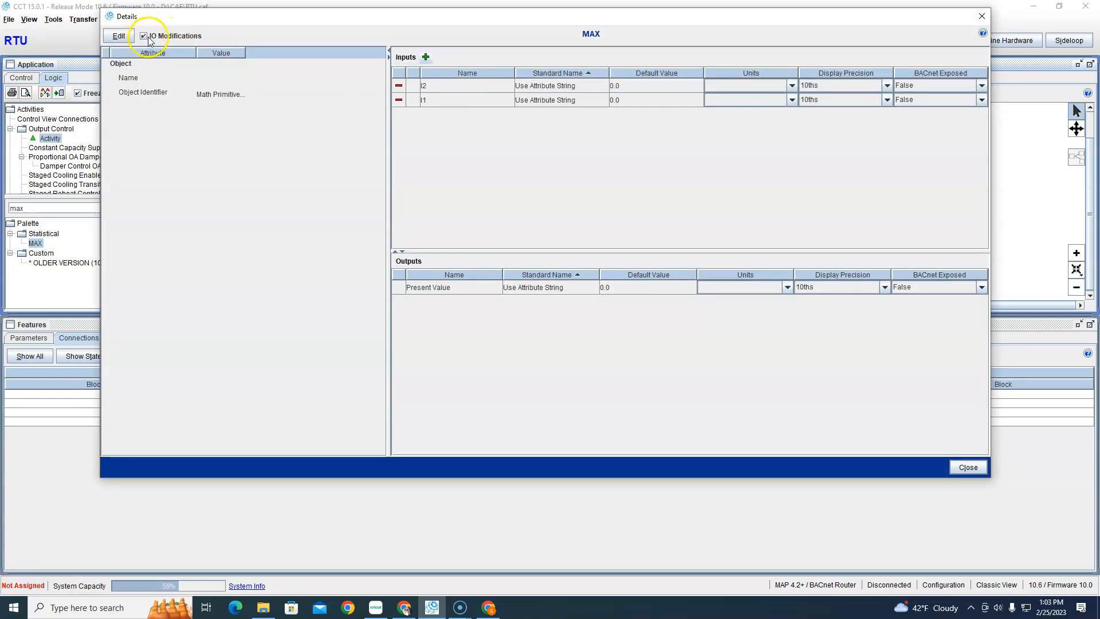
click(425, 57)
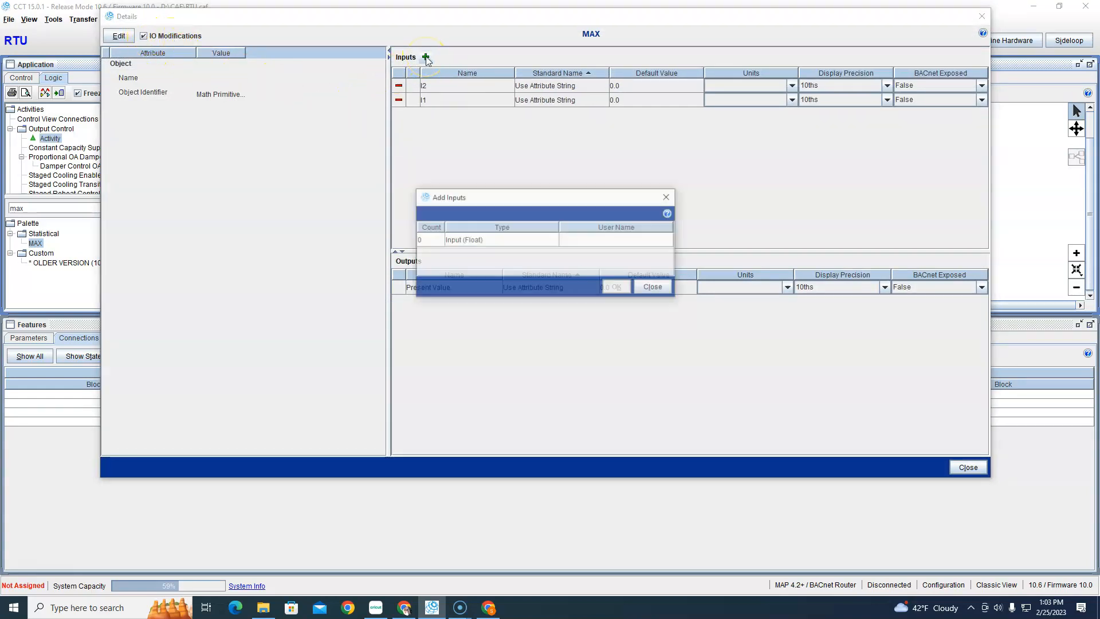
click(437, 241)
click(438, 238)
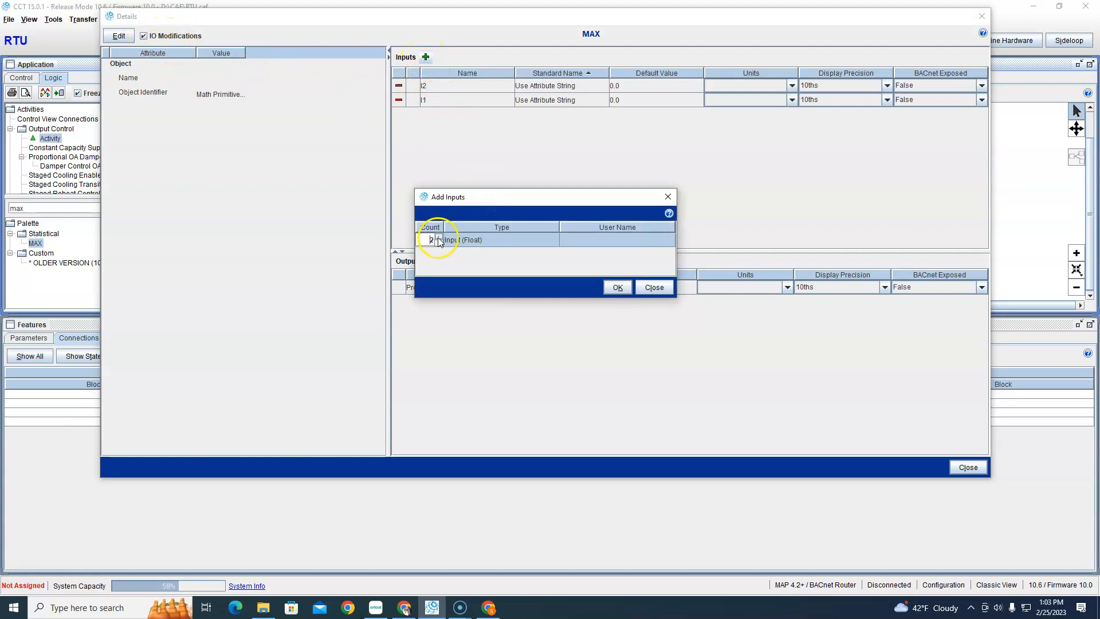
click(616, 286)
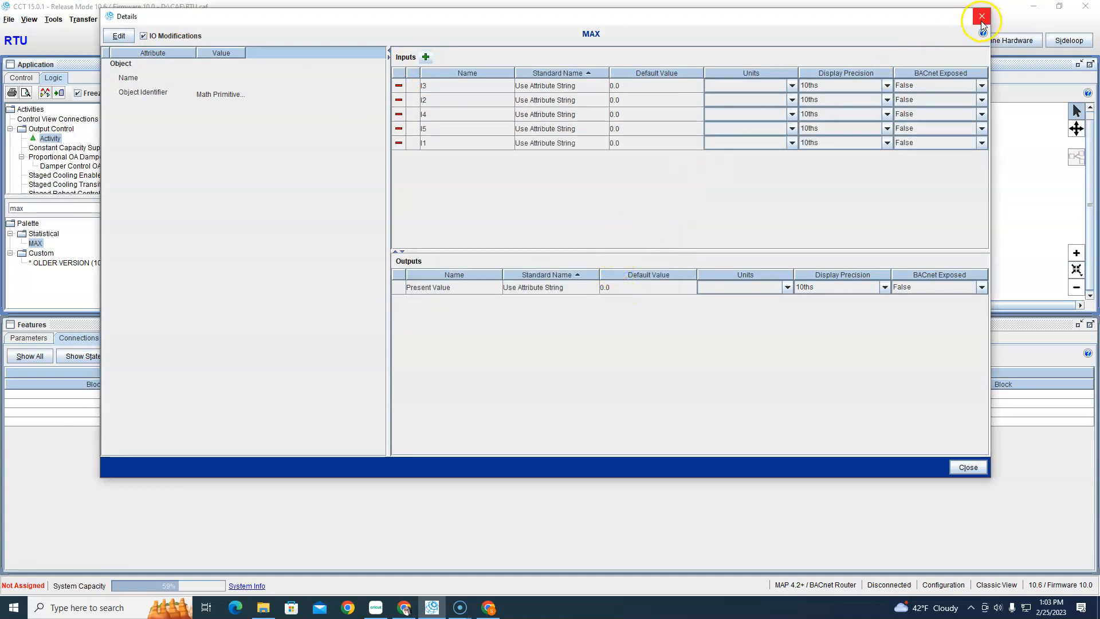
click(981, 21)
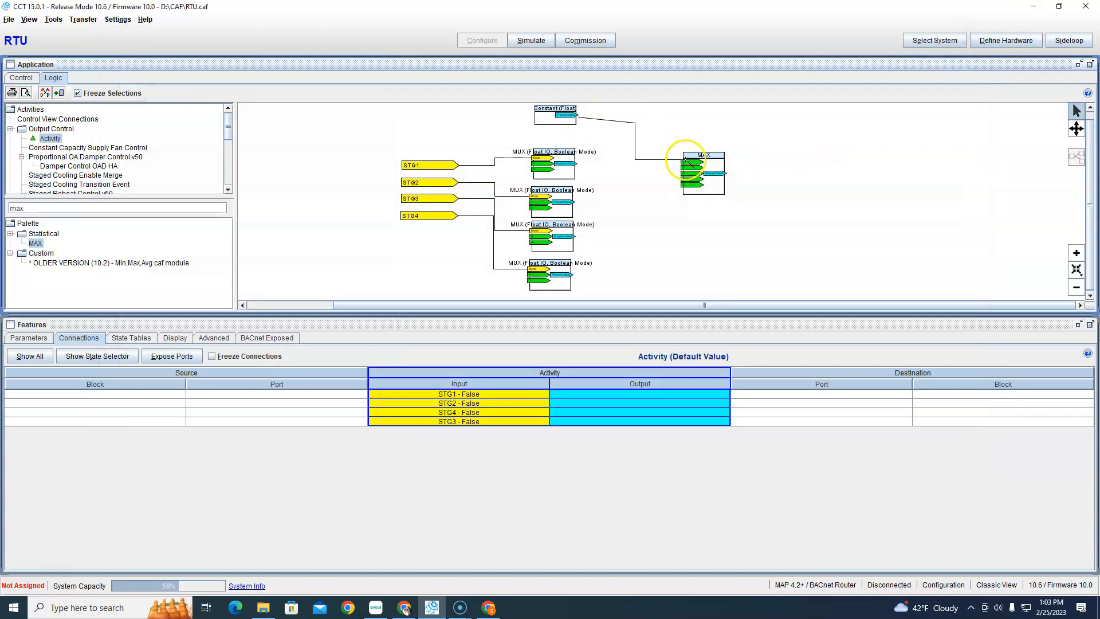
Connect the outputs of the Constant (Float) block and all four MUX blocks to separate inputs of the MAX block
drag(575, 164, 685, 169)
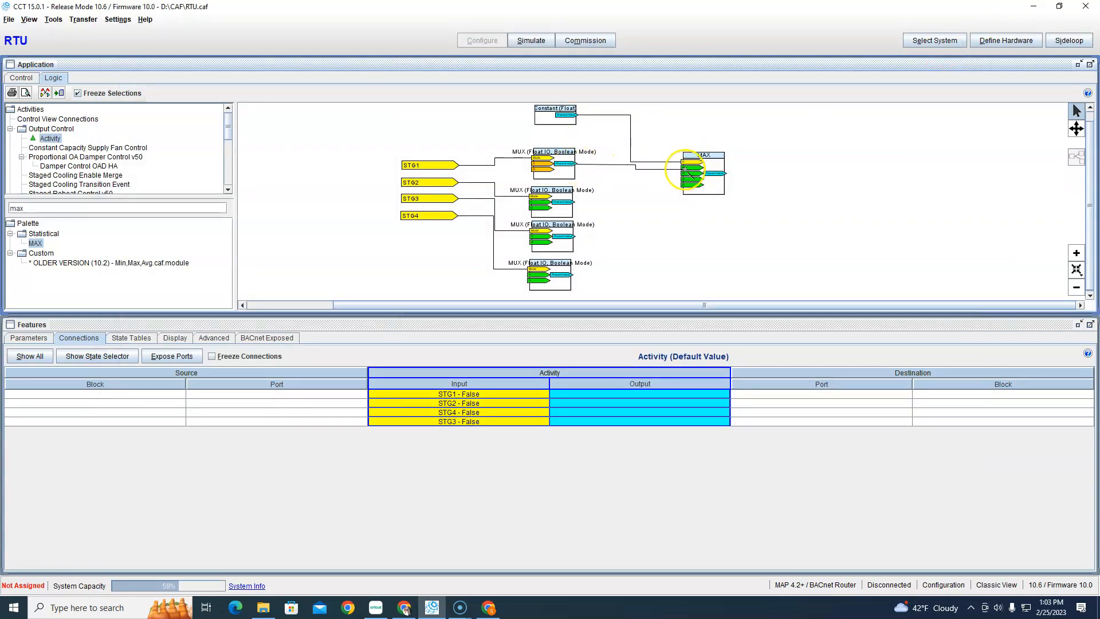
drag(573, 201, 689, 176)
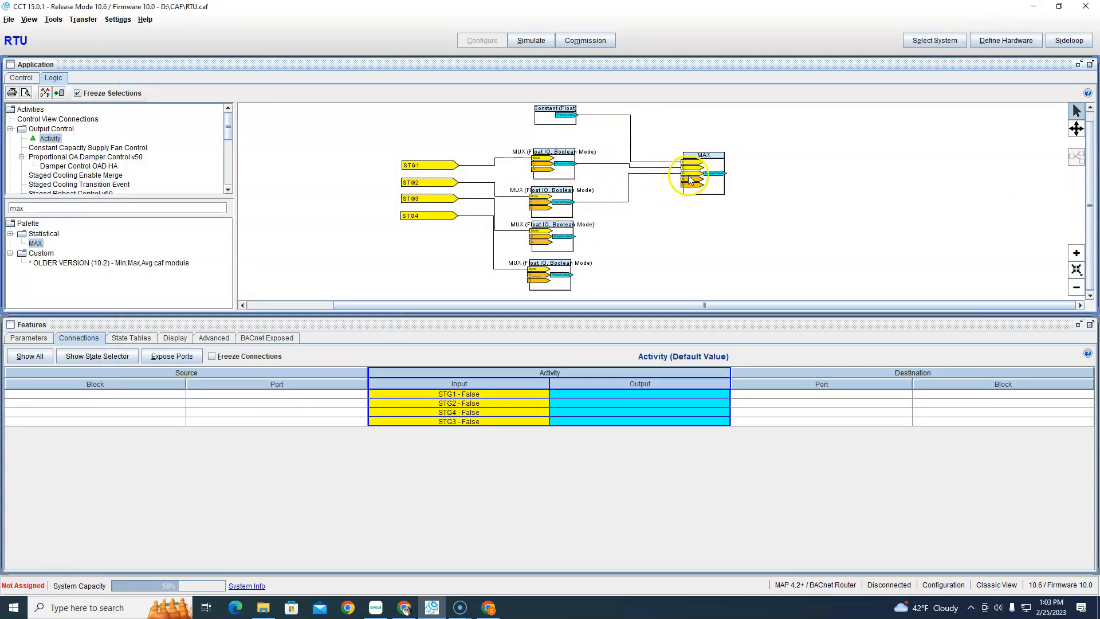
drag(574, 236, 686, 179)
drag(572, 275, 685, 185)
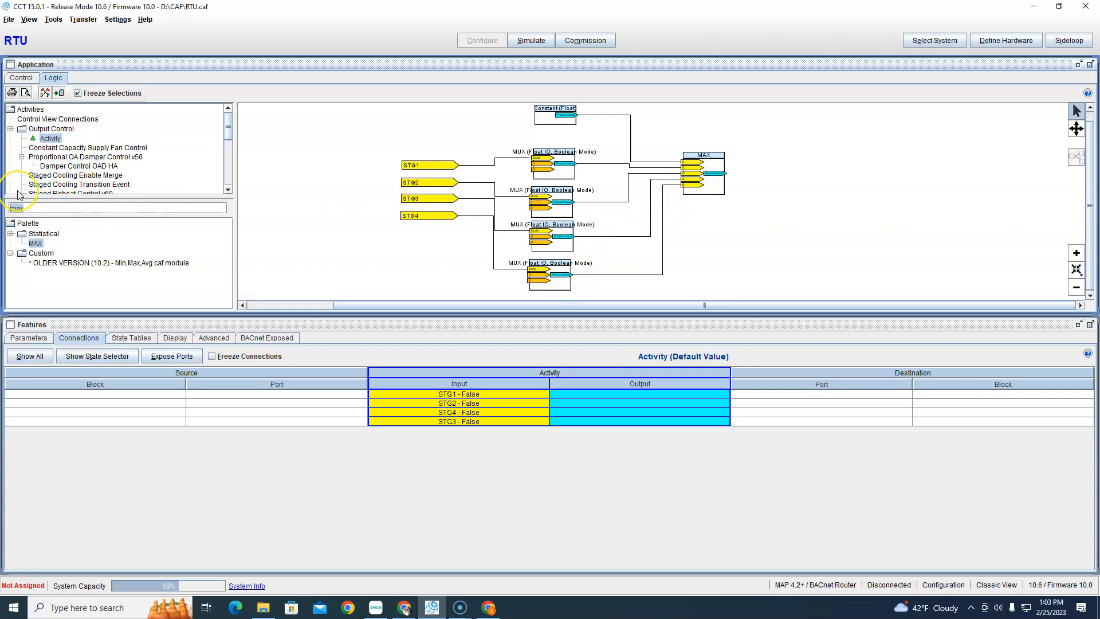
Clear the palette filter, place an Output (Float) block beyond the MAX block, and connect MAX's Present Value to it
key(BackSpace)
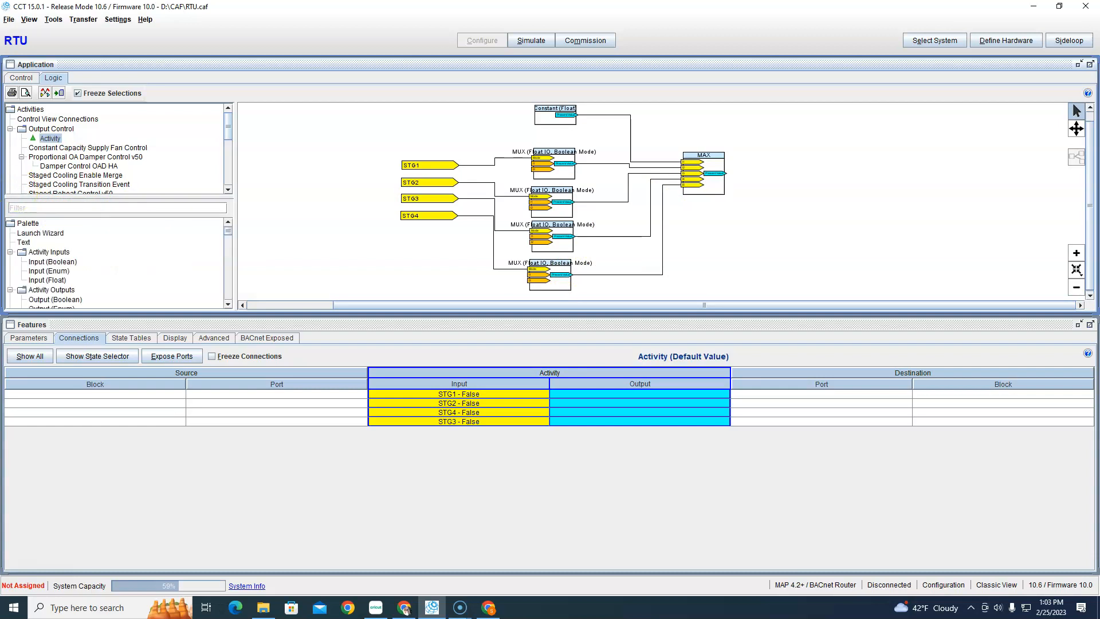
scroll(72, 284, down, 1)
drag(63, 291, 823, 186)
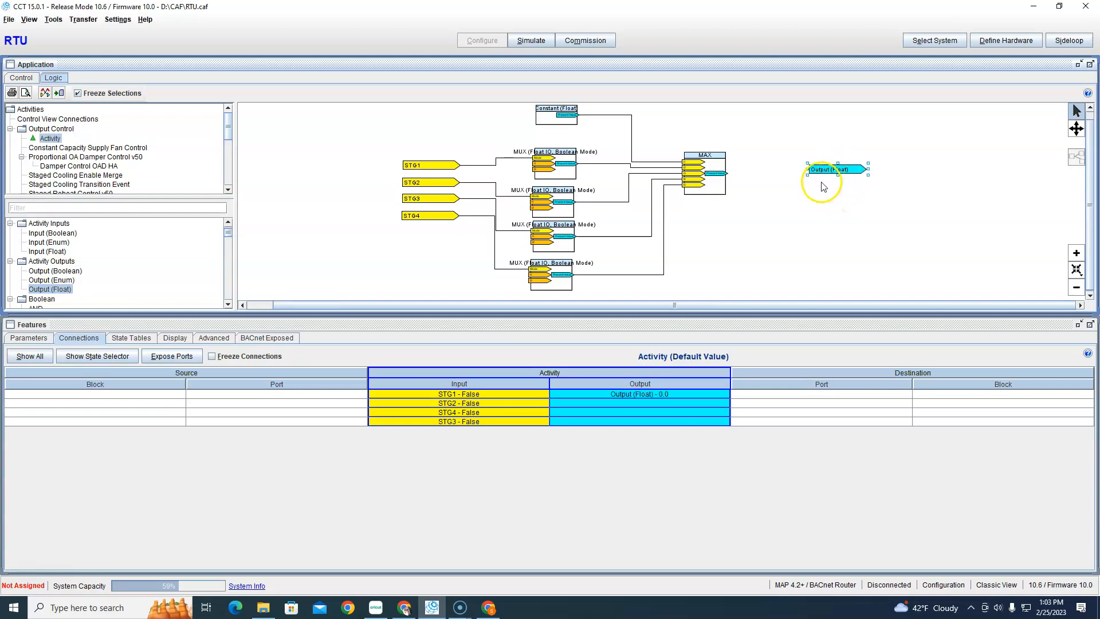
drag(716, 173, 809, 170)
Name the Output (Float) block CLG_O, set its units to %, and apply the changes
double_click(830, 169)
click(132, 37)
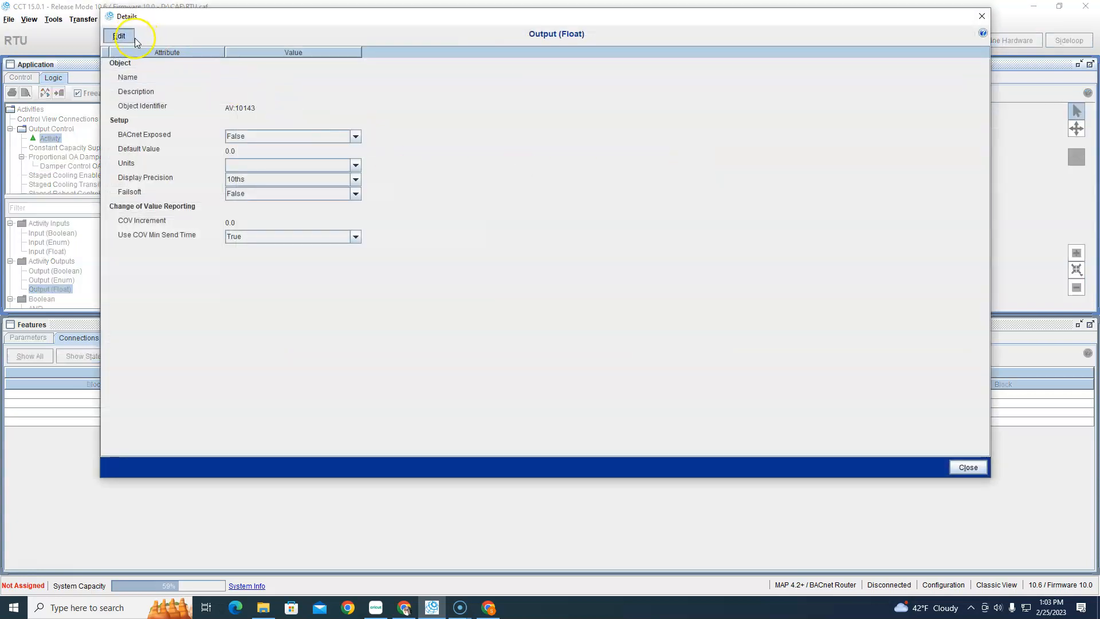
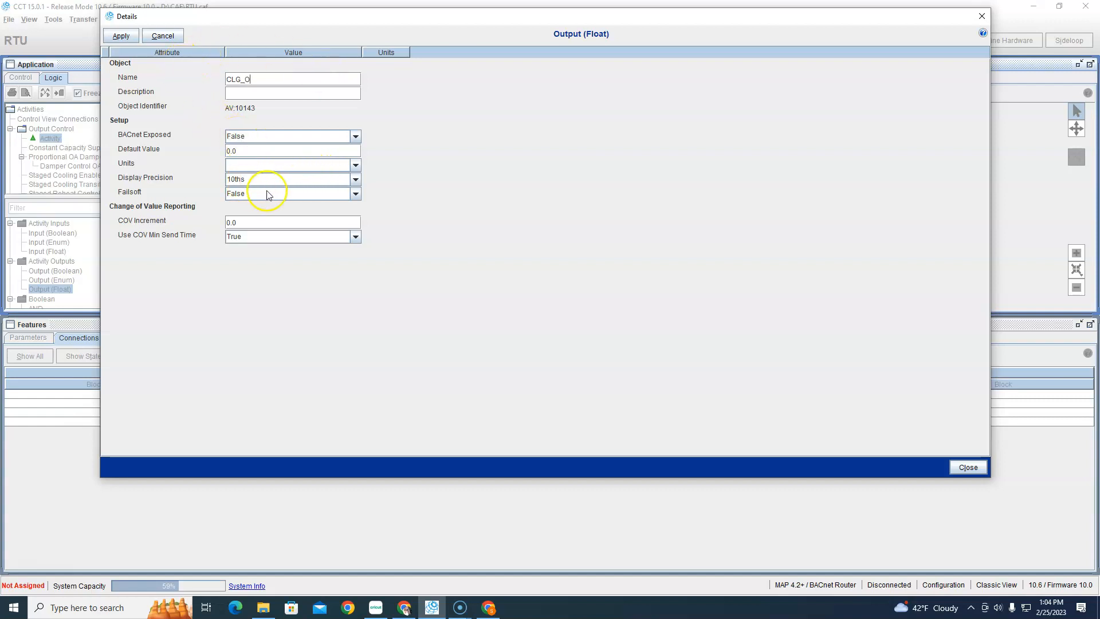
click(278, 168)
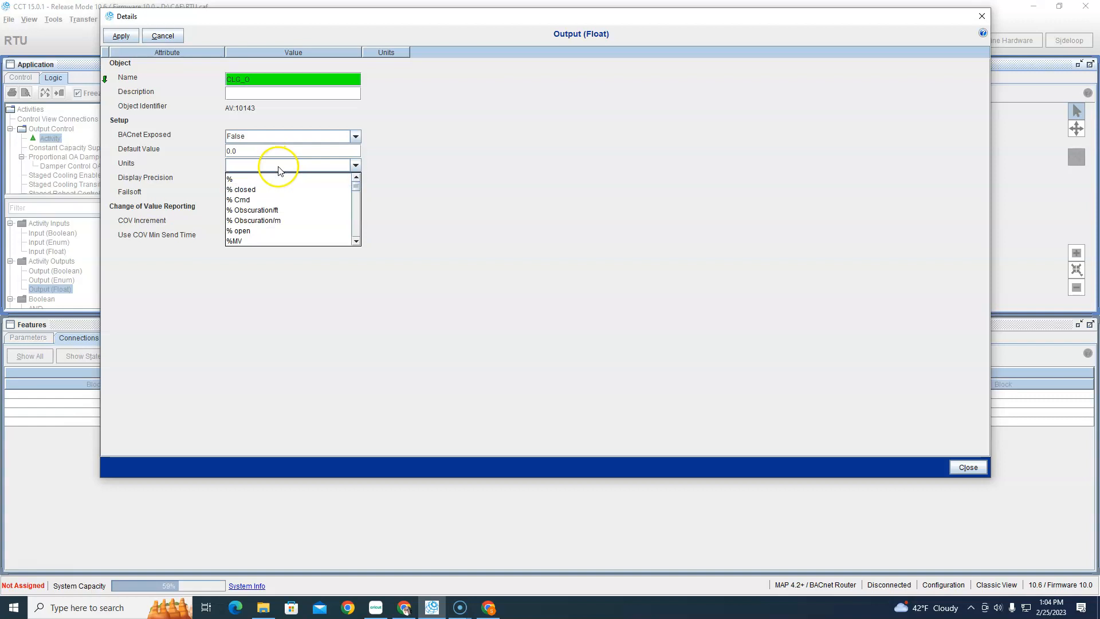
click(268, 179)
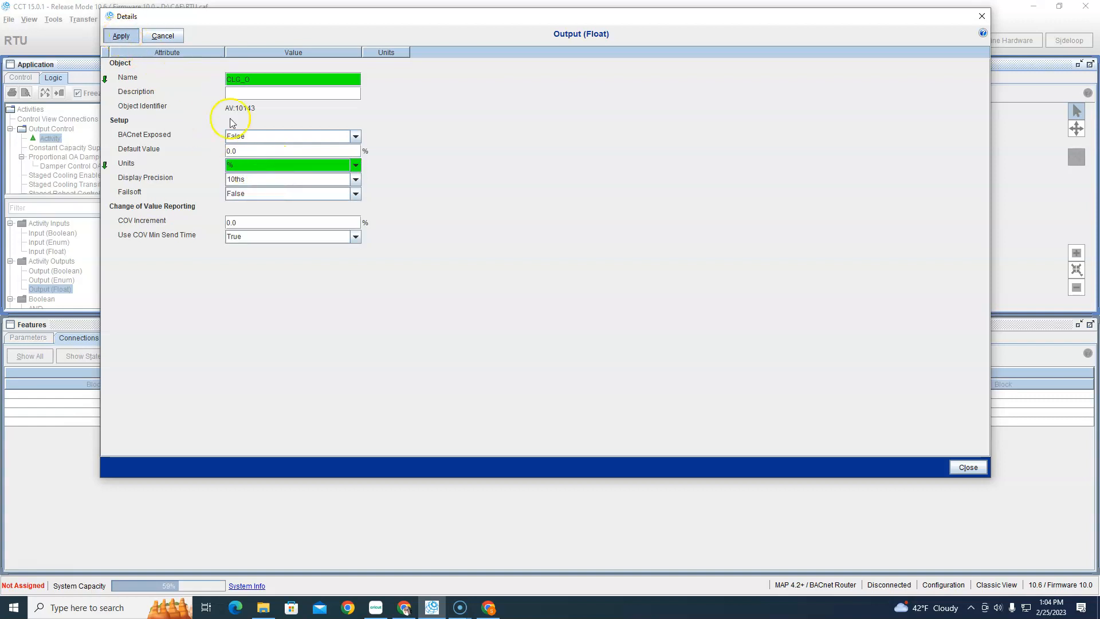
click(982, 16)
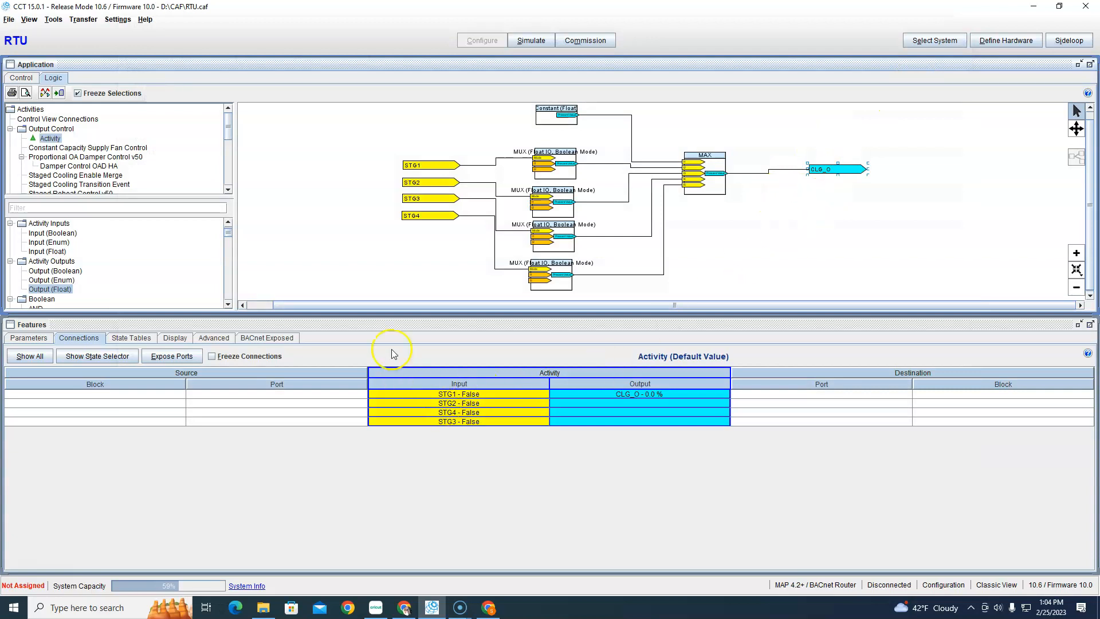
Connect the Activity's STG1 input to Device 1 Out of the Sequencer 05 block
right_click(421, 399)
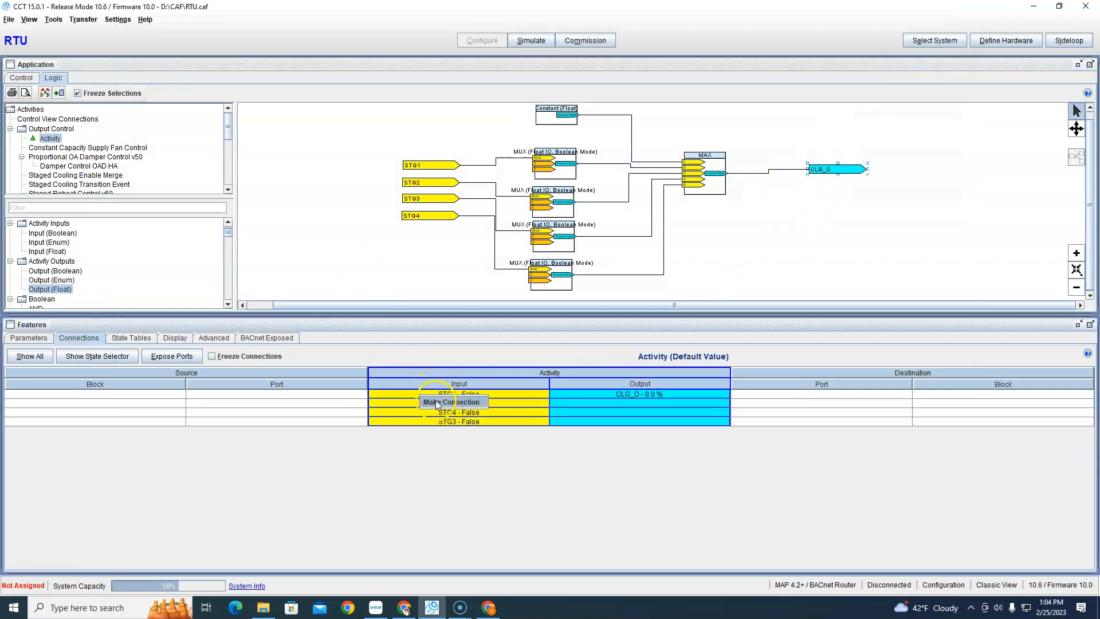
click(437, 403)
click(468, 266)
click(625, 252)
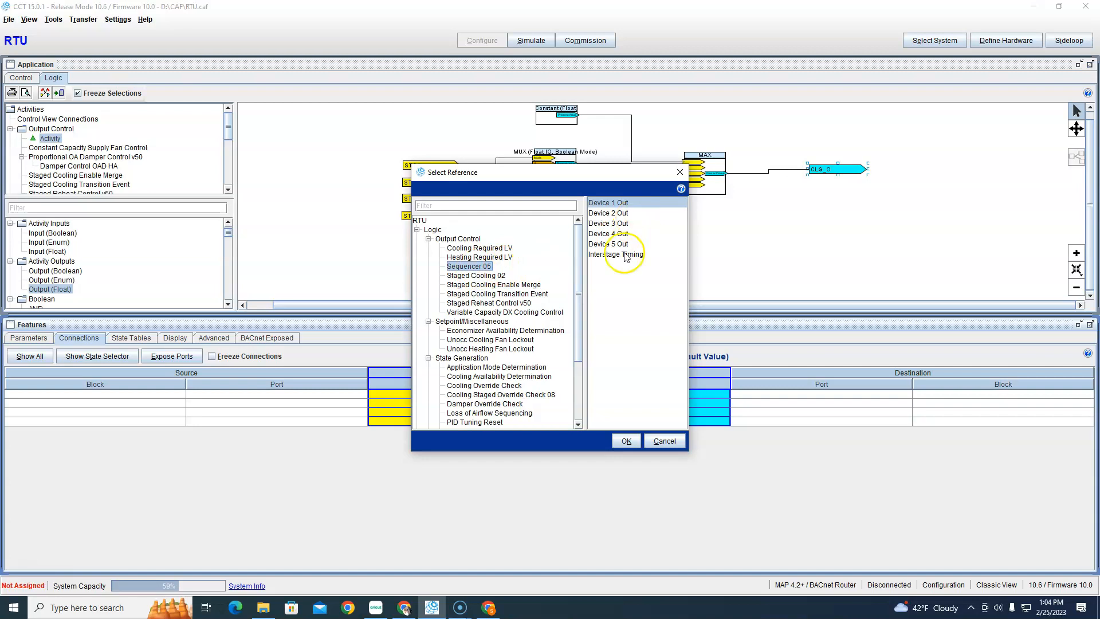
click(626, 440)
Connect the Activity's STG2 input to Device 2 Out of the Sequencer 05 block
click(458, 403)
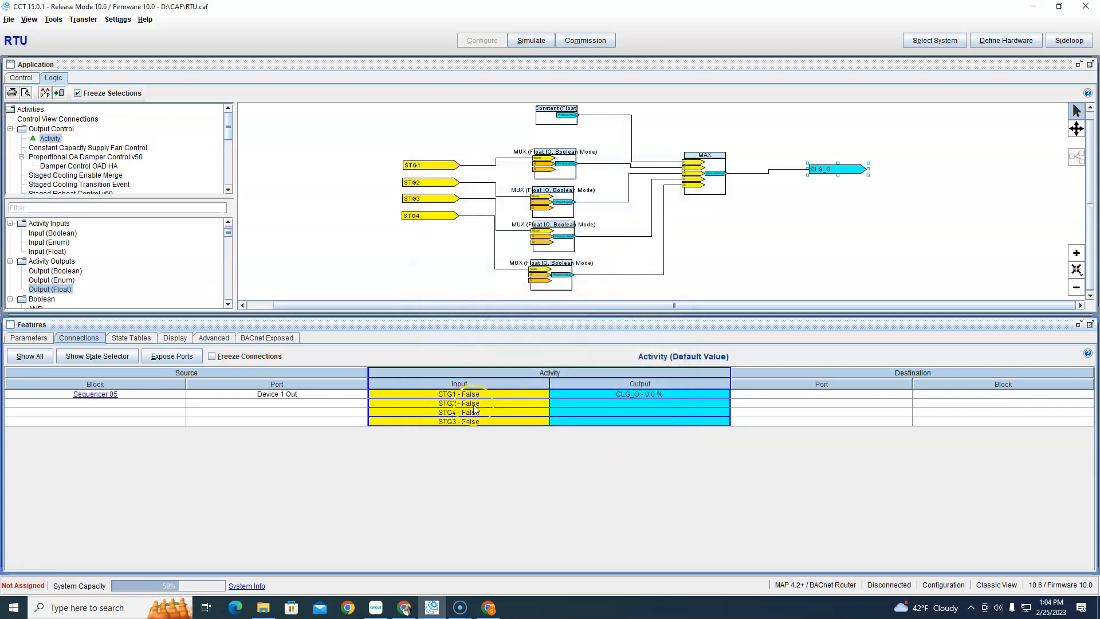
right_click(473, 408)
click(488, 411)
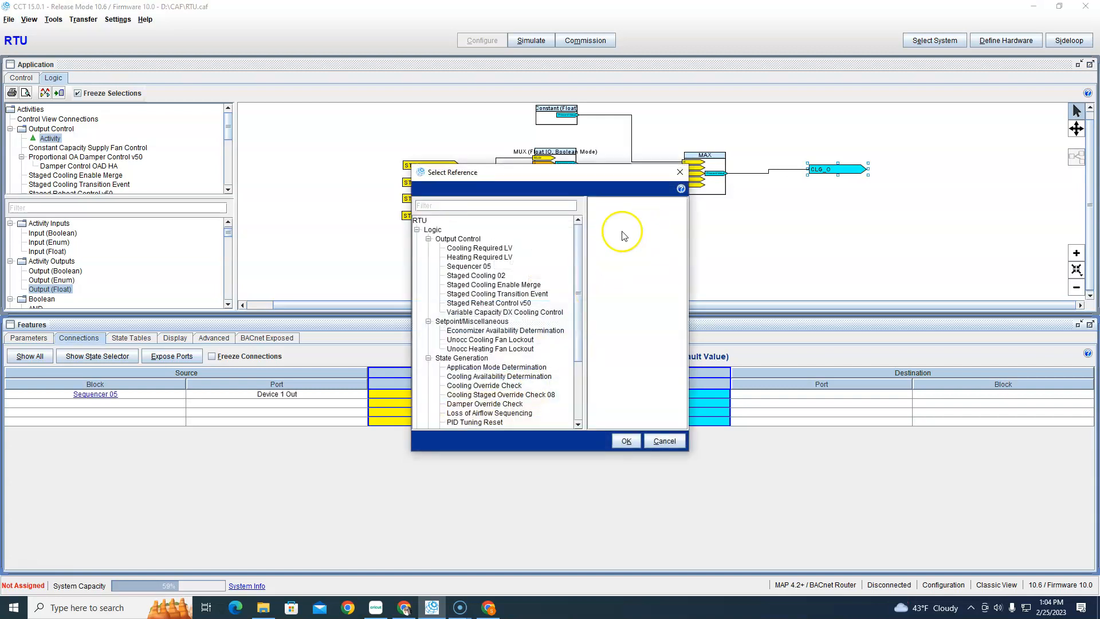
click(469, 266)
click(608, 213)
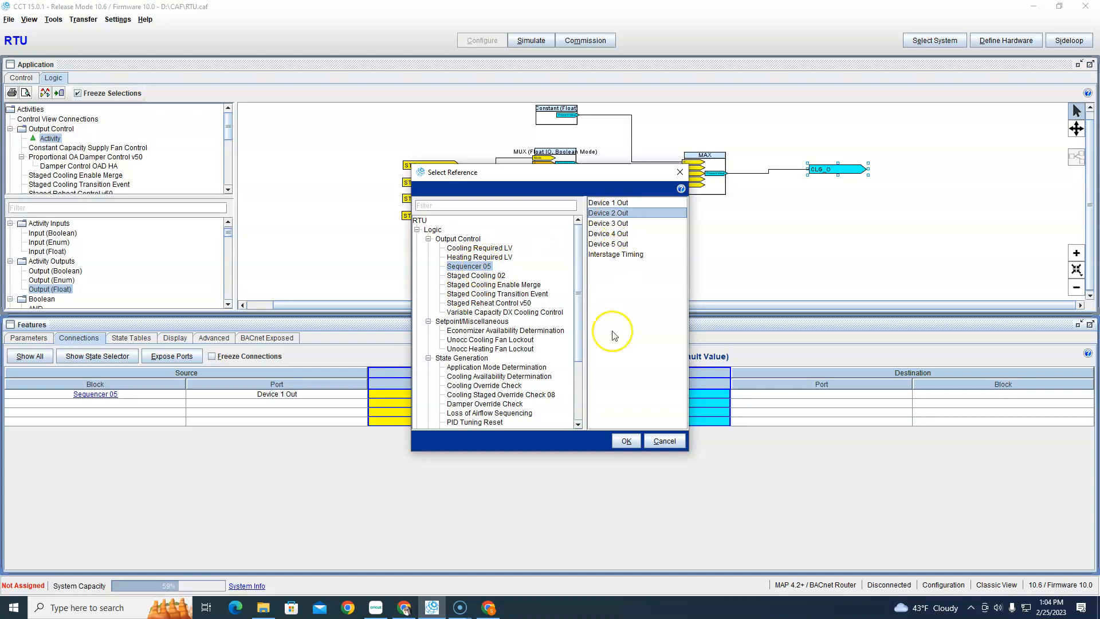
click(626, 440)
Connect the Activity's STG3 input to Device 3 Out of the Sequencer 05 block
click(439, 412)
right_click(436, 416)
click(409, 425)
click(411, 426)
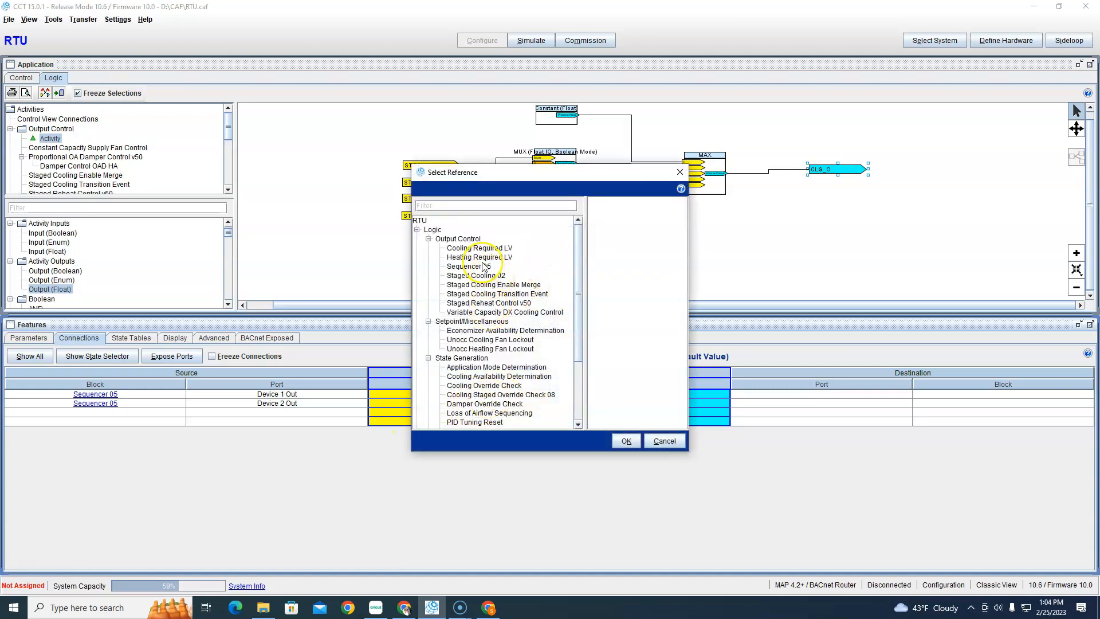
click(484, 266)
click(608, 223)
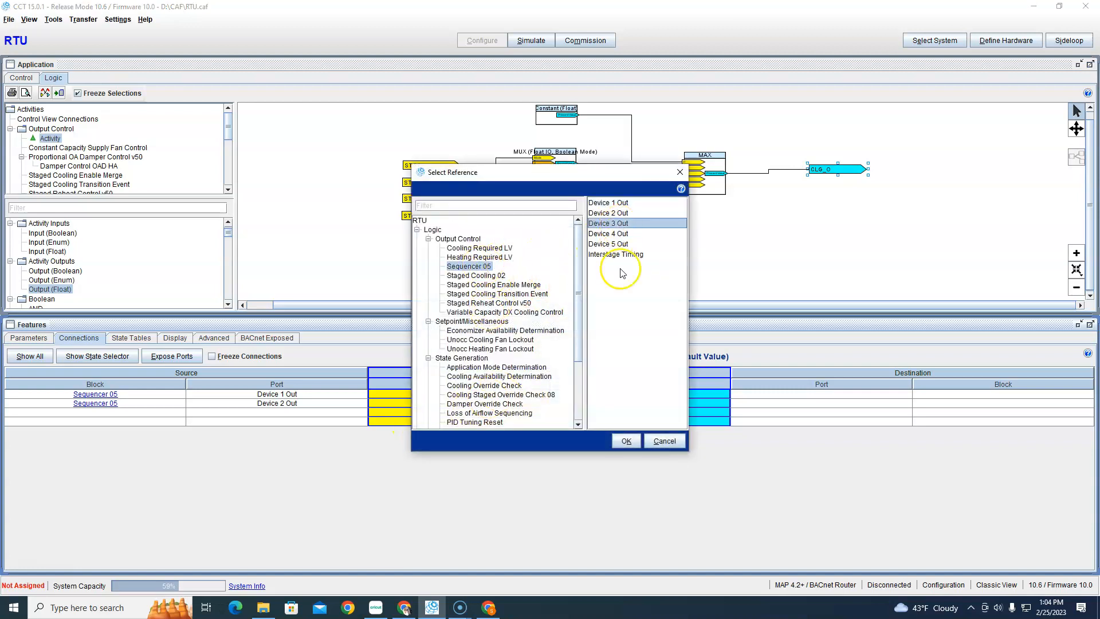
click(625, 438)
Connect the Activity's STG4 input to Device 4 Out of the Sequencer 05 block
right_click(433, 416)
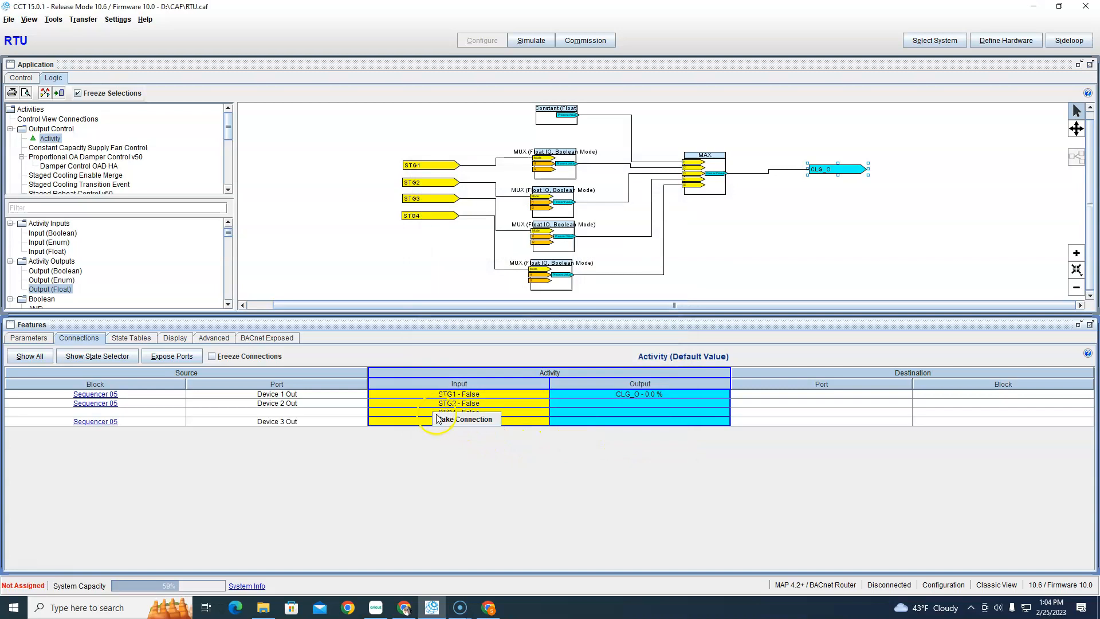
click(458, 427)
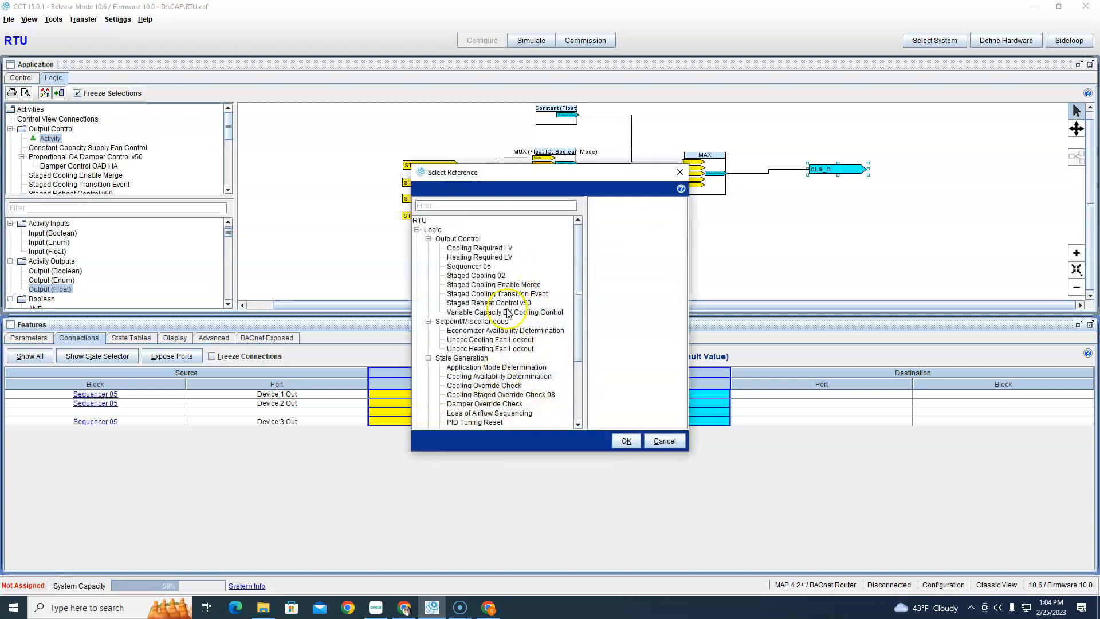
click(472, 266)
click(621, 234)
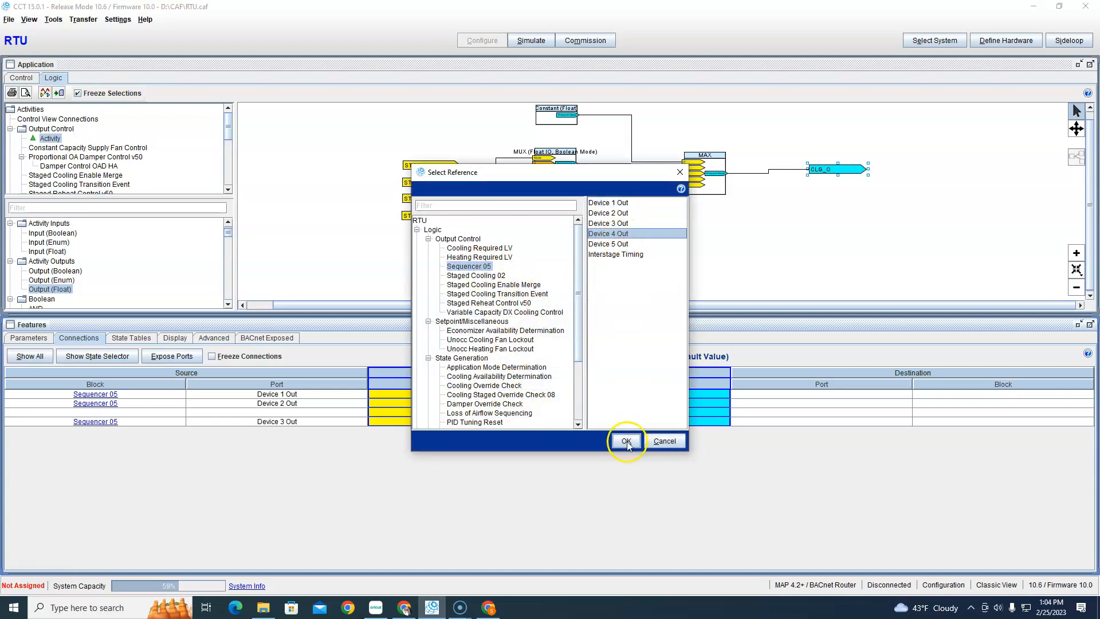
click(626, 441)
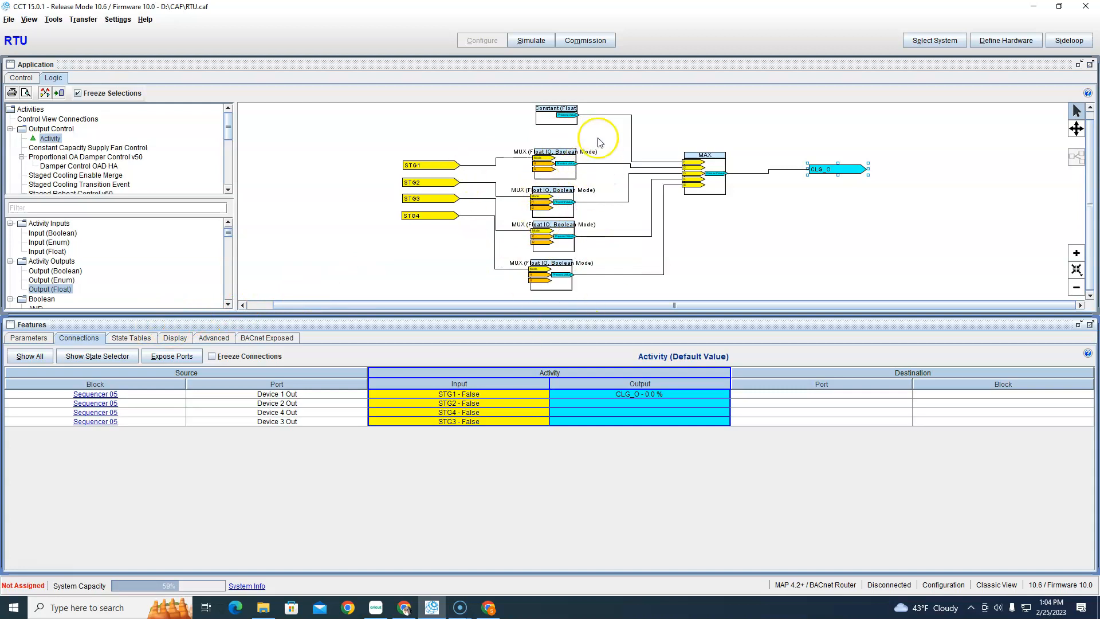
Check the I1 and I2 default values in the details of each of the four MUX blocks, from STG1's to STG4's
double_click(565, 173)
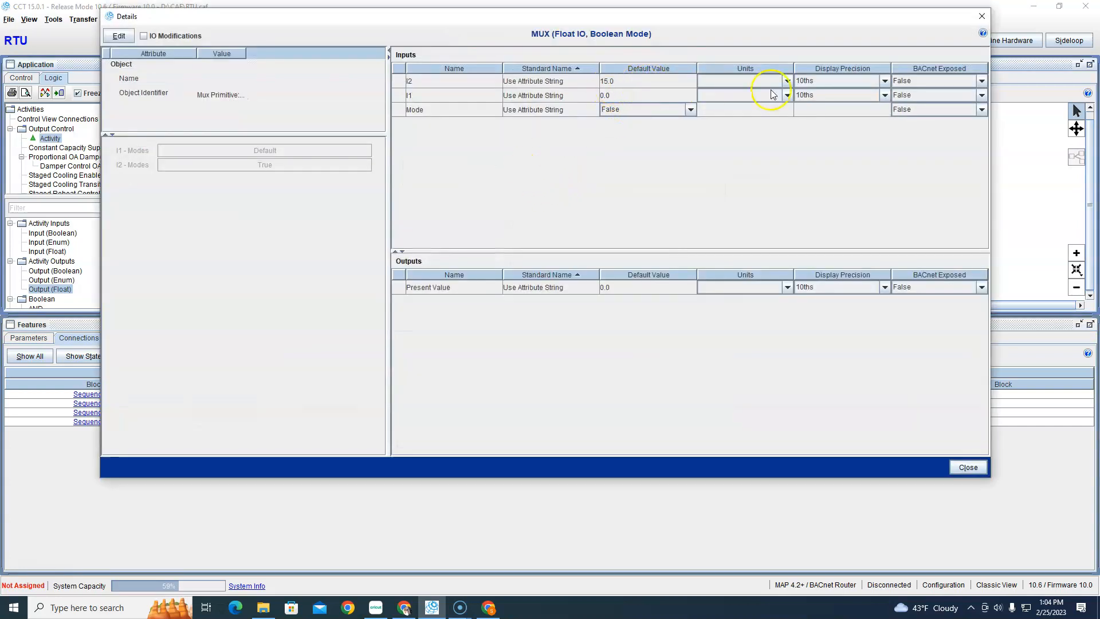
click(982, 17)
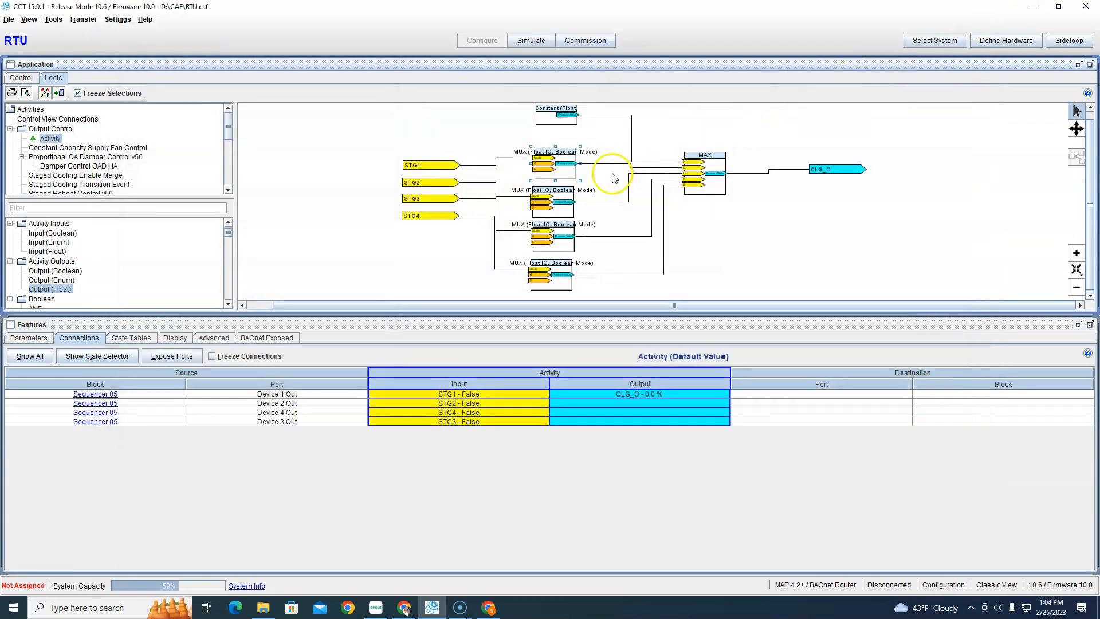
double_click(560, 209)
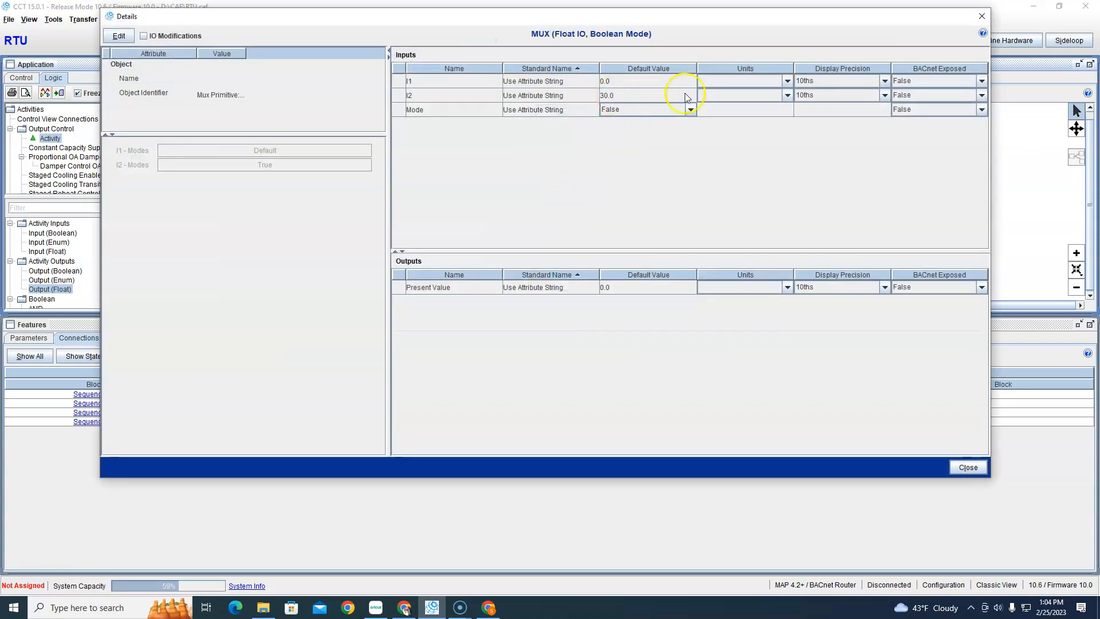
click(972, 21)
click(557, 250)
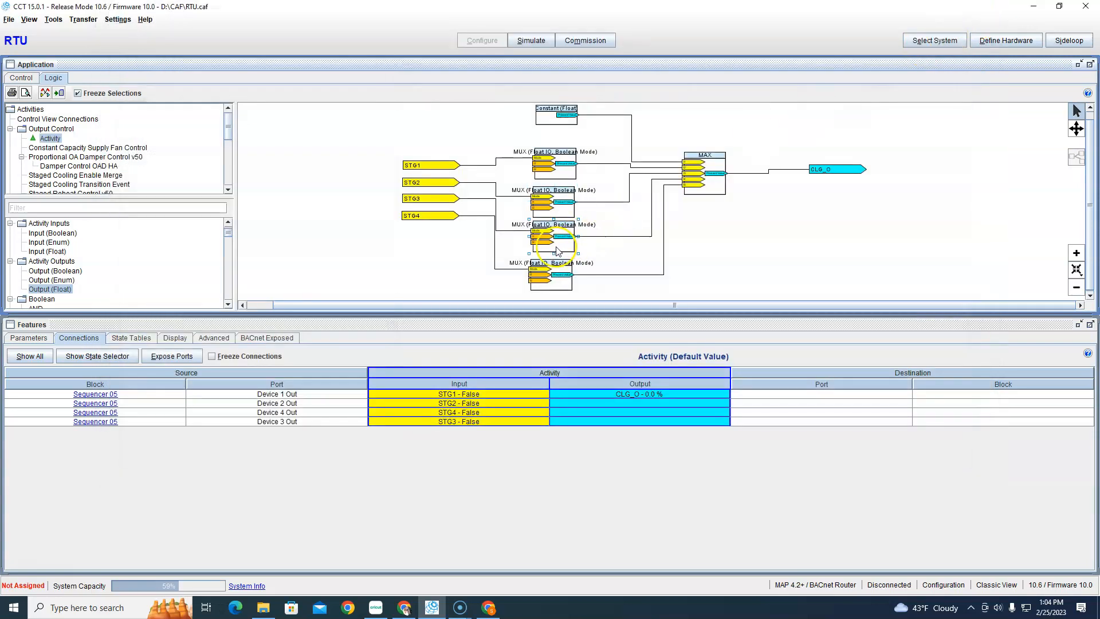
double_click(557, 249)
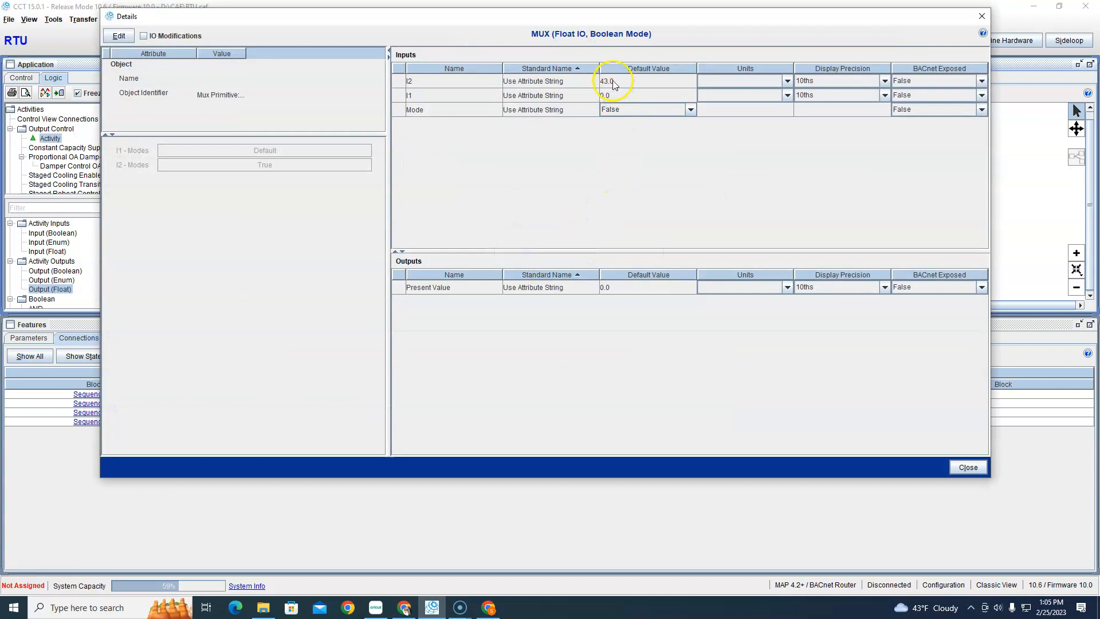
click(980, 20)
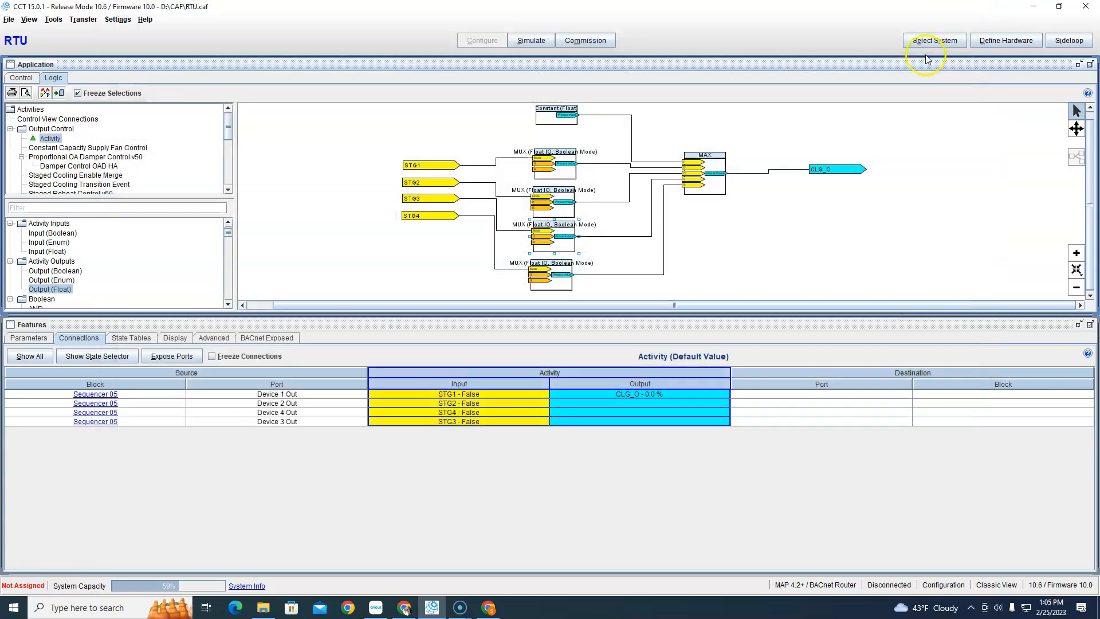
click(558, 284)
double_click(557, 284)
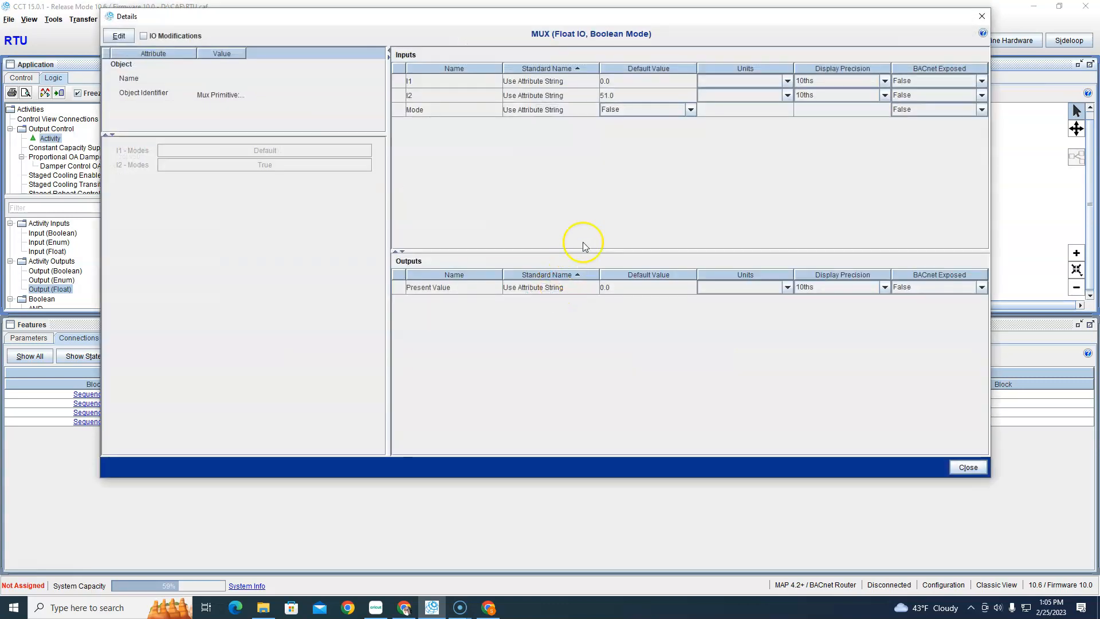
click(981, 16)
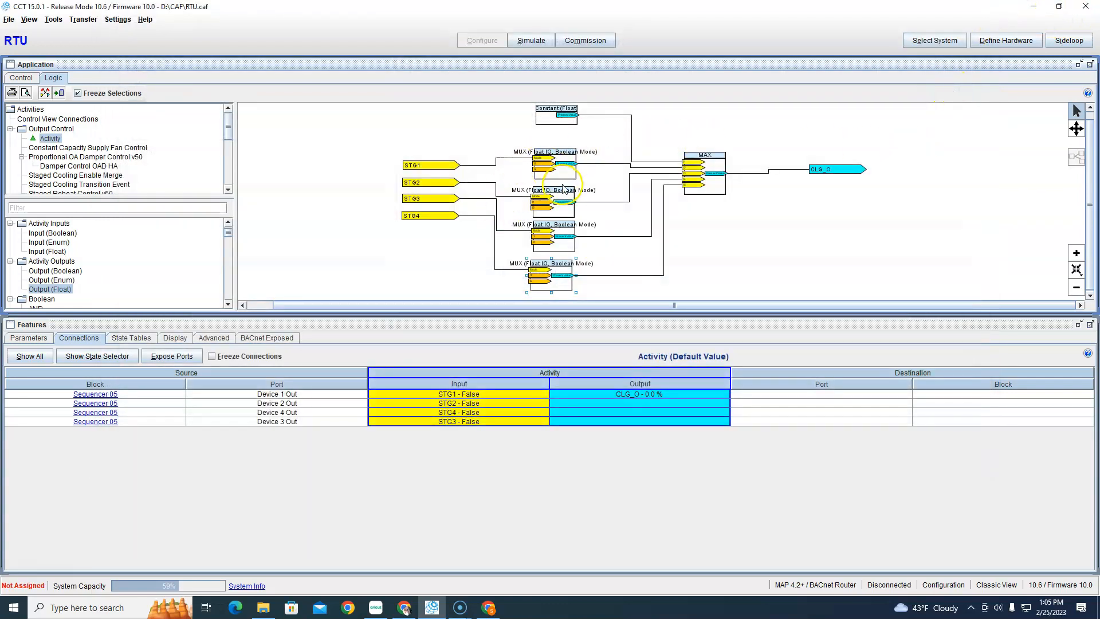
Start simulating the RTU application without saving the changes
click(531, 40)
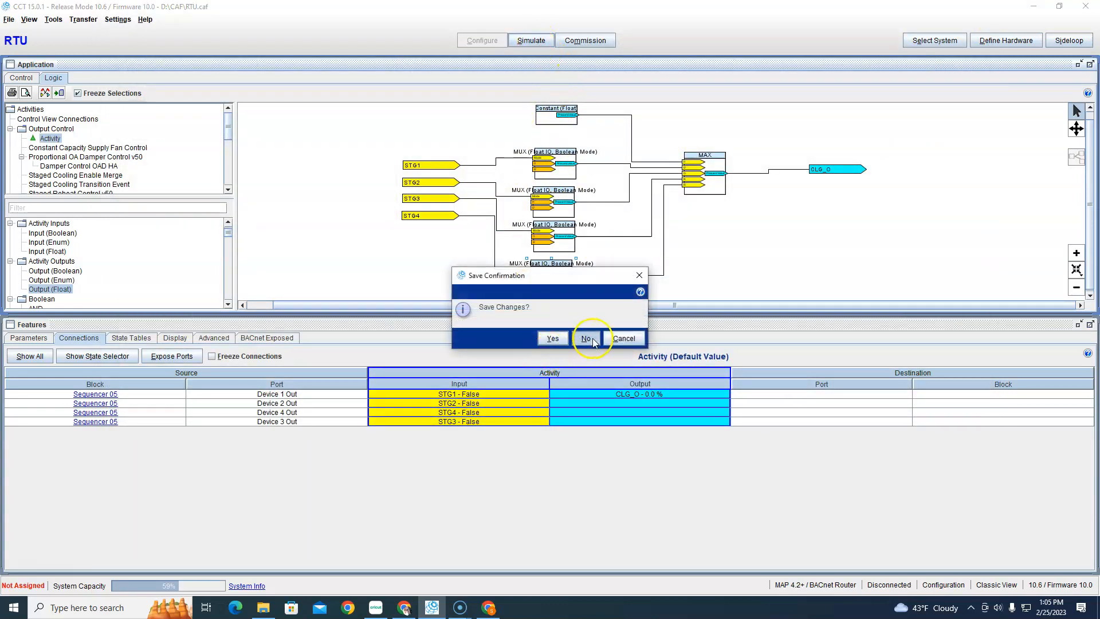
click(586, 339)
click(591, 436)
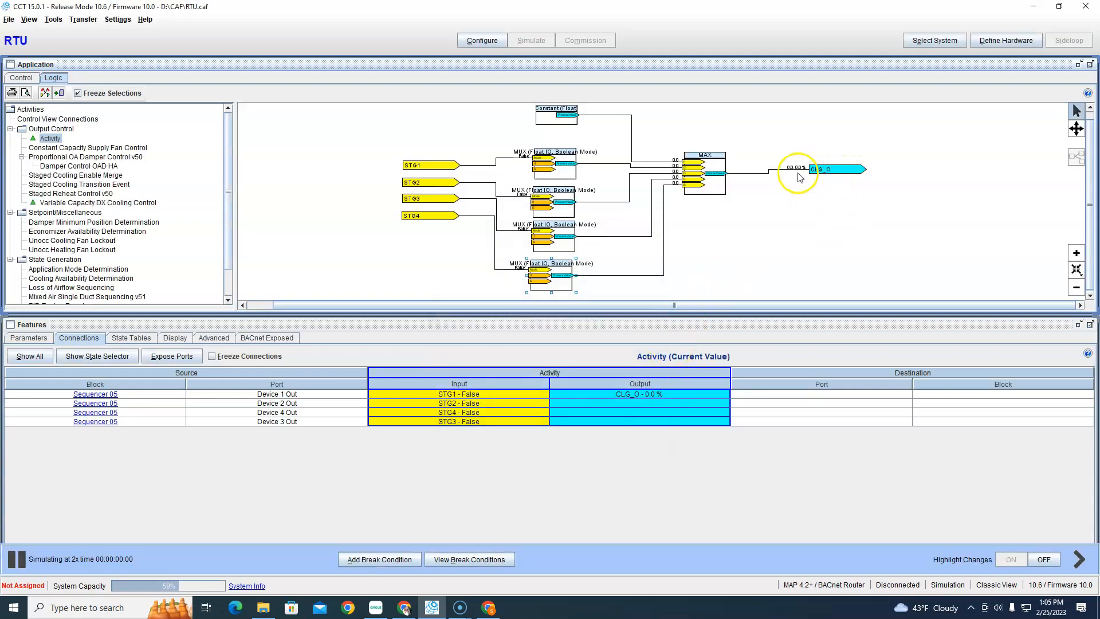
Send a Test command with the value True to the STG1 input in the simulation
right_click(442, 166)
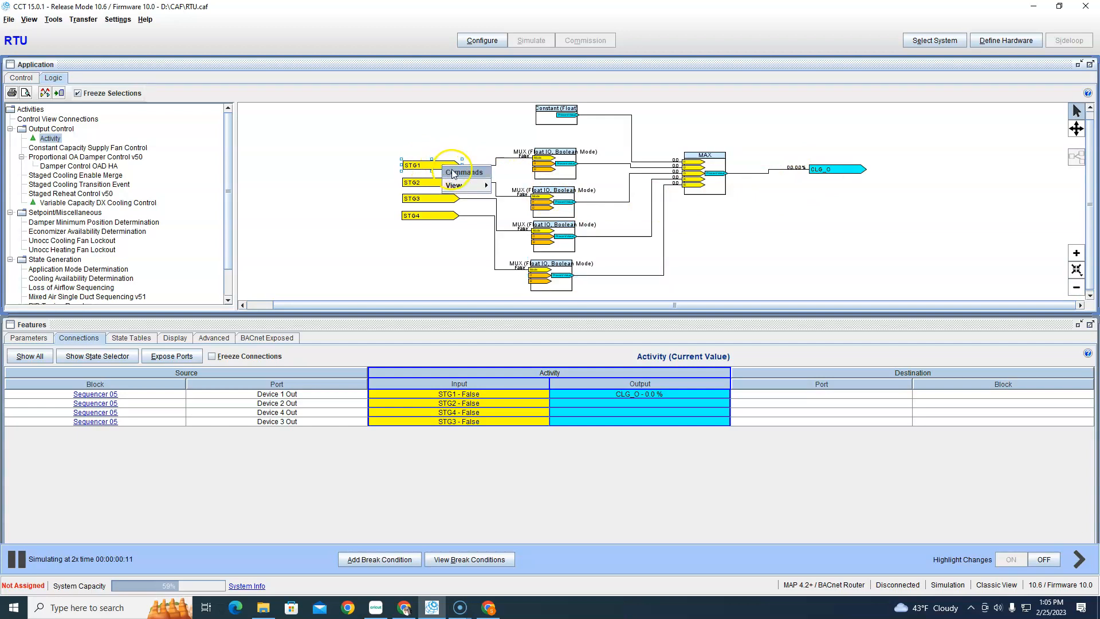
click(461, 173)
click(113, 85)
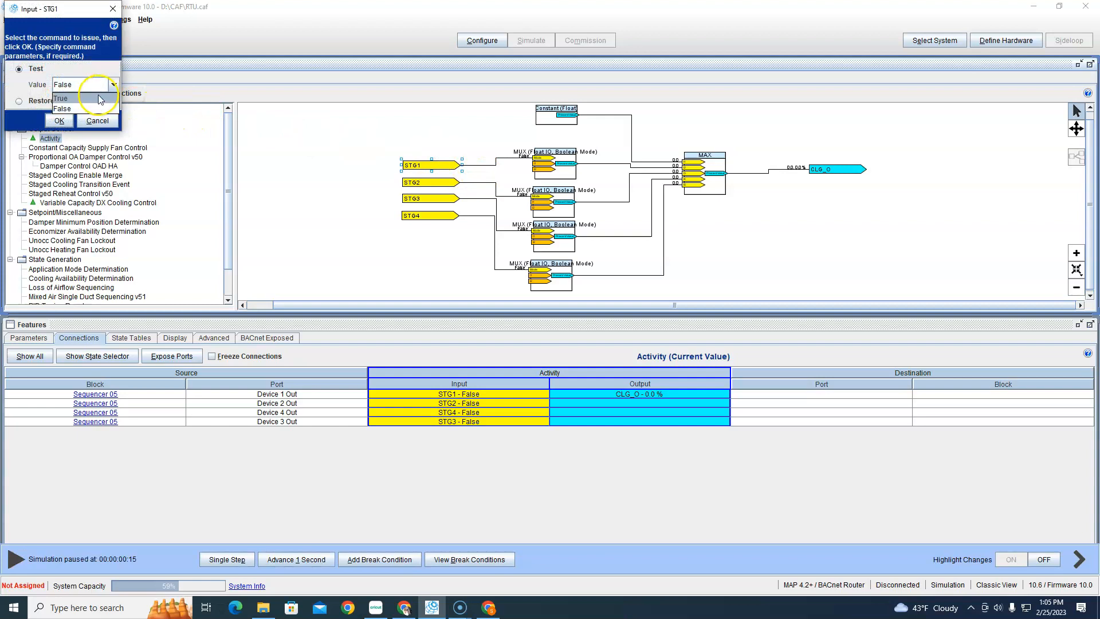
click(80, 94)
click(59, 119)
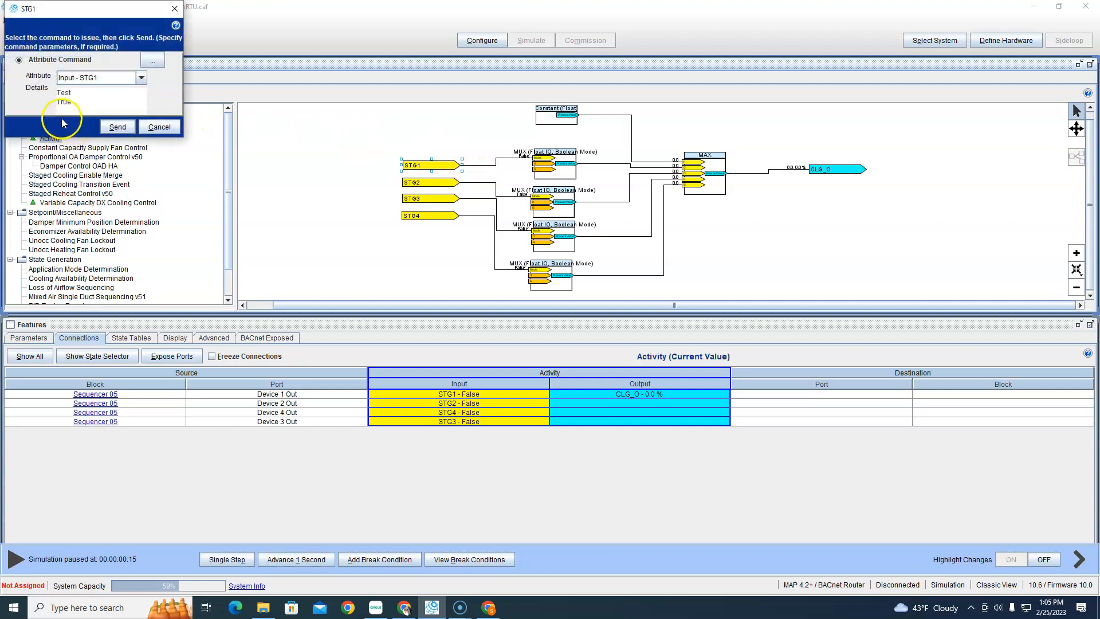
click(116, 127)
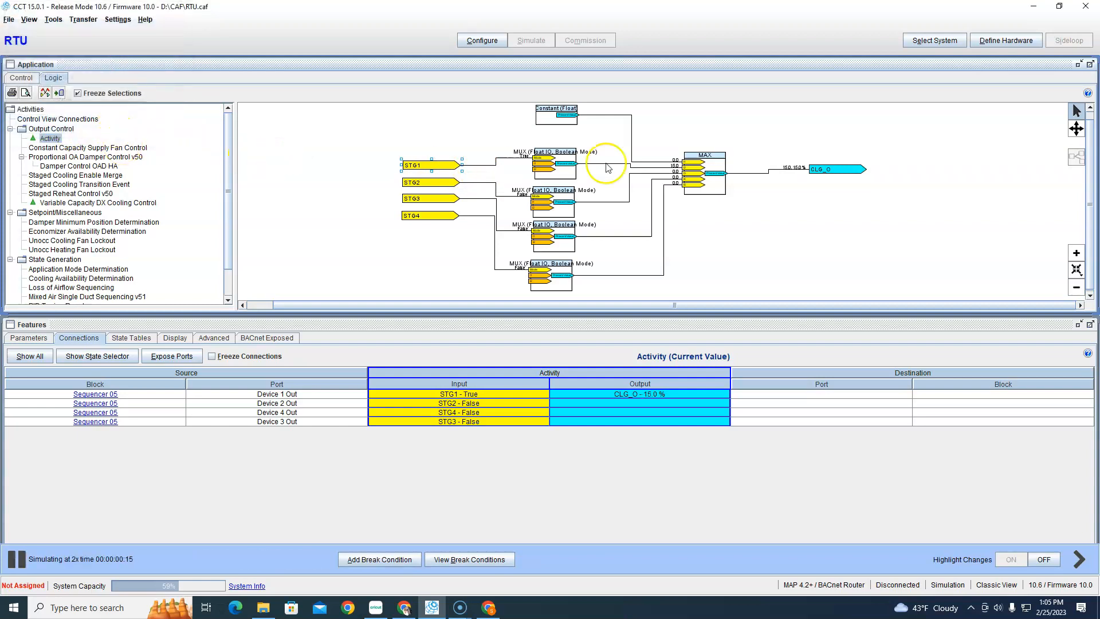
Send a Test command with the value True to the STG2 input in the simulation
right_click(445, 186)
click(461, 190)
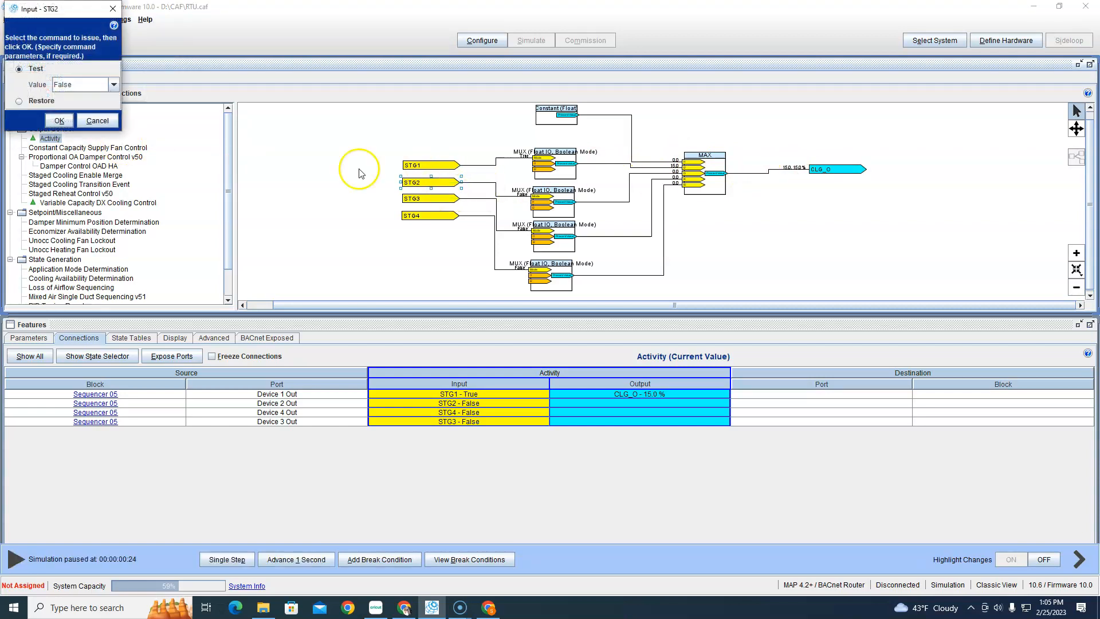
click(72, 87)
click(71, 105)
click(56, 121)
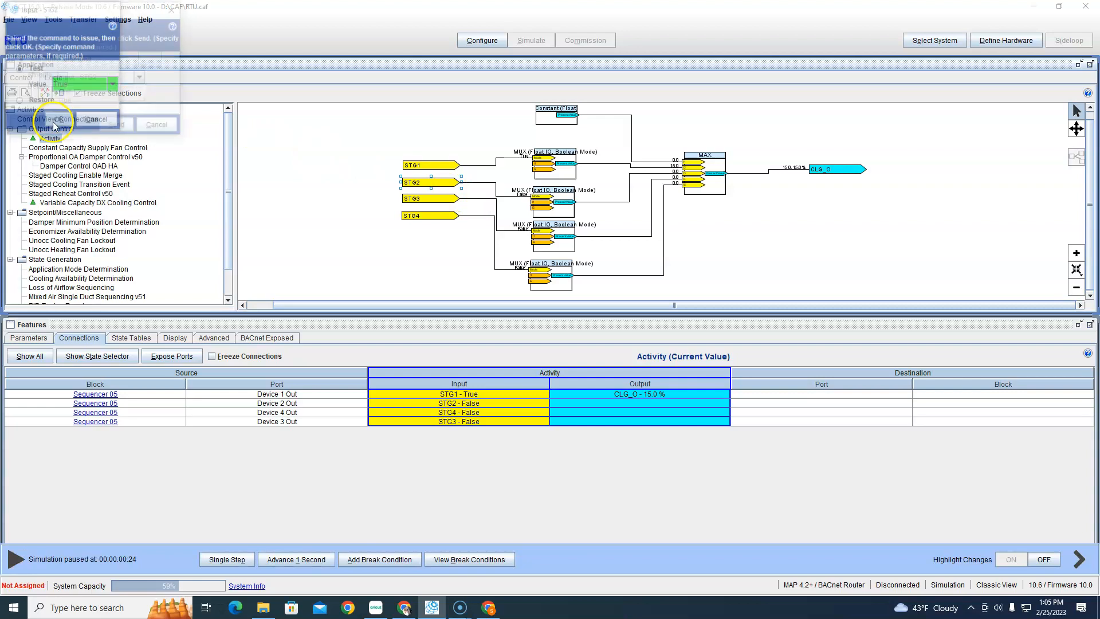
click(121, 130)
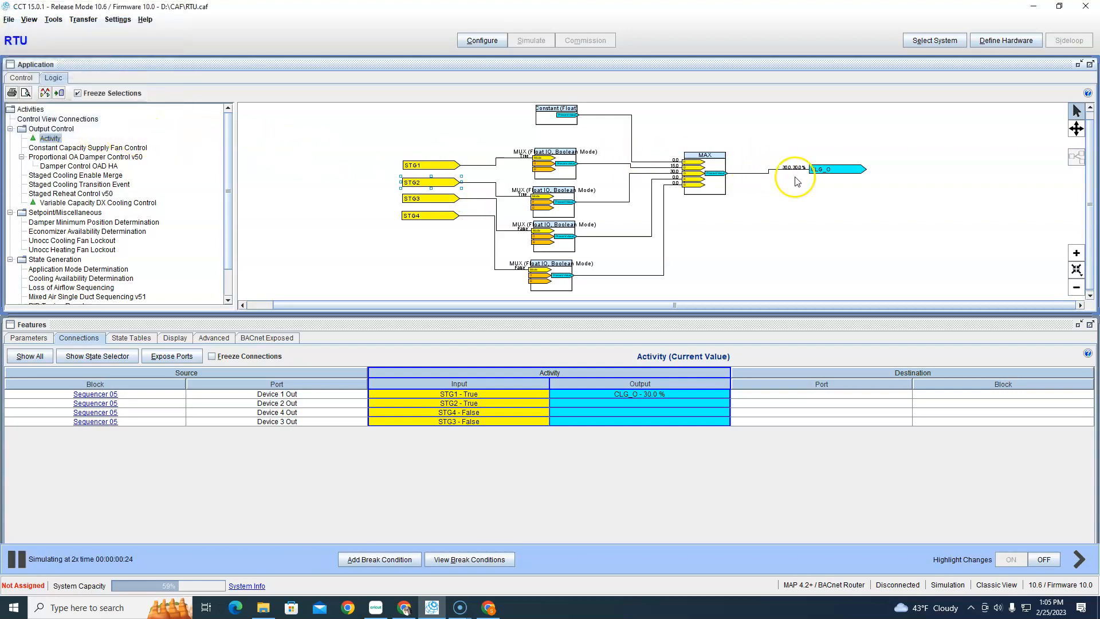
Send a Test command with the value True to the STG3 input in the simulation
right_click(425, 200)
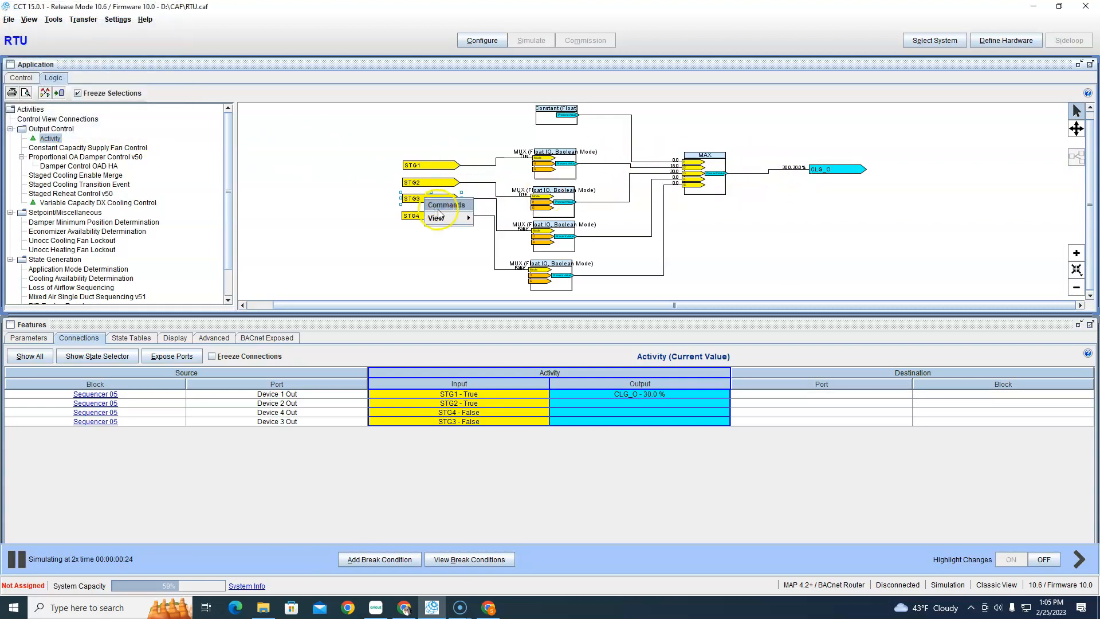
click(452, 211)
click(98, 84)
click(83, 100)
click(59, 121)
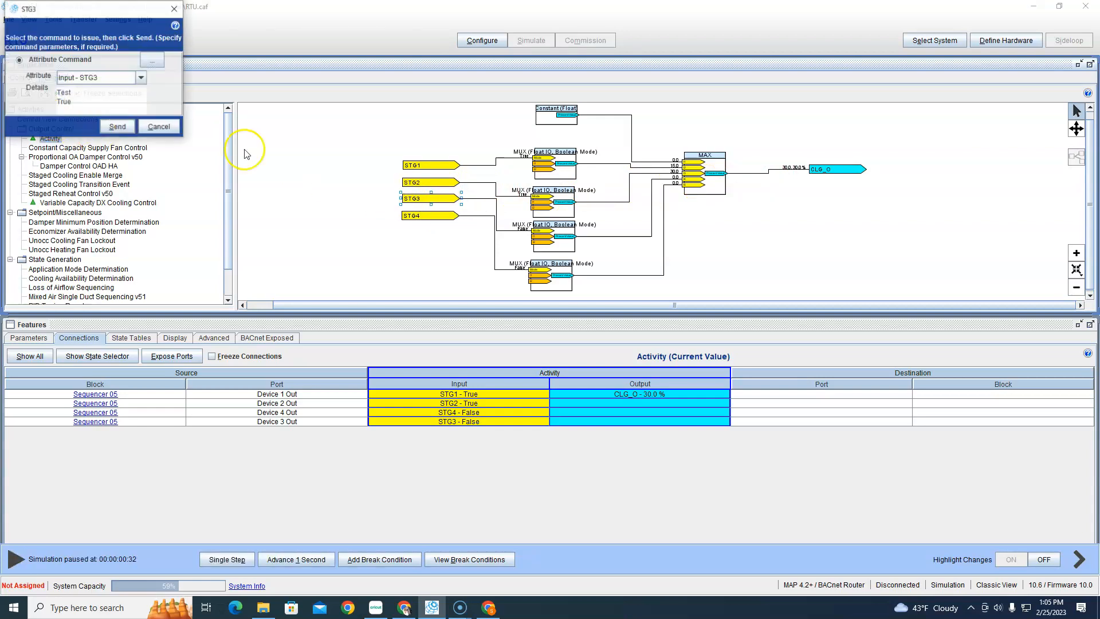
click(118, 127)
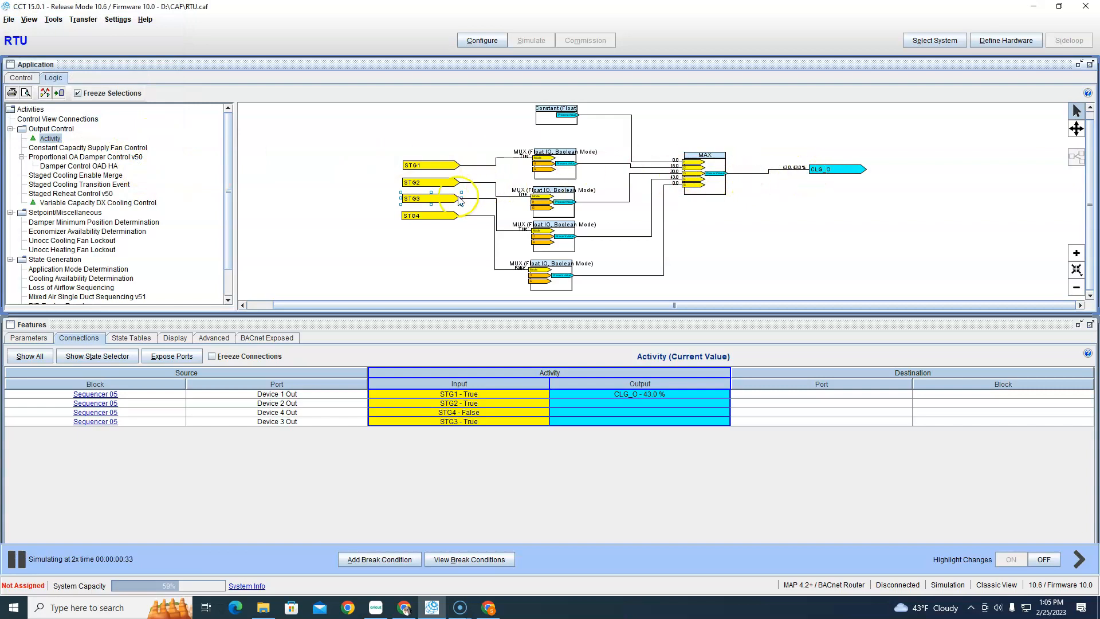
Send a Test command with the value True to the STG4 input, and stop the simulation to return to configuration mode
double_click(438, 219)
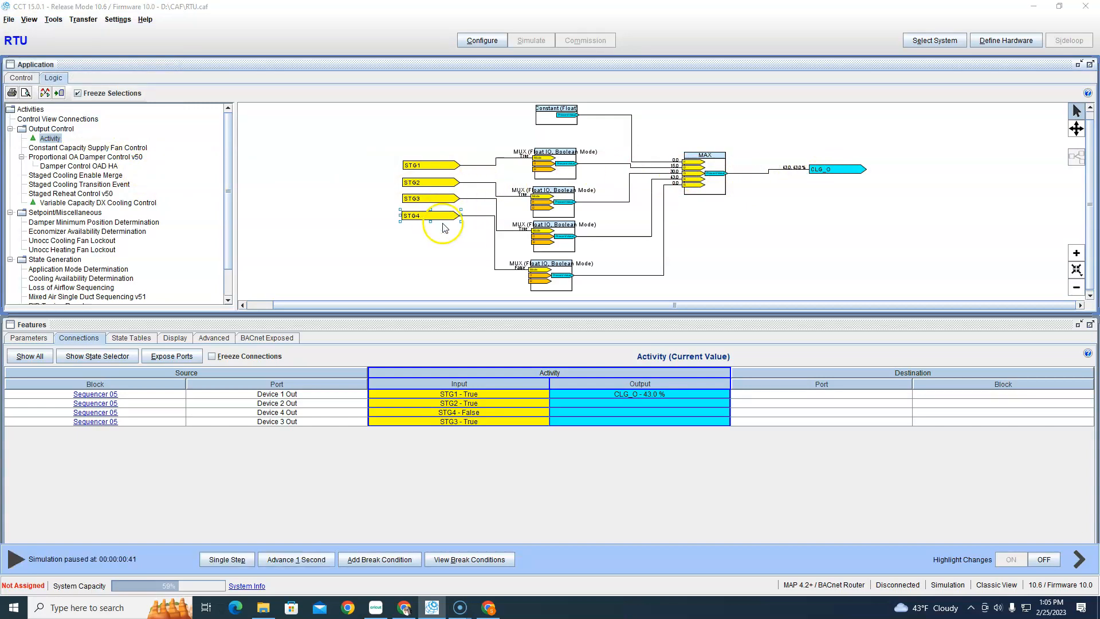
click(64, 89)
click(66, 105)
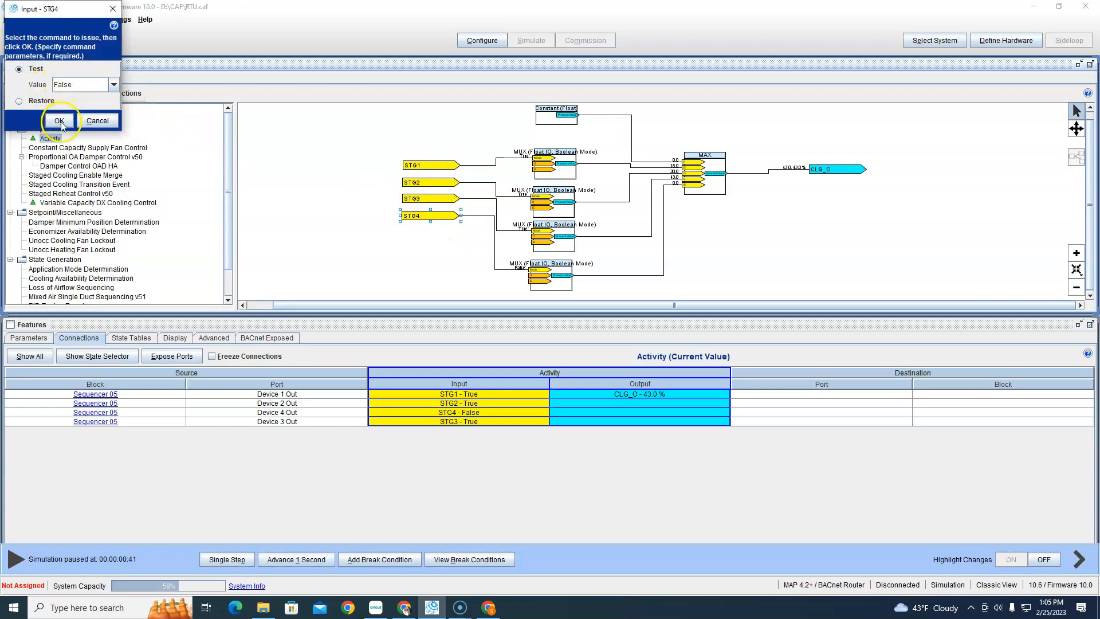
click(76, 92)
click(66, 96)
click(60, 120)
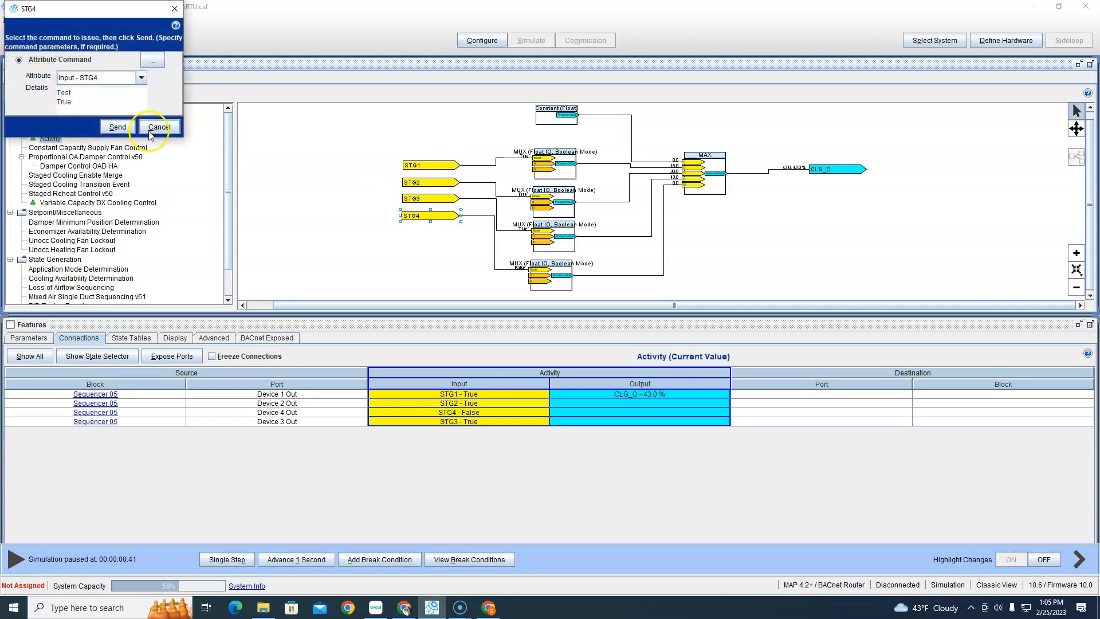
click(118, 128)
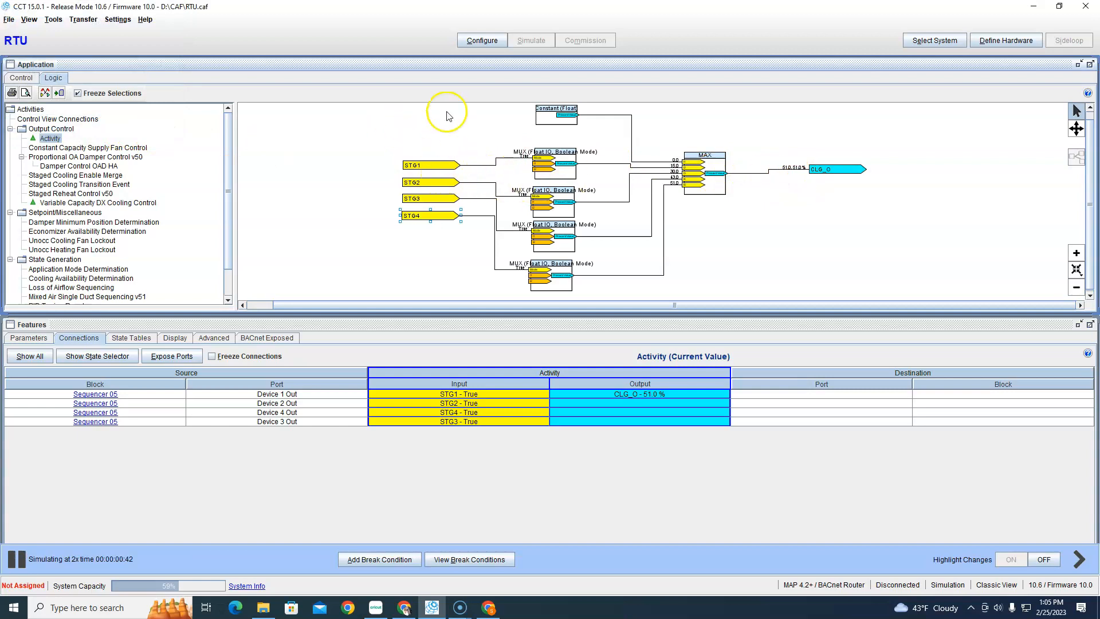
click(499, 44)
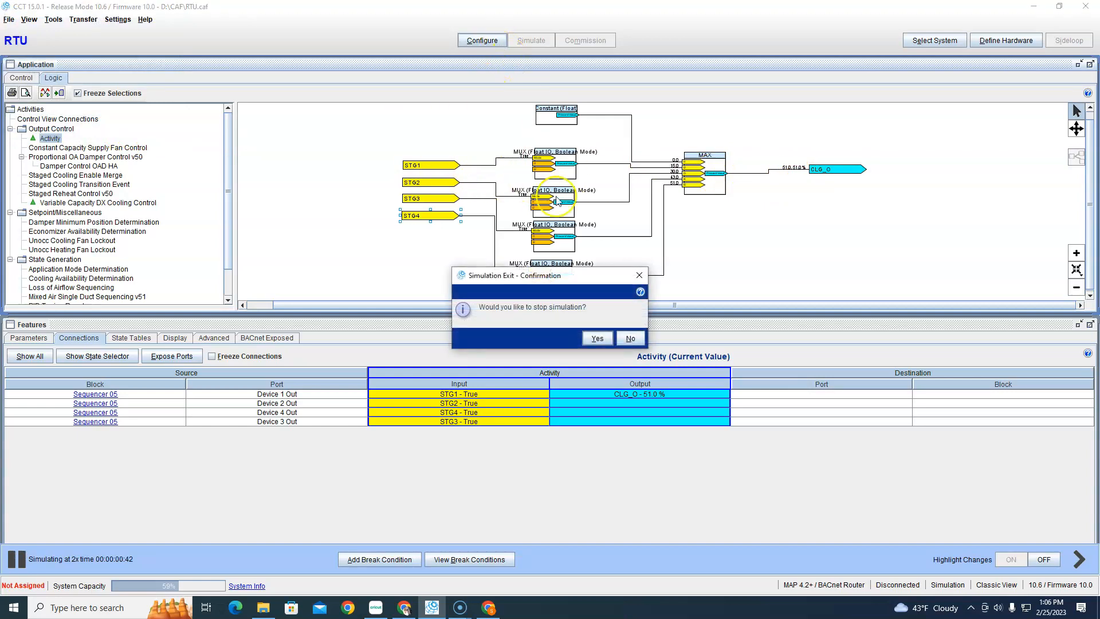
click(597, 338)
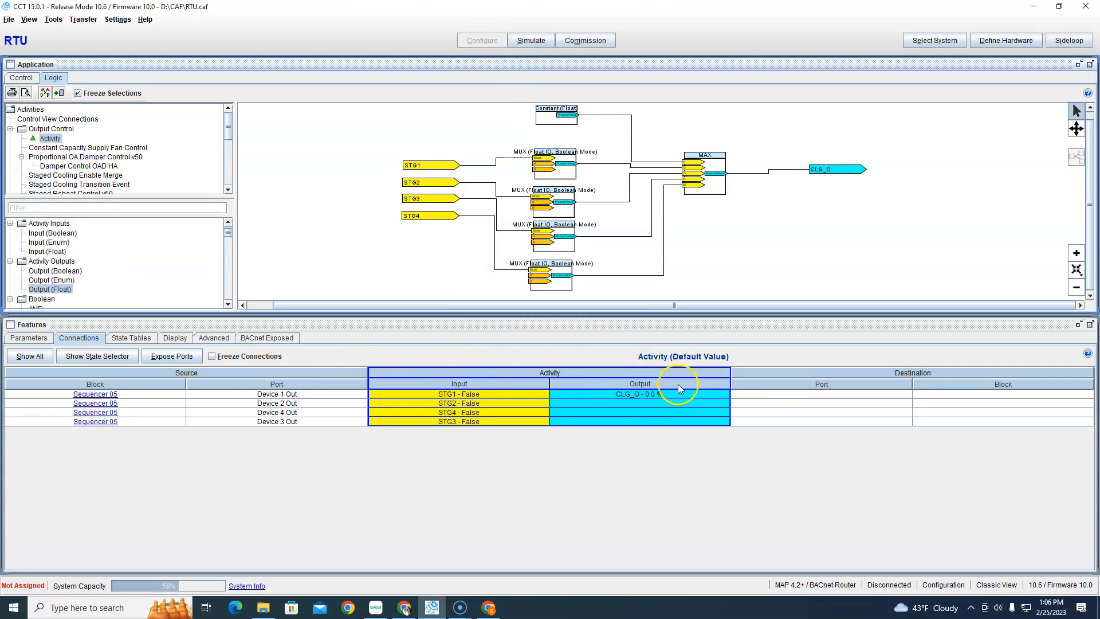
Change the source of the CLG1-O output's I1 input to the CLG_O port of Activity
click(22, 78)
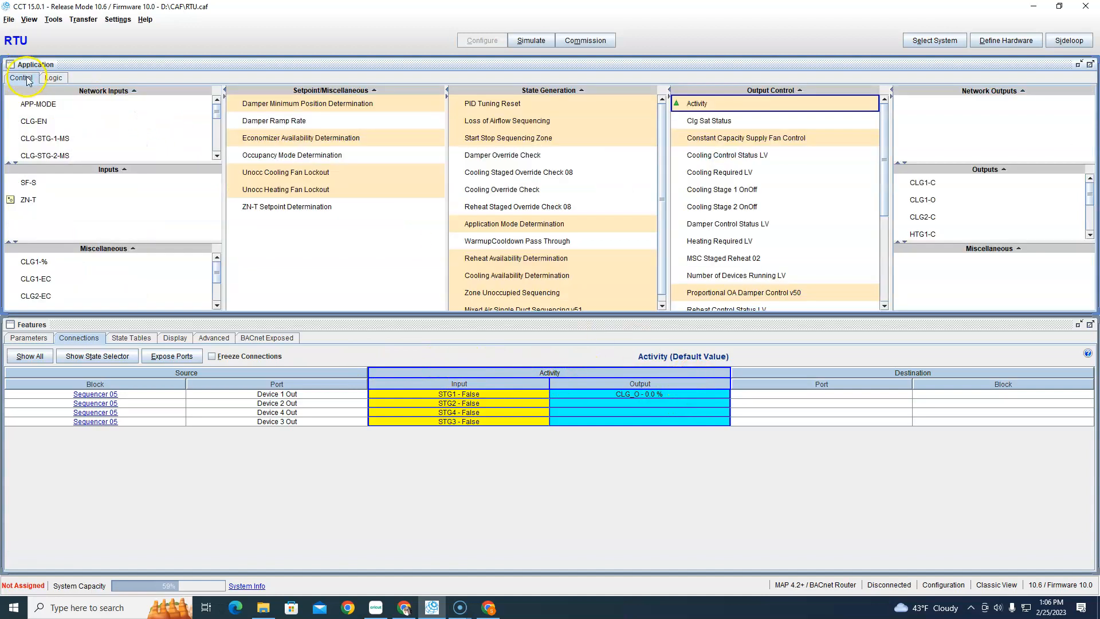
click(923, 202)
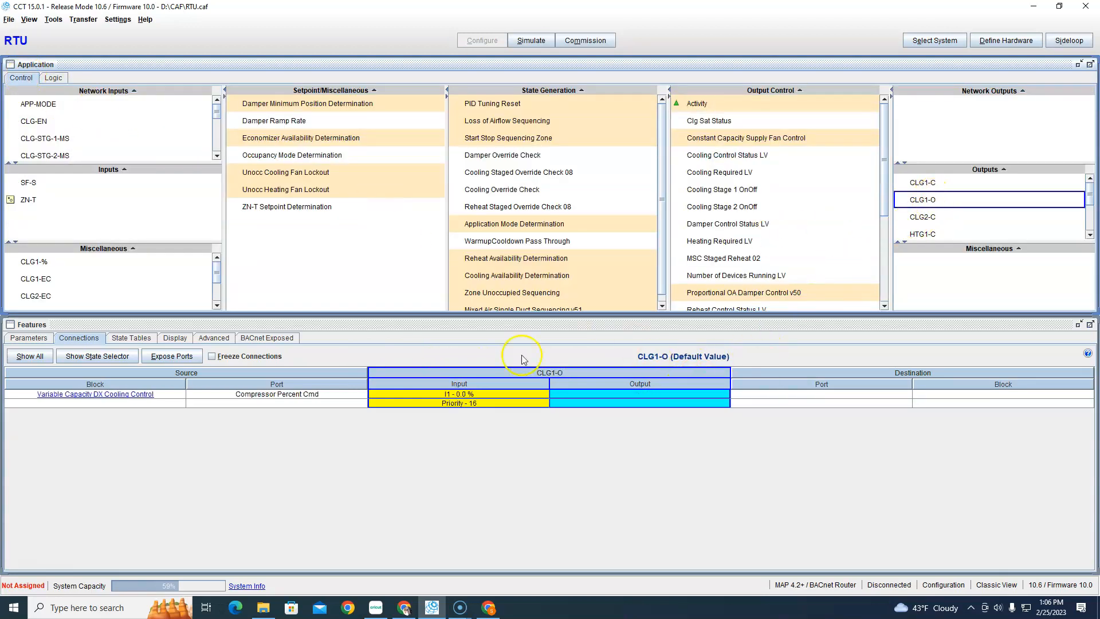
right_click(382, 399)
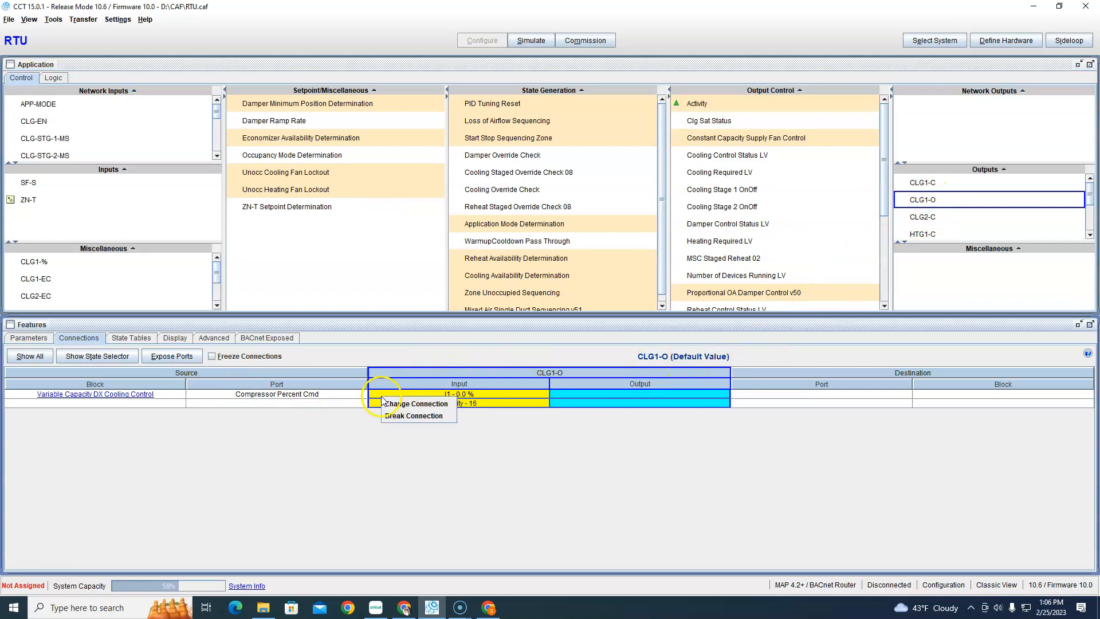
double_click(471, 390)
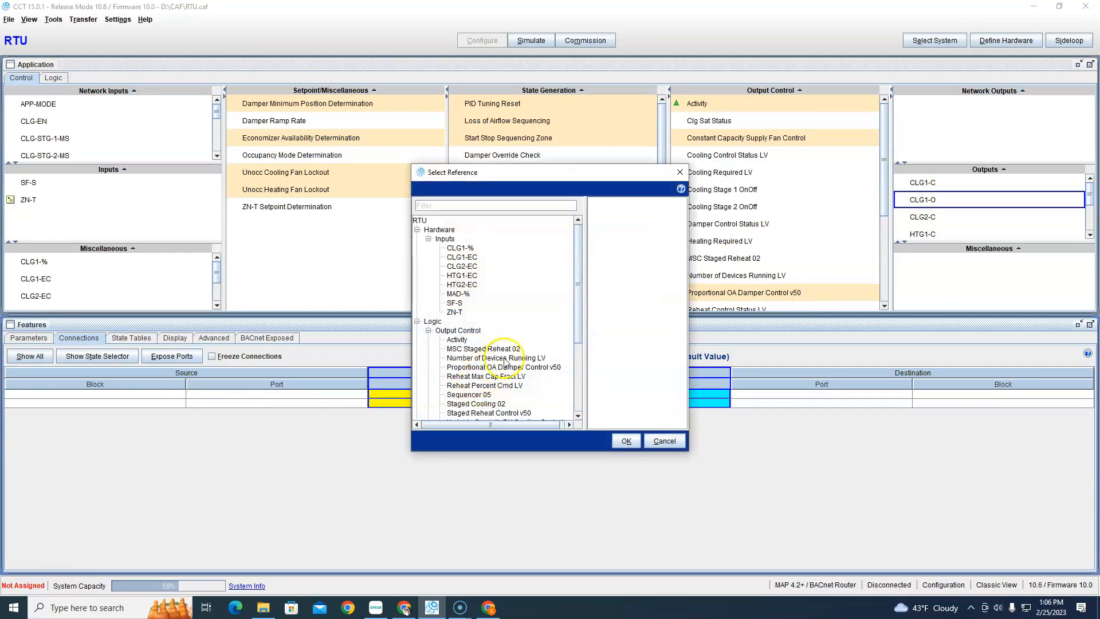
click(471, 348)
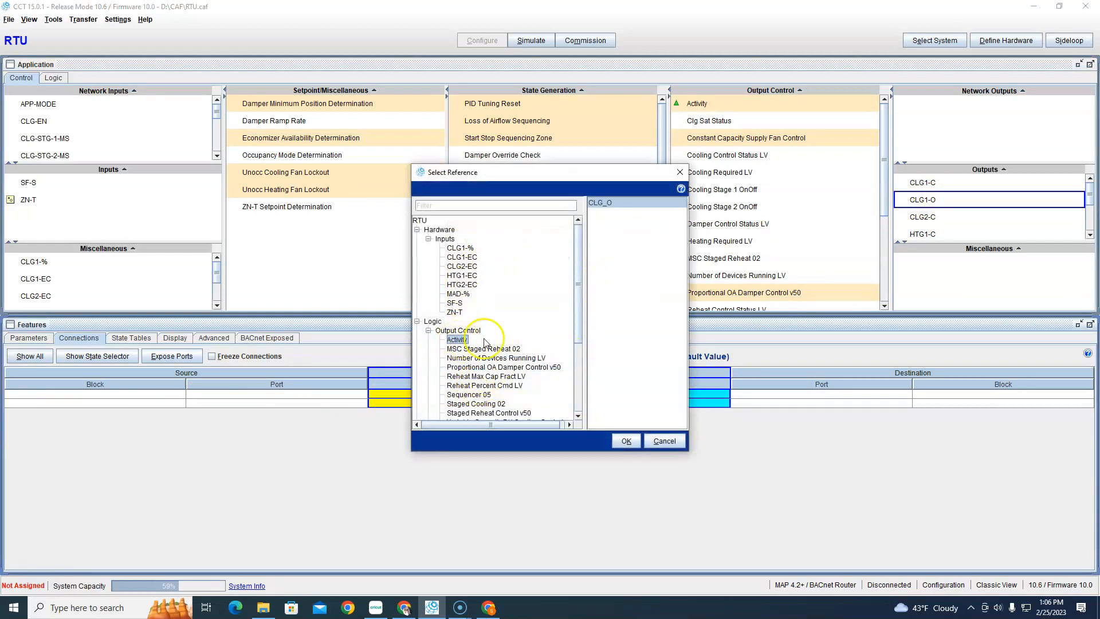
click(626, 441)
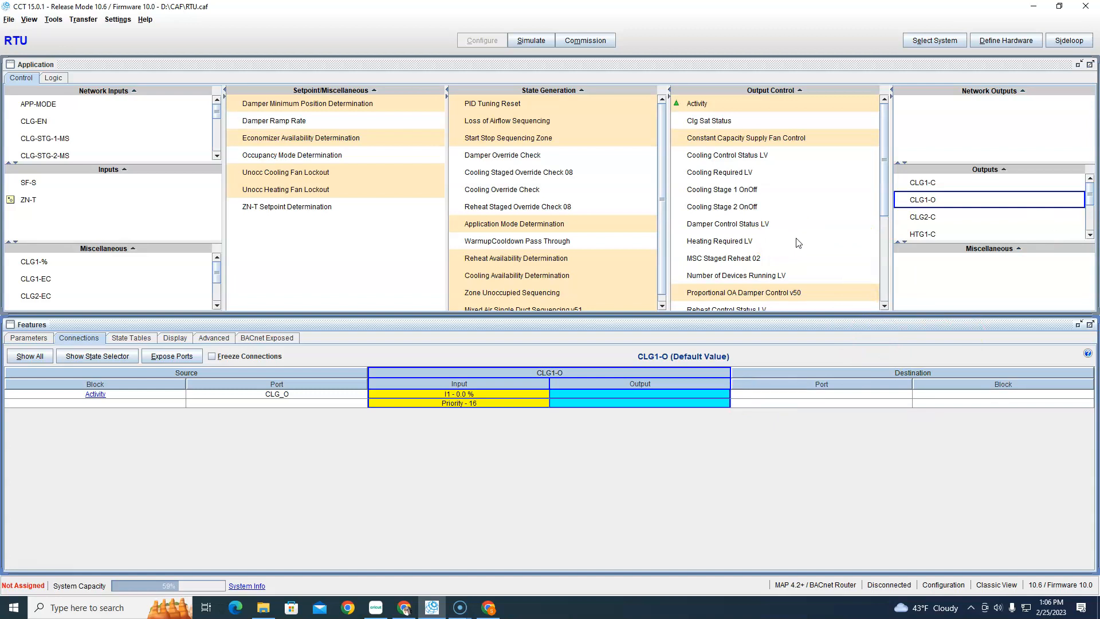
Trace the cooling signal's connections from Activity back through Sequencer 05 to Variable Capacity DX Cooling Control
scroll(799, 240, down, 3)
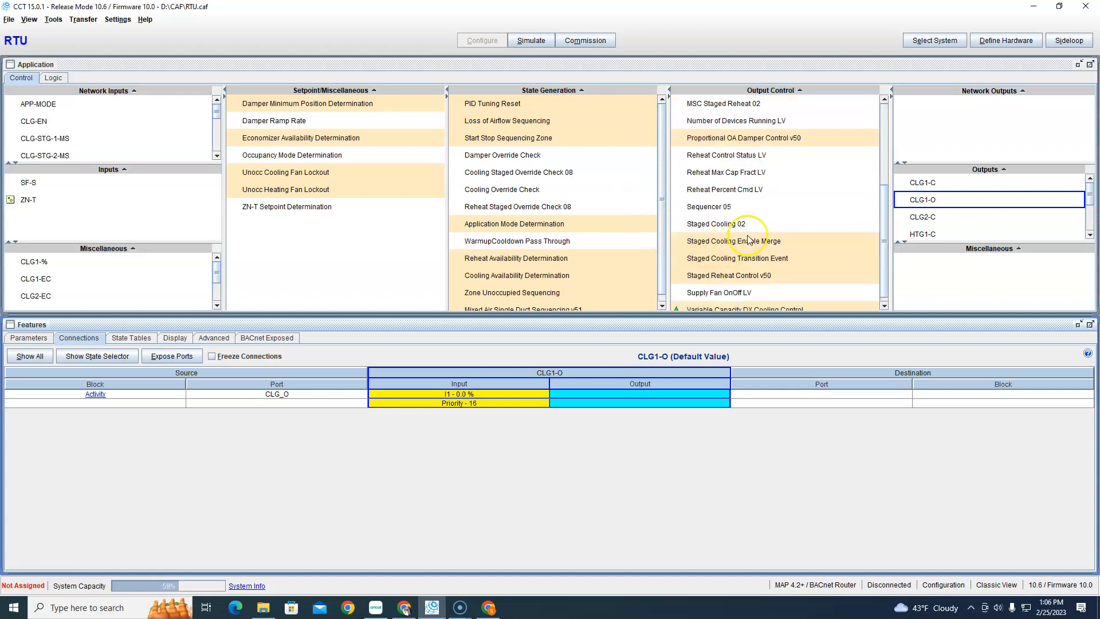
scroll(756, 224, up, 3)
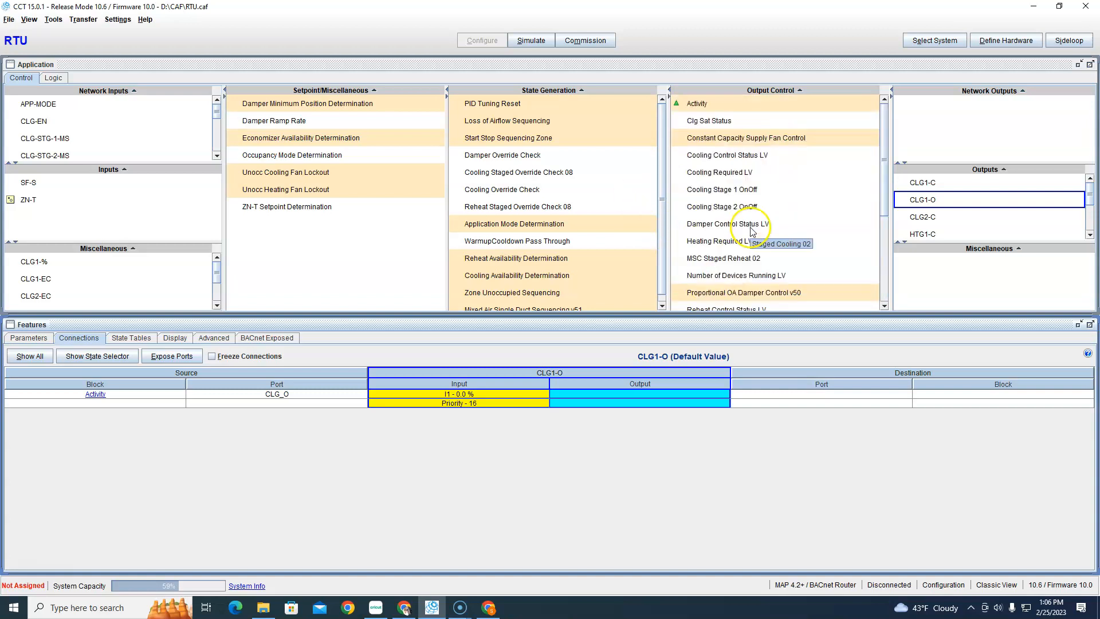
scroll(756, 229, down, 3)
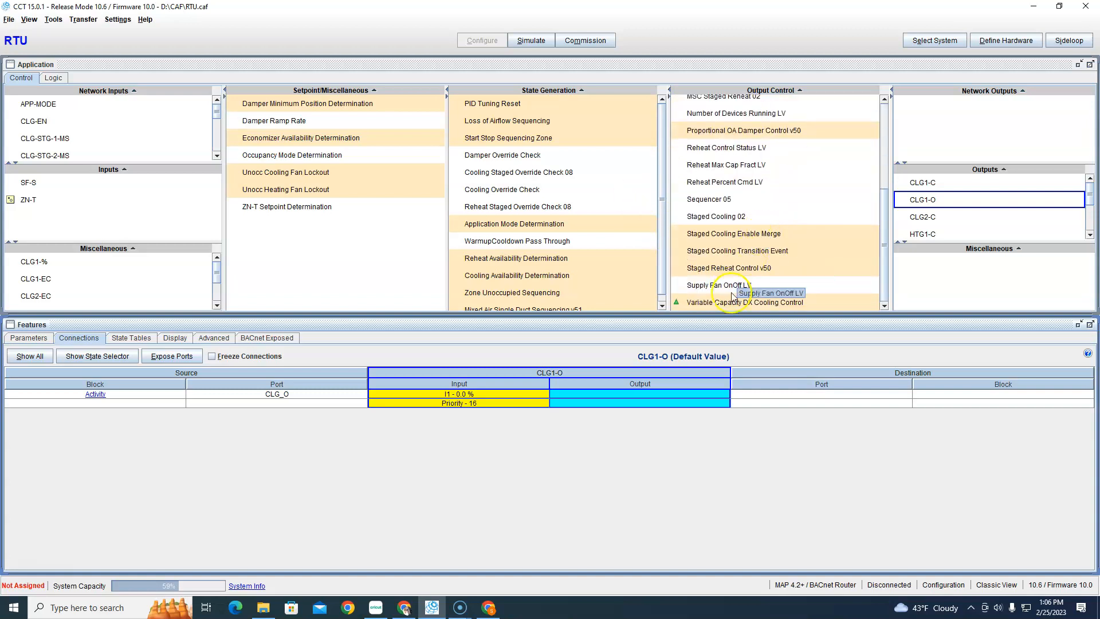
scroll(758, 255, up, 3)
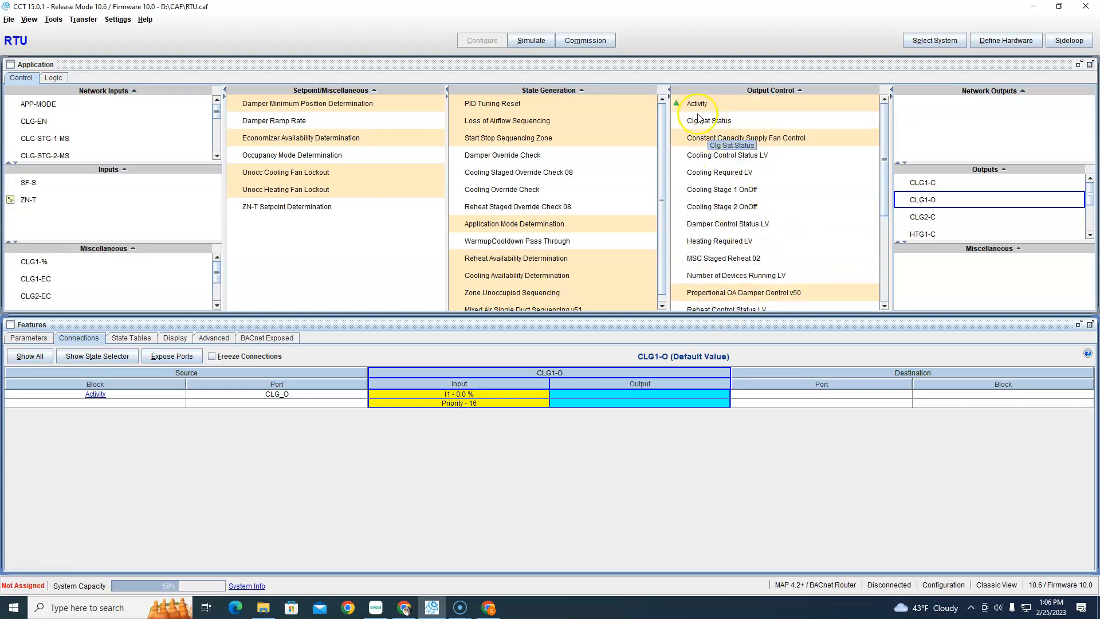
click(697, 104)
click(110, 396)
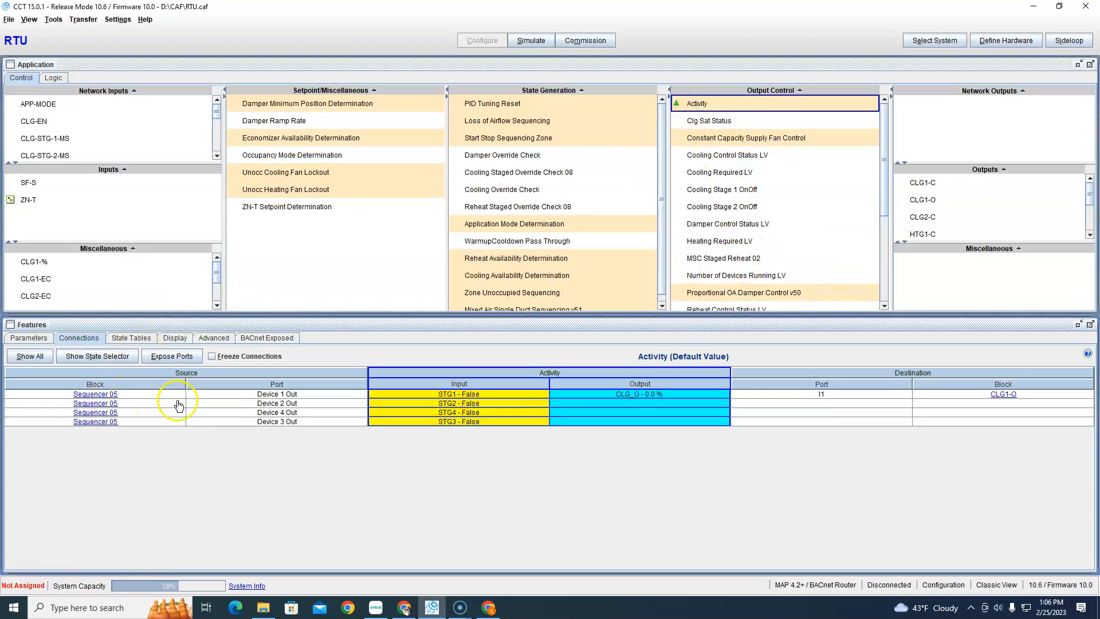
click(103, 396)
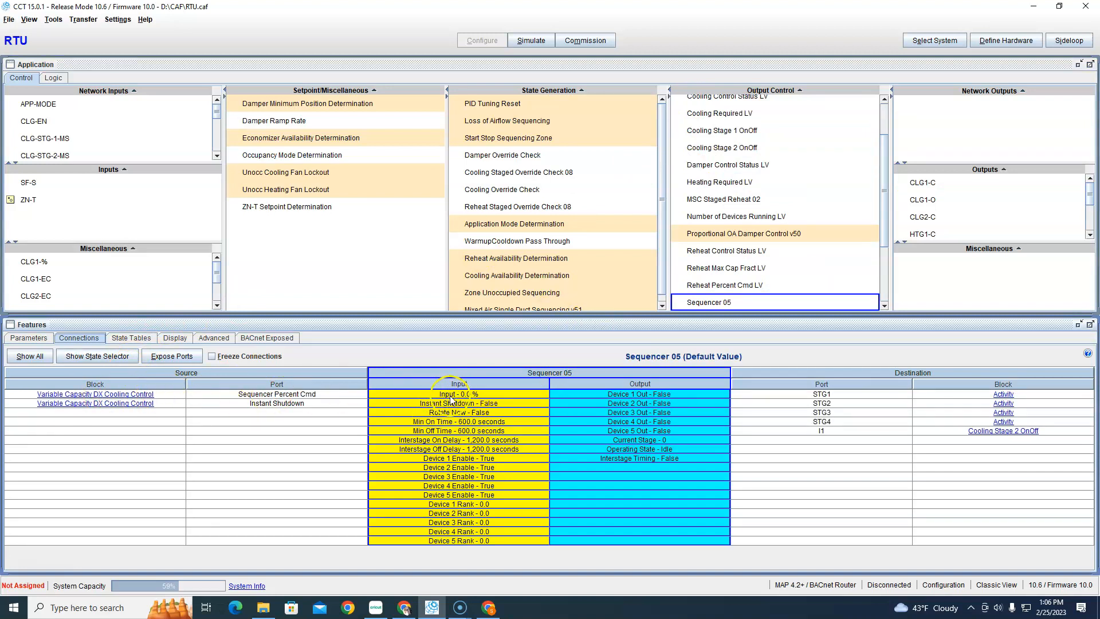
click(136, 397)
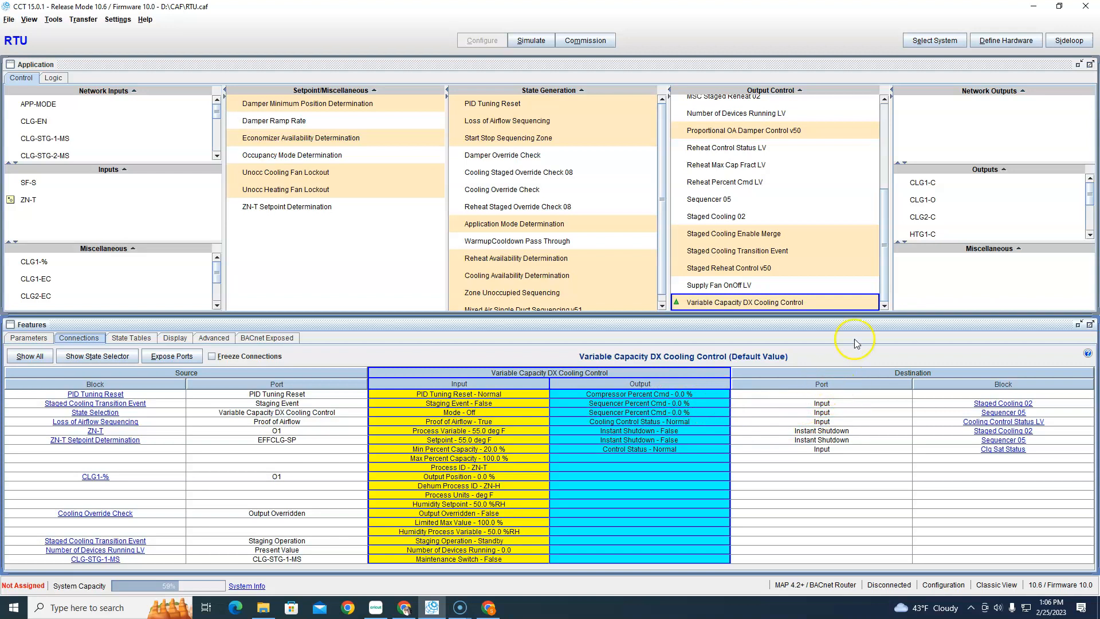
Set Sequencer 05's Min On Time and Min Off Time to 300 seconds and apply the changes
click(722, 202)
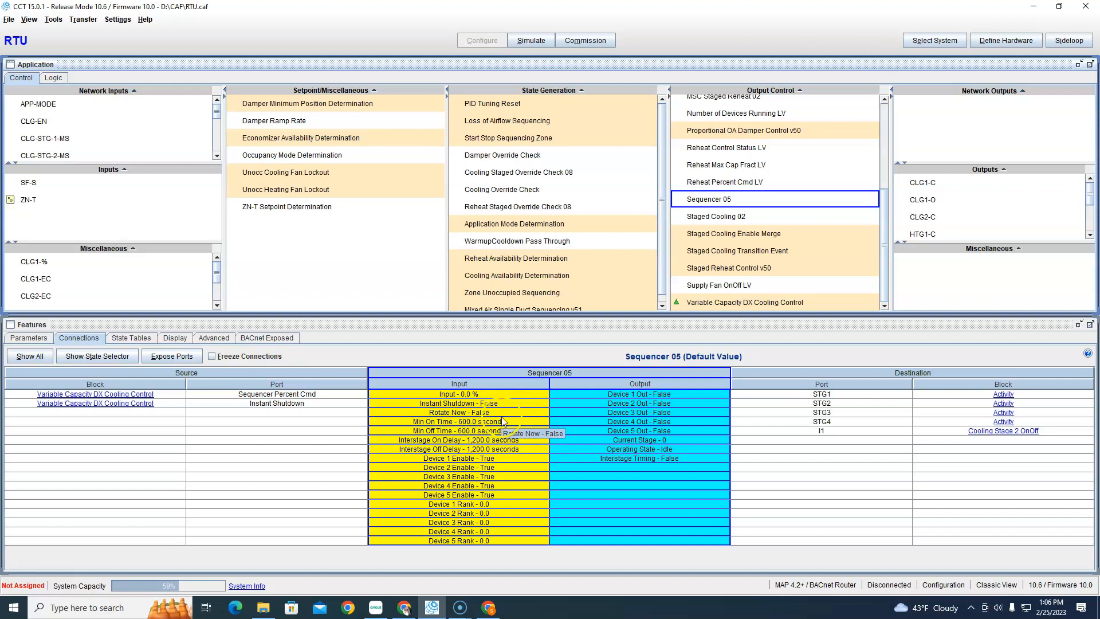
double_click(721, 203)
click(118, 37)
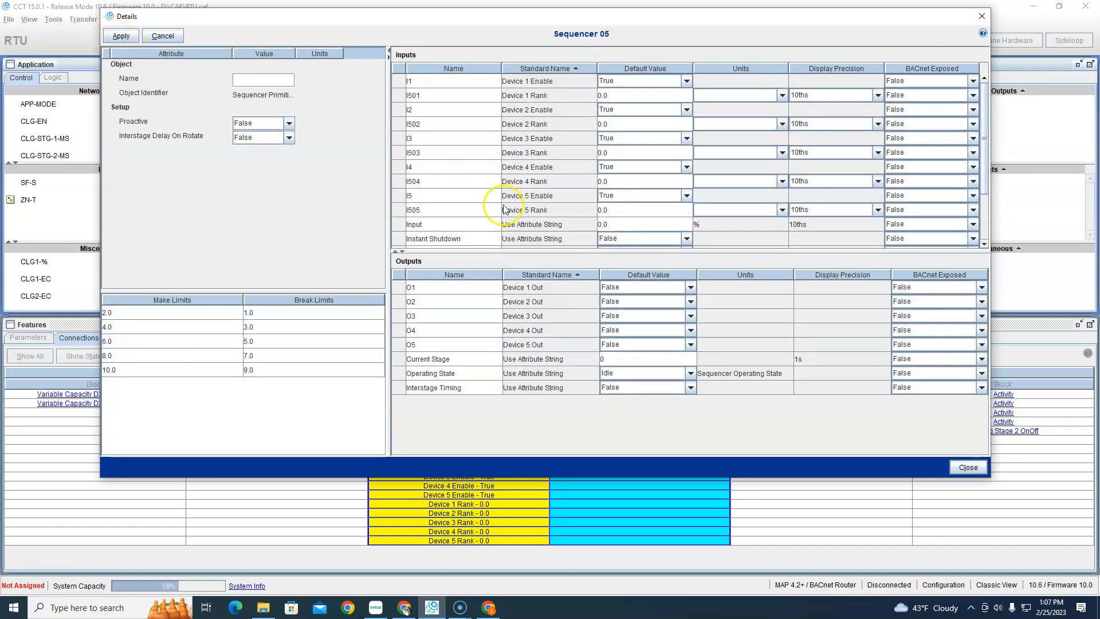
scroll(638, 206, down, 2)
double_click(633, 198)
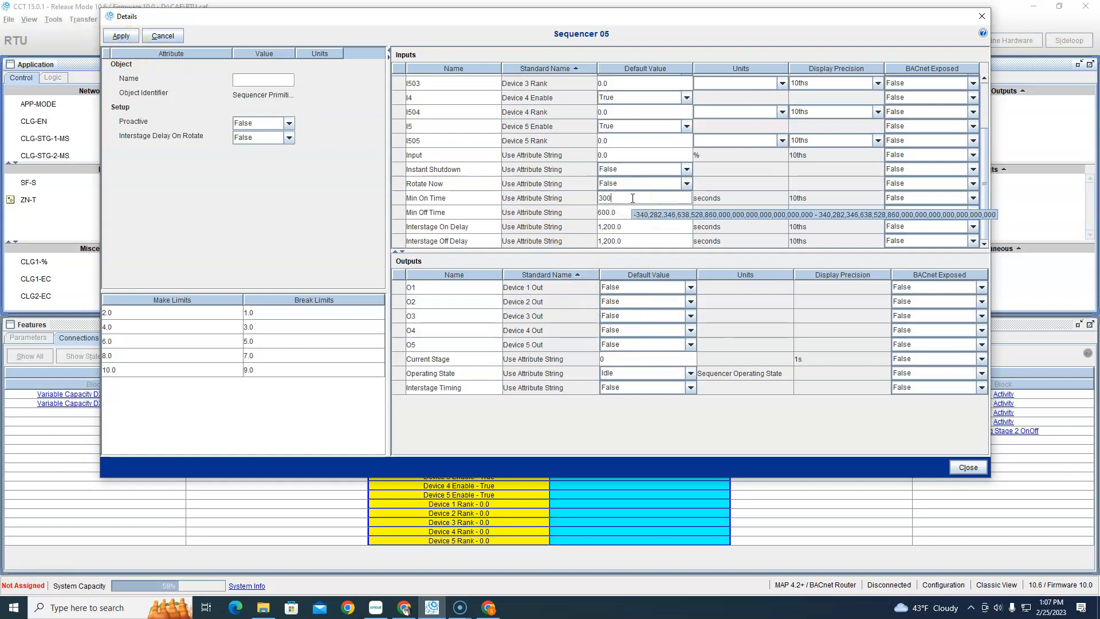
double_click(618, 211)
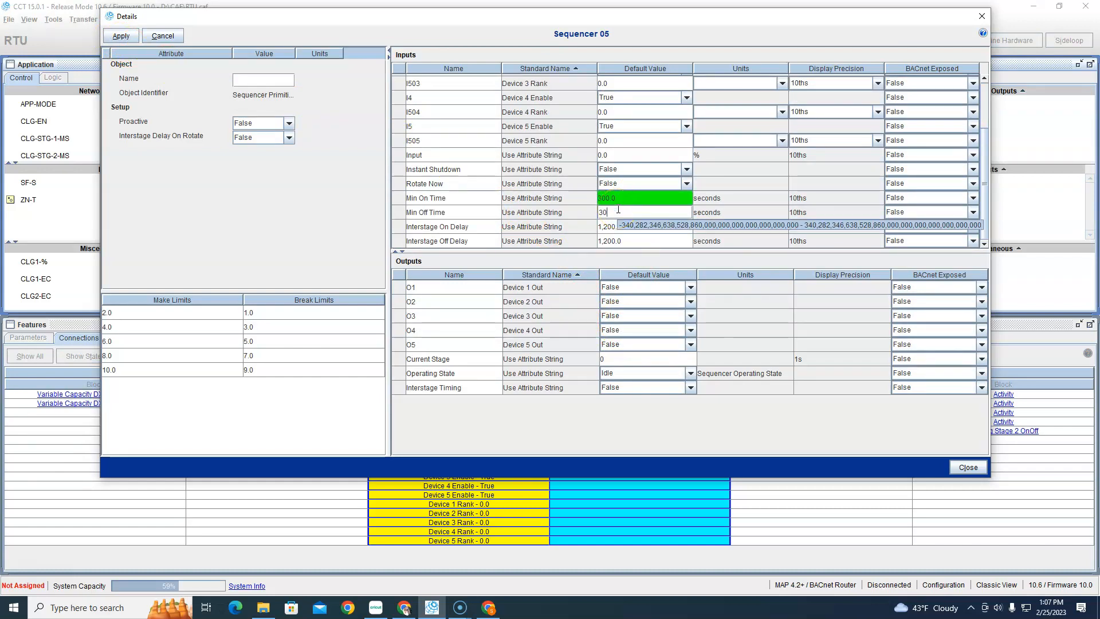
text(300)
click(120, 35)
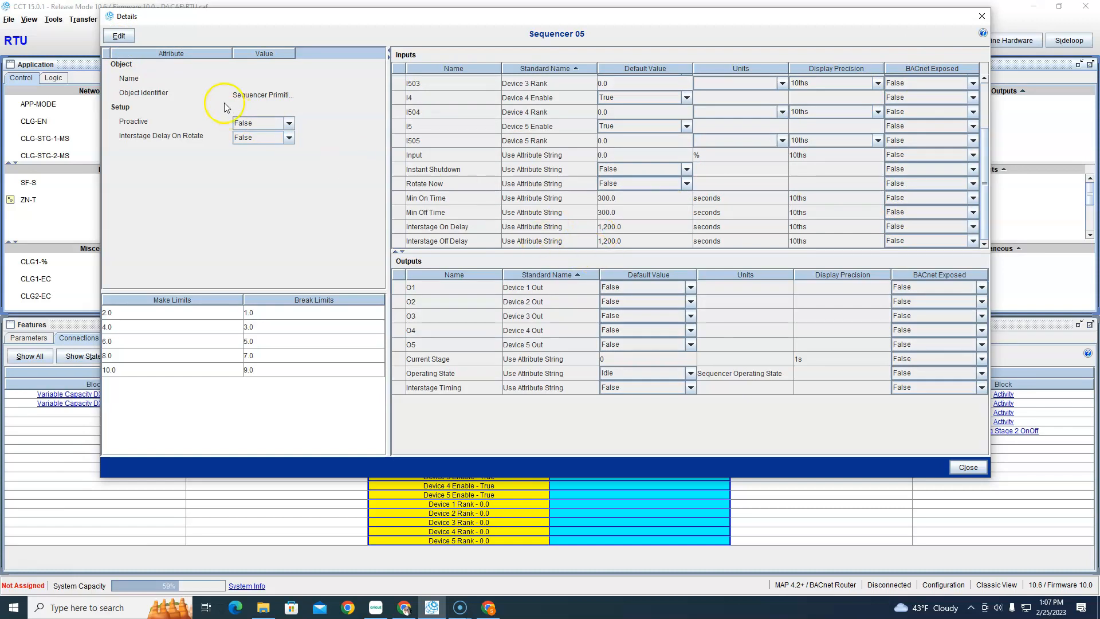
Set Sequencer 05's Interstage On Delay and Interstage Off Delay to 300 seconds, apply, and close its details
click(119, 35)
double_click(615, 227)
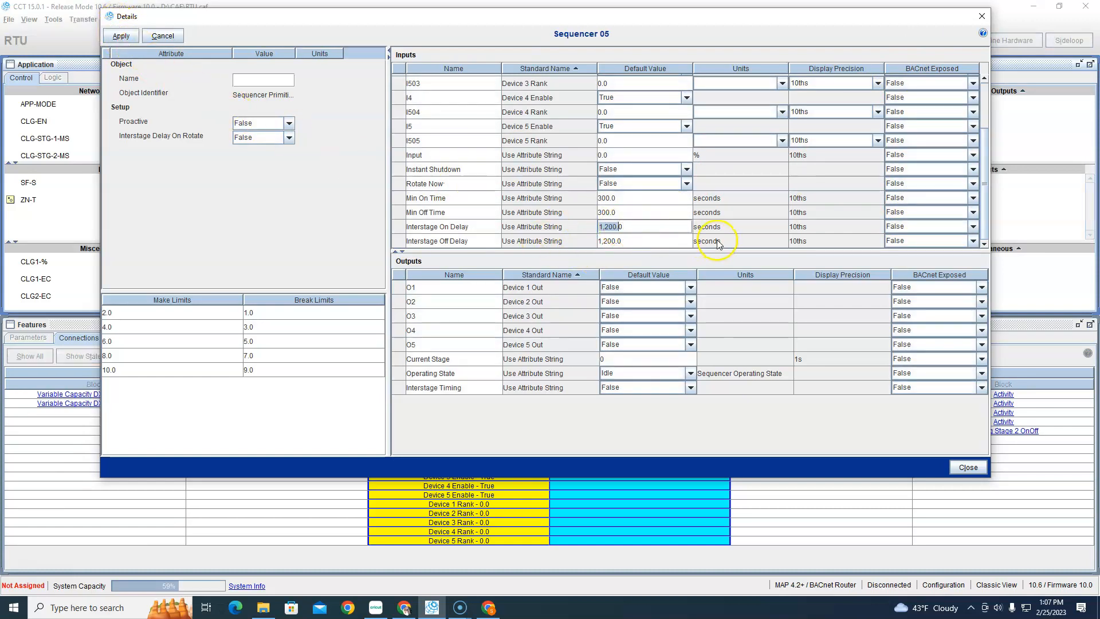
drag(658, 226, 588, 222)
click(642, 236)
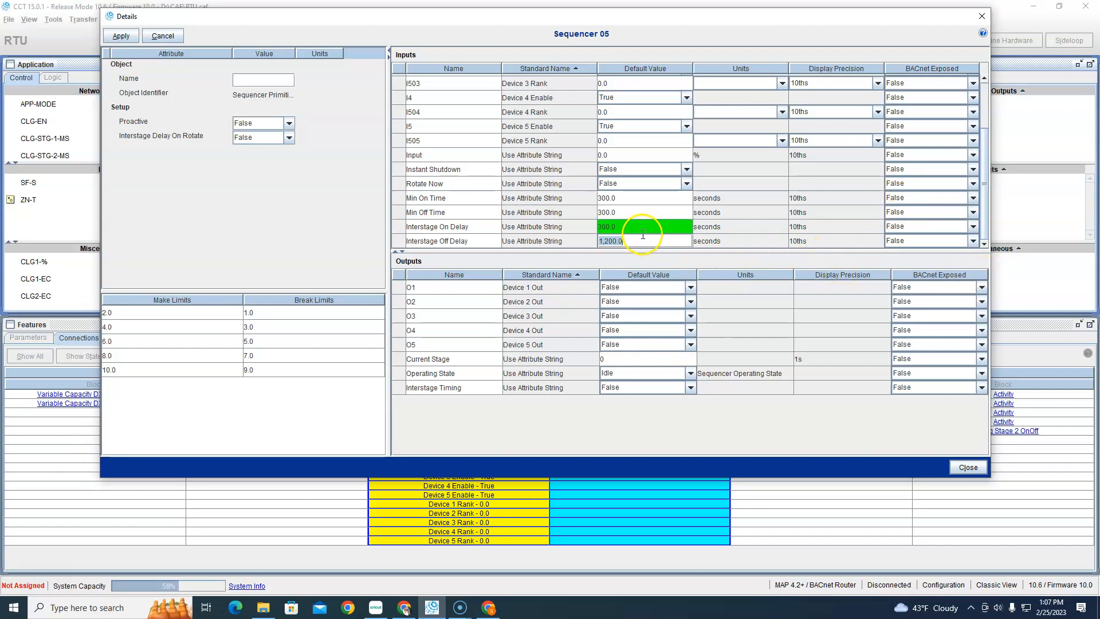
click(121, 36)
click(961, 26)
click(981, 16)
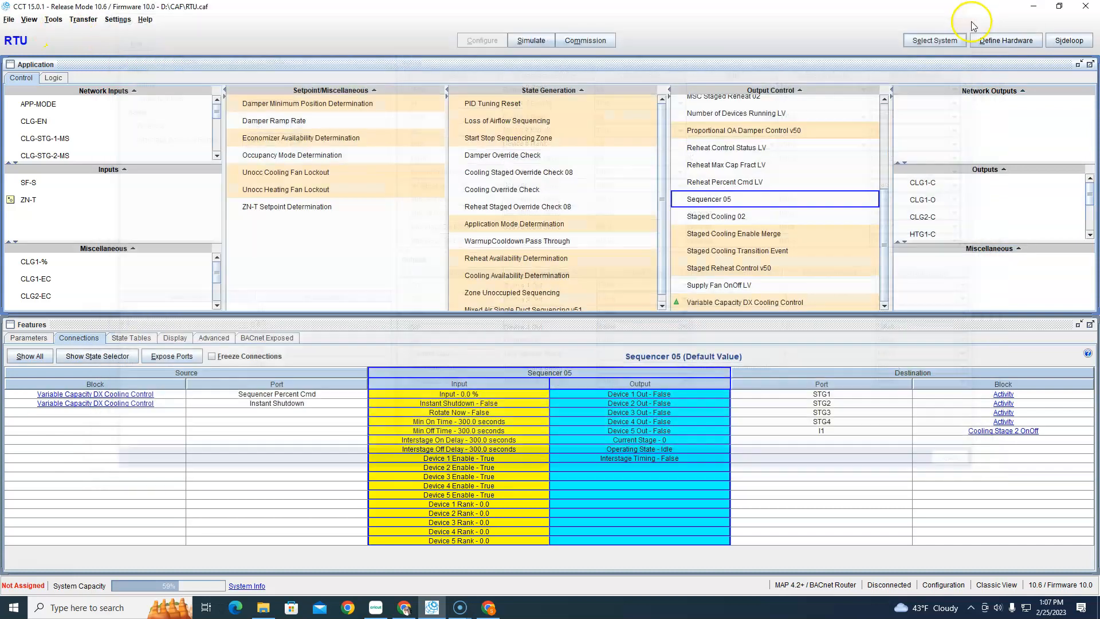
Review Staged Cooling 02's connections, and switch to Chrome to examine the wiring diagram and demand signal tables in the AE-1328 Copeland bulletin
click(744, 220)
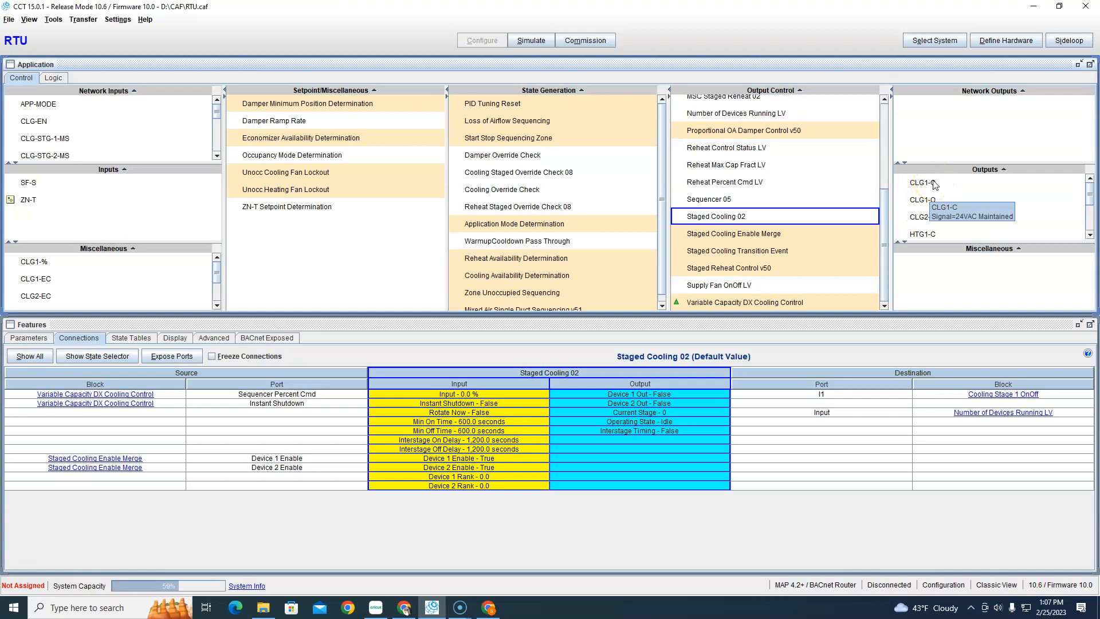
click(488, 607)
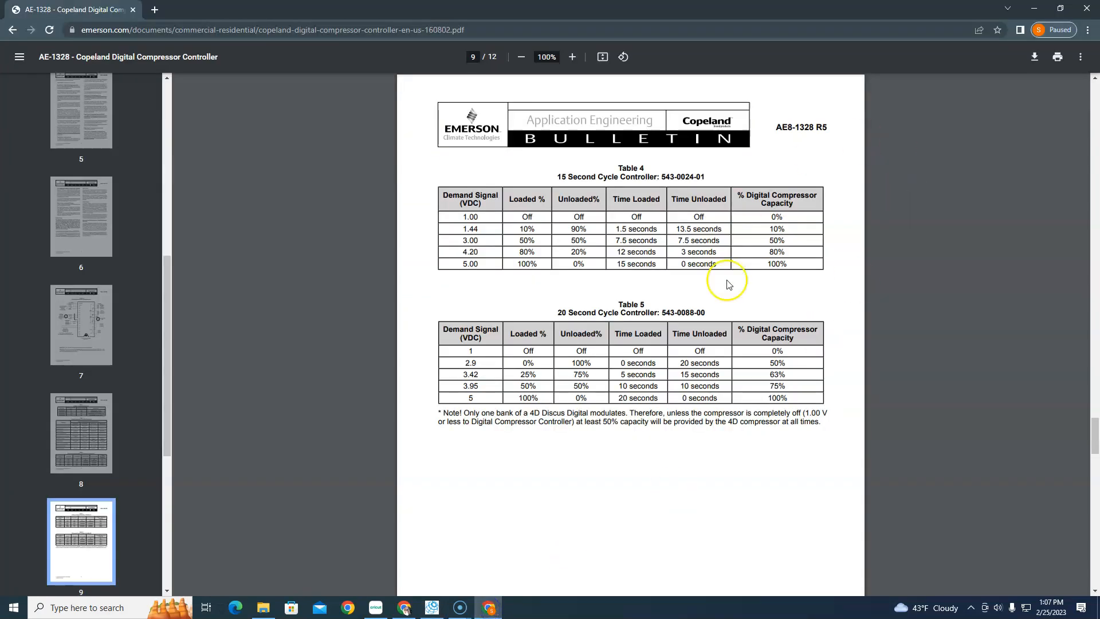
scroll(736, 292, up, 20)
scroll(744, 297, up, 4)
scroll(756, 295, down, 12)
scroll(752, 289, up, 4)
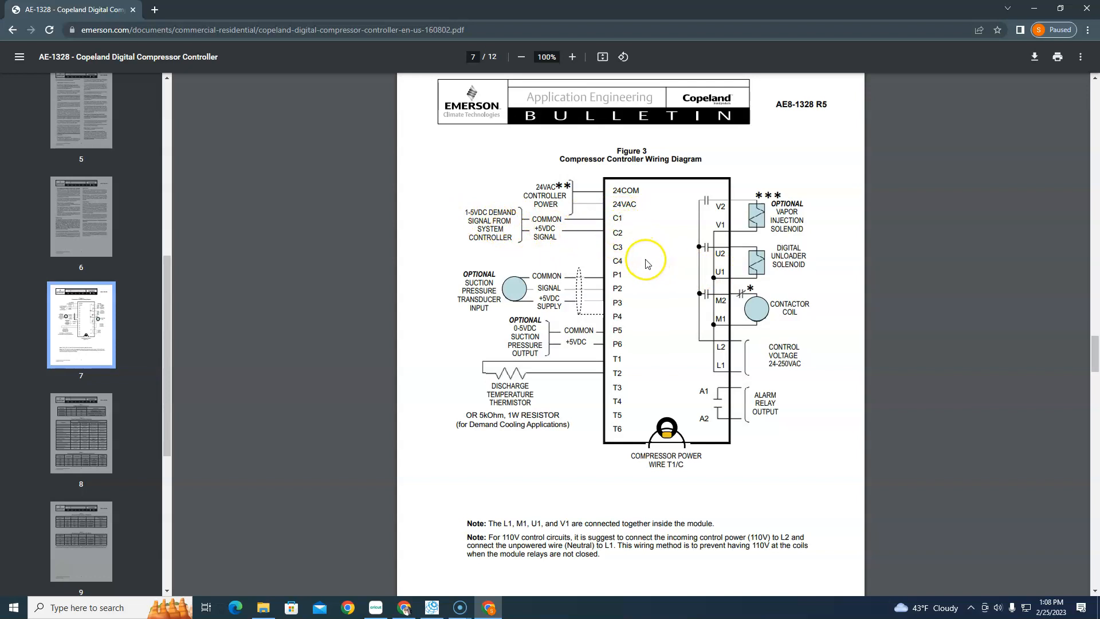
scroll(646, 263, down, 15)
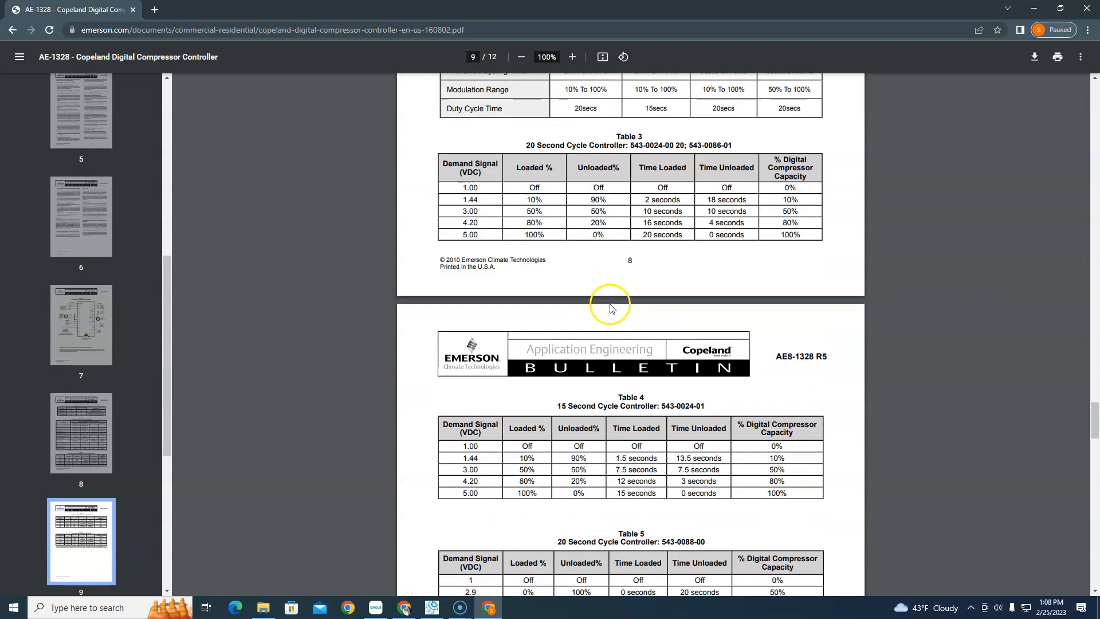